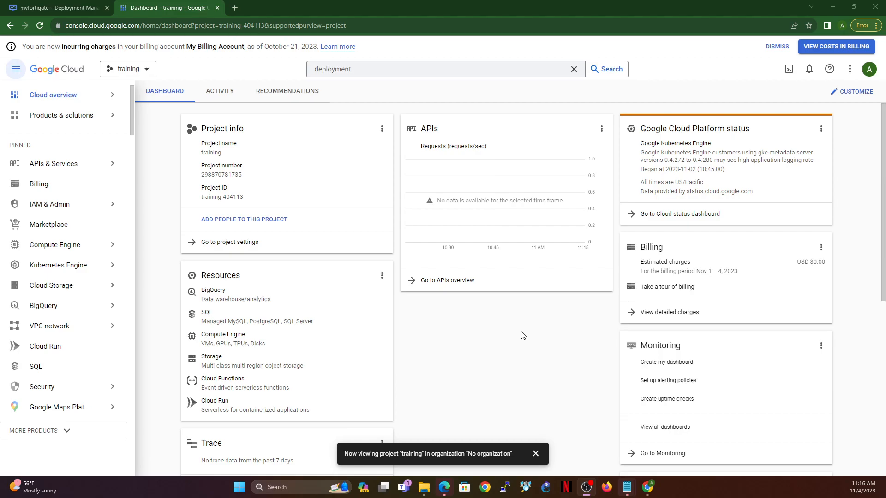
# Step: Create a new project named myclass-gcp with no parent organization
pyautogui.click(16, 71)
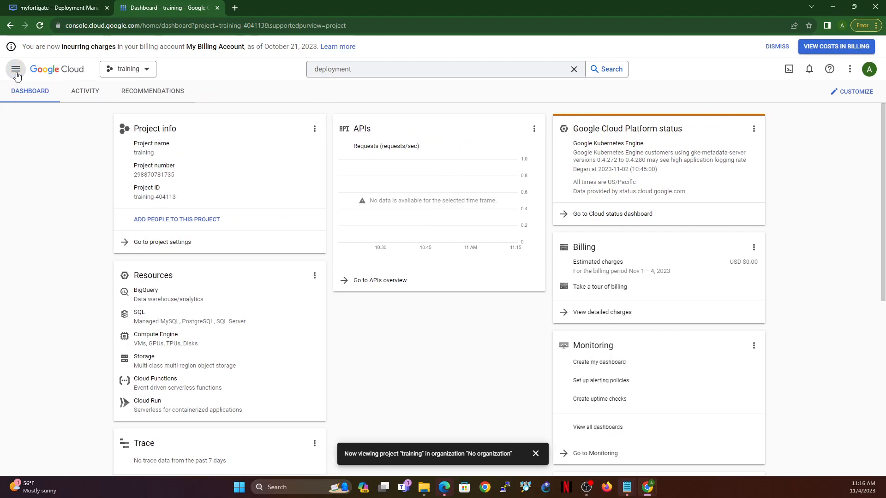
pyautogui.click(145, 75)
pyautogui.click(568, 133)
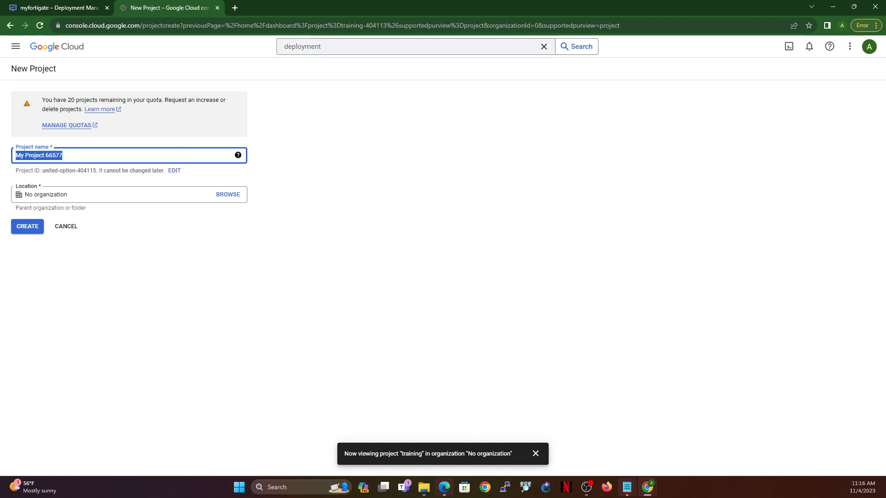
pyautogui.write('mytr')
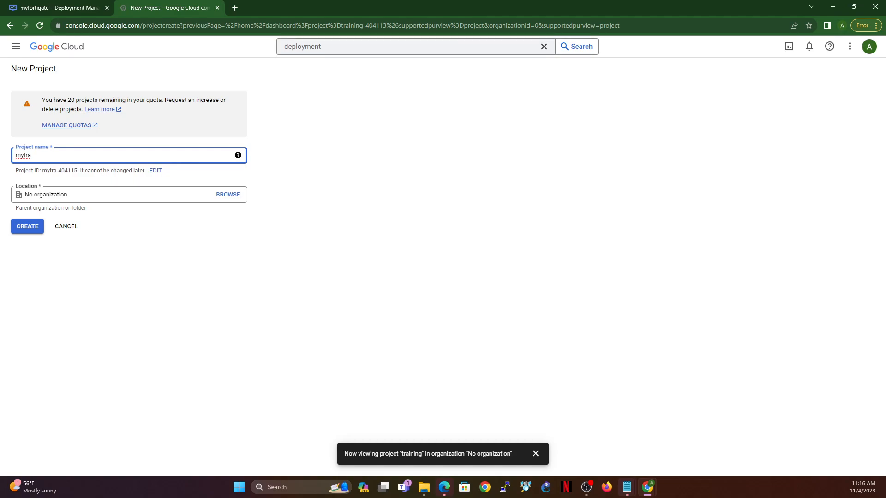
pyautogui.press('BackSpace')
pyautogui.write('proje')
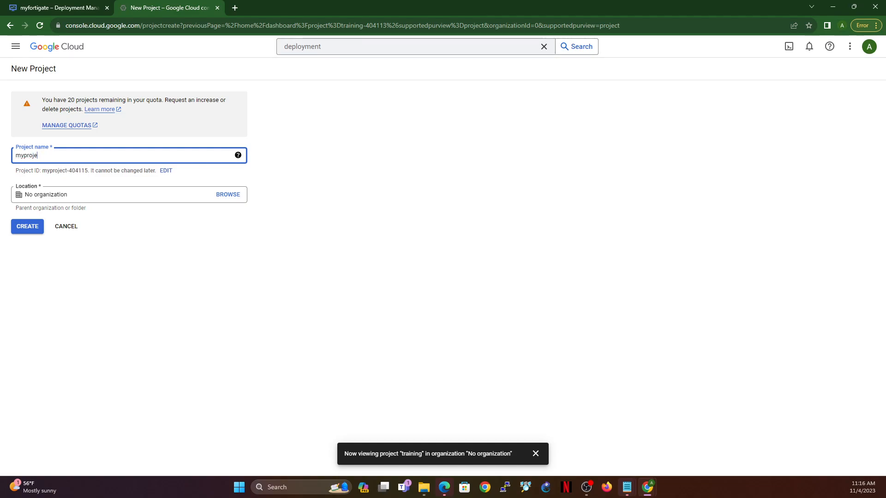
pyautogui.write('ctclass')
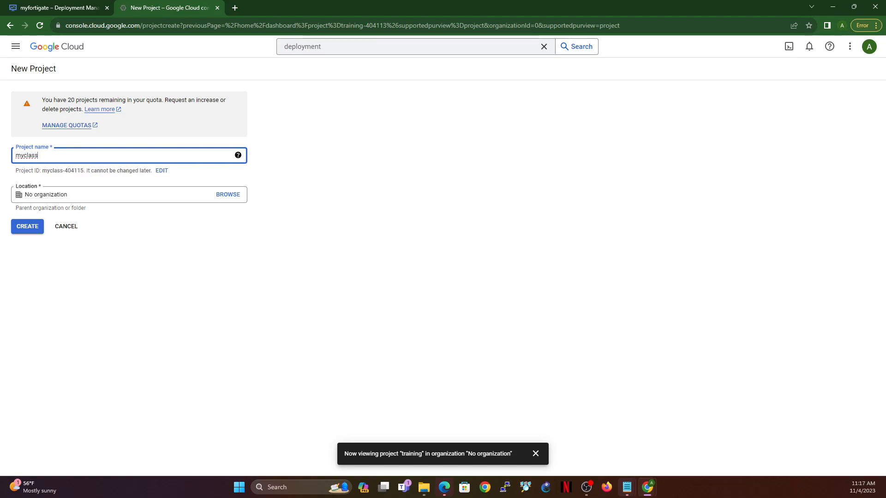
pyautogui.write('-gcp')
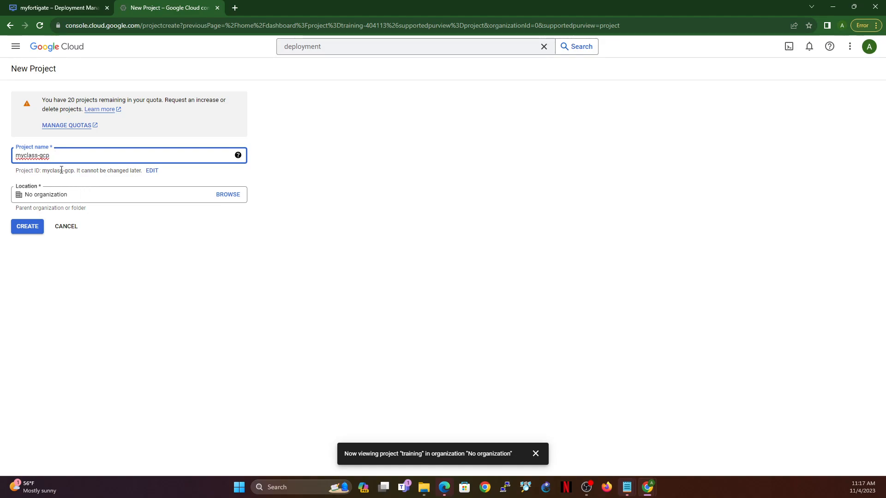
pyautogui.click(25, 229)
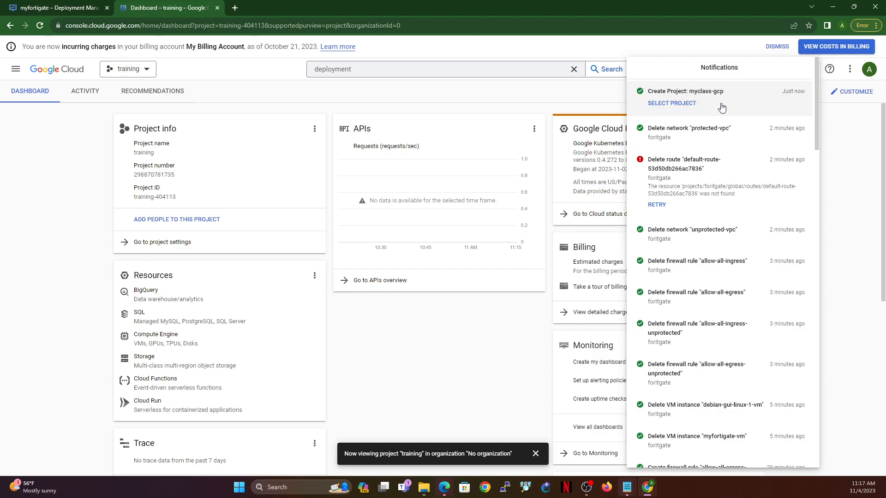
# Step: Switch the console from the training project to the myclass-gcp project
pyautogui.click(687, 102)
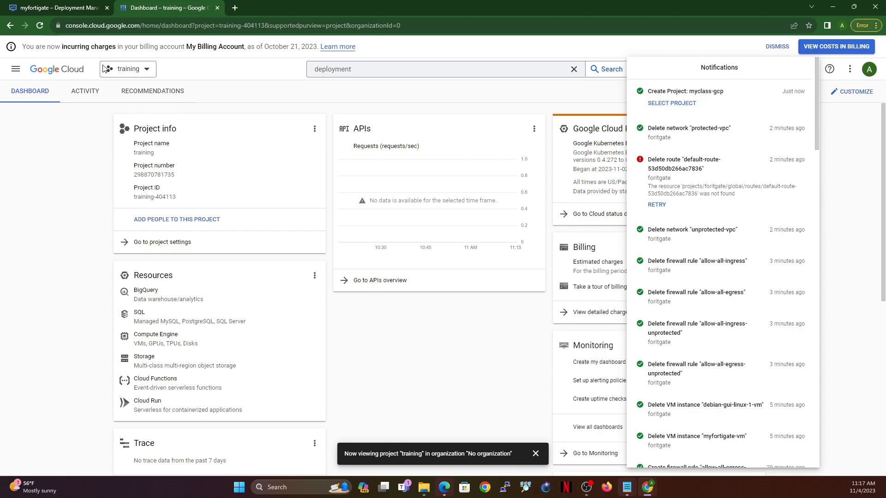
pyautogui.click(146, 71)
pyautogui.click(145, 70)
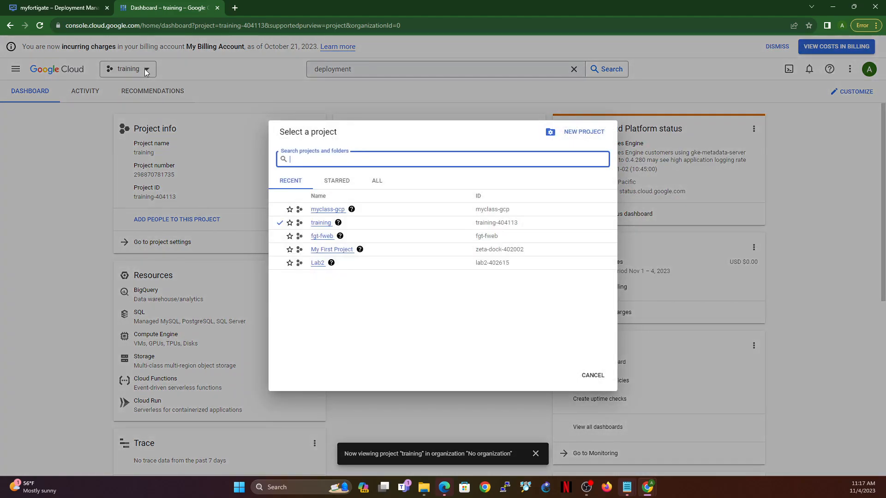
pyautogui.click(328, 210)
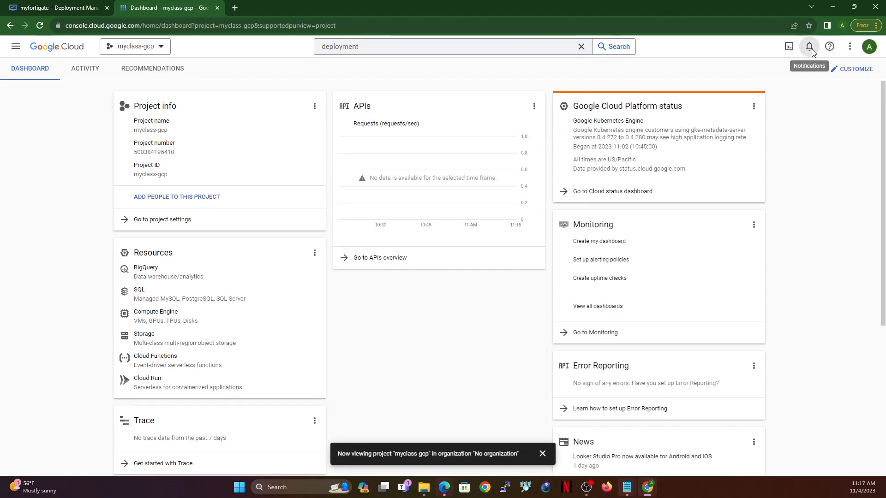
pyautogui.click(809, 46)
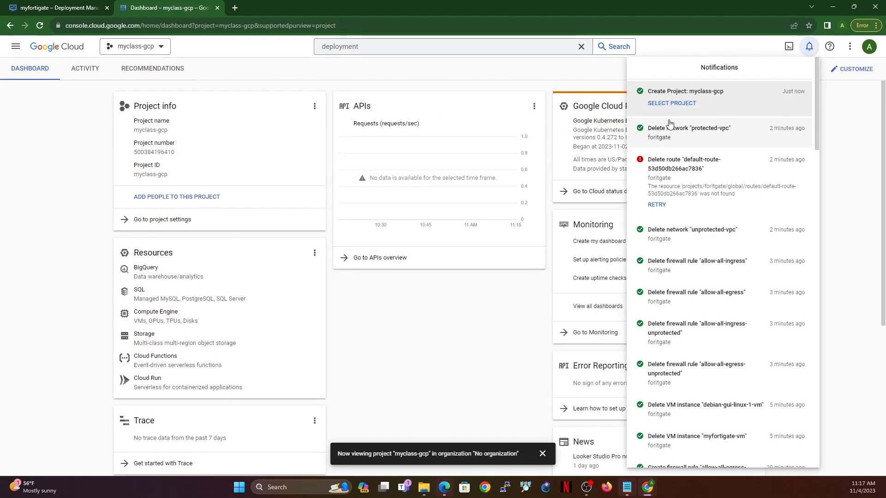
pyautogui.click(670, 105)
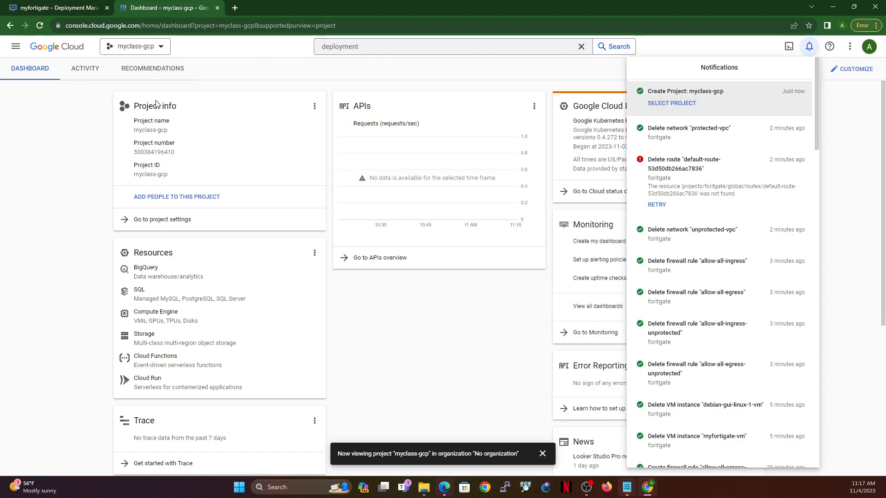
# Step: Open the VPC networks page for the project and continue through to the Compute Engine API product details
pyautogui.click(16, 50)
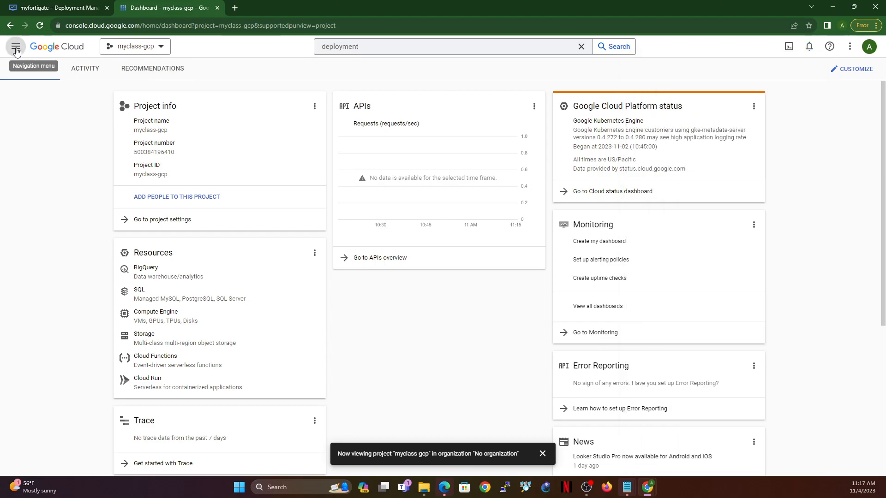
pyautogui.click(16, 50)
pyautogui.moveTo(50, 312)
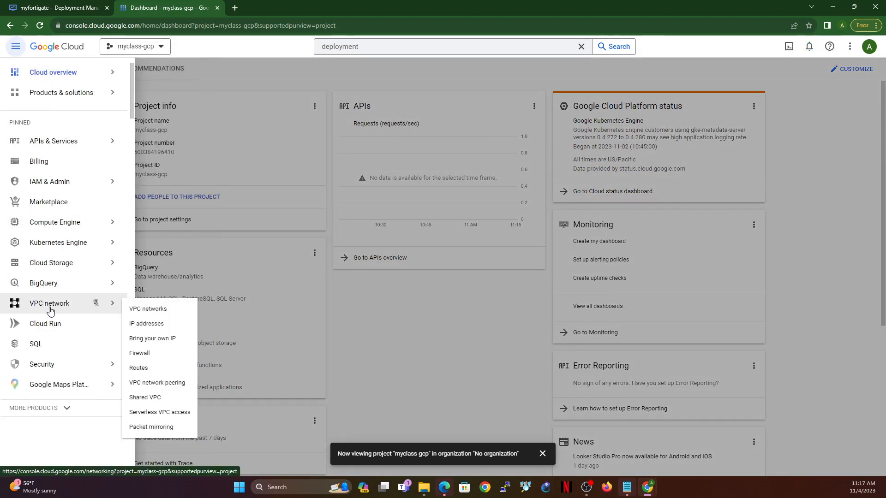
pyautogui.click(142, 310)
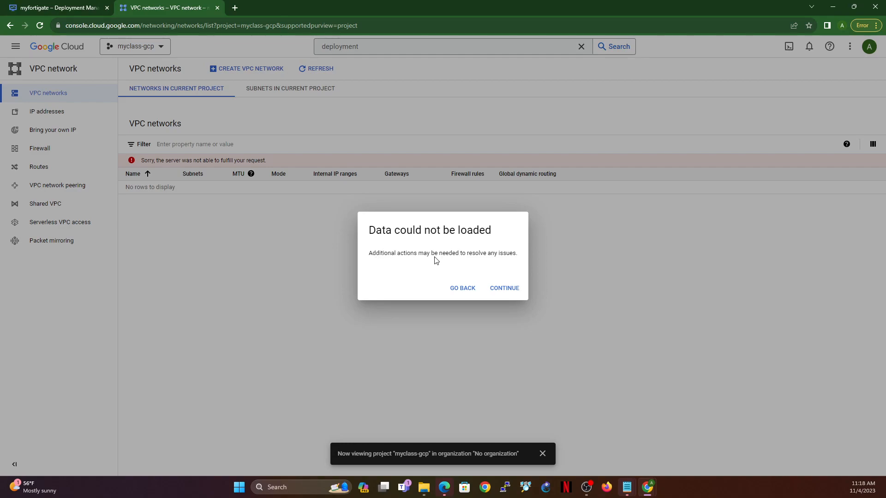
pyautogui.click(511, 287)
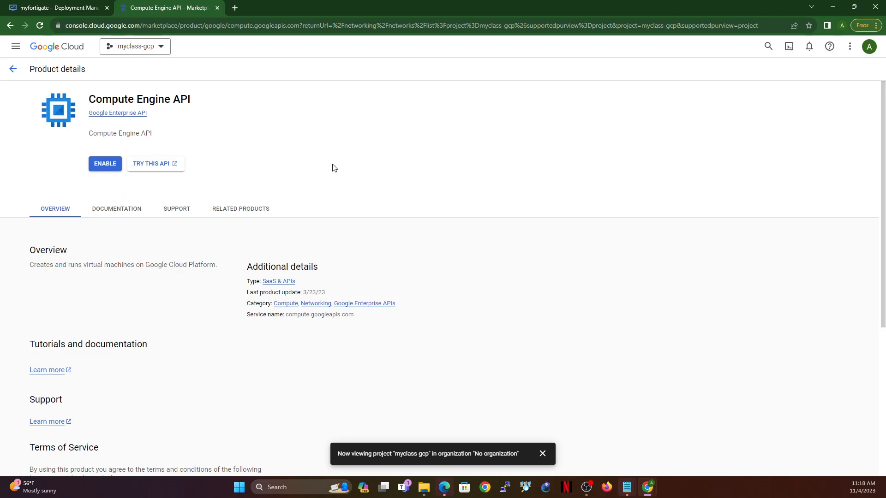
# Step: Try opening the project's VPC networks and VM instances pages again, ending back at the Compute Engine API product details
pyautogui.click(15, 46)
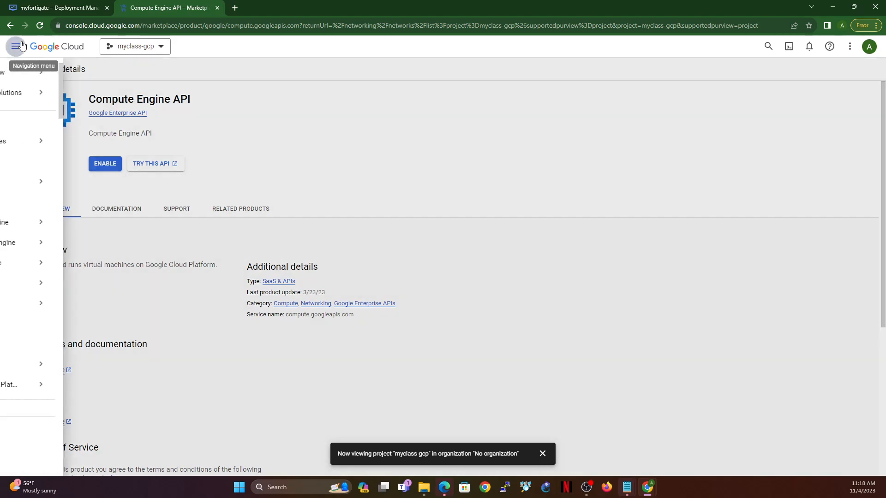
pyautogui.moveTo(78, 307)
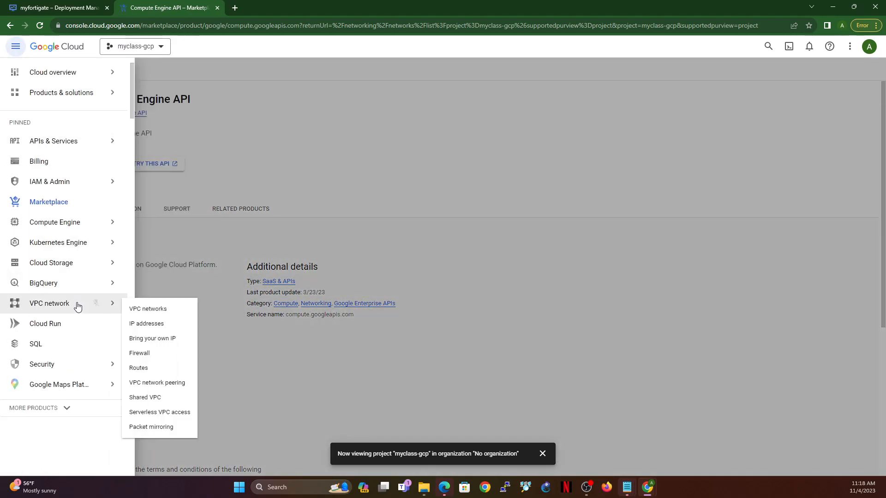
pyautogui.click(141, 309)
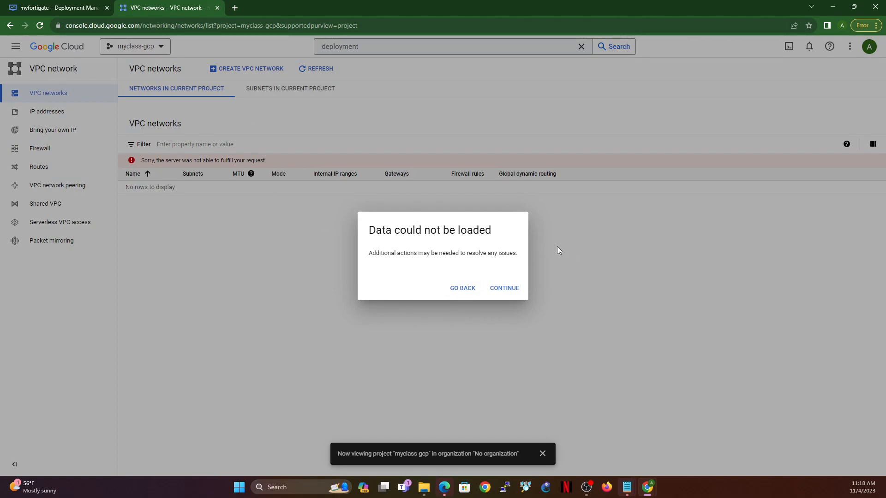
pyautogui.click(503, 289)
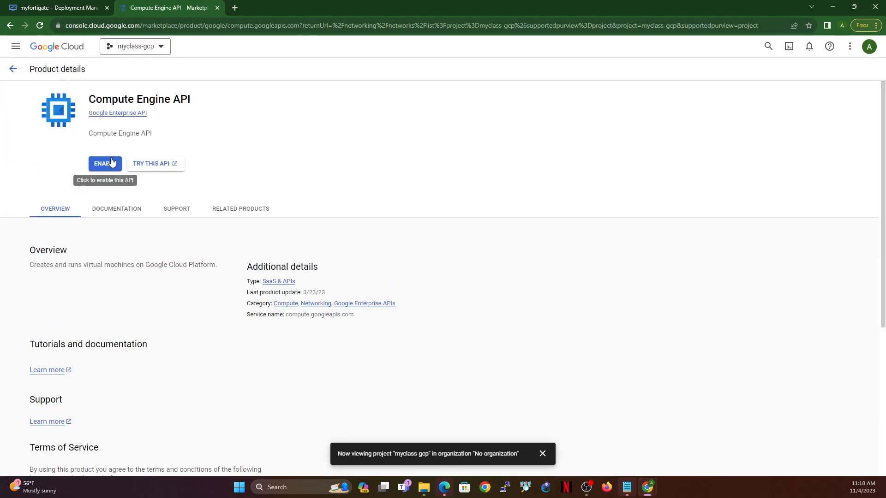
pyautogui.click(16, 47)
pyautogui.moveTo(63, 226)
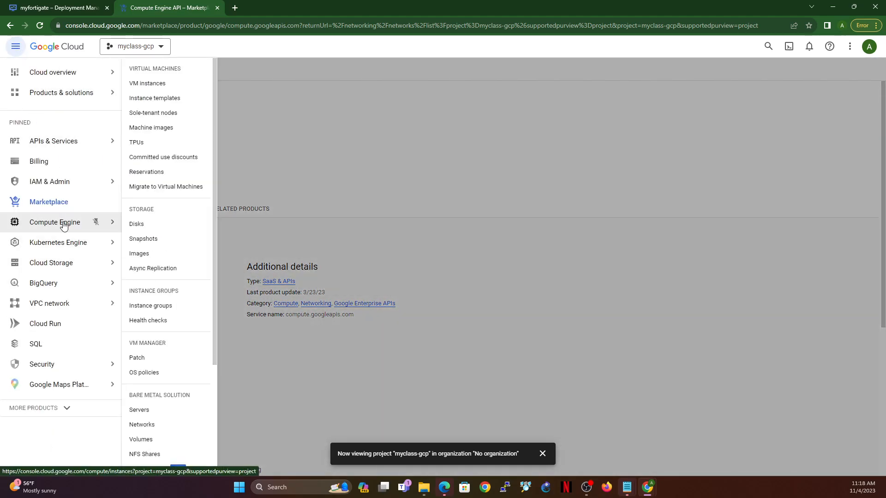
pyautogui.click(148, 84)
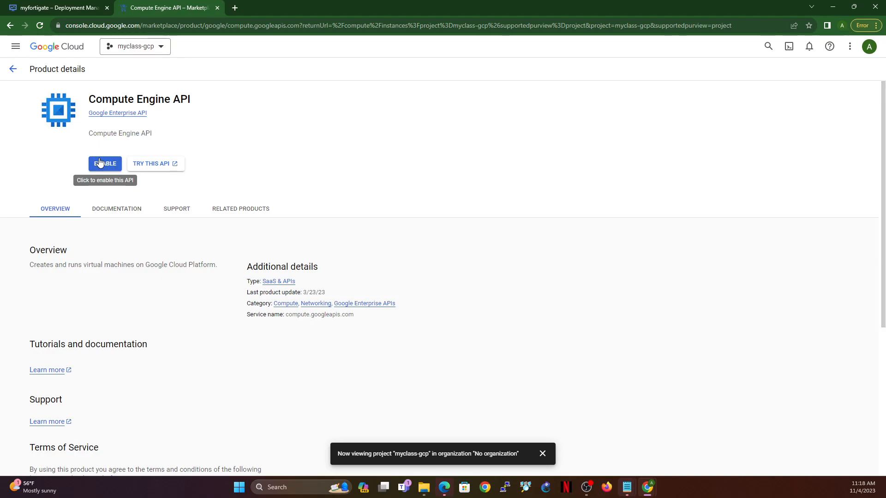
pyautogui.click(16, 47)
pyautogui.moveTo(69, 305)
pyautogui.click(147, 306)
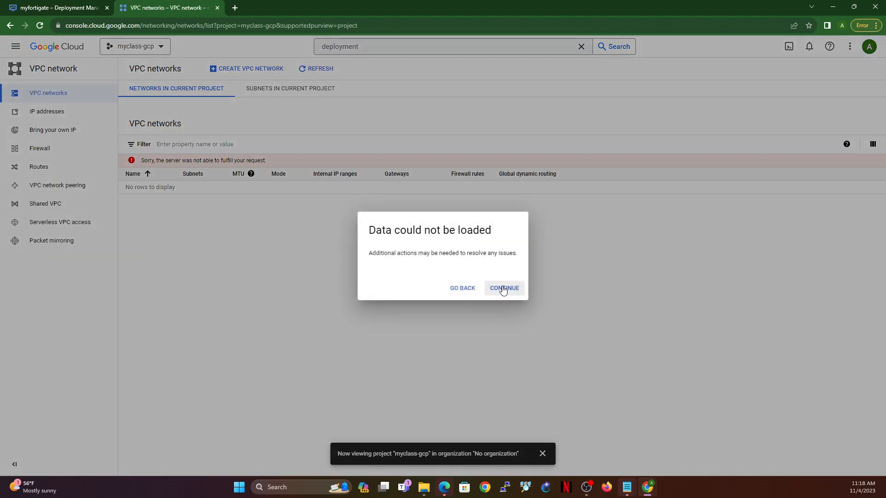
pyautogui.click(503, 289)
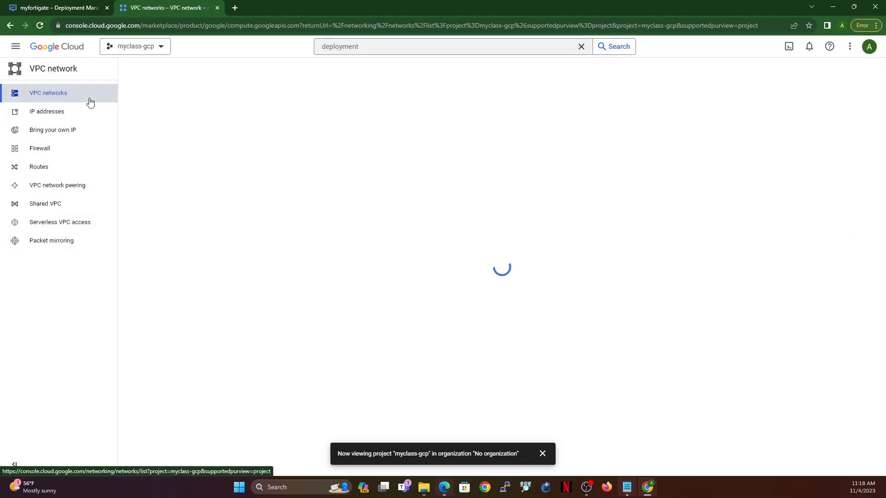
# Step: Enable the Compute Engine API for myclass-gcp, enabling billing with My Billing Account as its billing account
pyautogui.click(99, 165)
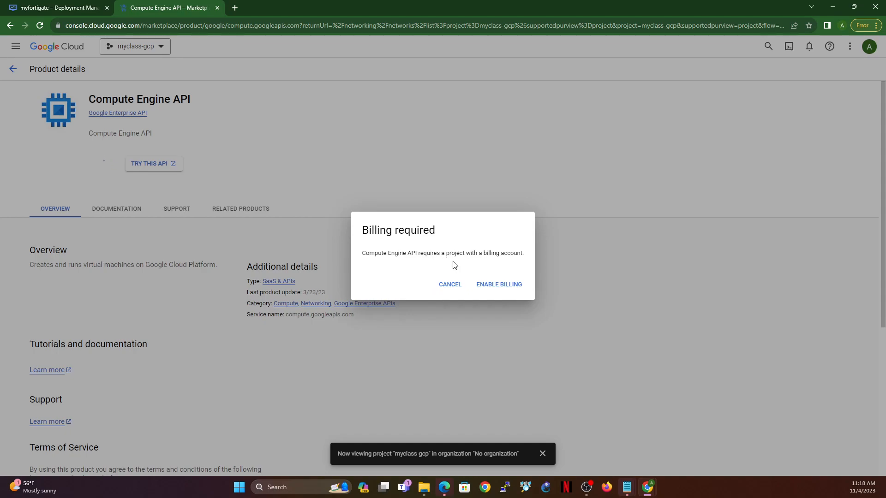
pyautogui.click(504, 288)
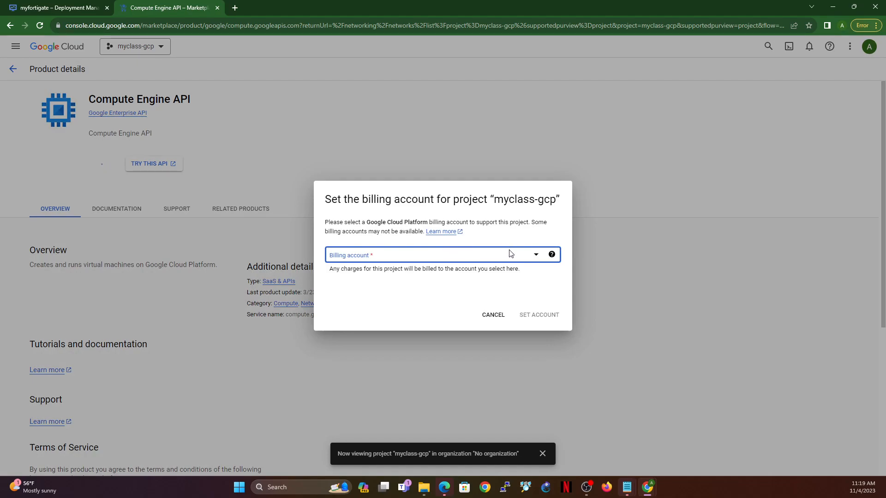
pyautogui.click(530, 258)
pyautogui.click(342, 302)
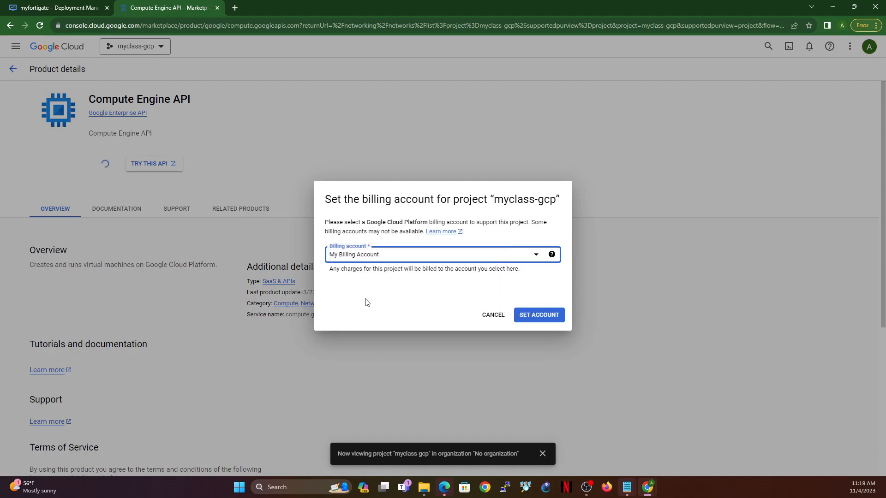
pyautogui.click(539, 315)
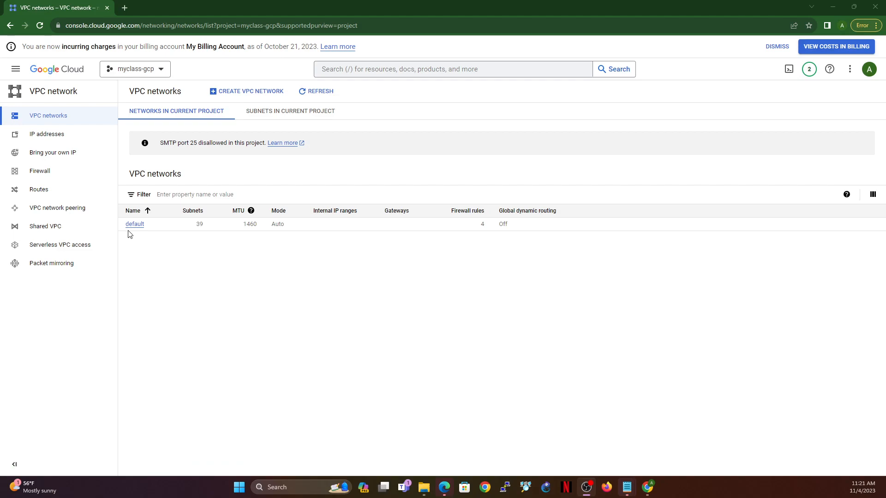
# Step: Examine the default VPC network and its subnets across all regions, and return to the project's networks list
pyautogui.moveTo(144, 229); pyautogui.dragTo(124, 230)
pyautogui.moveTo(194, 229); pyautogui.dragTo(207, 231)
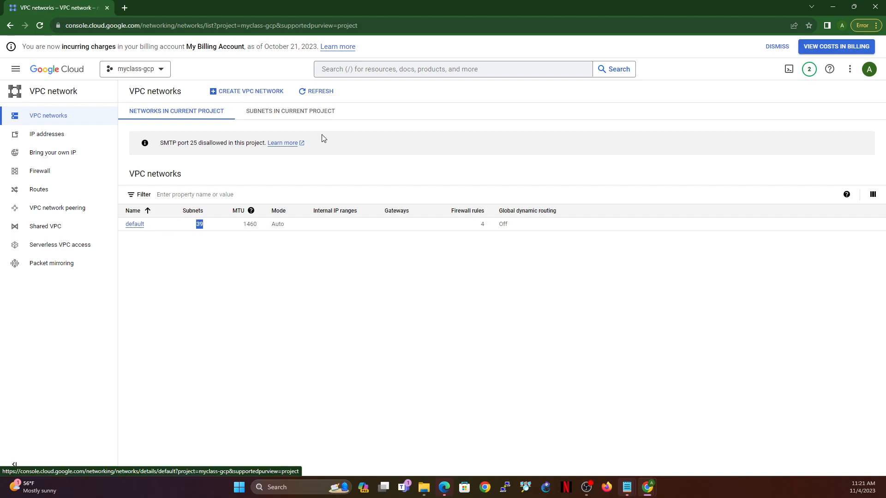
pyautogui.click(302, 116)
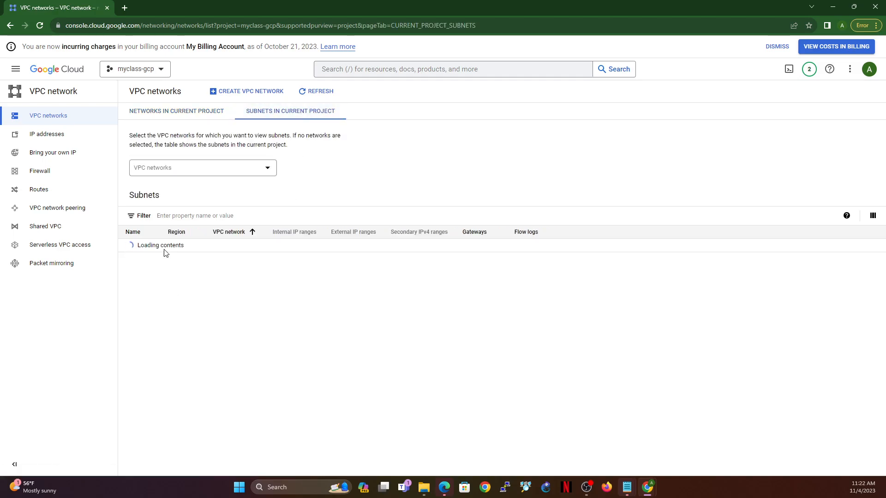
pyautogui.scroll(-3, 209, 392)
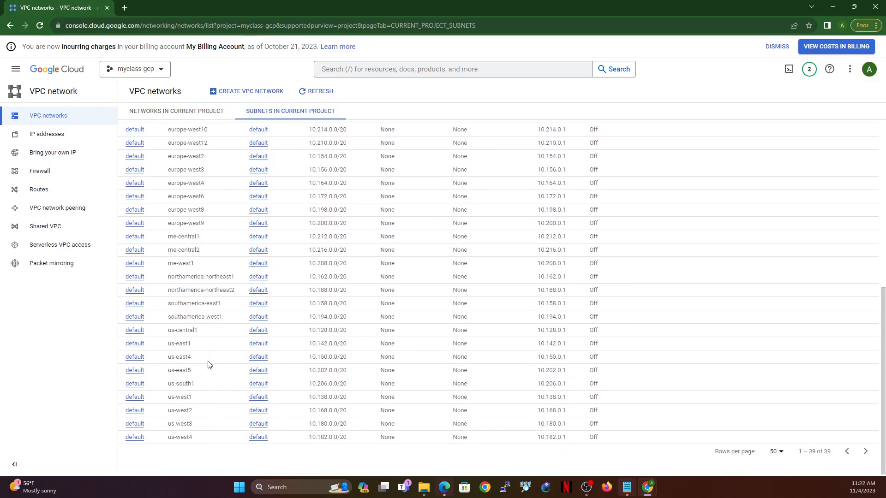
pyautogui.scroll(3, 209, 361)
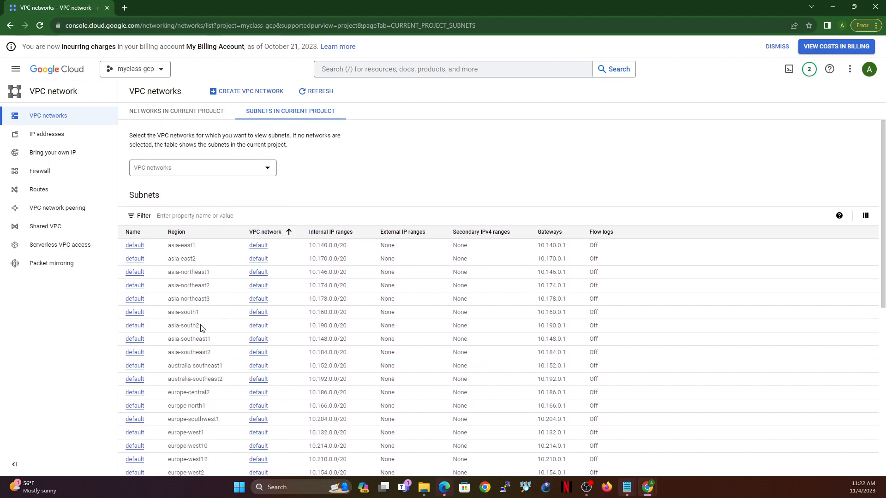
pyautogui.scroll(-5, 200, 329)
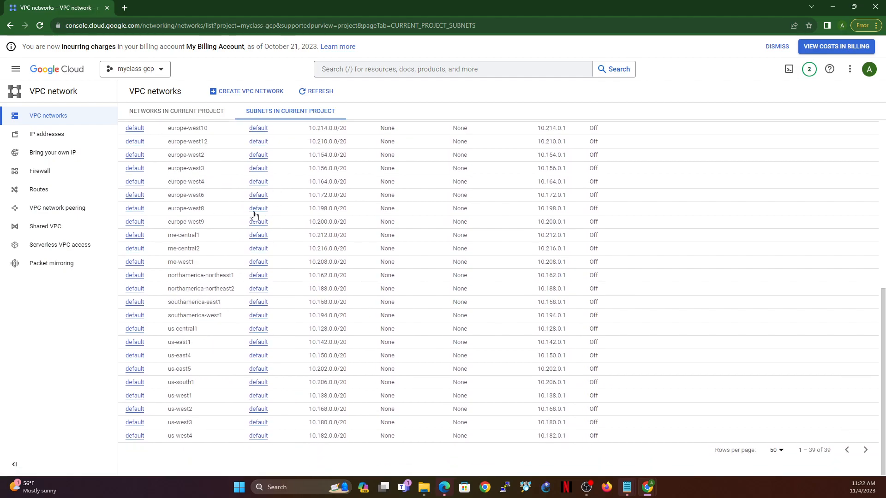
pyautogui.scroll(7, 228, 221)
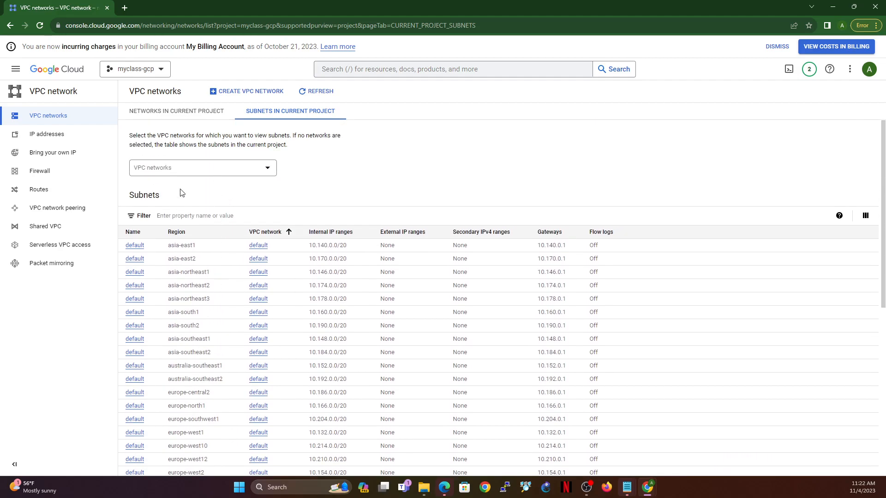
pyautogui.click(190, 114)
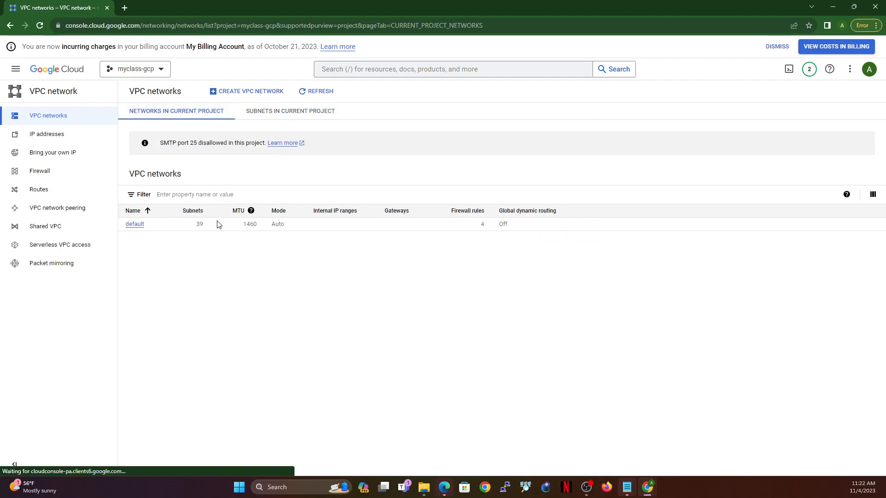
# Step: Delete the default VPC network from the project, including its subnetworks, routes and firewall rules
pyautogui.click(135, 226)
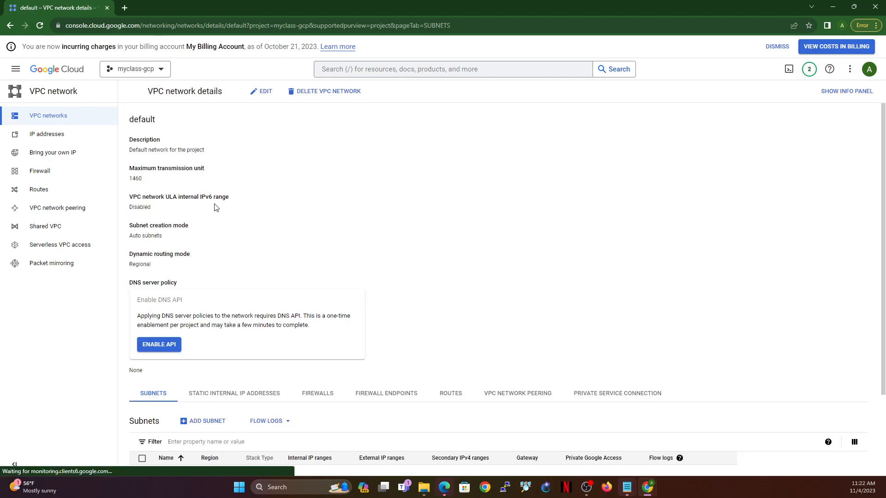
pyautogui.click(323, 91)
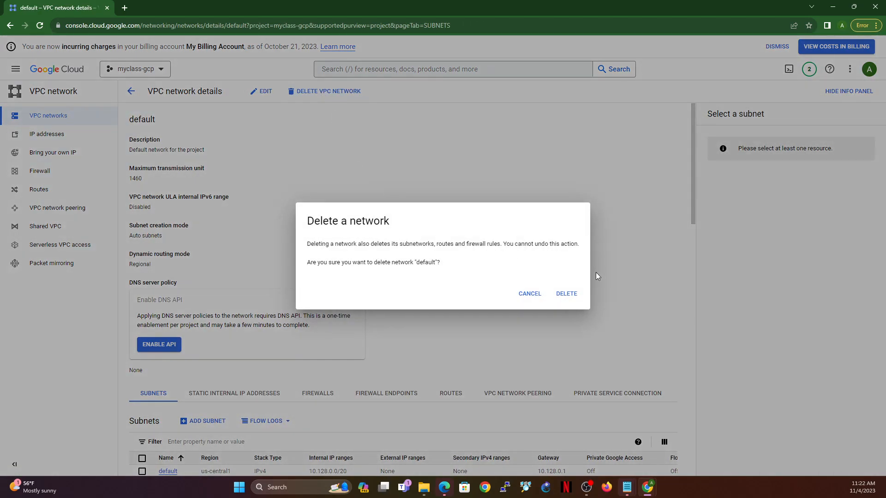
pyautogui.click(567, 293)
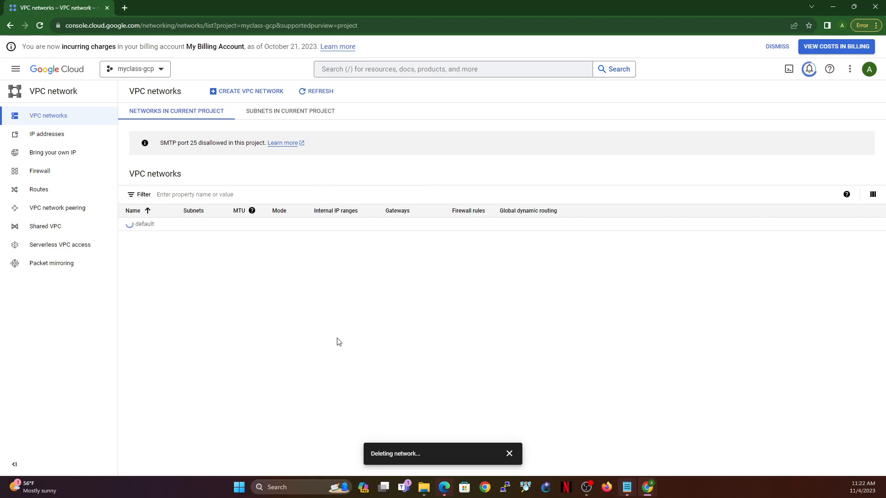
# Step: Start creating a new VPC network and name it external-vpc
pyautogui.click(239, 91)
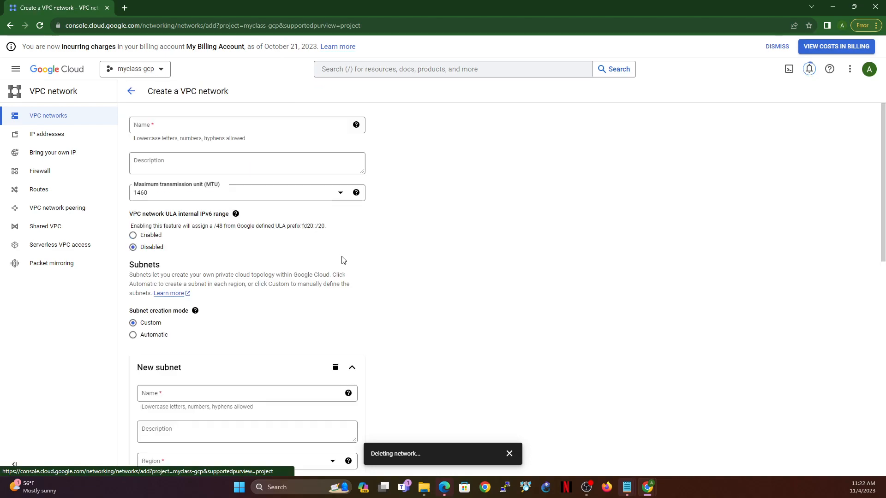
pyautogui.click(249, 127)
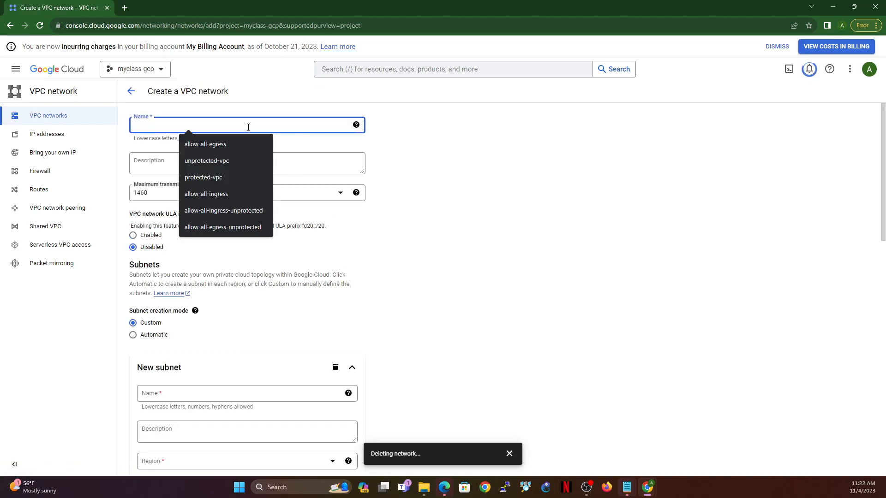
pyautogui.write('external-vpc')
# Step: Name the new network's first subnet external-subnet
pyautogui.scroll(-3, 249, 221)
pyautogui.click(177, 231)
pyautogui.write('xtern')
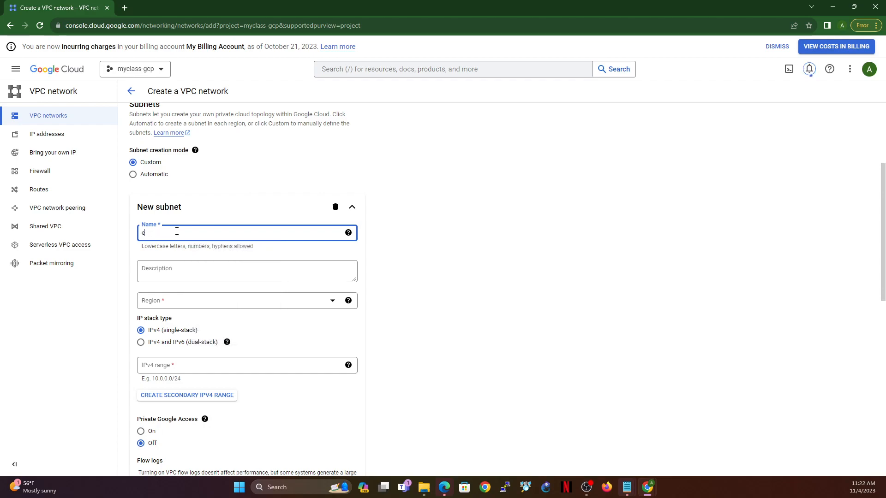
pyautogui.write('al-subnet')
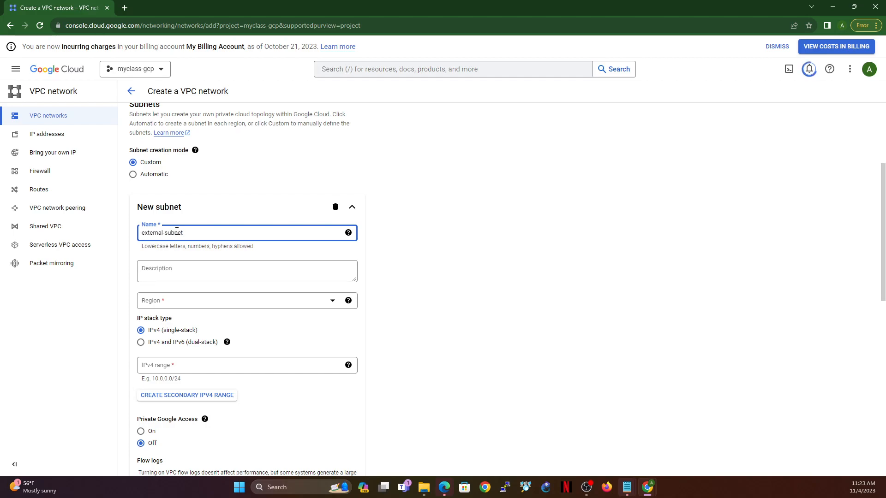
# Step: Try nic as the beginning of the network's name, and change it back to external-vpc
pyautogui.scroll(4, 217, 195)
pyautogui.moveTo(133, 125); pyautogui.dragTo(175, 125)
pyautogui.write('nic')
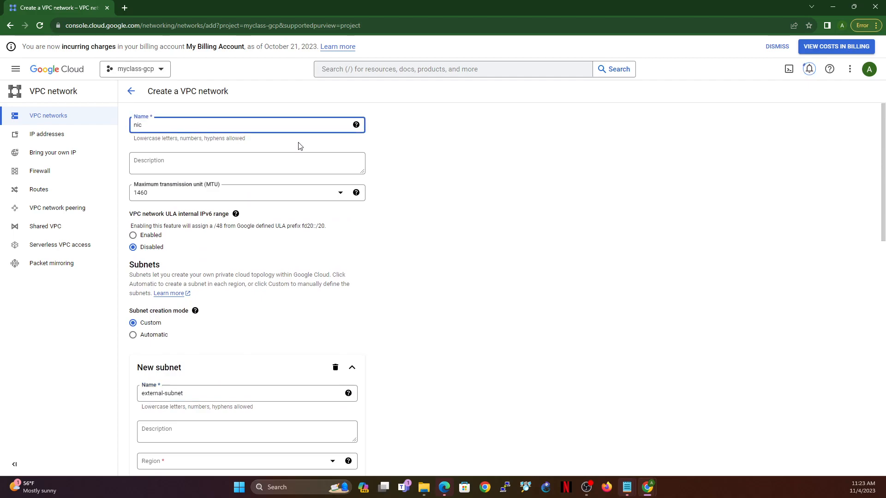
pyautogui.press('BackSpace')
pyautogui.press('BackSpace')
pyautogui.press('BackSpace')
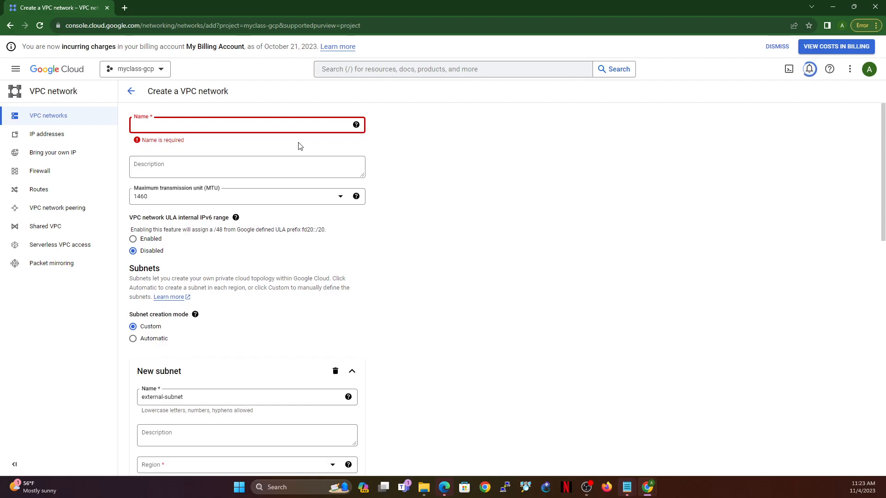
pyautogui.write('external-vpc')
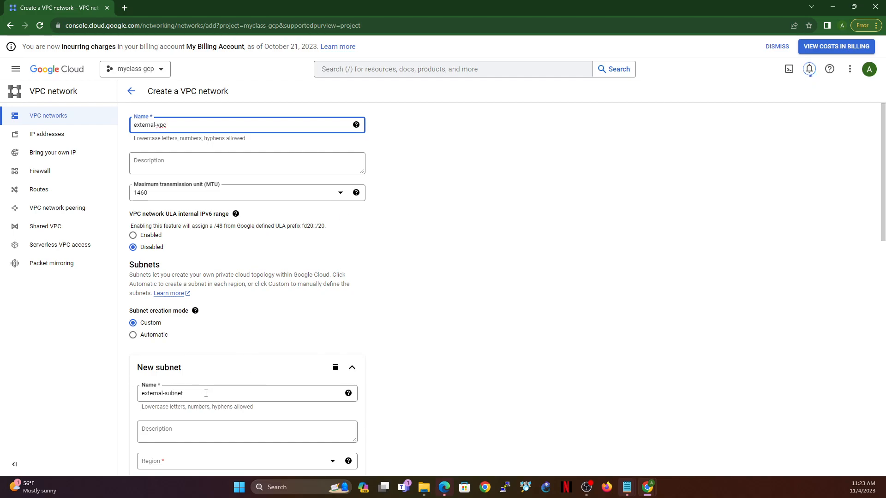
# Step: Set the region of external-subnet to us-central1
pyautogui.scroll(-3, 212, 376)
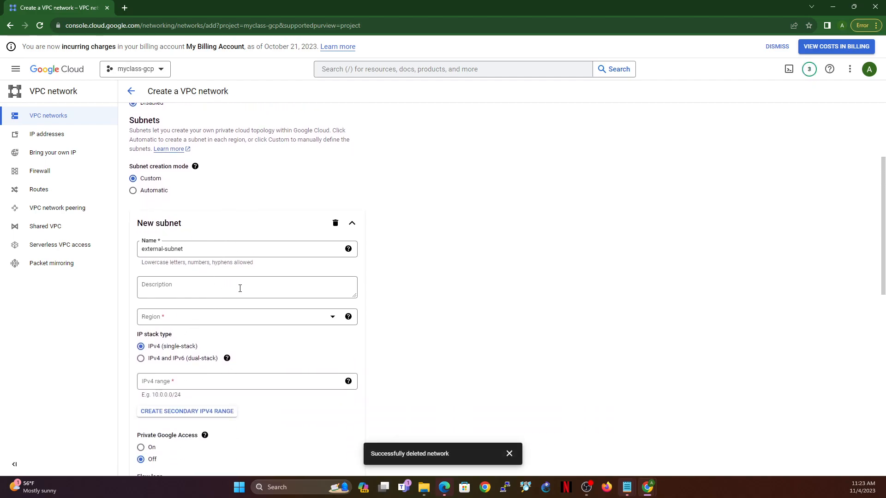
pyautogui.click(218, 318)
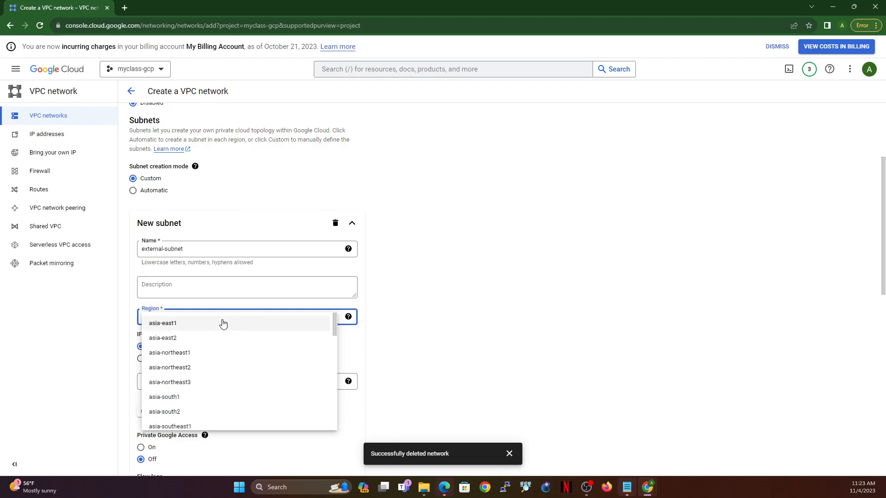
pyautogui.scroll(-3, 218, 353)
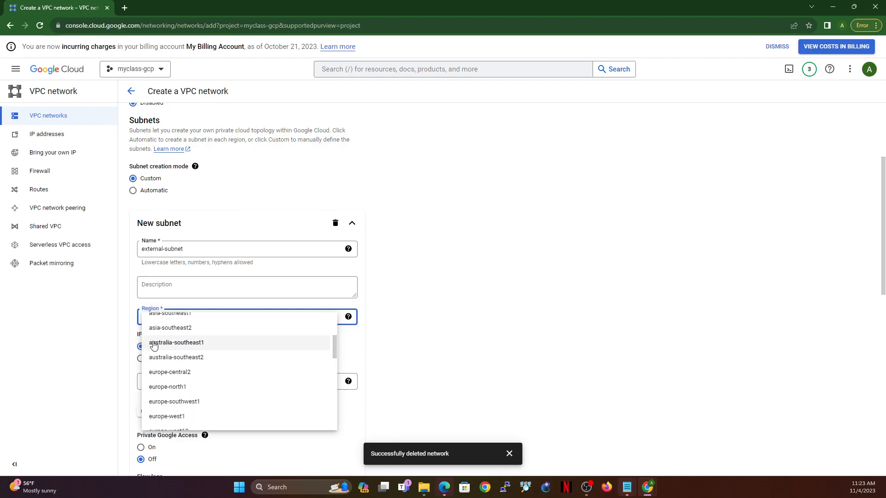
pyautogui.scroll(-7, 217, 356)
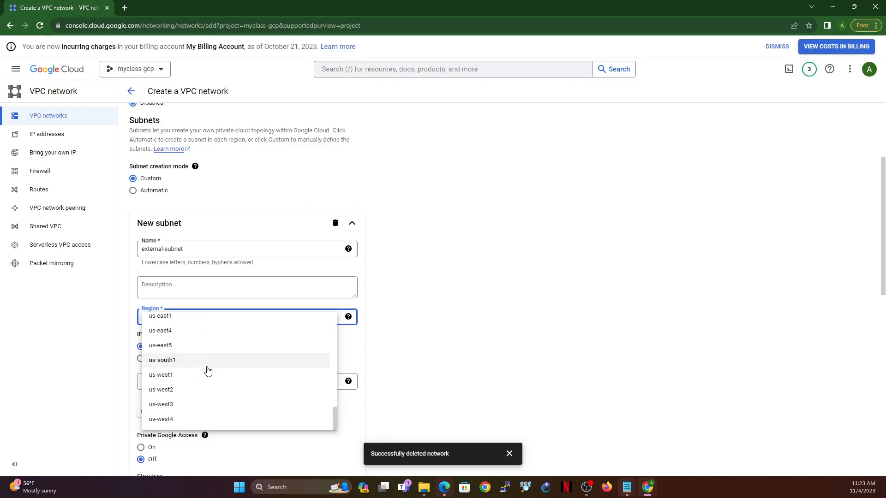
pyautogui.scroll(1, 217, 367)
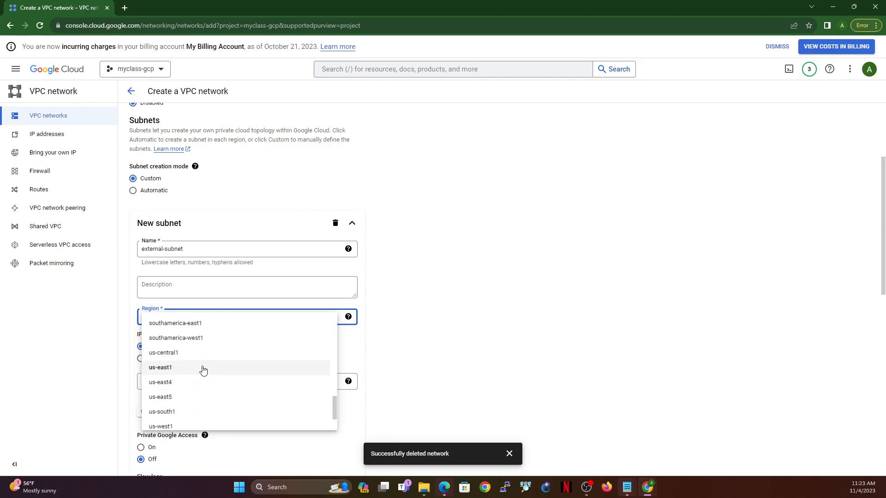
pyautogui.click(195, 354)
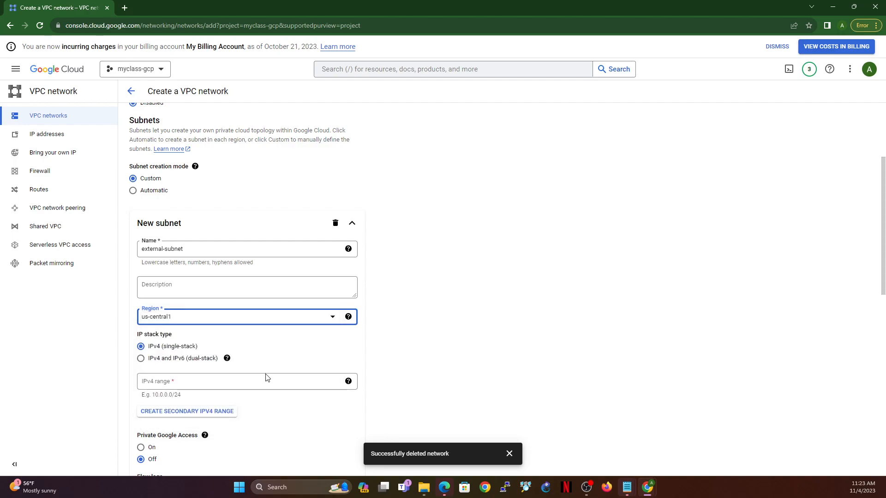
# Step: Give external-subnet the IPv4 range 172.20.100.0/24 and finish the subnet definition
pyautogui.click(234, 383)
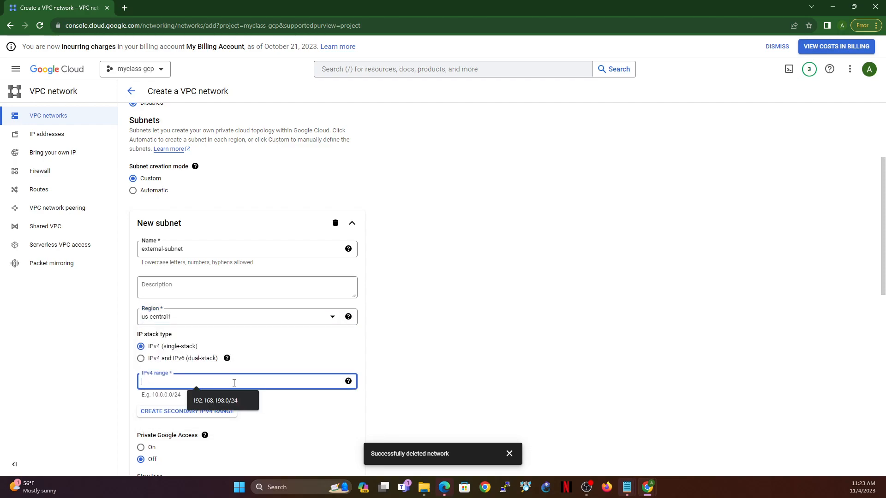
pyautogui.write('17')
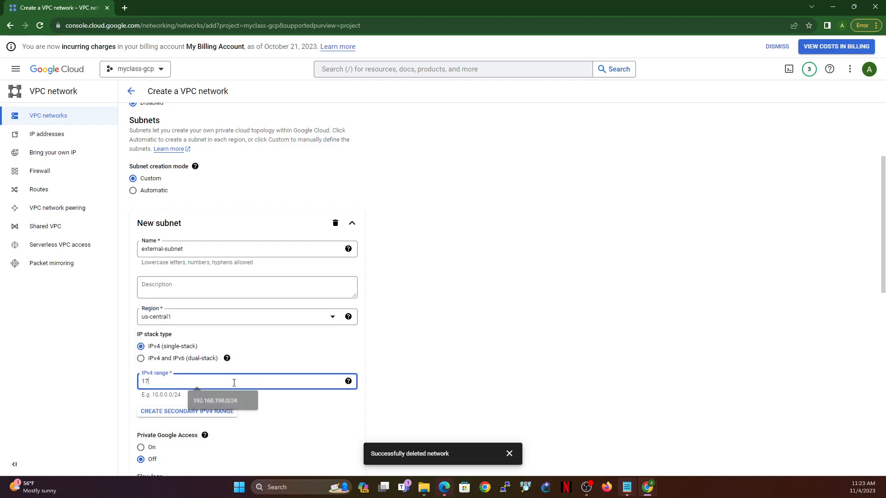
pyautogui.write('2.20.100.0/24')
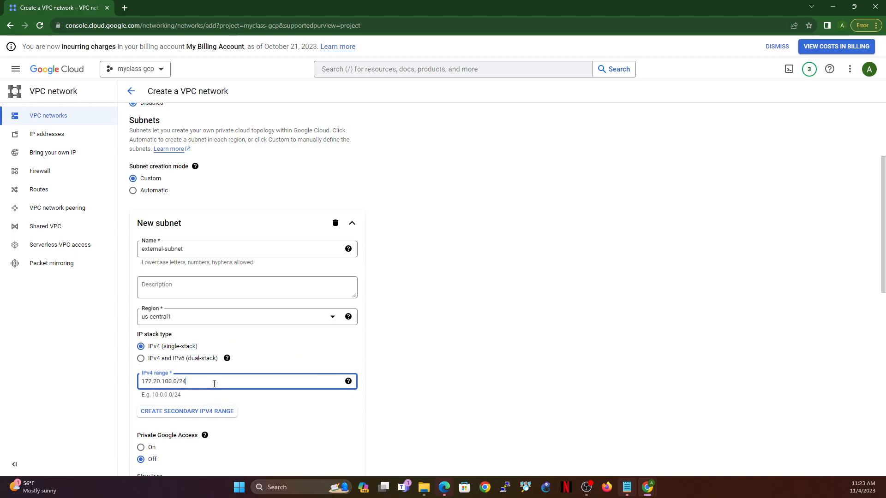
pyautogui.tripleClick(215, 381)
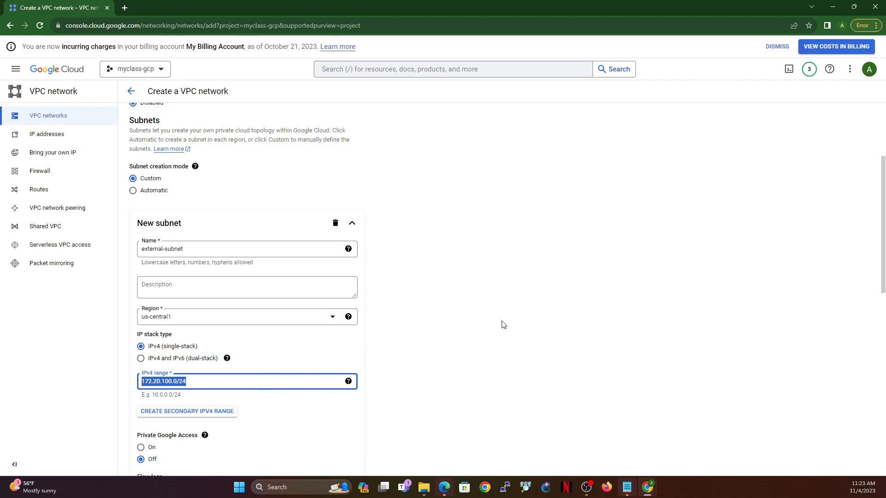
pyautogui.click(389, 393)
pyautogui.scroll(-4, 393, 386)
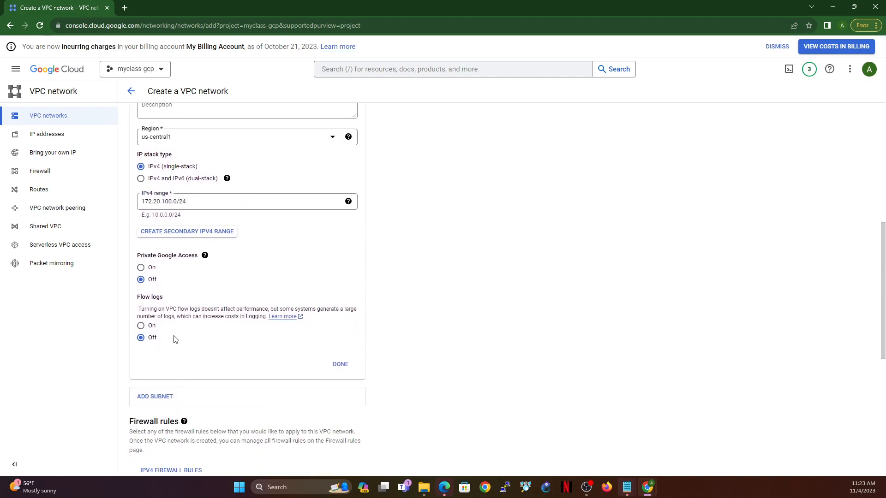
pyautogui.click(345, 366)
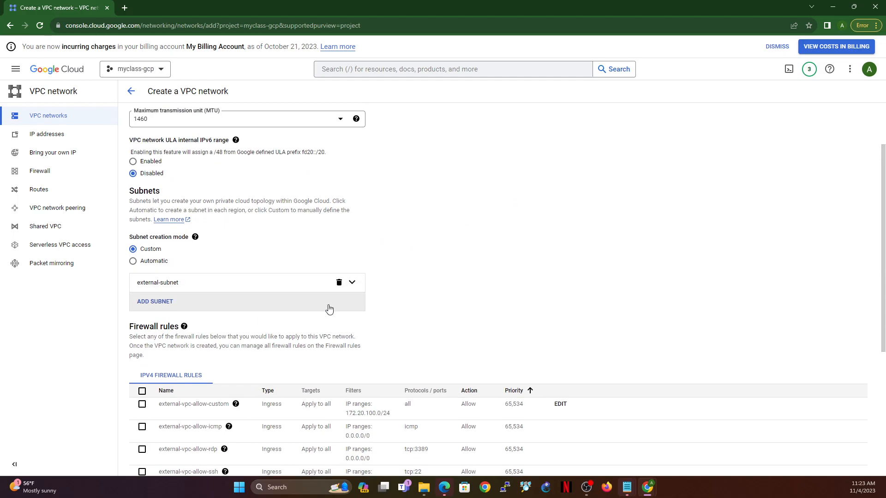
# Step: Examine the IPv4 firewall rules offered for external-vpc, including the RDP, SSH, deny-all-ingress and allow-all-egress ranges, ports and actions
pyautogui.scroll(-2, 328, 306)
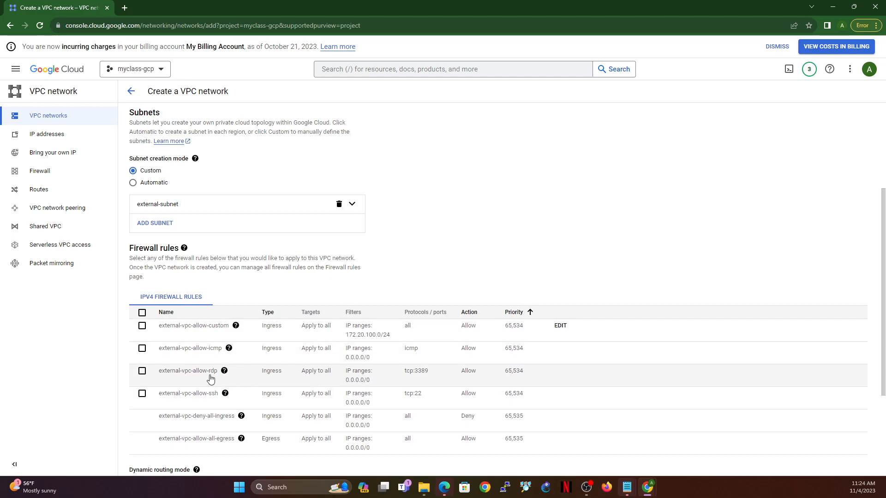
pyautogui.doubleClick(362, 380)
pyautogui.moveTo(415, 374); pyautogui.dragTo(428, 372)
pyautogui.moveTo(226, 394)
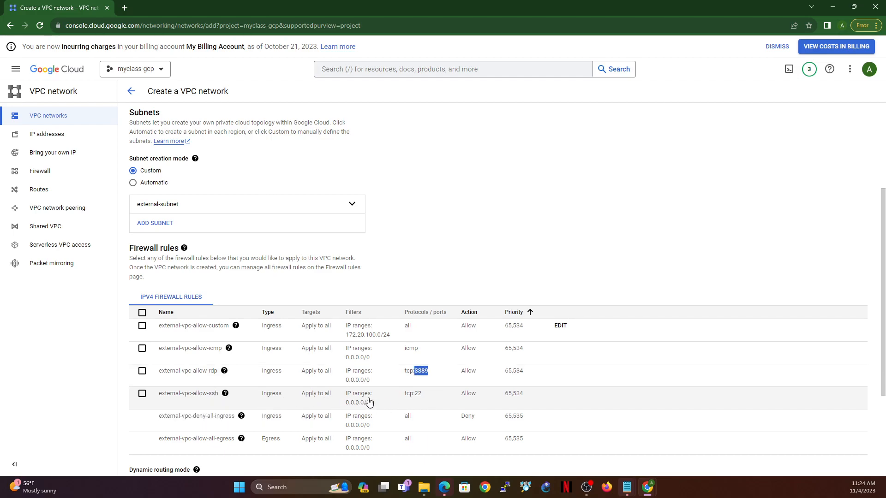
pyautogui.moveTo(350, 404); pyautogui.dragTo(424, 398)
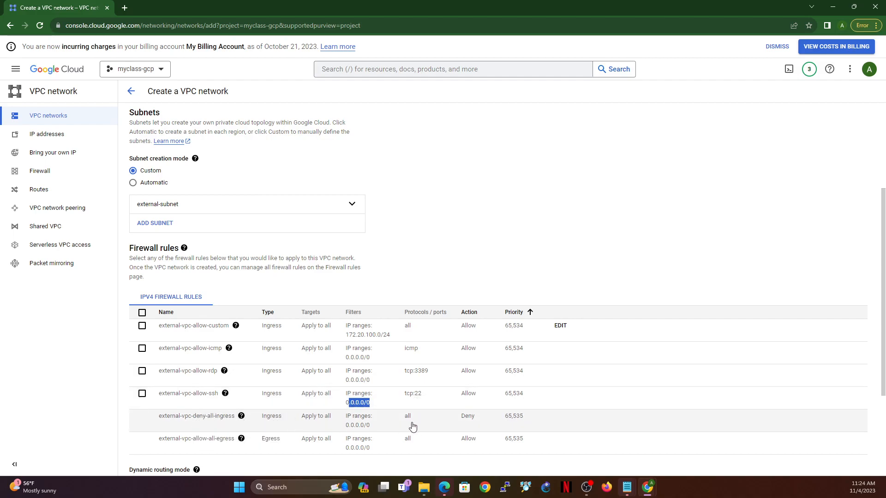
pyautogui.moveTo(464, 416); pyautogui.dragTo(481, 417)
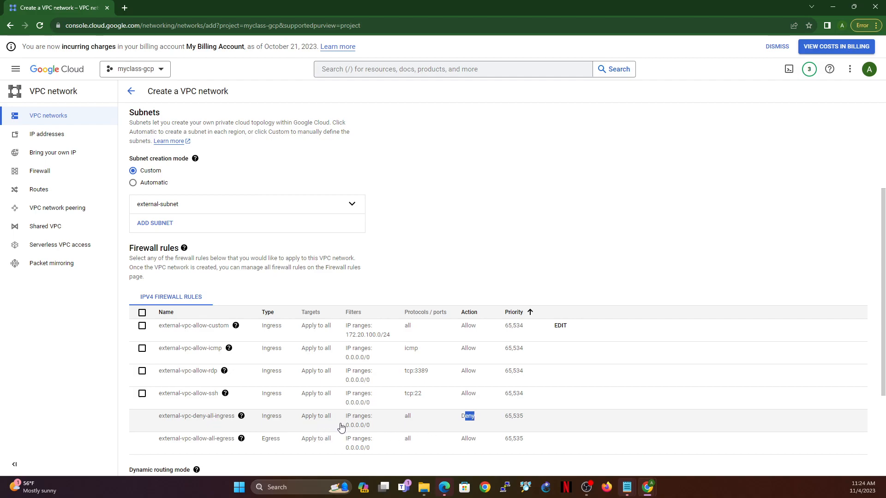
pyautogui.moveTo(345, 424); pyautogui.dragTo(372, 425)
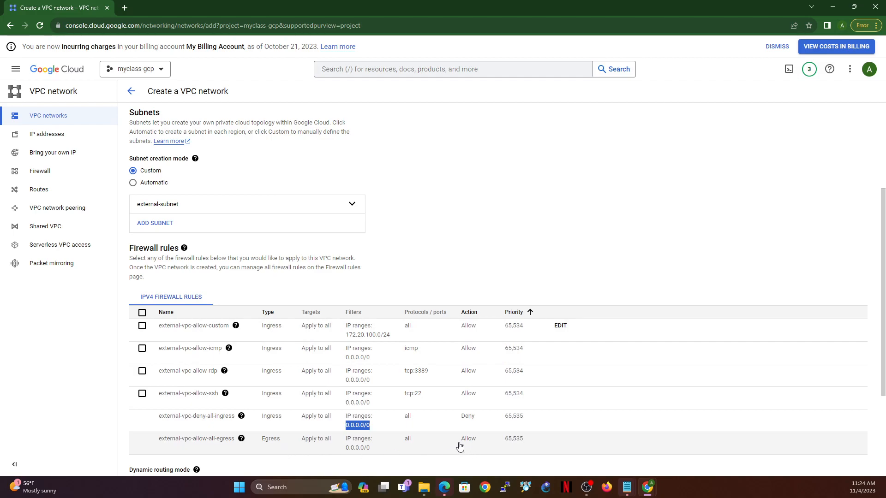
pyautogui.moveTo(458, 446); pyautogui.dragTo(475, 446)
pyautogui.moveTo(262, 446); pyautogui.dragTo(279, 444)
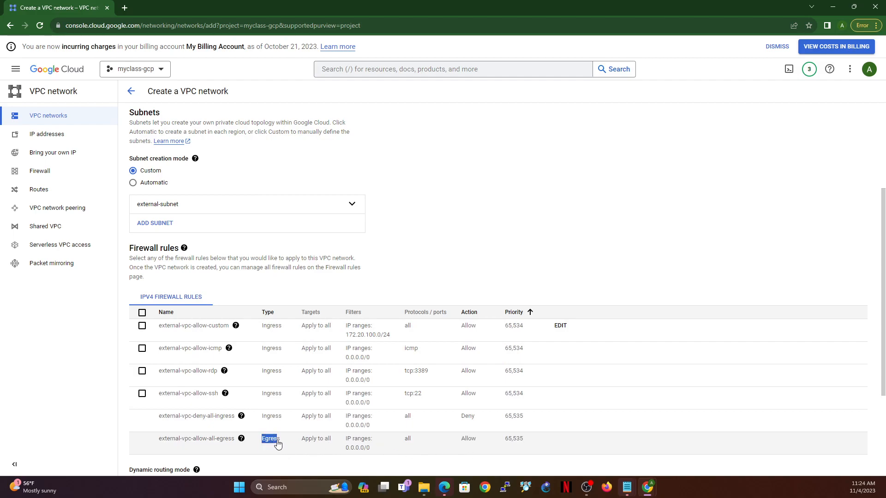
pyautogui.moveTo(344, 450); pyautogui.dragTo(393, 452)
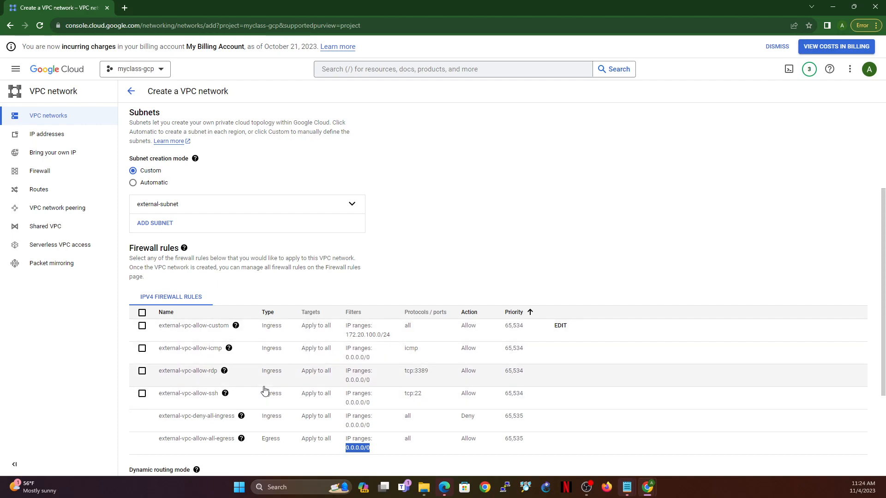
# Step: Create the external-vpc network with Regional dynamic routing and none of the optional firewall rules
pyautogui.scroll(-3, 236, 324)
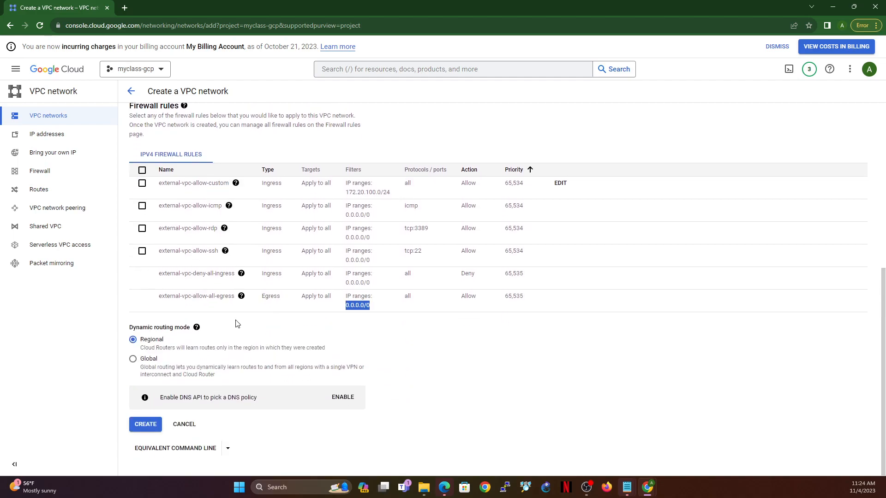
pyautogui.click(143, 426)
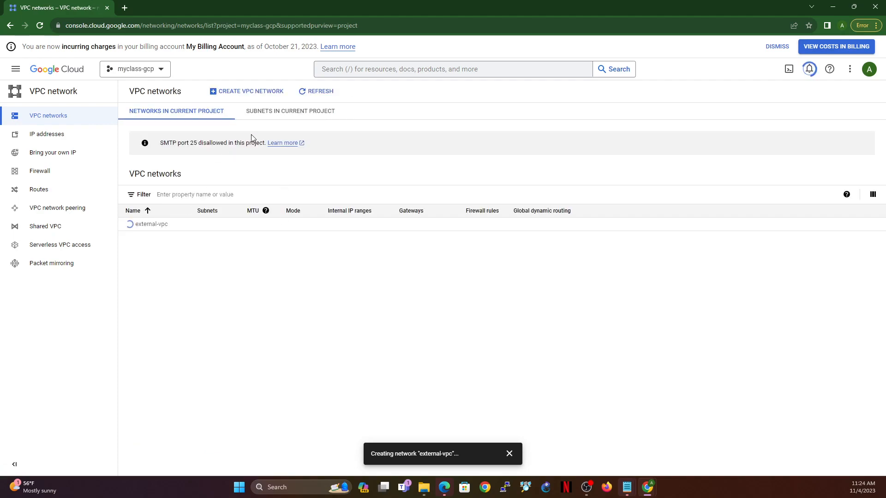
# Step: Start creating a second VPC network and name it internal-vpc
pyautogui.click(249, 91)
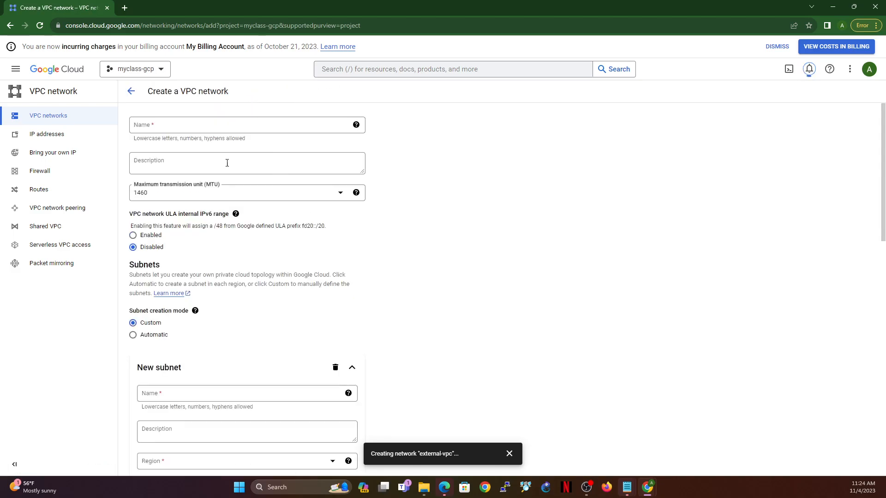
pyautogui.click(199, 125)
pyautogui.write('intern')
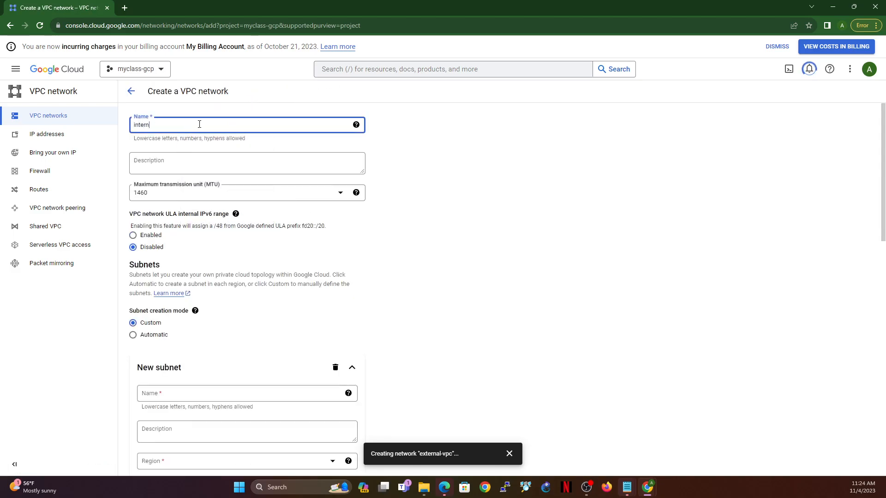
pyautogui.write('al-vpc')
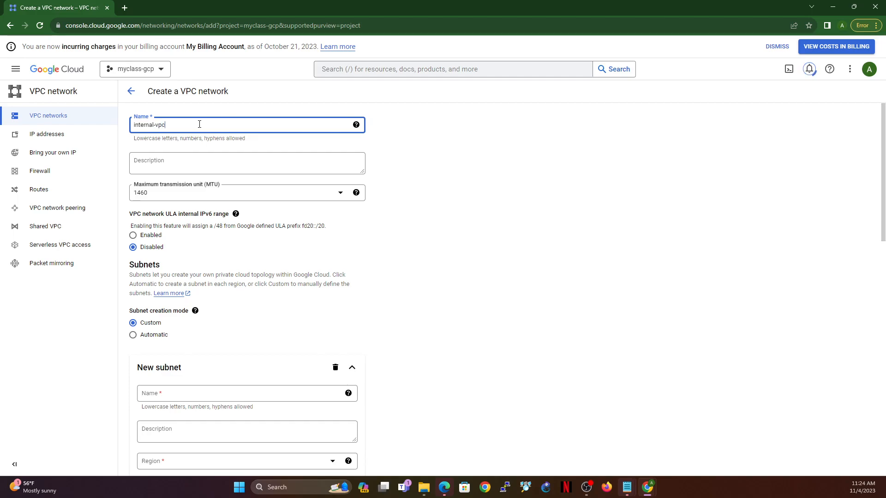
pyautogui.scroll(-4, 213, 277)
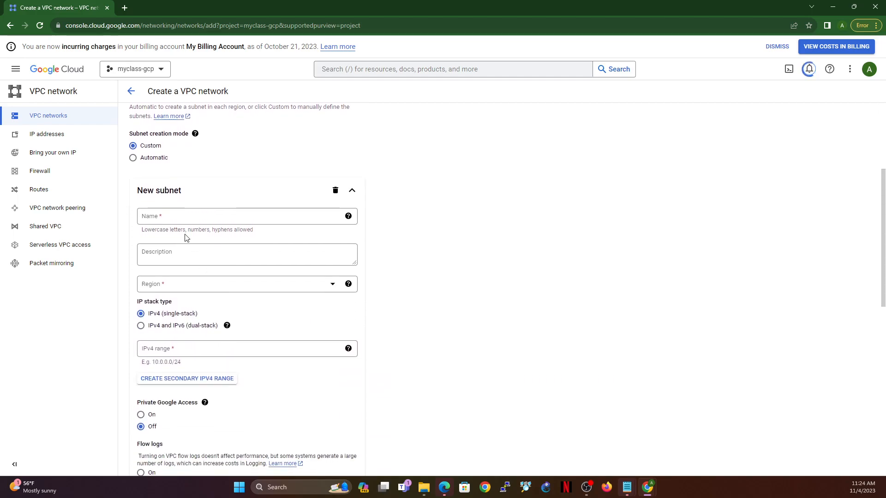
# Step: Name the new subnet of internal-vpc internal-subnet and place it in the us-central1 region
pyautogui.click(182, 218)
pyautogui.write('internal-')
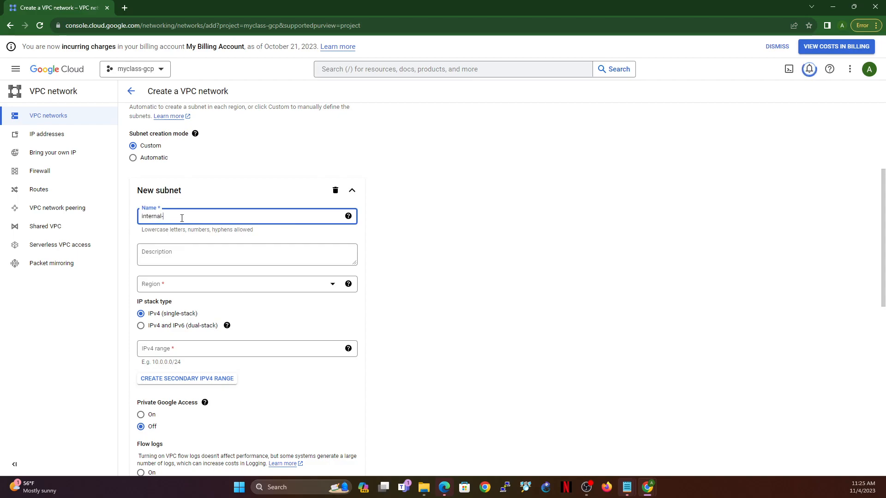
pyautogui.write('subnet')
pyautogui.click(187, 284)
pyautogui.scroll(-2, 217, 309)
pyautogui.scroll(-5, 221, 315)
pyautogui.scroll(-2, 181, 335)
pyautogui.click(175, 350)
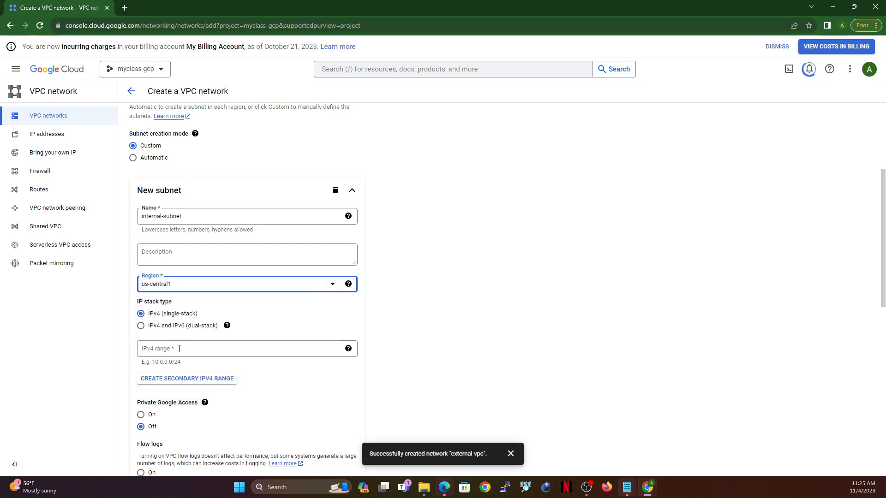
# Step: Give internal-subnet the IPv4 range 172.20.110.0/24 and create the internal-vpc network with no optional firewall rules
pyautogui.click(264, 350)
pyautogui.write('172.20.100.0/24')
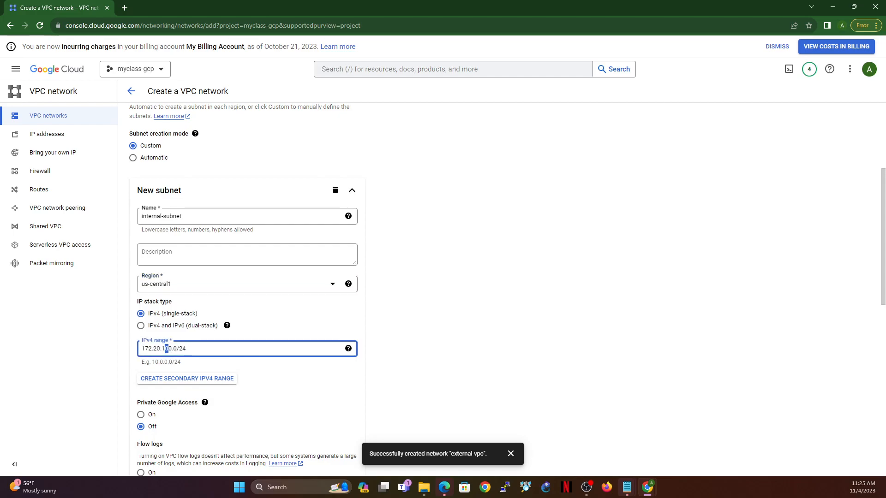
pyautogui.write('1')
pyautogui.scroll(-7, 368, 368)
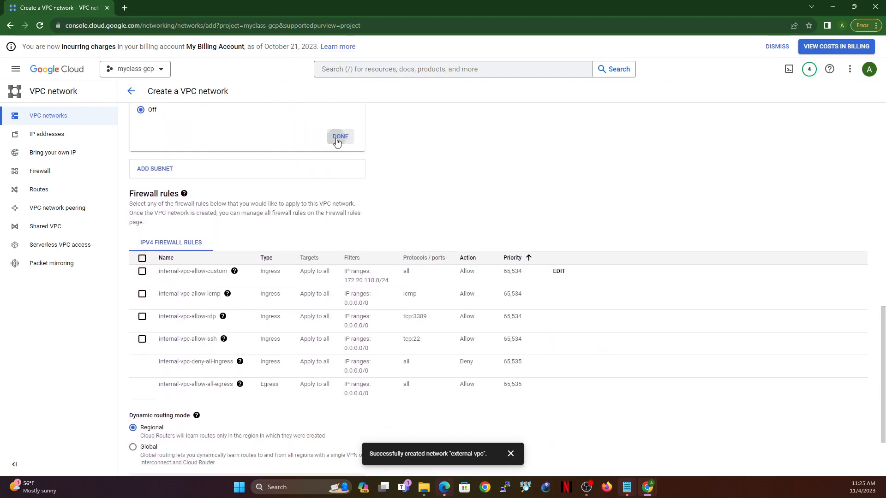
pyautogui.click(337, 136)
pyautogui.scroll(-5, 398, 279)
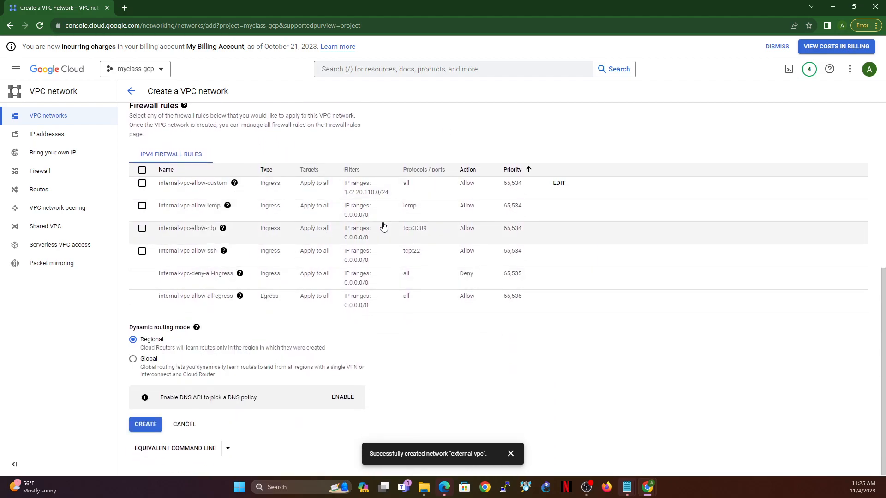
pyautogui.click(144, 430)
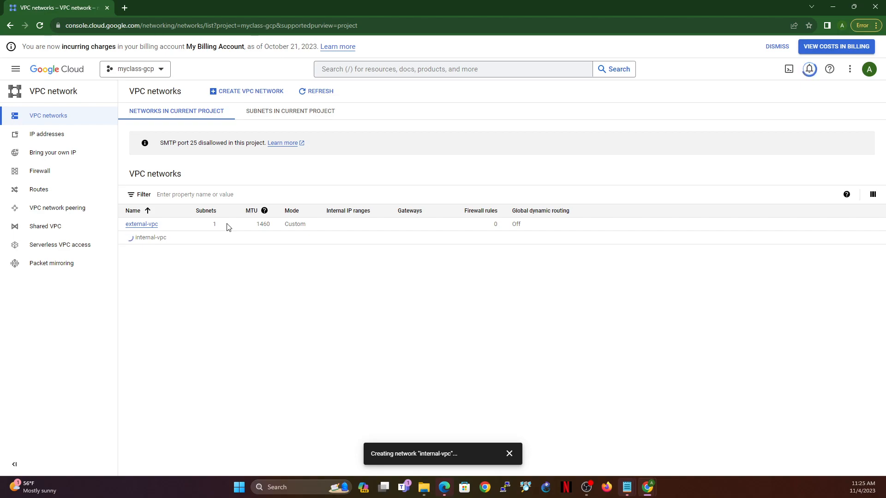
# Step: Review the details and subnets of external-vpc and of internal-vpc
pyautogui.click(147, 225)
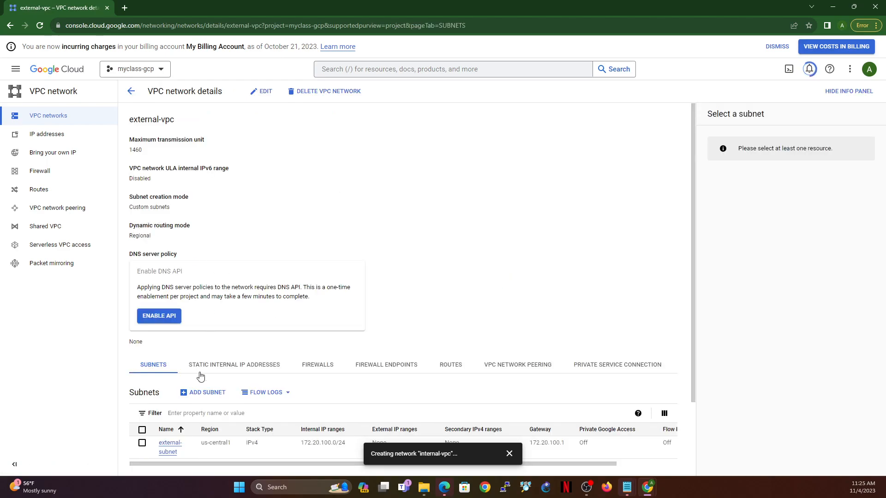
pyautogui.click(46, 116)
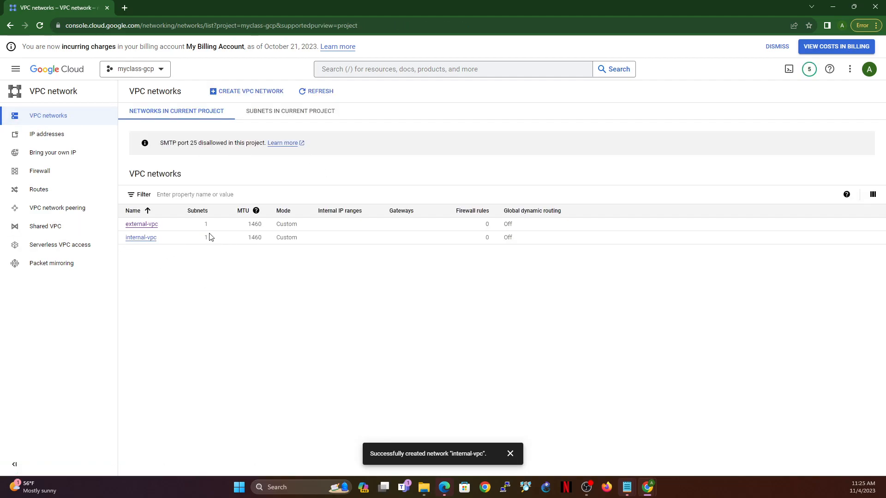
pyautogui.click(148, 240)
pyautogui.scroll(-1, 277, 321)
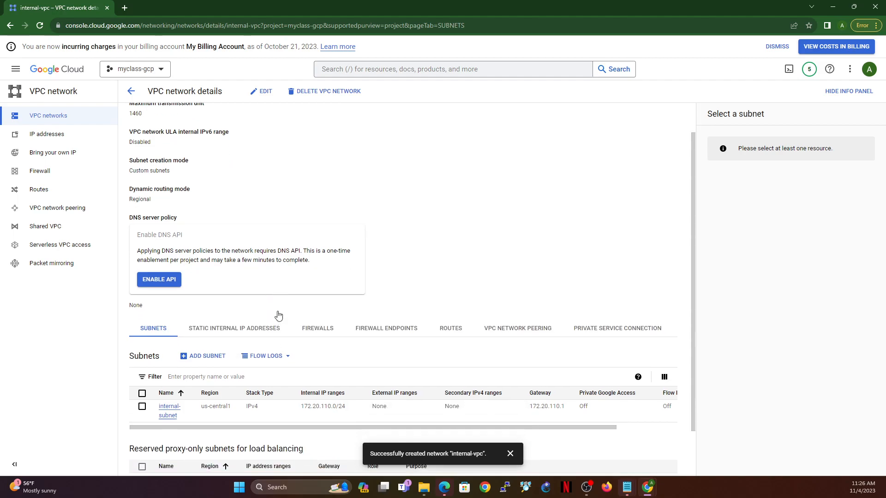
# Step: Start adding another subnet to internal-vpc, named vm-subnet, in the us-central1 region
pyautogui.click(203, 324)
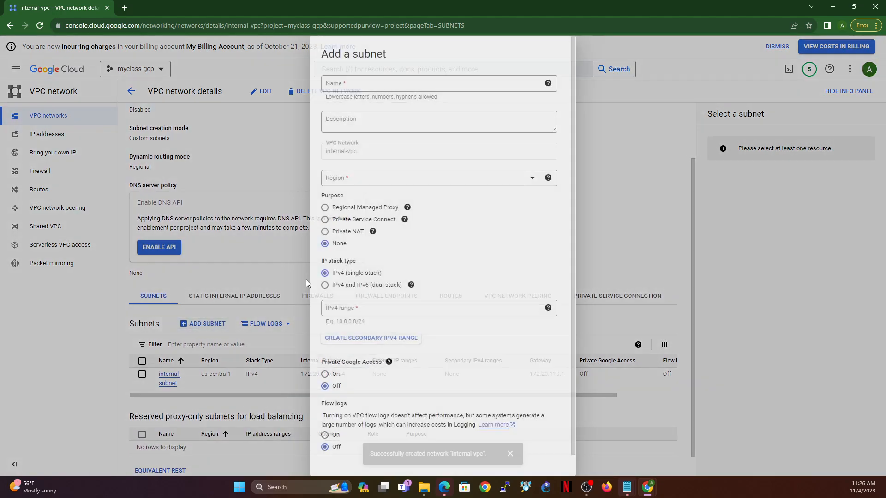
pyautogui.click(399, 83)
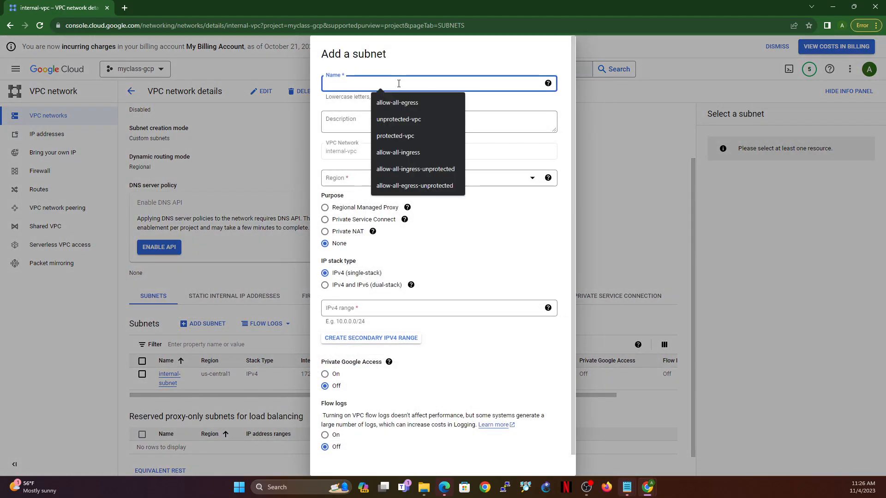
pyautogui.write('vm-subnet')
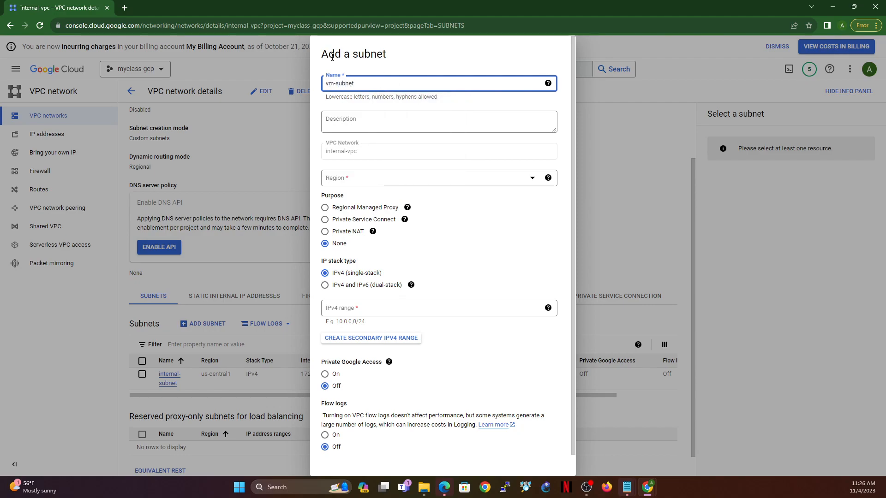
pyautogui.click(378, 179)
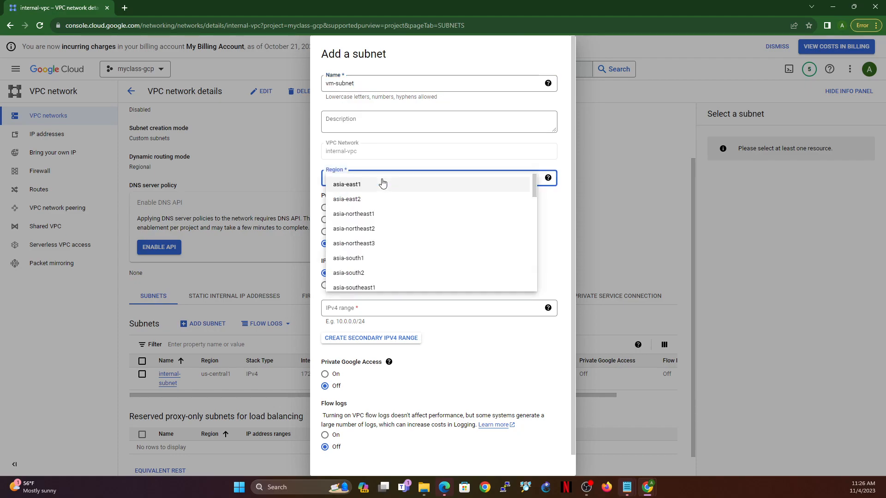
pyautogui.scroll(-15, 379, 211)
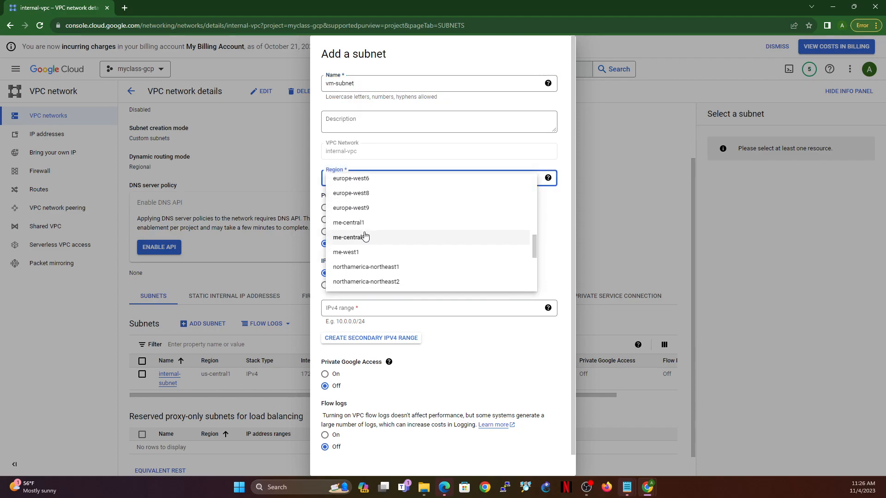
pyautogui.scroll(3, 365, 239)
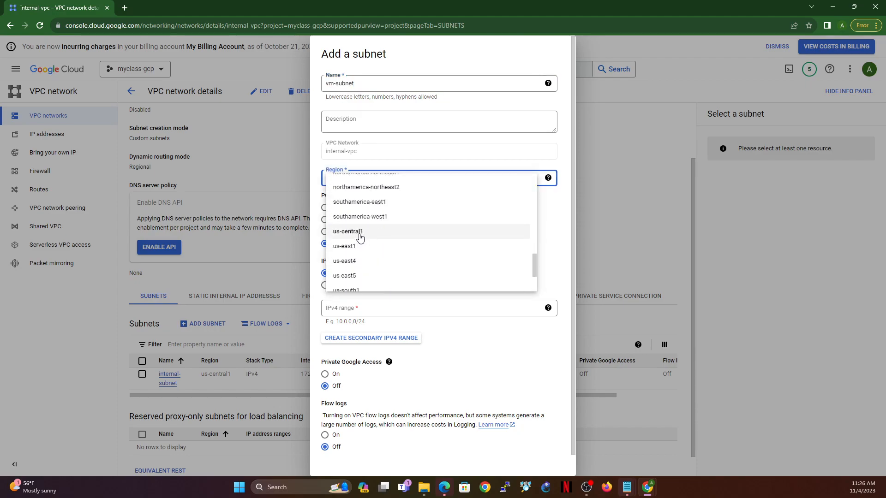
pyautogui.click(365, 233)
# Step: Set vm-subnet's IPv4 range to 192.168.1.0/24 and add the subnet to internal-vpc
pyautogui.click(367, 309)
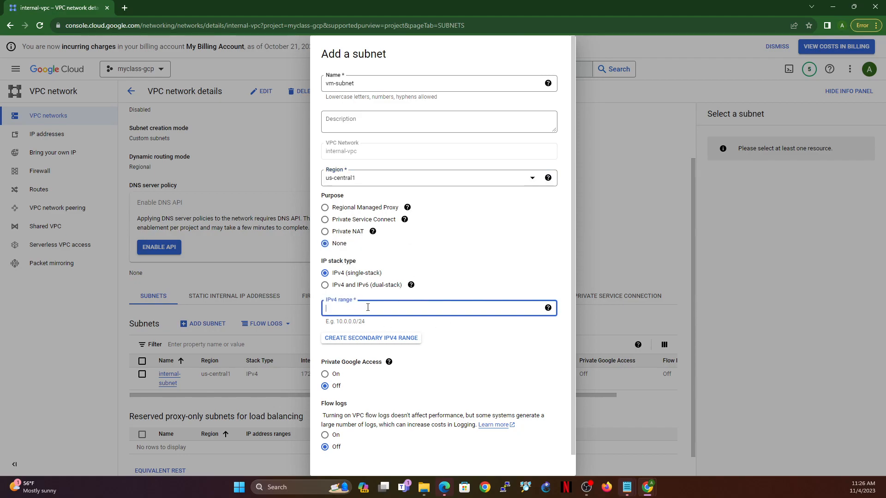
pyautogui.write('172.20.100.0/24')
pyautogui.hotkey('ctrl', 'a')
pyautogui.write('192.168.1.0/24')
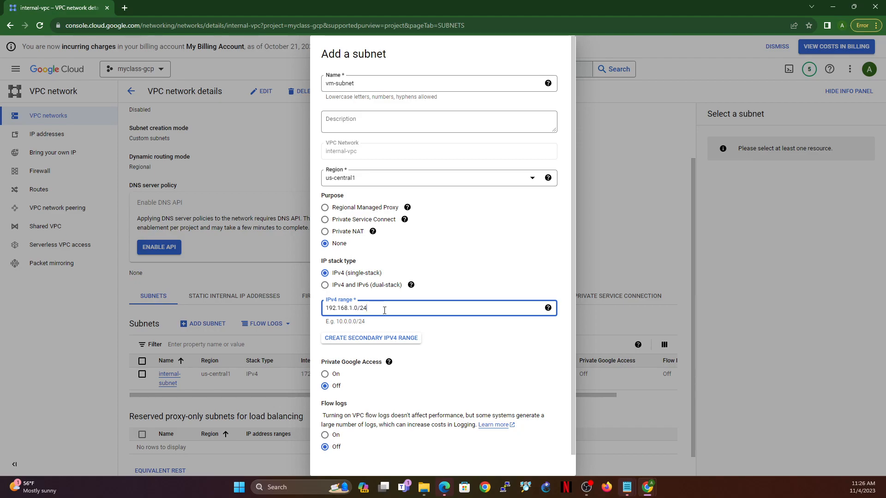
pyautogui.scroll(-1, 516, 395)
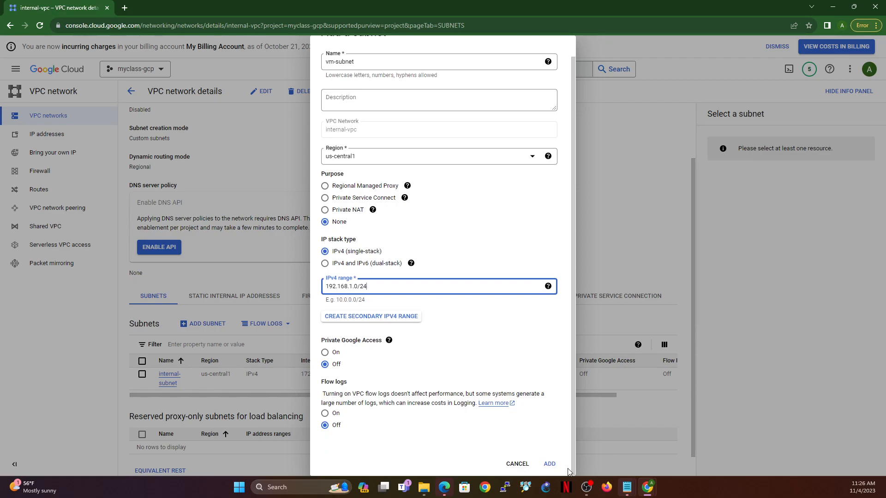
pyautogui.click(550, 464)
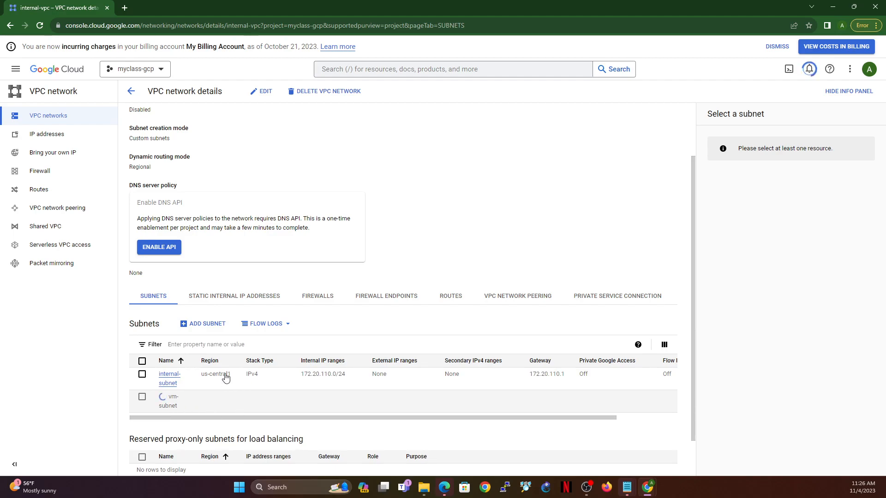
# Step: Check internal-vpc's subnets, then reload the VPC networks list and check its subnet count
pyautogui.click(38, 117)
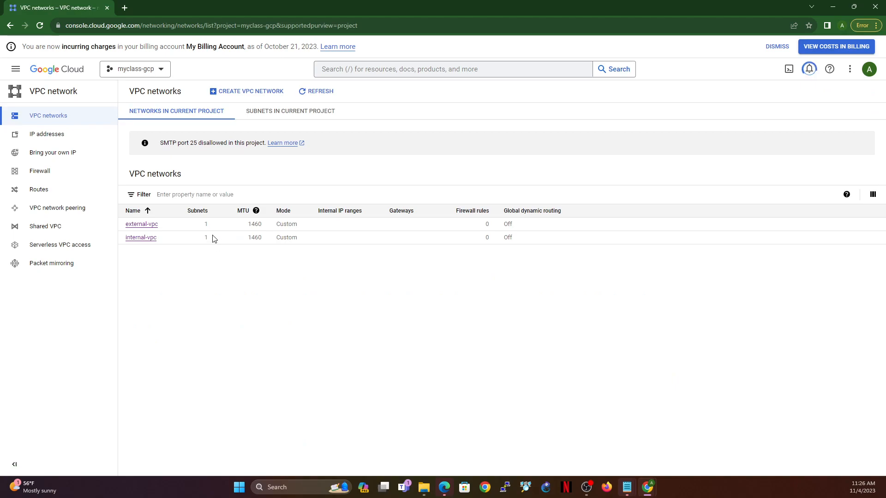
pyautogui.moveTo(203, 238); pyautogui.dragTo(214, 242)
pyautogui.click(141, 239)
pyautogui.scroll(-3, 323, 329)
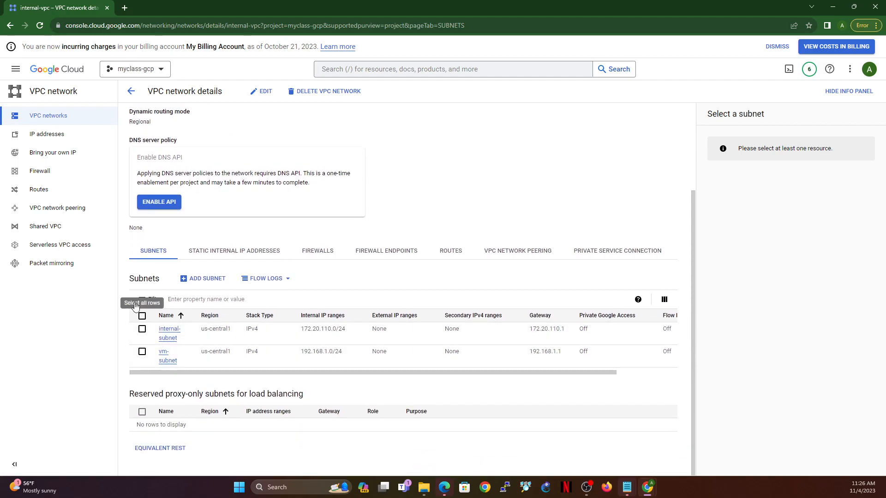
pyautogui.click(48, 116)
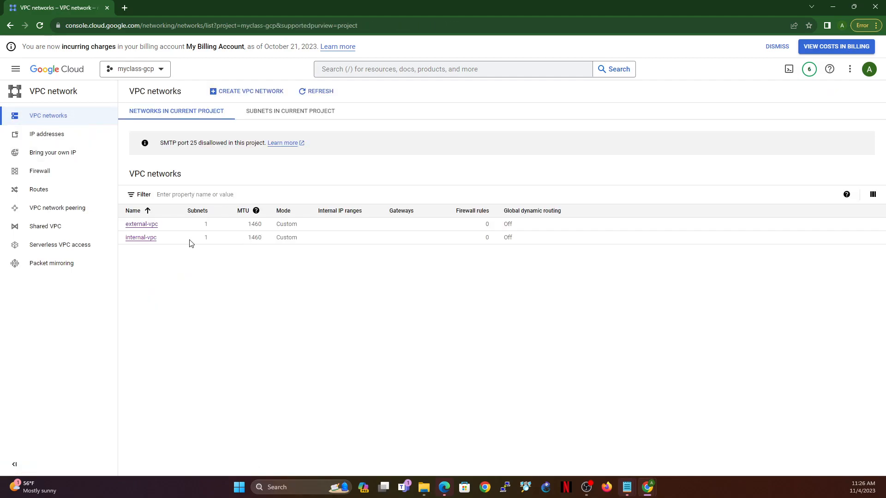
pyautogui.click(39, 25)
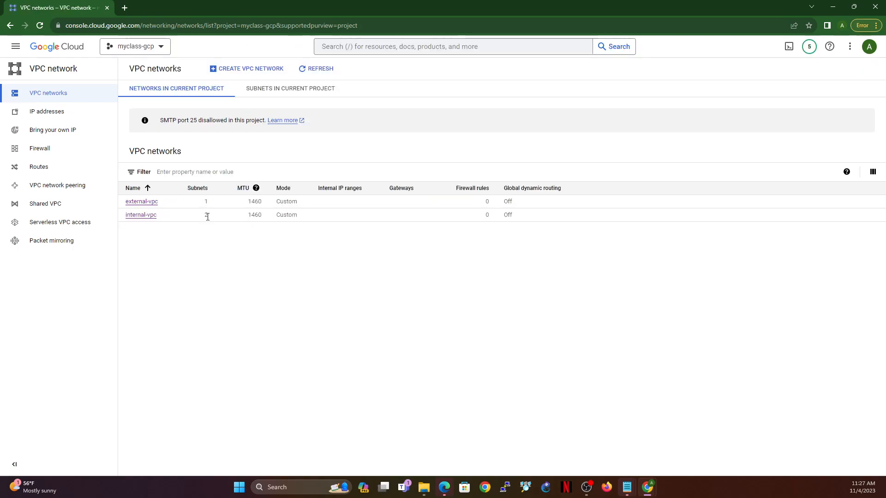
pyautogui.doubleClick(206, 215)
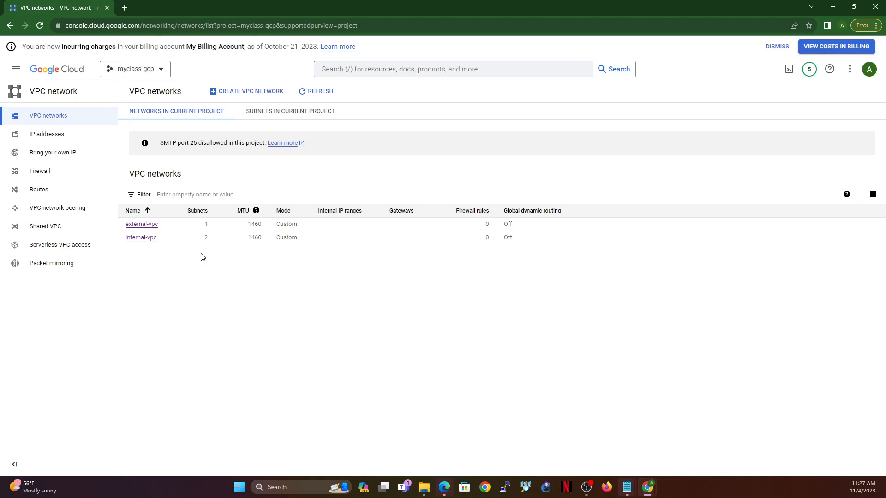
# Step: Start creating a VPC firewall rule and name it external-ingress
pyautogui.click(43, 172)
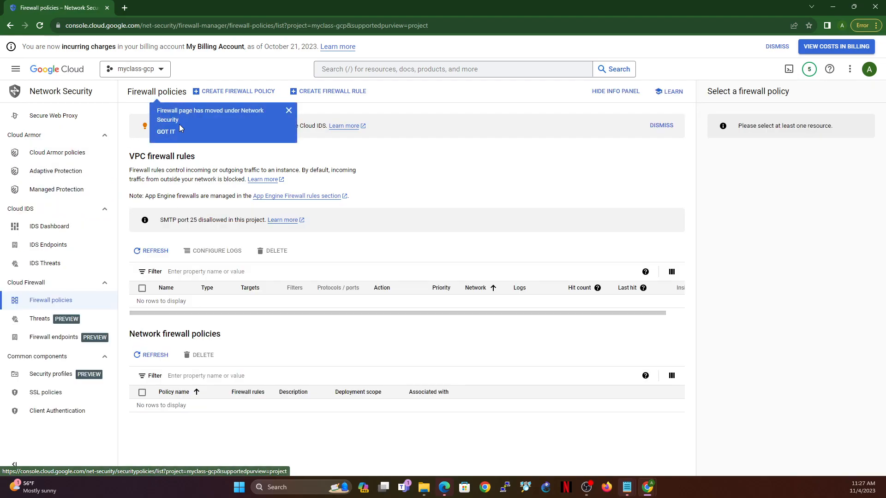
pyautogui.click(163, 133)
pyautogui.click(334, 93)
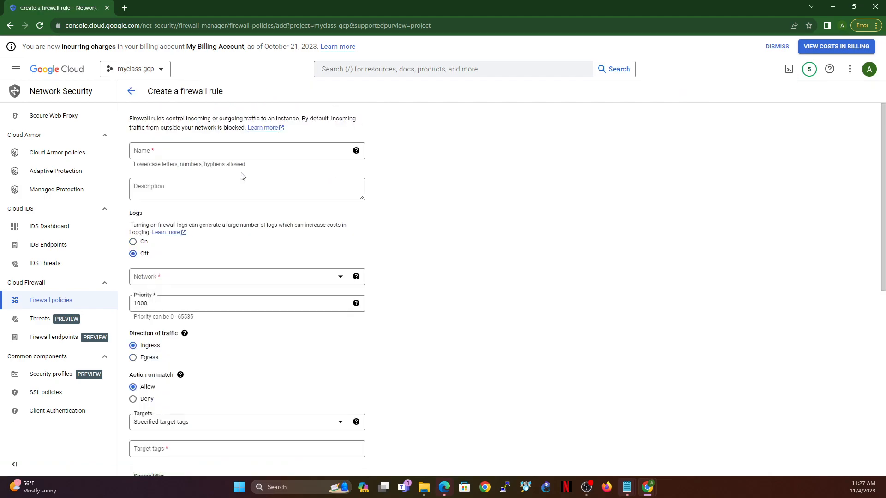
pyautogui.click(211, 152)
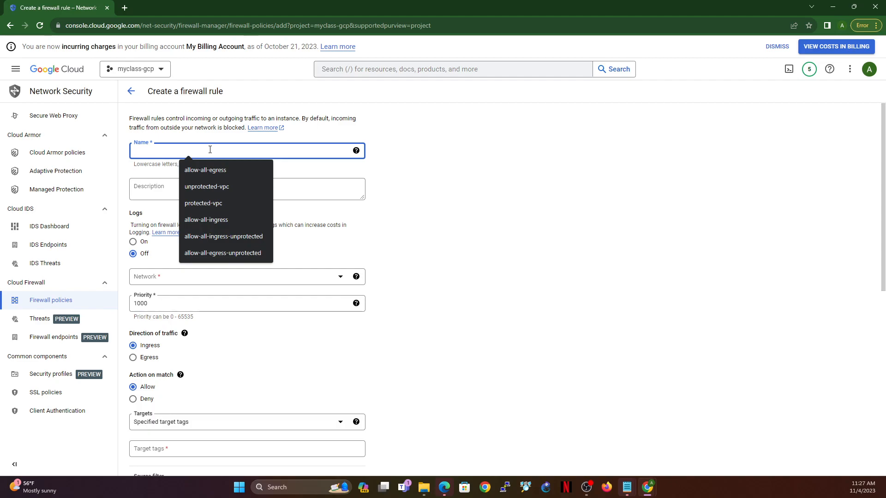
pyautogui.write('external-ingress')
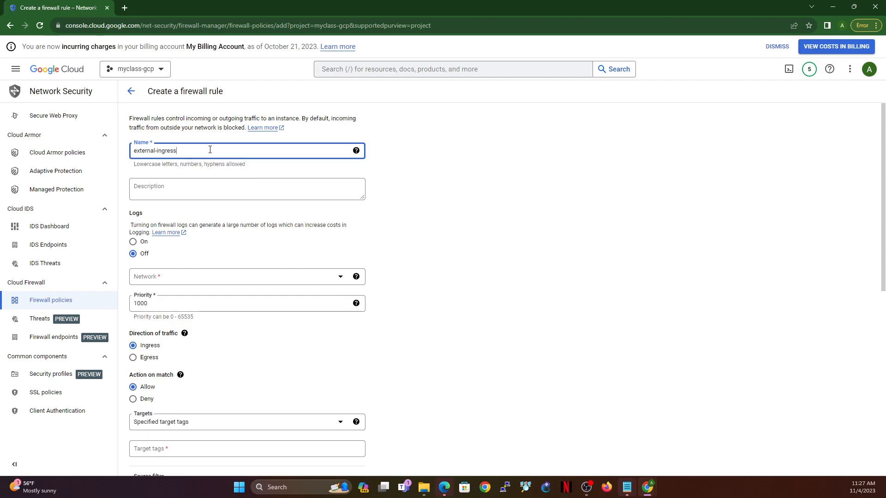
# Step: Assign the external-ingress rule to the external-vpc network and set its priority to 985
pyautogui.click(172, 277)
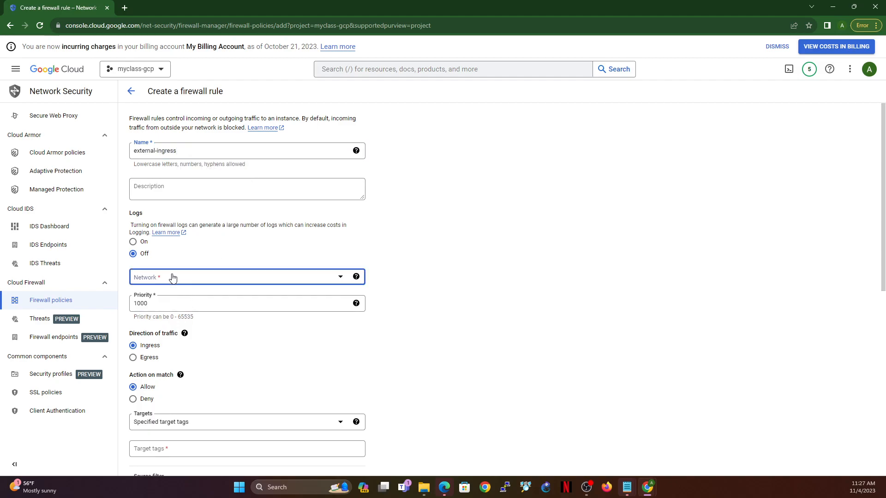
pyautogui.click(161, 310)
pyautogui.doubleClick(156, 300)
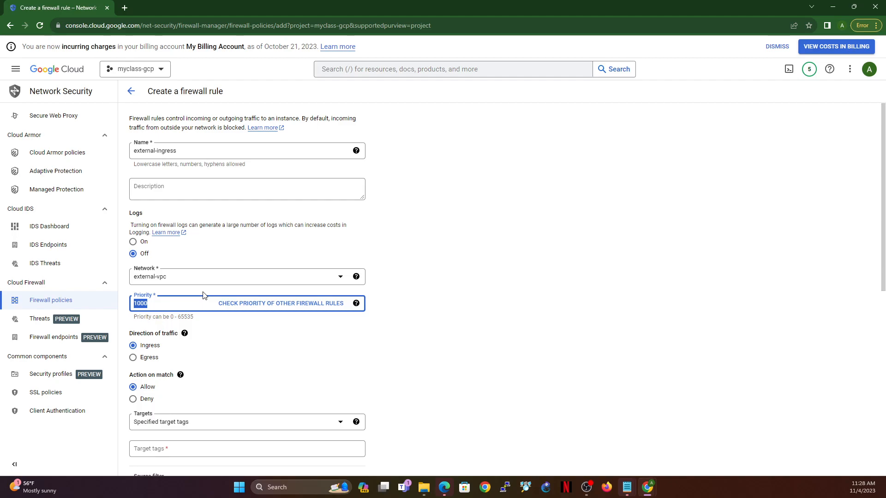
pyautogui.write('999')
pyautogui.hotkey('ctrl', 'a')
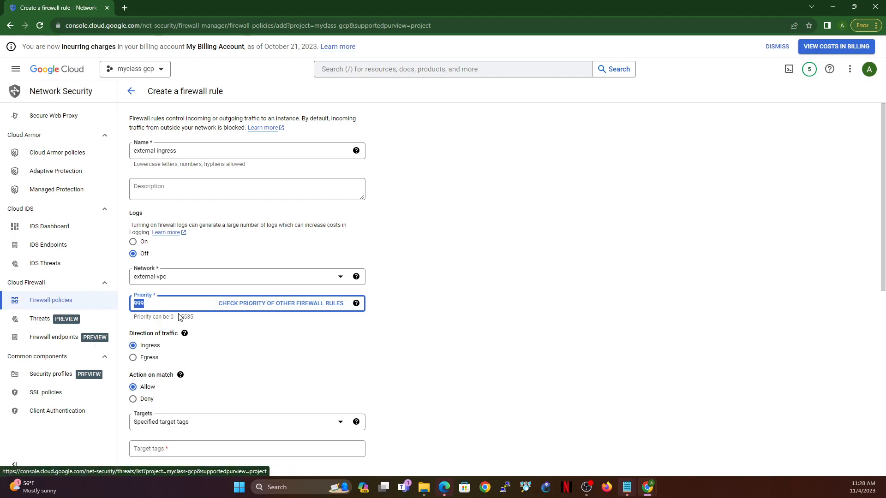
pyautogui.scroll(-2, 182, 318)
pyautogui.write('985')
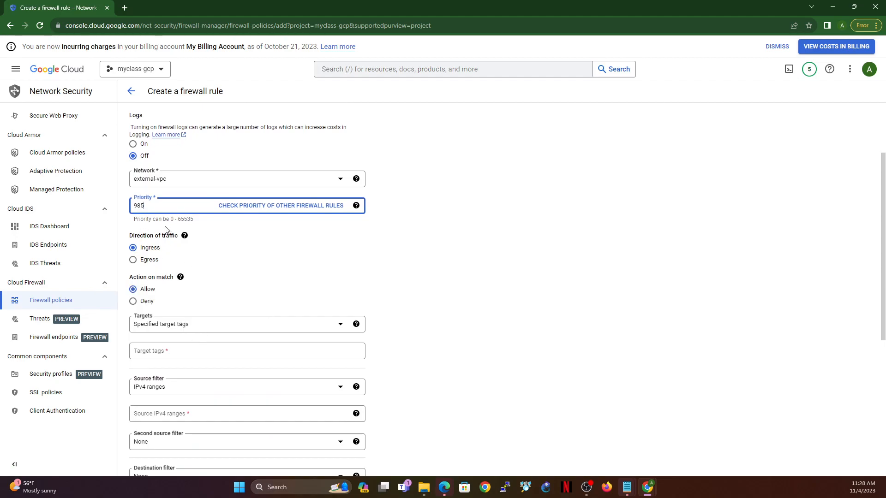
pyautogui.moveTo(180, 219); pyautogui.dragTo(202, 222)
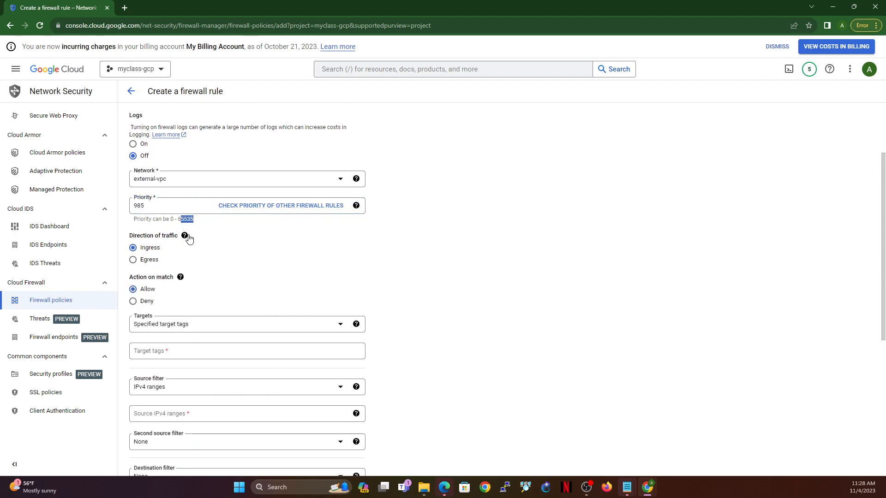
# Step: Check the help on traffic direction and match action, and set the rule's targets to all instances in the network
pyautogui.moveTo(186, 238)
pyautogui.click(181, 277)
pyautogui.click(242, 328)
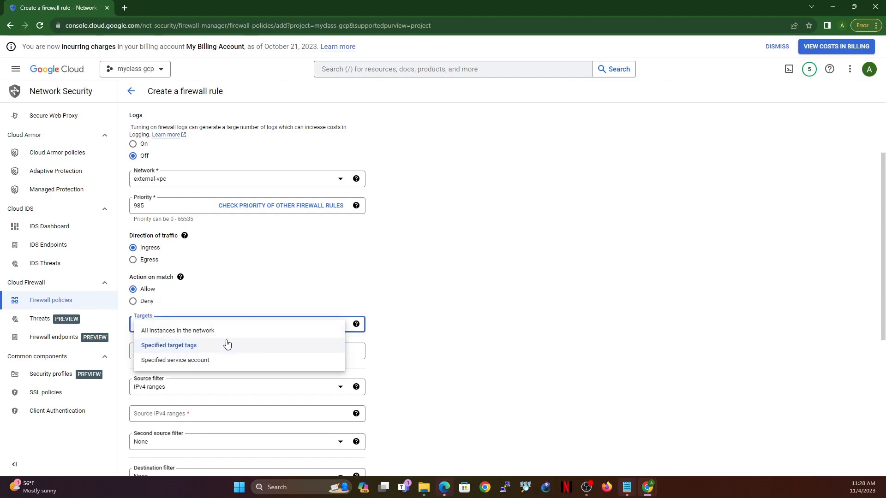
pyautogui.click(214, 334)
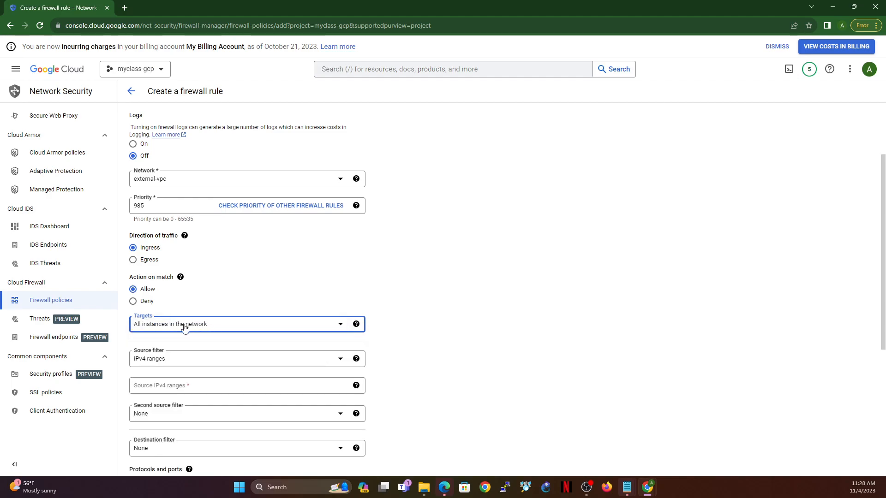
# Step: Create the external-ingress rule with source IPv4 range 0.0.0.0/0 and all protocols and ports allowed
pyautogui.click(167, 386)
pyautogui.write('0.0.0.0/0')
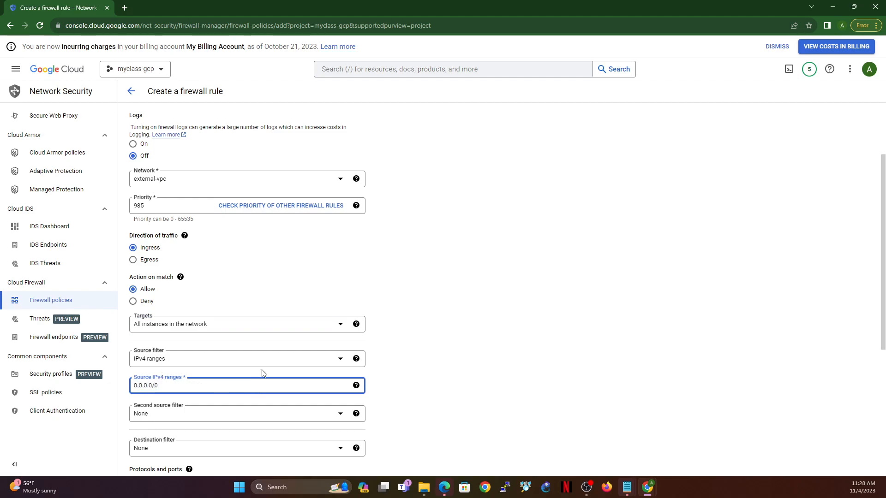
pyautogui.scroll(-4, 530, 252)
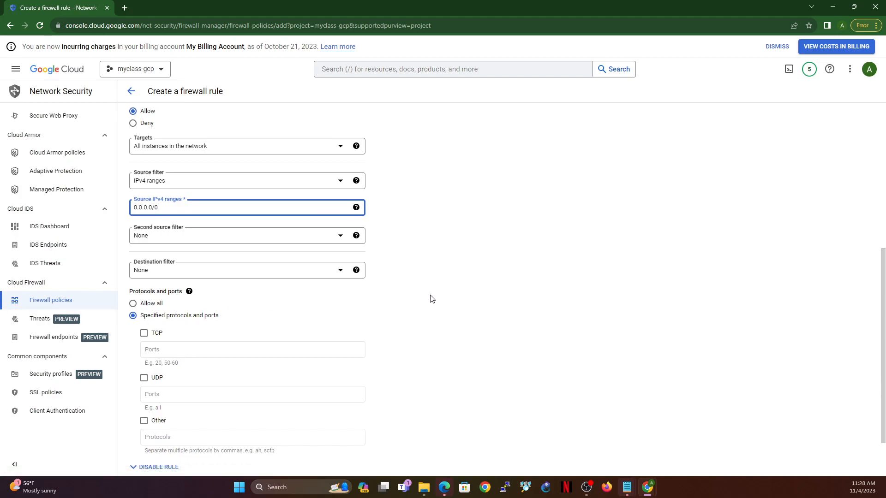
pyautogui.click(144, 333)
pyautogui.click(164, 350)
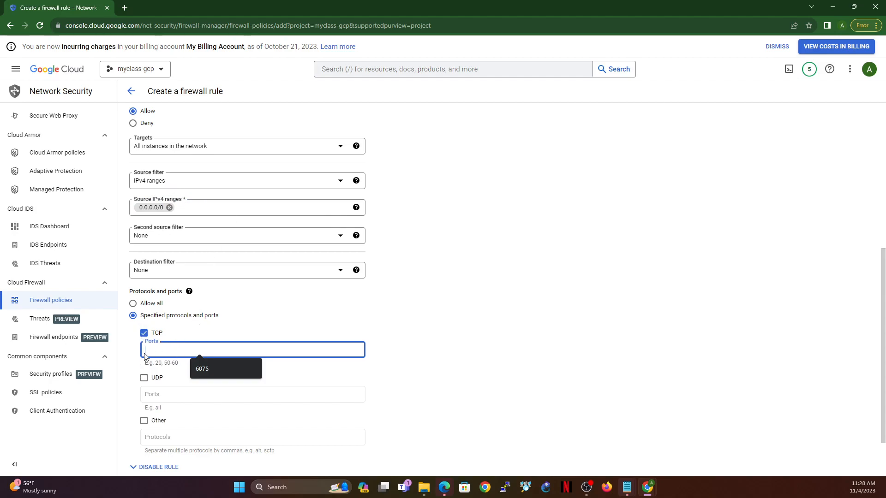
pyautogui.click(133, 304)
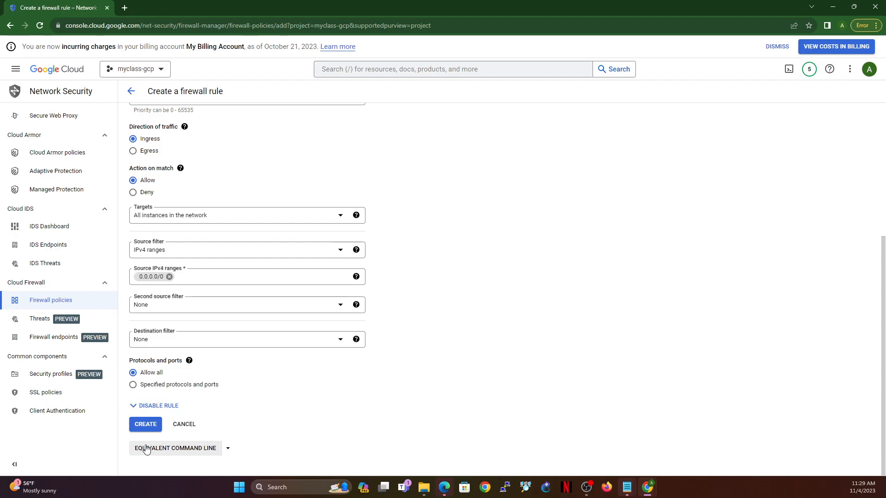
pyautogui.click(147, 425)
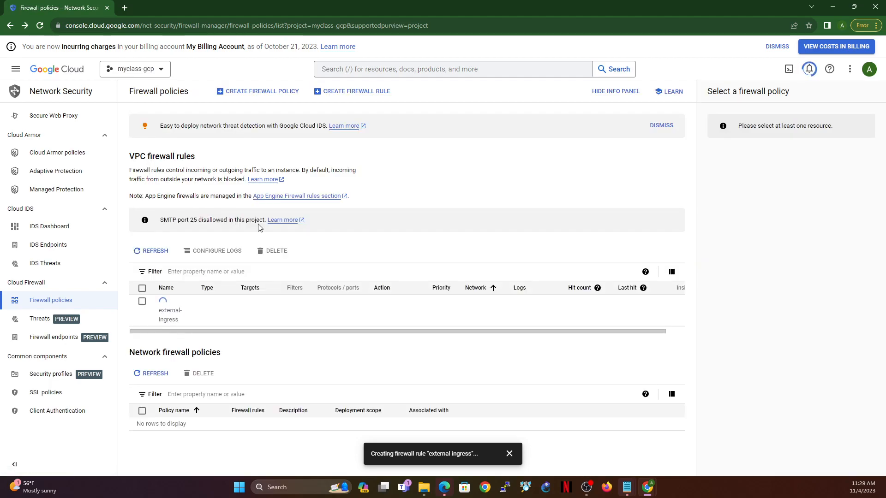
# Step: Start another VPC firewall rule on the external-vpc network and name it external-egress
pyautogui.click(360, 92)
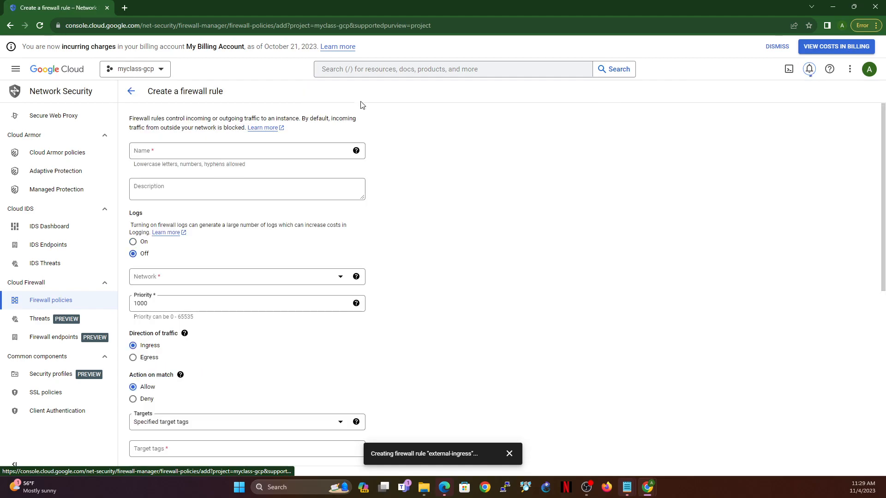
pyautogui.click(211, 278)
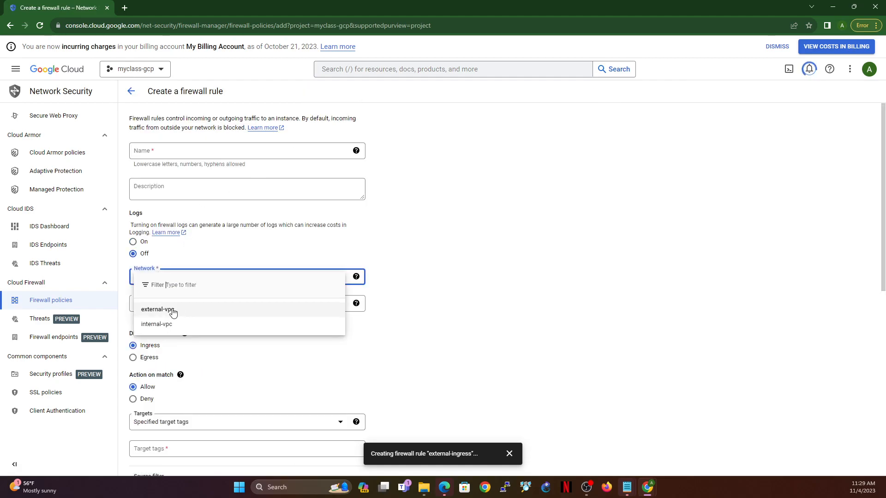
pyautogui.click(174, 310)
pyautogui.click(221, 150)
pyautogui.write('external-ingress')
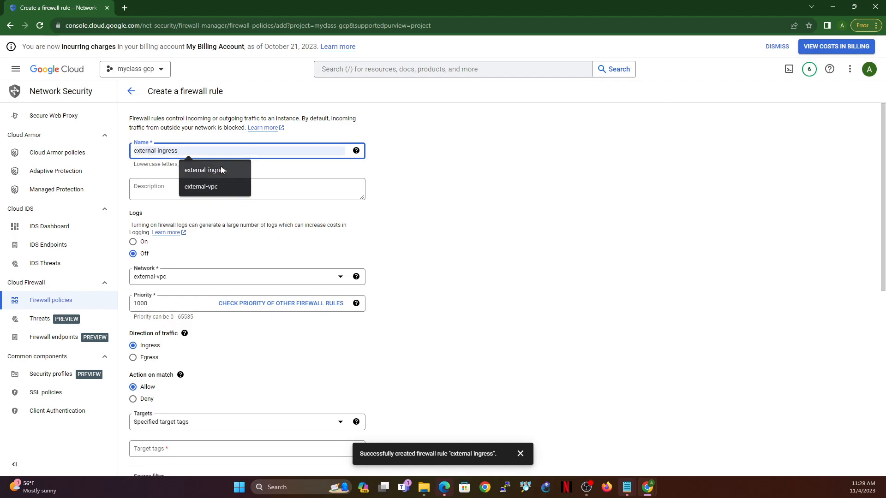
pyautogui.click(220, 169)
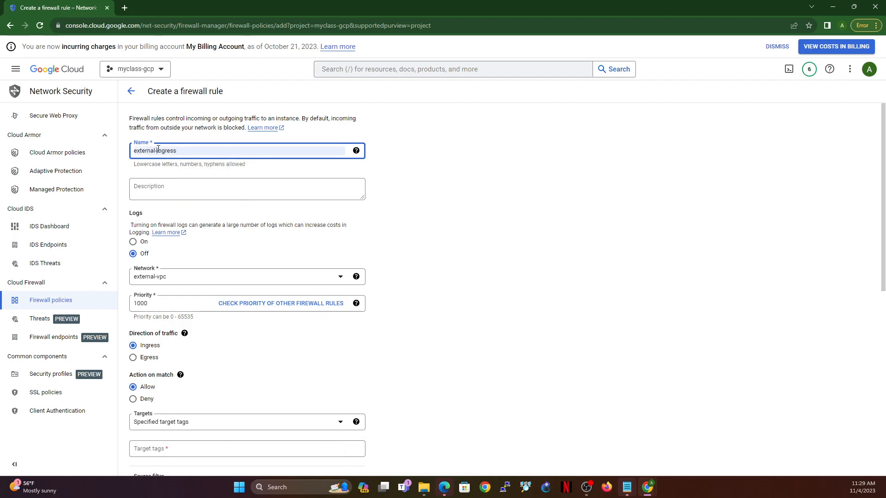
pyautogui.write('e')
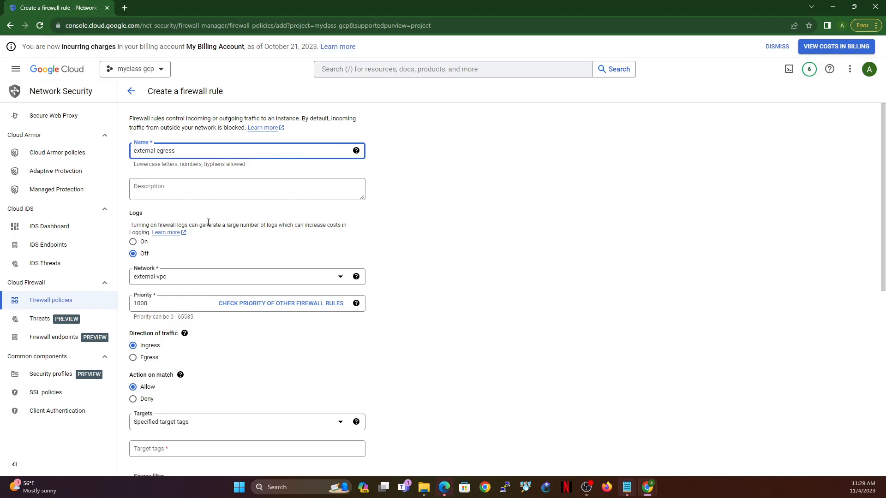
# Step: Set the external-egress rule's priority to 985 and its direction of traffic to egress
pyautogui.doubleClick(161, 303)
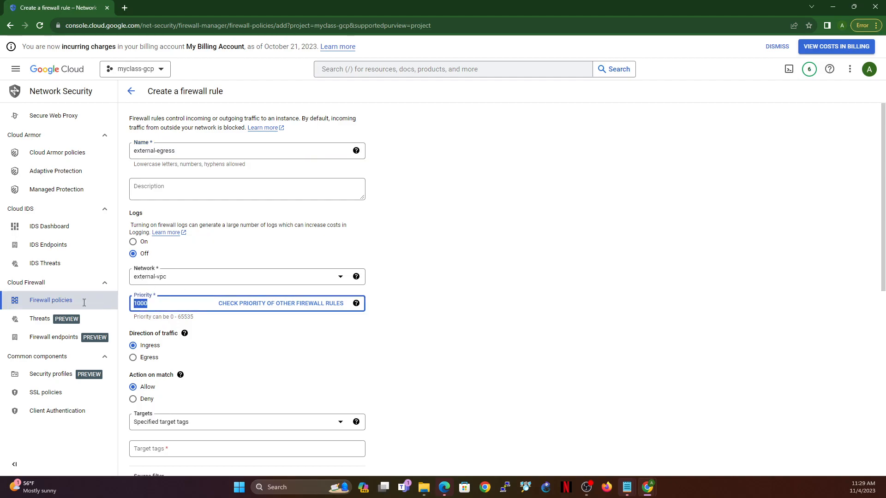
pyautogui.write('8')
pyautogui.press('BackSpace')
pyautogui.write('985')
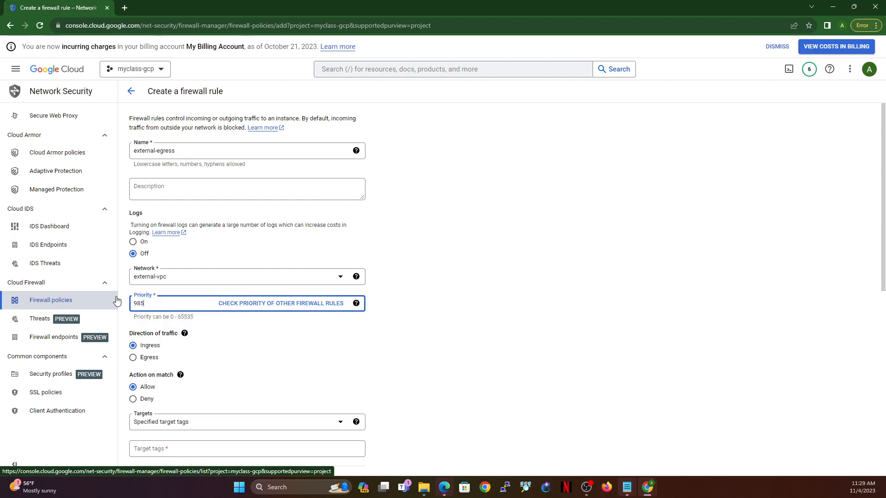
pyautogui.click(136, 360)
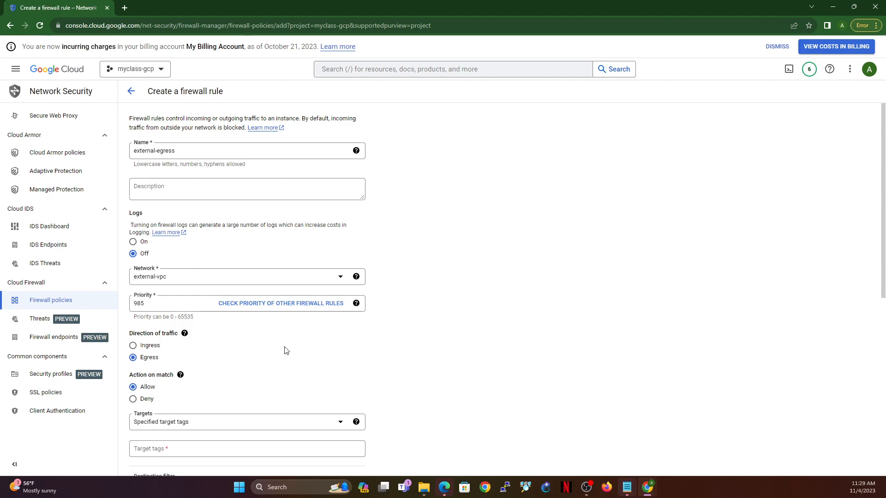
# Step: Create the external-egress rule with all instances in the network as targets, destination IPv4 range 0.0.0.0/0, and all protocols and ports allowed
pyautogui.scroll(-4, 272, 349)
pyautogui.click(191, 225)
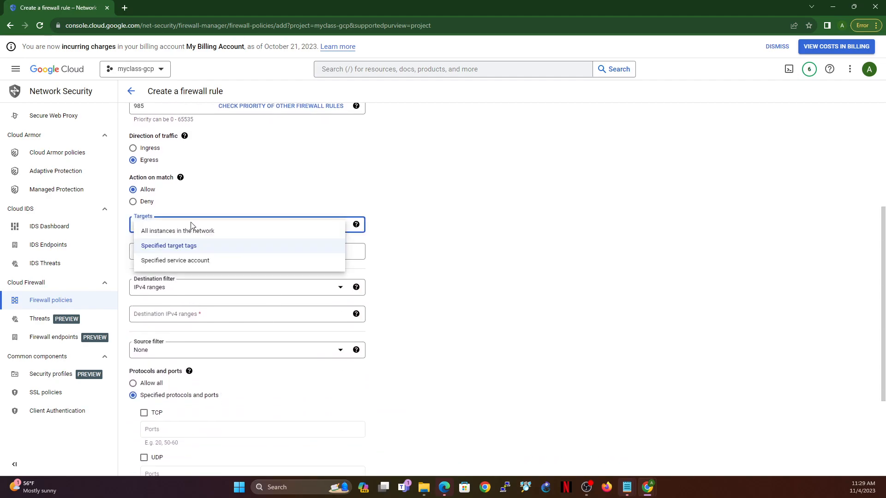
pyautogui.click(197, 235)
pyautogui.click(212, 287)
pyautogui.write('0.0.0.0/0')
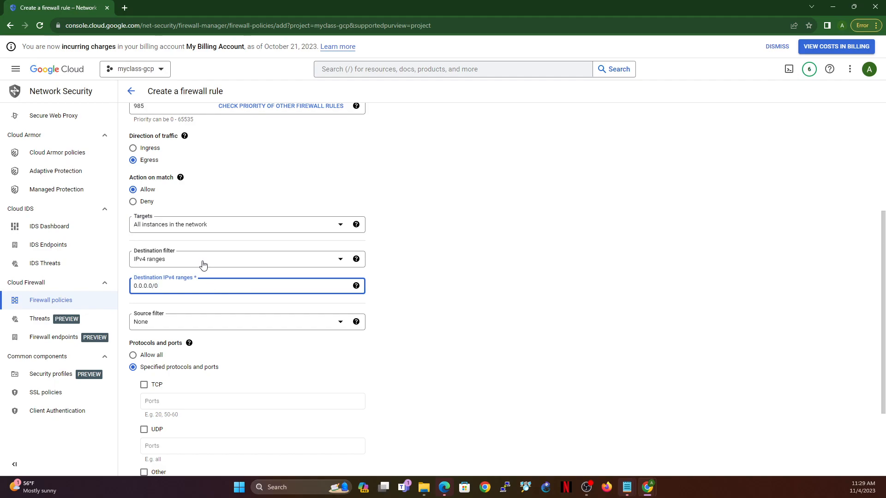
pyautogui.click(132, 357)
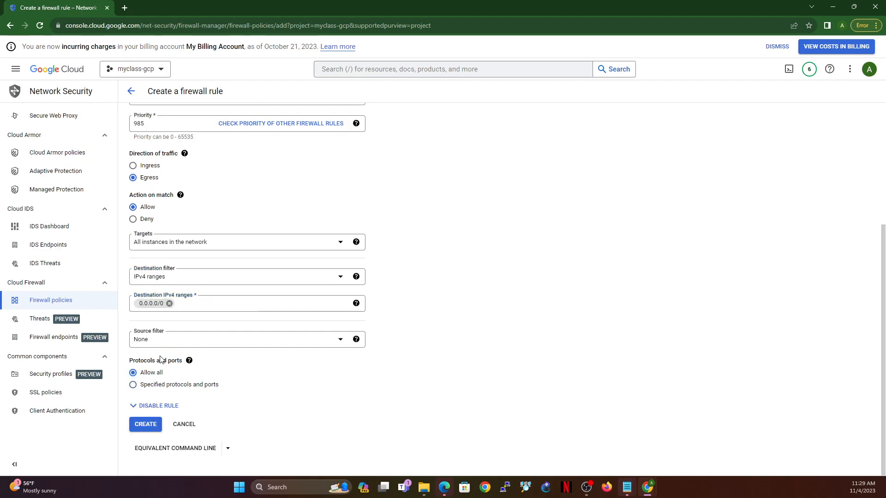
pyautogui.click(142, 424)
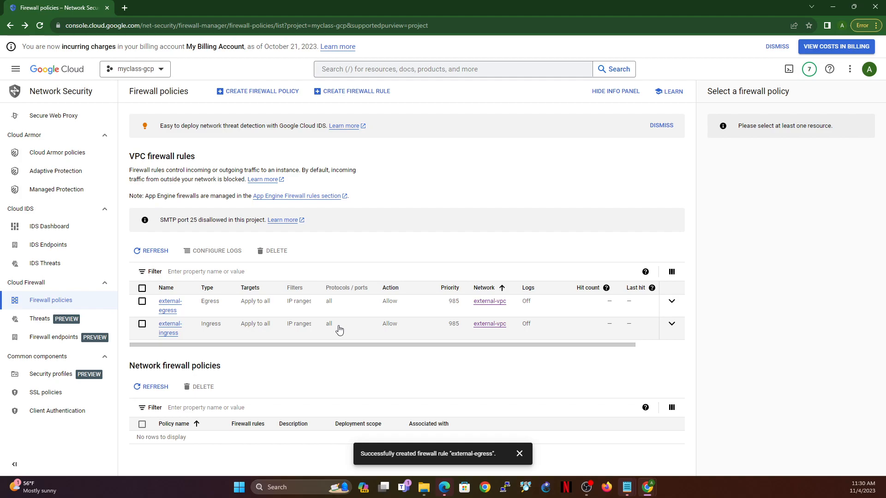
# Step: Start another VPC firewall rule and name it internal-ingress
pyautogui.click(365, 91)
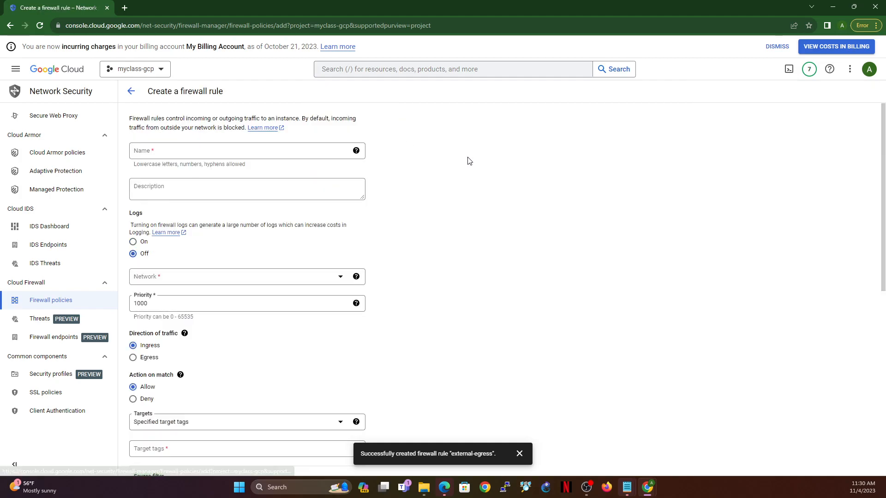
pyautogui.click(240, 151)
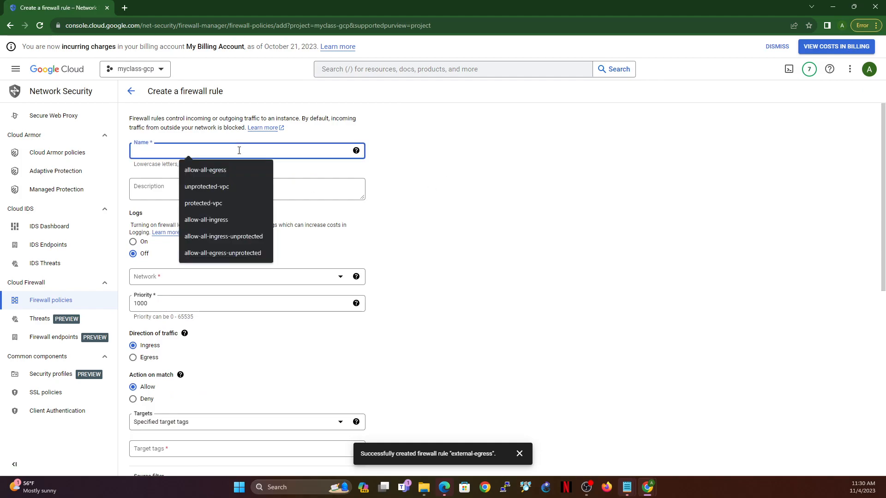
pyautogui.write('inte')
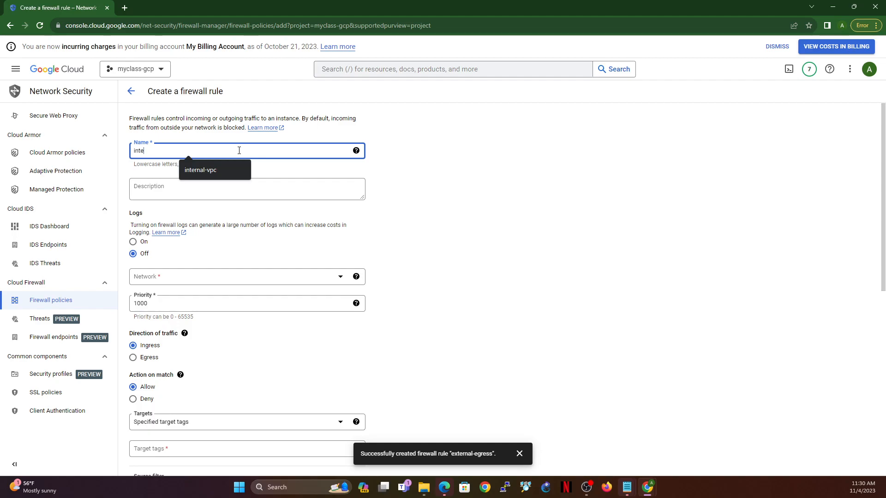
pyautogui.write('rnal-ingress')
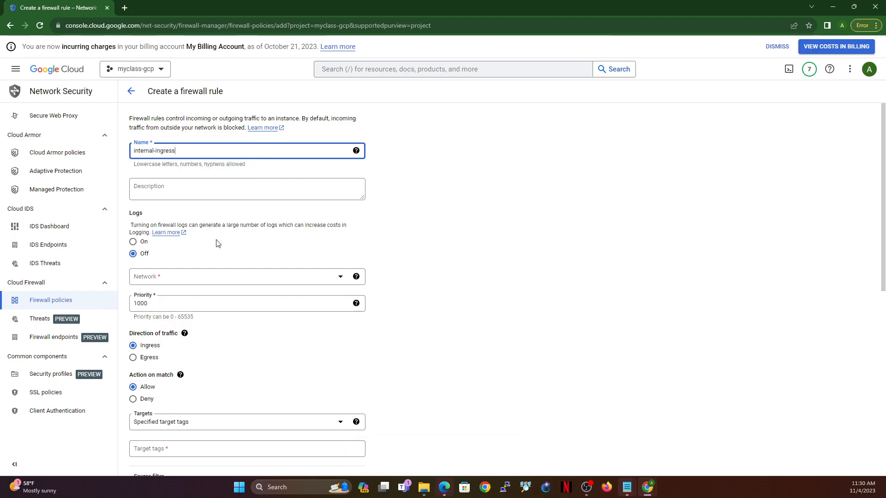
# Step: Set the internal-ingress rule's priority to 985 and assign it to the internal-vpc network
pyautogui.moveTo(182, 303); pyautogui.dragTo(92, 298)
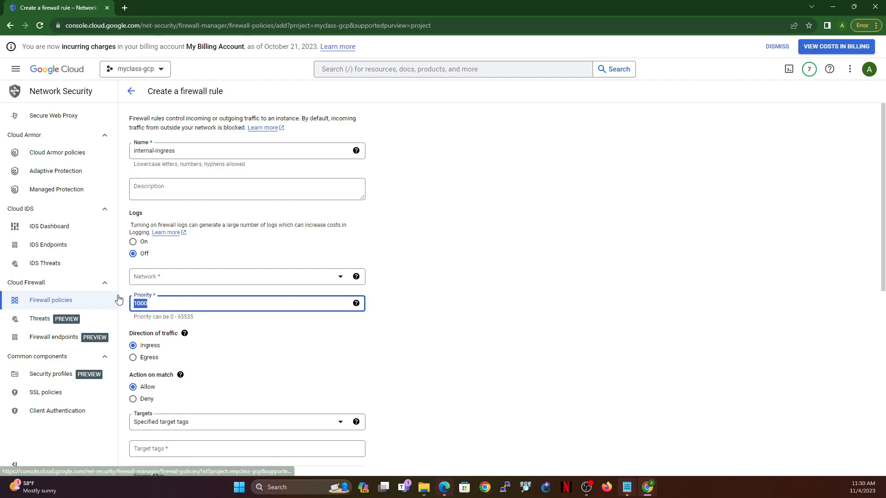
pyautogui.write('985')
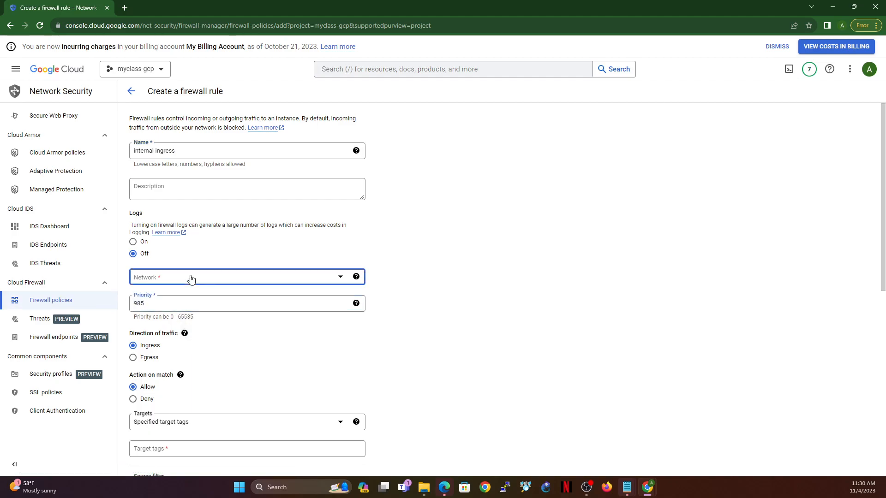
pyautogui.click(192, 277)
pyautogui.click(161, 325)
# Step: Create the internal-ingress rule with all instances in the network as targets, source IPv4 range 0.0.0.0/0, and all protocols and ports allowed
pyautogui.scroll(-4, 208, 338)
pyautogui.click(193, 238)
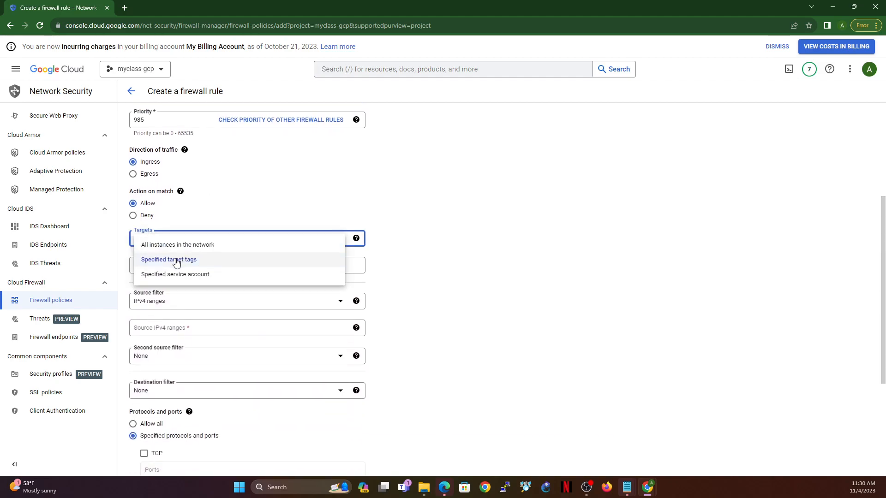
pyautogui.click(189, 243)
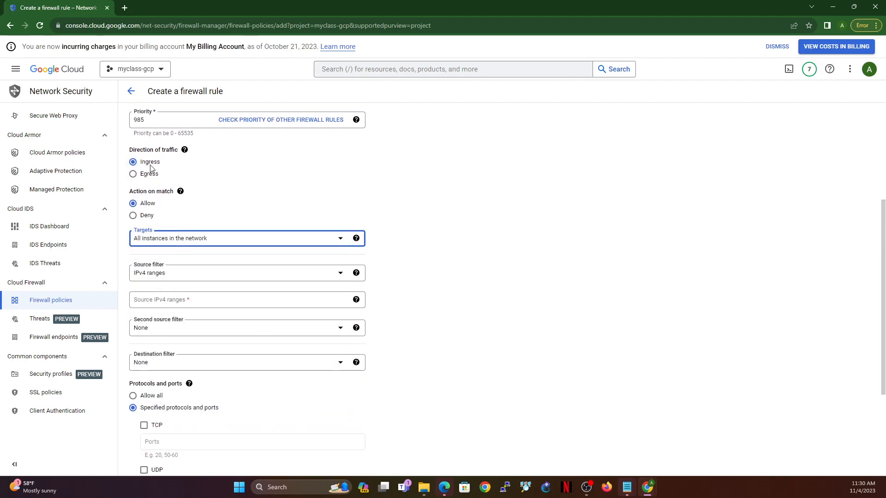
pyautogui.click(204, 300)
pyautogui.write('0.0.0.0/0')
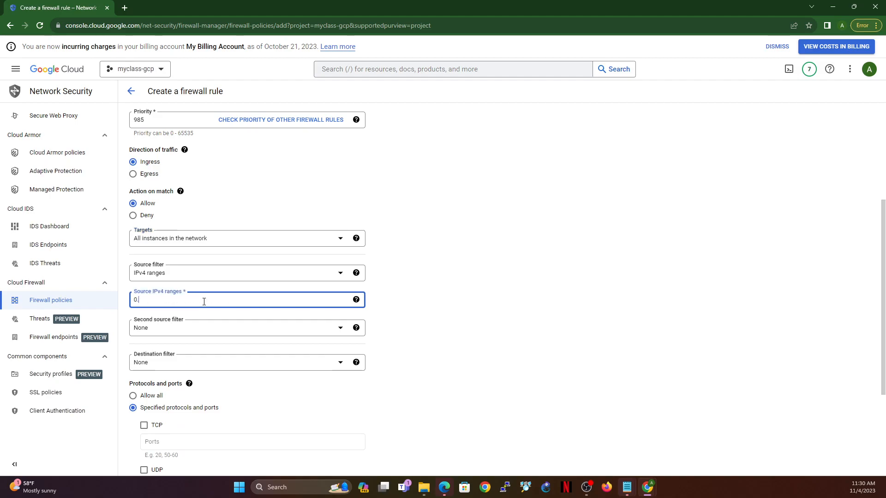
pyautogui.click(133, 396)
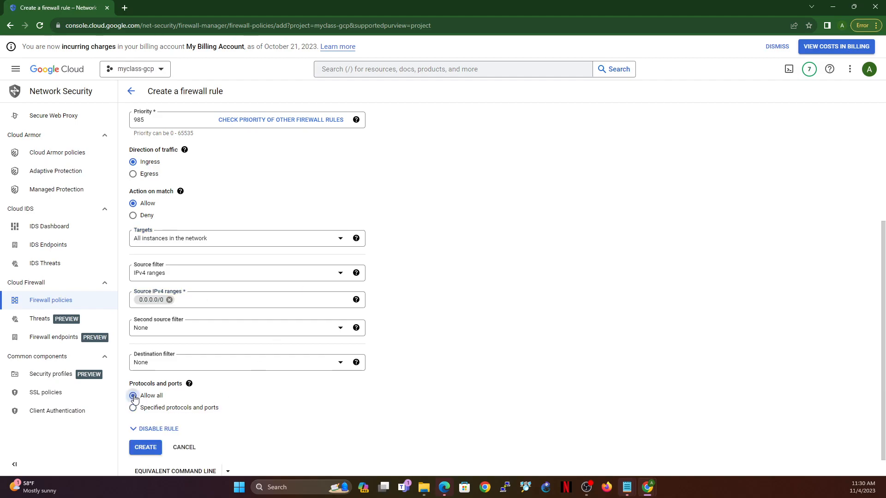
pyautogui.click(144, 447)
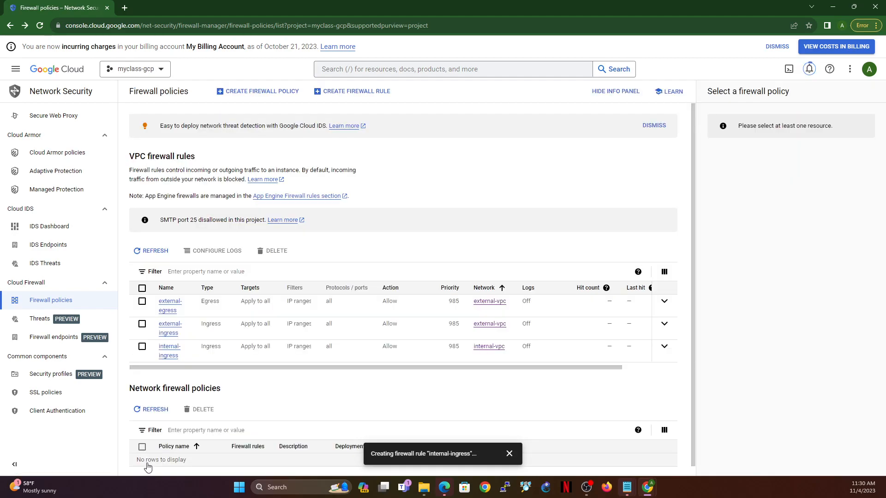
# Step: Start another VPC firewall rule and name it internal-egress
pyautogui.click(339, 92)
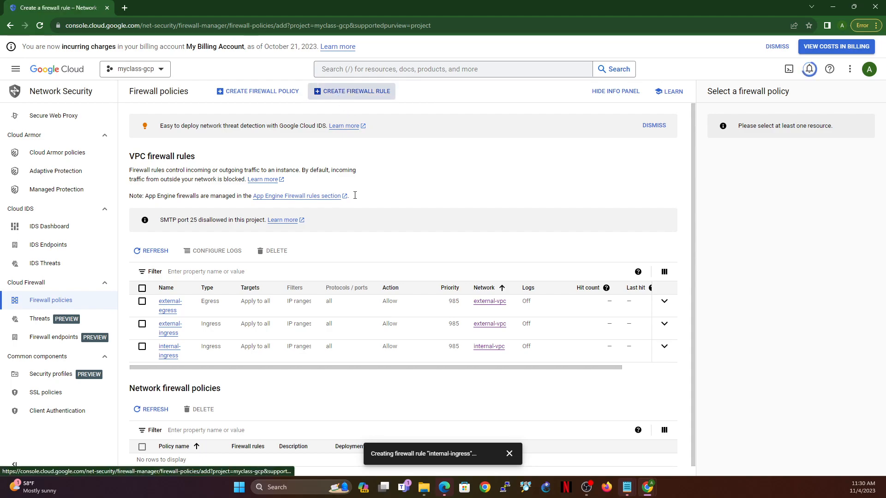
pyautogui.click(171, 149)
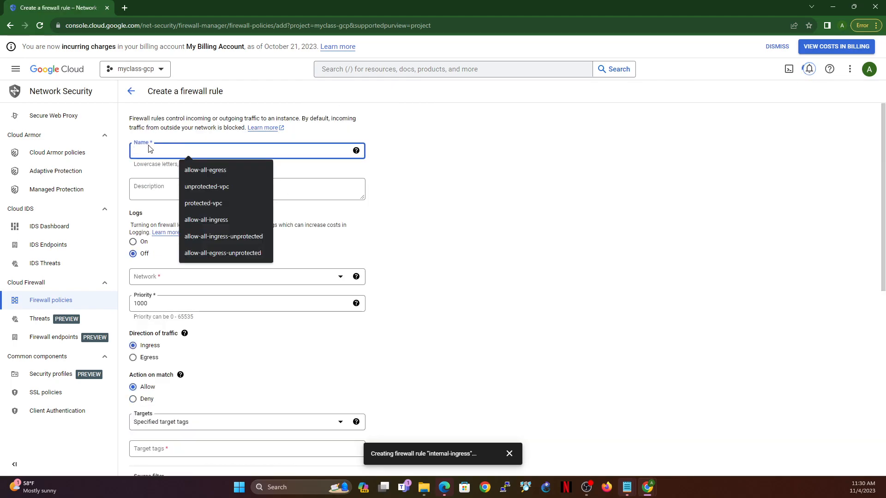
pyautogui.write('internal-ingress')
pyautogui.click(203, 169)
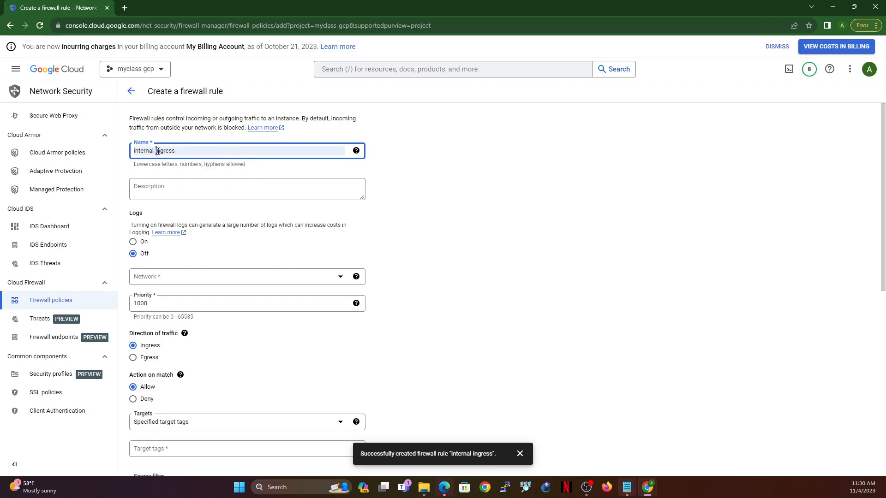
pyautogui.write('e')
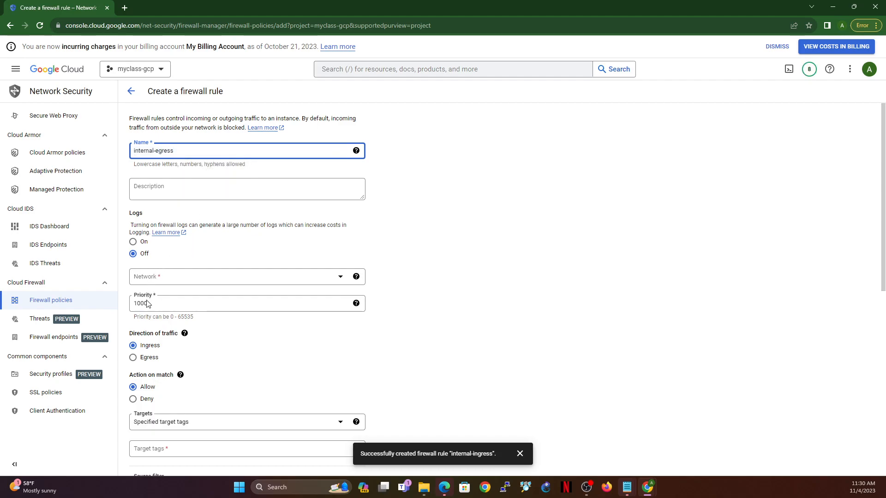
# Step: Assign the internal-egress rule to the internal-vpc network and set its priority to 985
pyautogui.click(186, 281)
pyautogui.click(166, 322)
pyautogui.click(162, 303)
pyautogui.doubleClick(162, 303)
pyautogui.write('985')
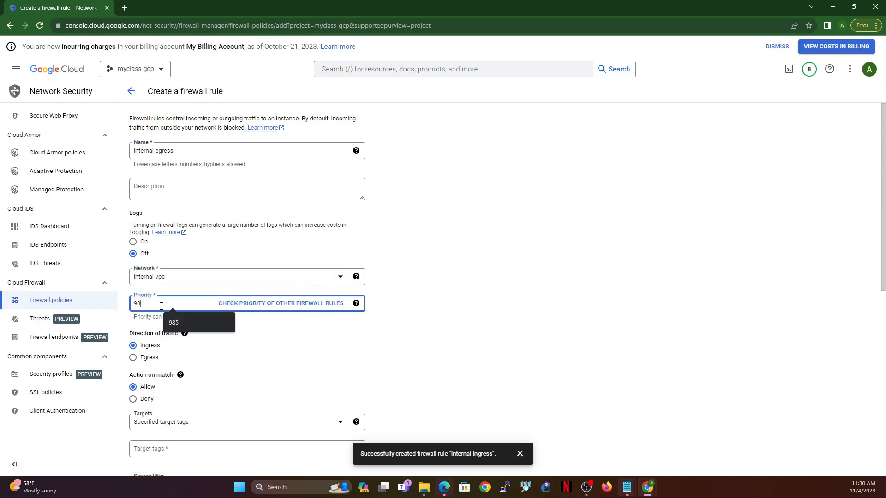
# Step: Set the internal-egress rule's traffic direction to Egress and its targets to all instances in the network
pyautogui.click(133, 358)
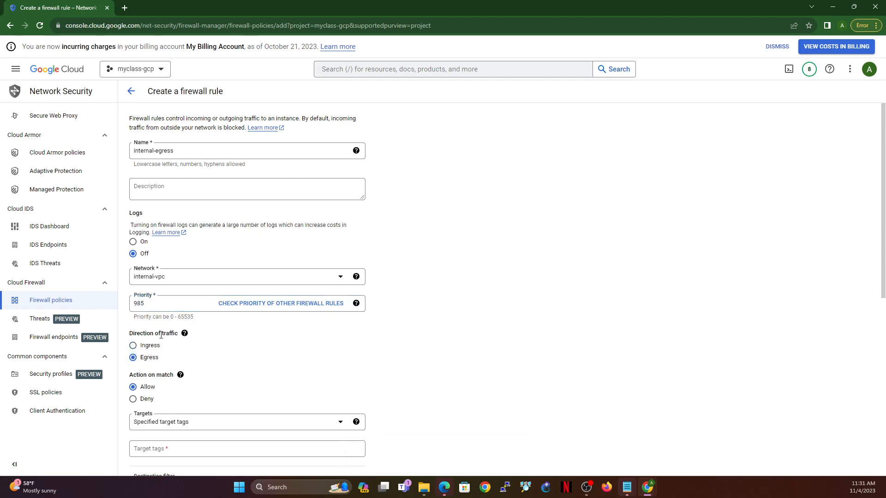
pyautogui.click(201, 425)
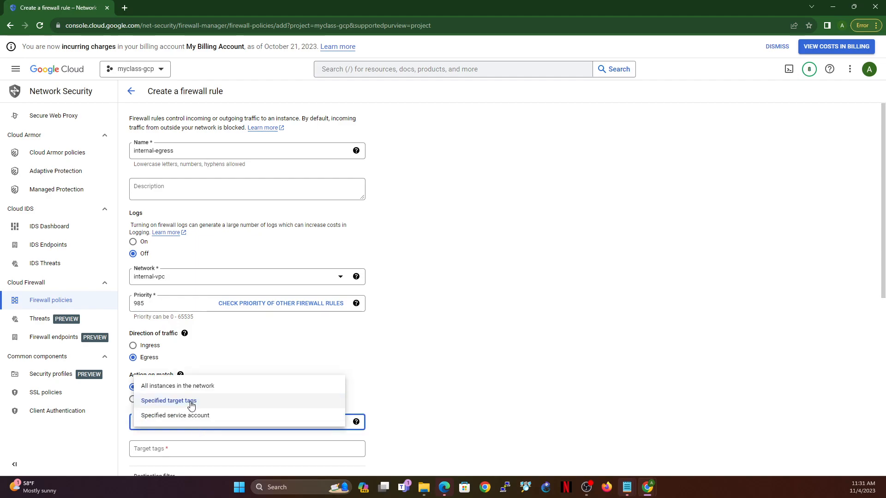
pyautogui.click(192, 390)
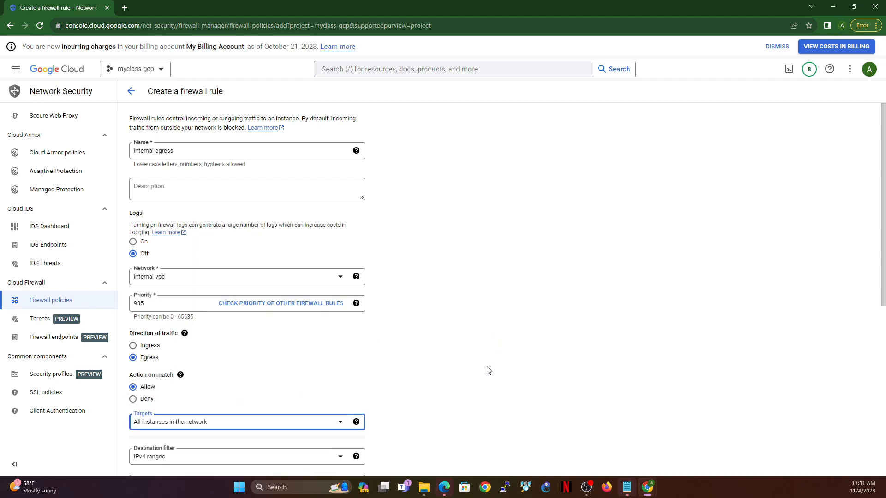
# Step: Create the internal-egress rule with destination IPv4 range 0.0.0.0/0 and all protocols and ports allowed
pyautogui.scroll(-6, 271, 313)
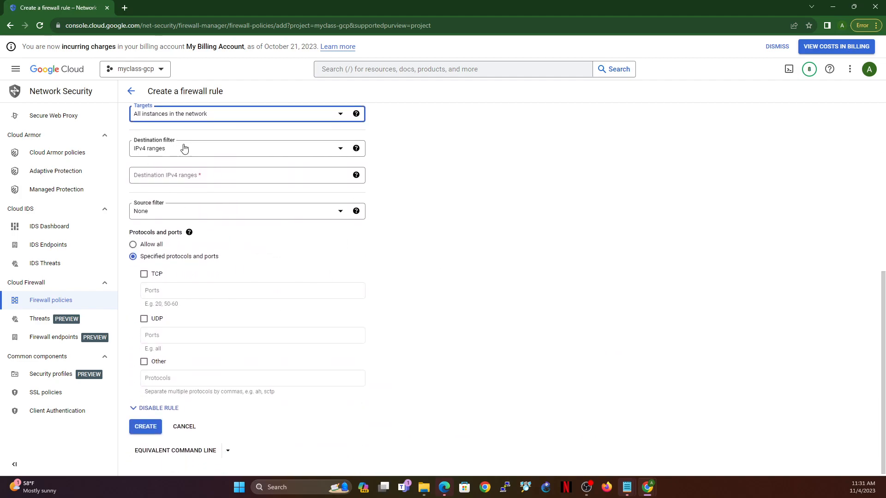
pyautogui.click(181, 175)
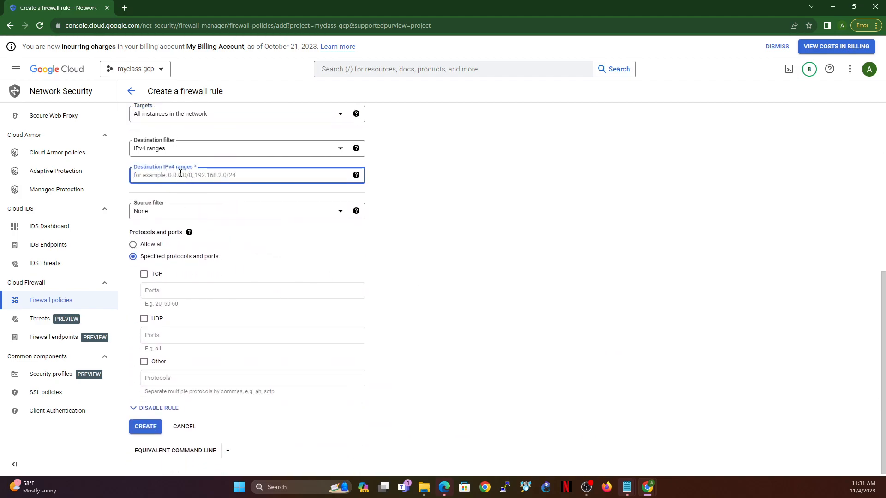
pyautogui.write('0.0.0.0/0')
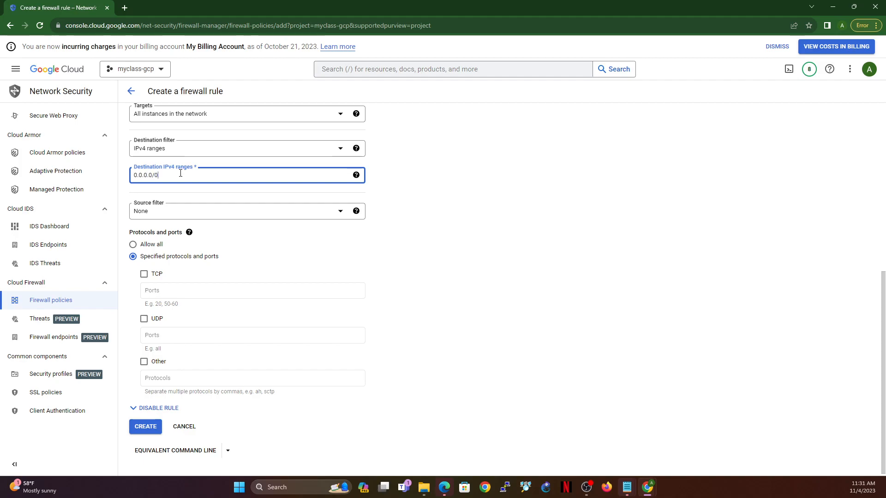
pyautogui.click(132, 244)
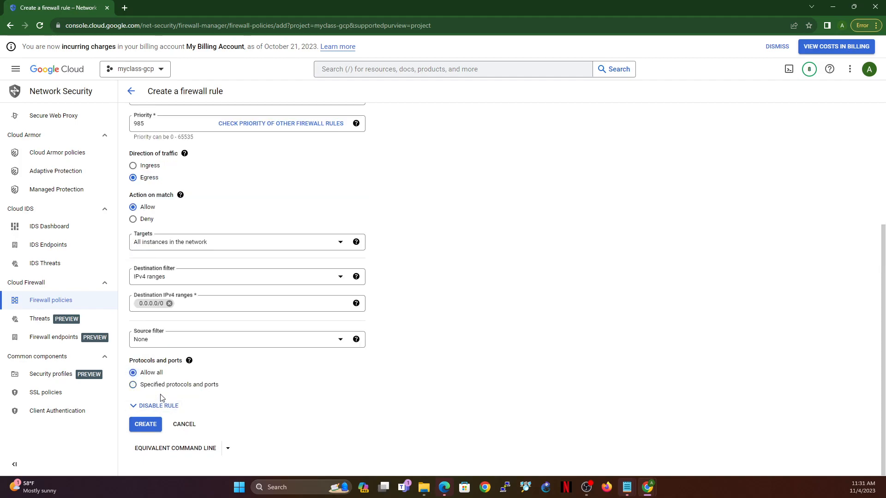
pyautogui.click(145, 425)
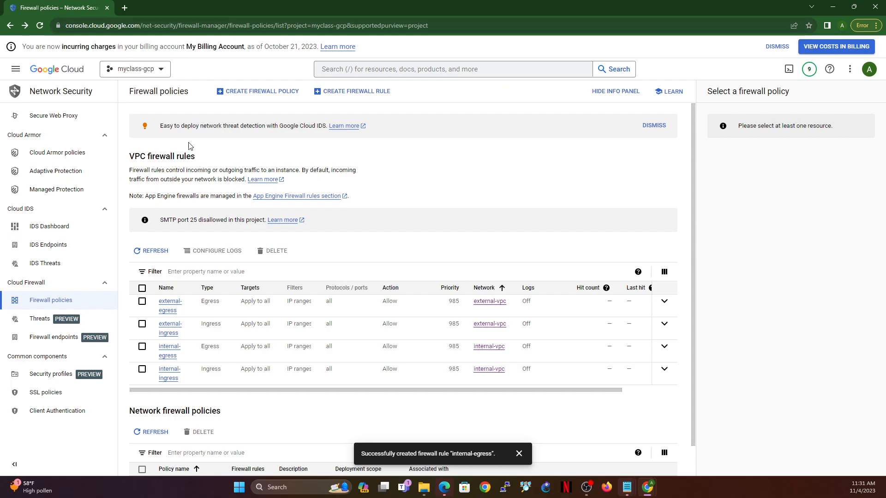
# Step: Search the Marketplace for fortigate and open the FortiGate Next-Generation Firewall (PAYG) listing
pyautogui.click(16, 72)
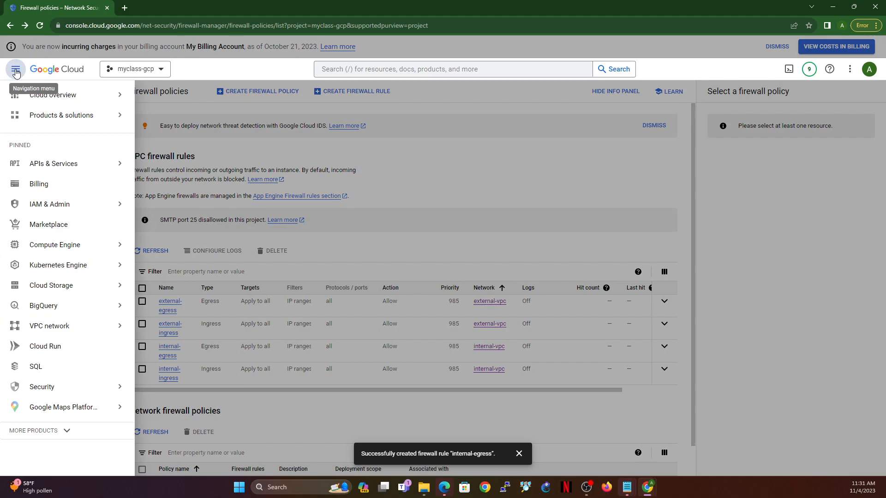
pyautogui.click(46, 226)
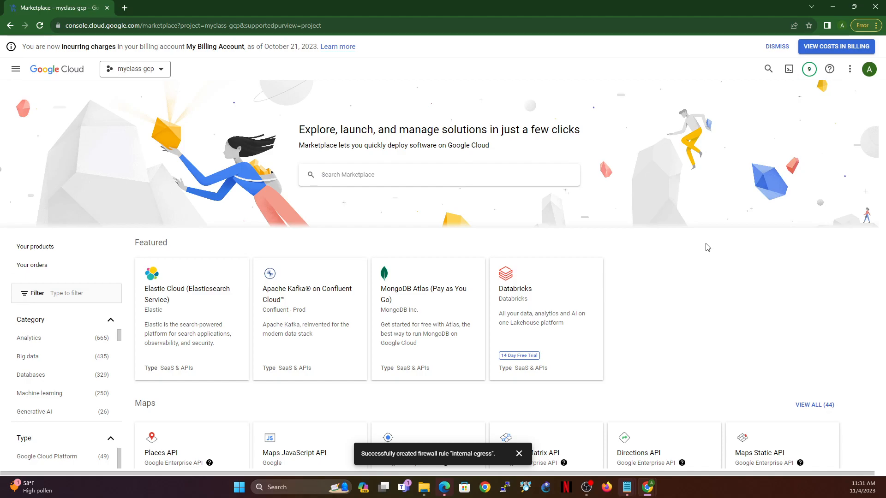
pyautogui.write('fortigate')
pyautogui.press('Return')
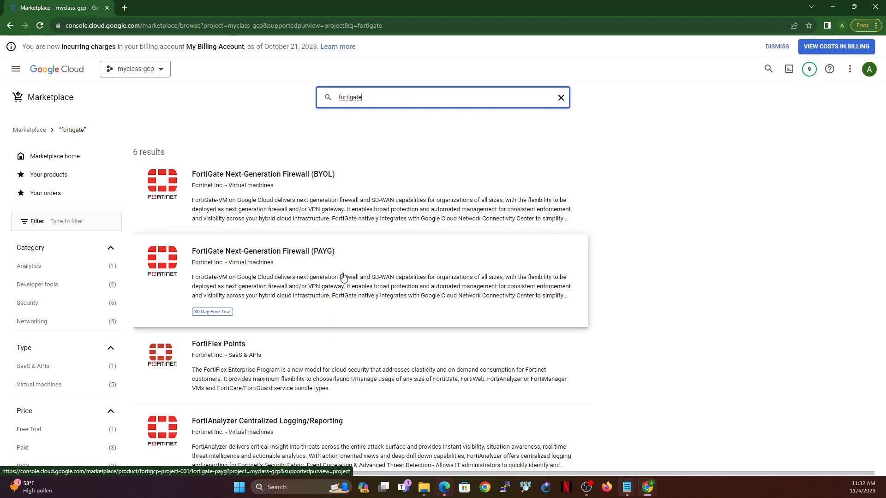
pyautogui.click(399, 300)
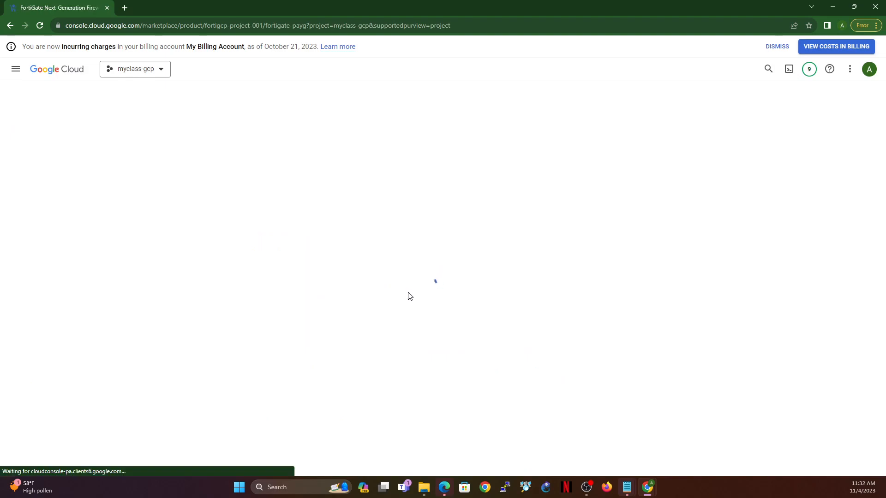
# Step: Launch the FortiGate PAYG product for deployment, accepting its terms and agreements and enabling the required APIs
pyautogui.click(113, 211)
pyautogui.click(20, 253)
pyautogui.click(21, 320)
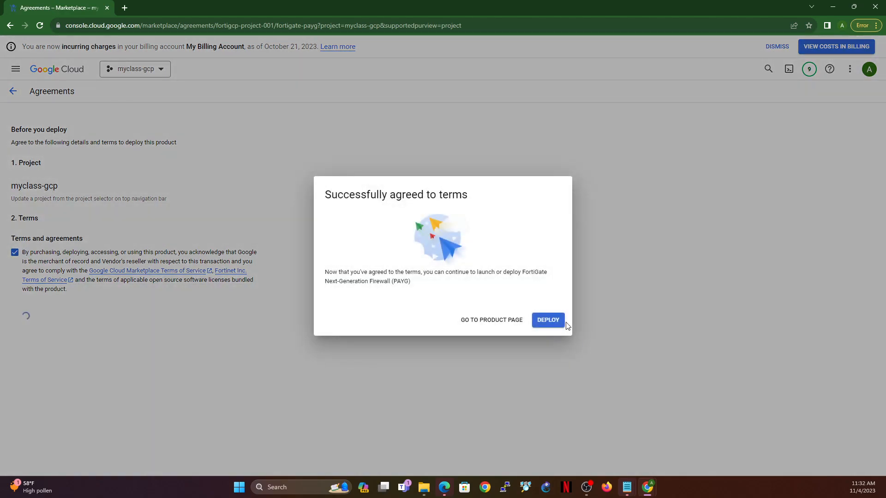
pyautogui.click(561, 323)
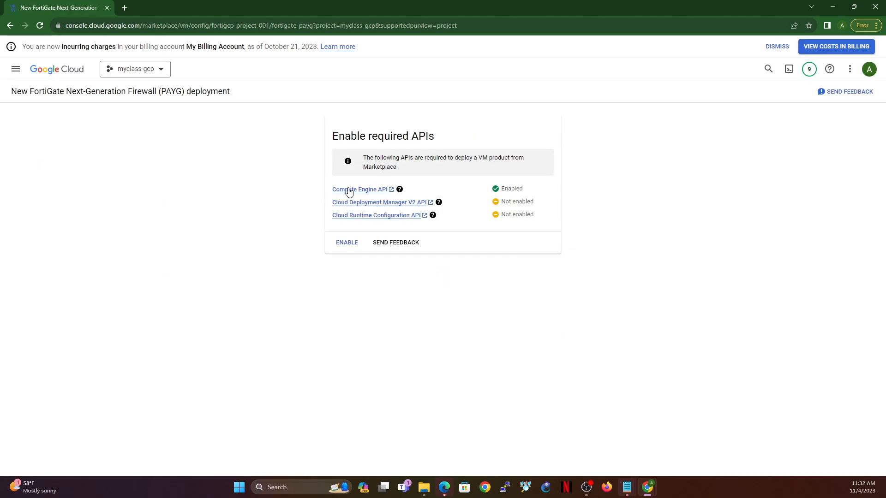
pyautogui.moveTo(401, 194)
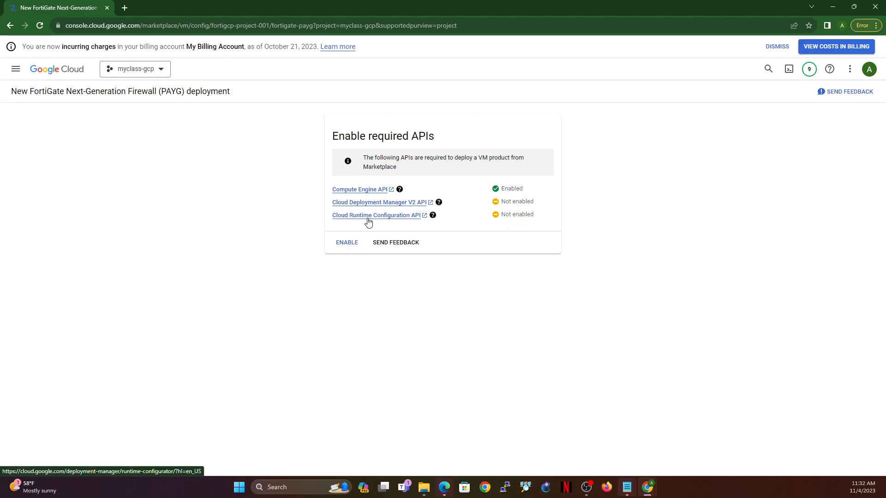
pyautogui.click(346, 245)
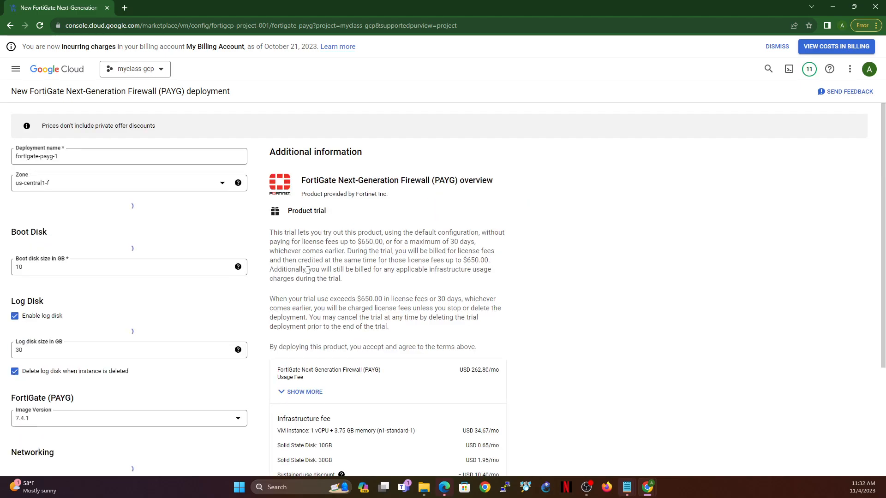
# Step: Set the FortiGate deployment's zone to us-central1-a and its name to fgt-training
pyautogui.click(155, 187)
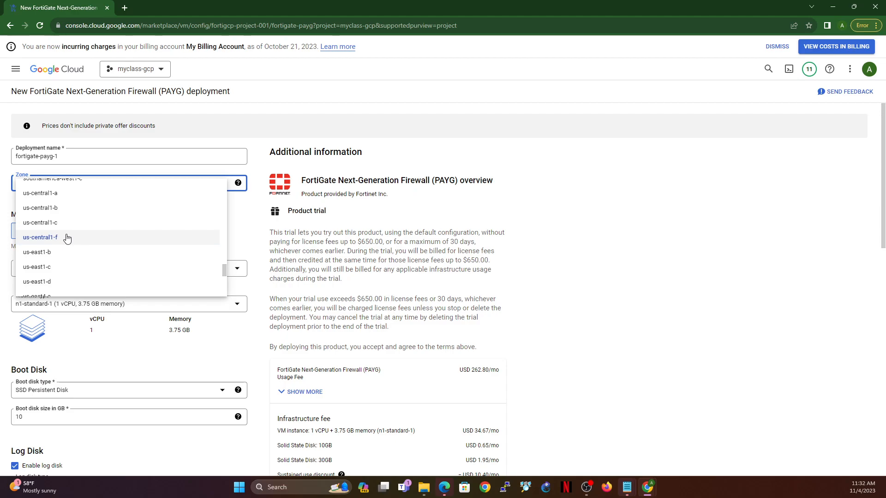
pyautogui.click(78, 193)
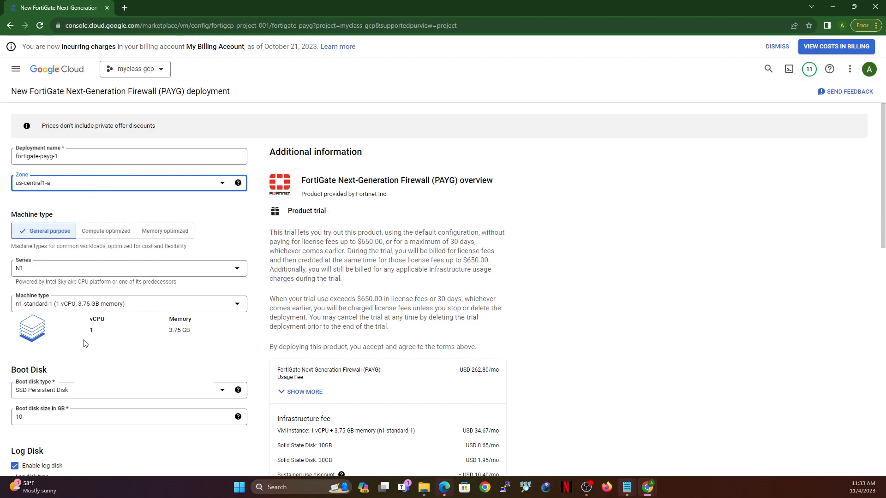
pyautogui.tripleClick(112, 157)
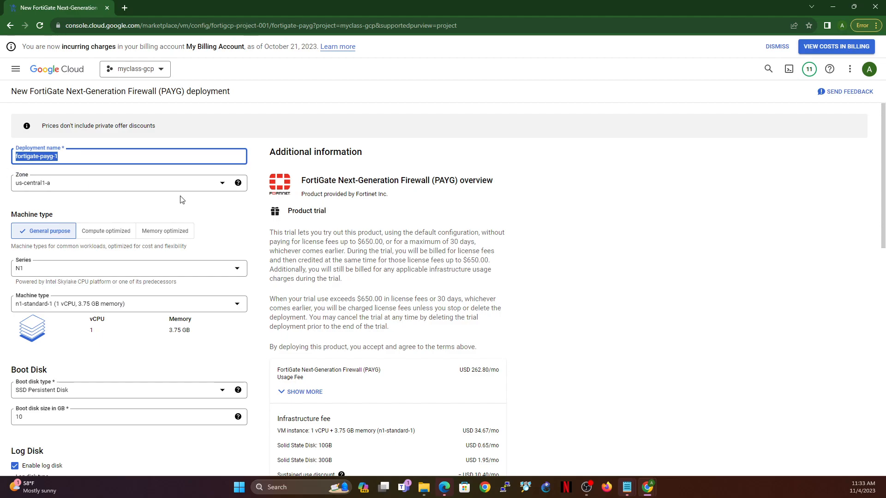
pyautogui.write('fgt-training')
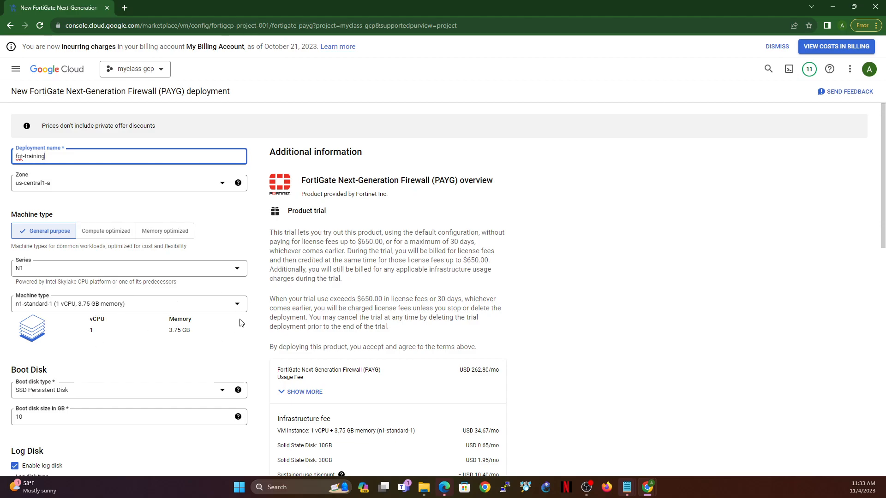
# Step: Check the network, subnetwork and external IP settings of the deployment's external-vpc network interface
pyautogui.scroll(-4, 240, 322)
pyautogui.scroll(-1, 130, 360)
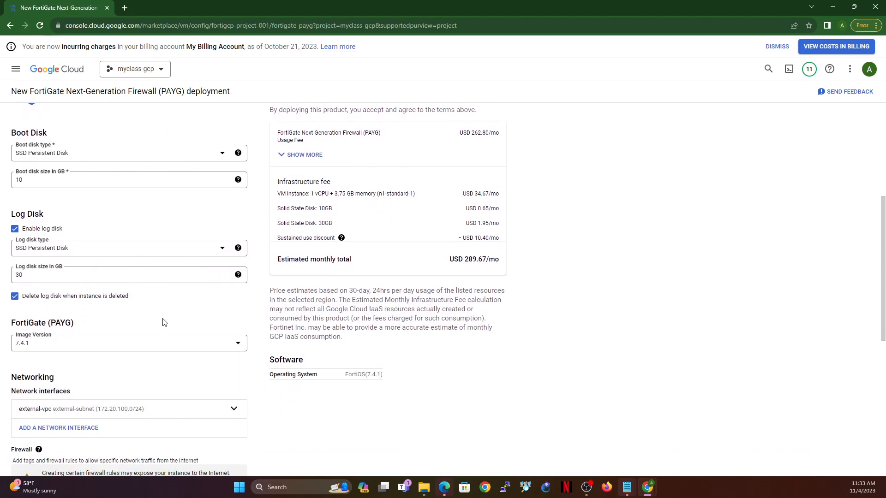
pyautogui.scroll(-1, 151, 320)
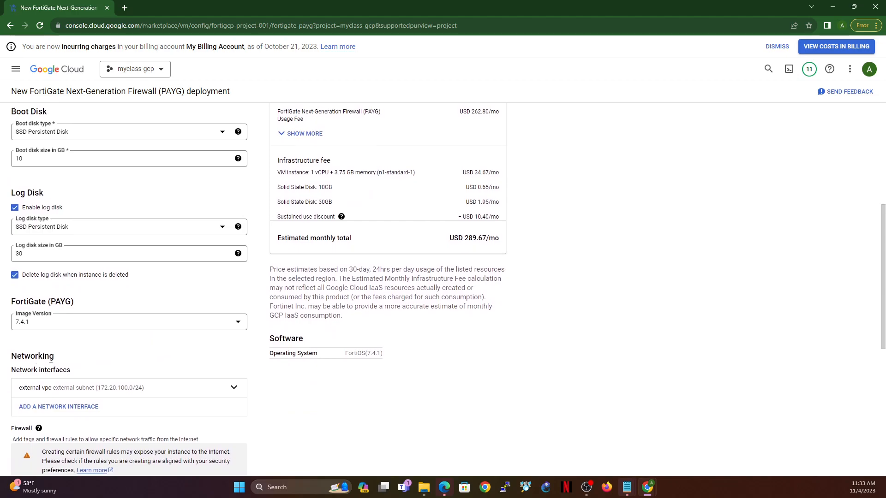
pyautogui.click(172, 389)
pyautogui.scroll(-4, 140, 371)
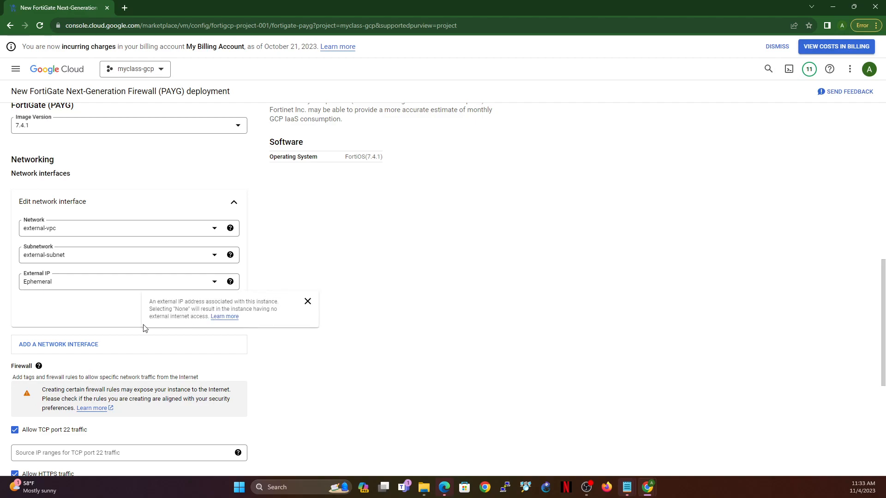
pyautogui.click(220, 314)
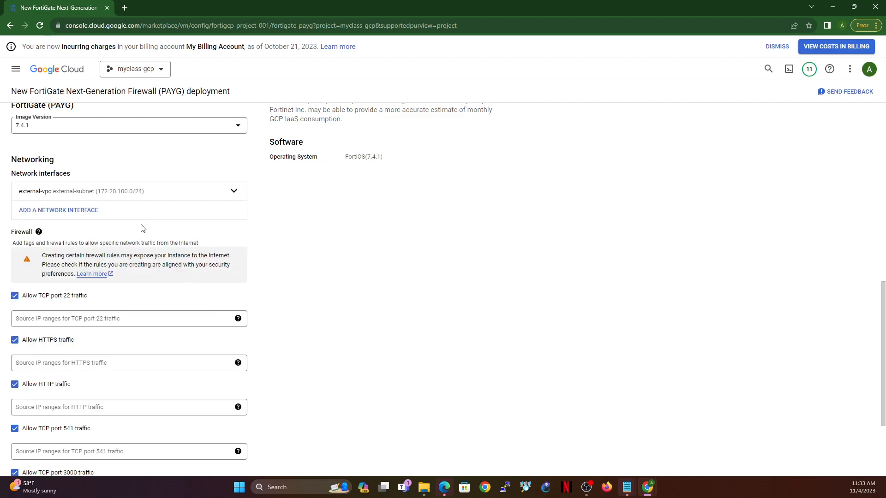
# Step: Add a second network interface to the deployment using the internal-vpc network and the internal-subnet subnetwork
pyautogui.click(73, 214)
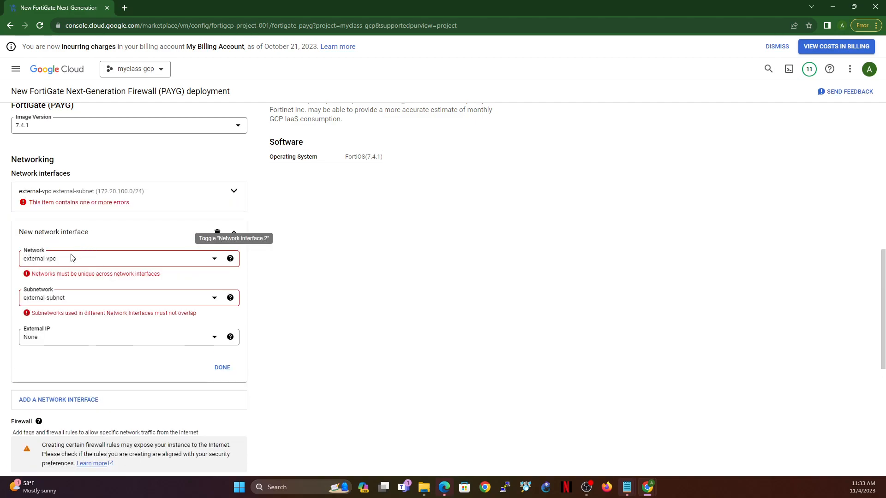
pyautogui.click(73, 263)
pyautogui.click(64, 306)
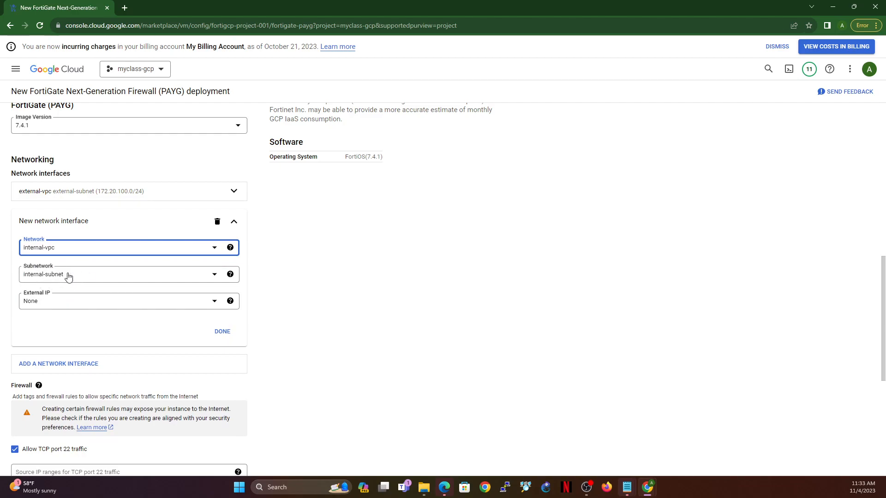
pyautogui.click(68, 276)
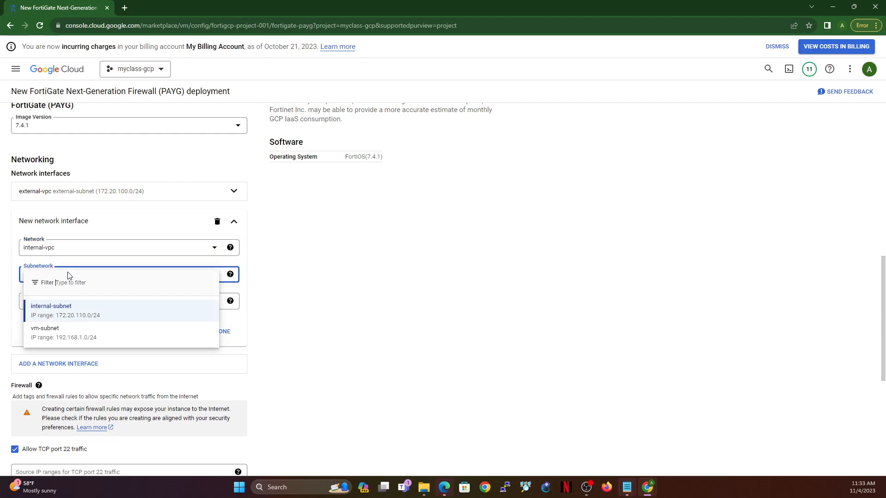
pyautogui.click(80, 309)
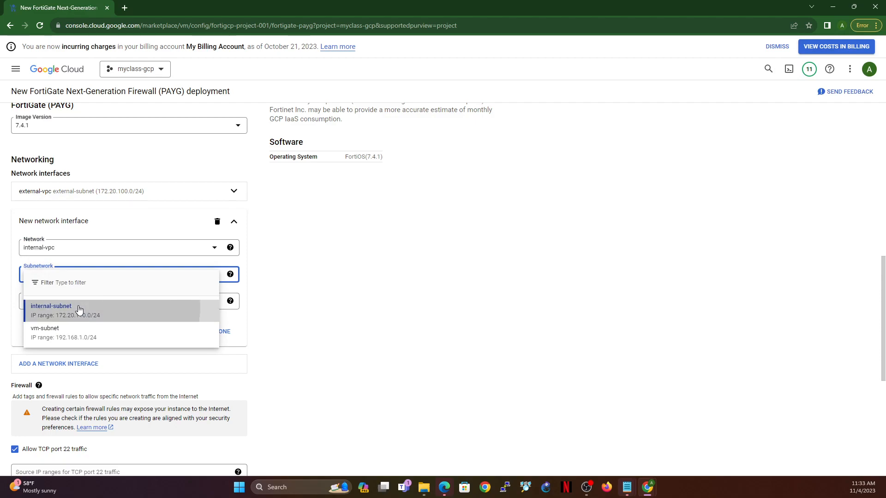
pyautogui.click(74, 282)
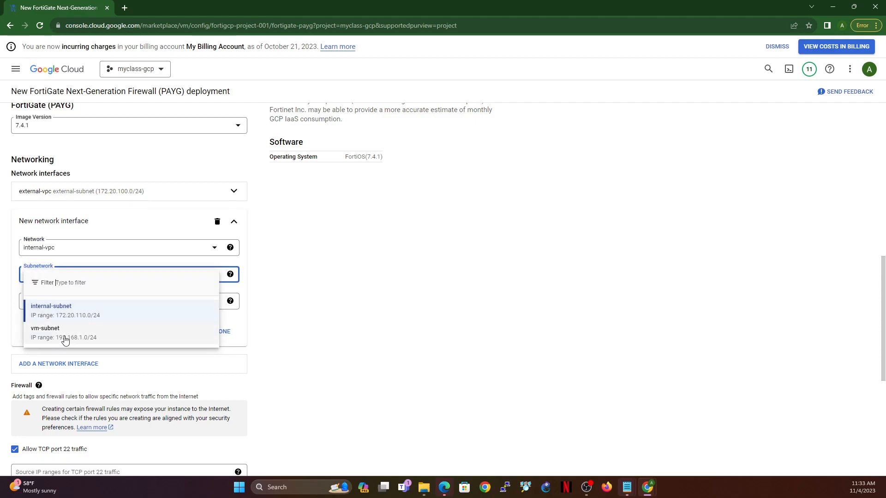
pyautogui.click(343, 259)
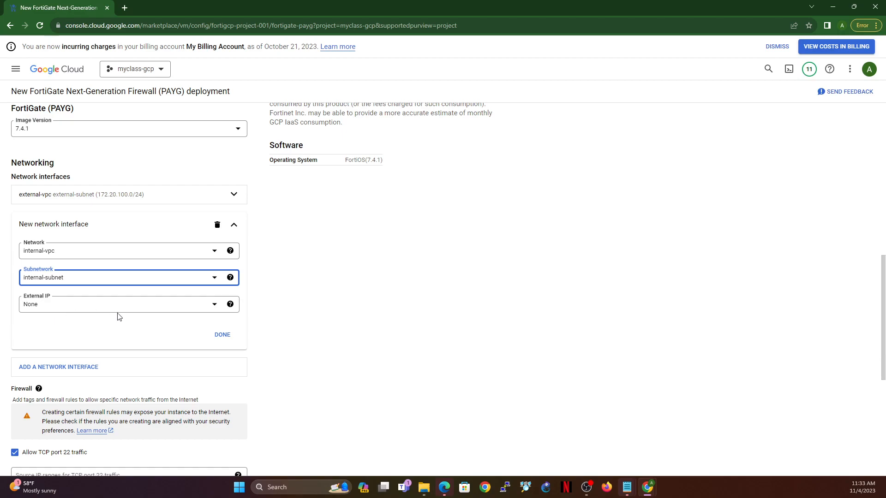
pyautogui.click(214, 336)
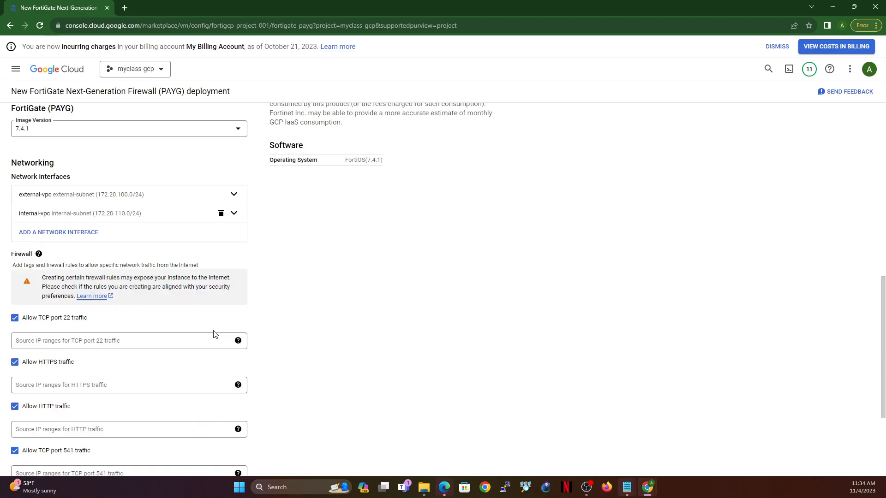
# Step: Review the allowed-traffic firewall options and deploy the fgt-training FortiGate instance
pyautogui.scroll(-3, 251, 300)
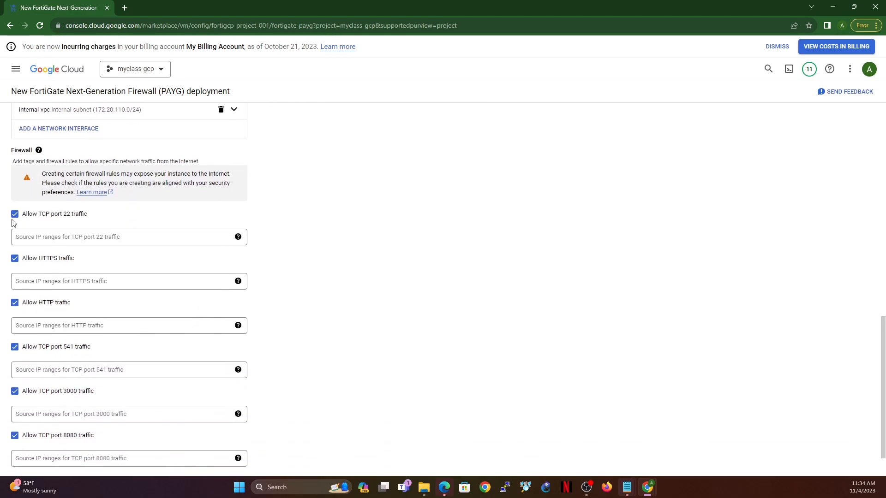
pyautogui.scroll(-2, 129, 390)
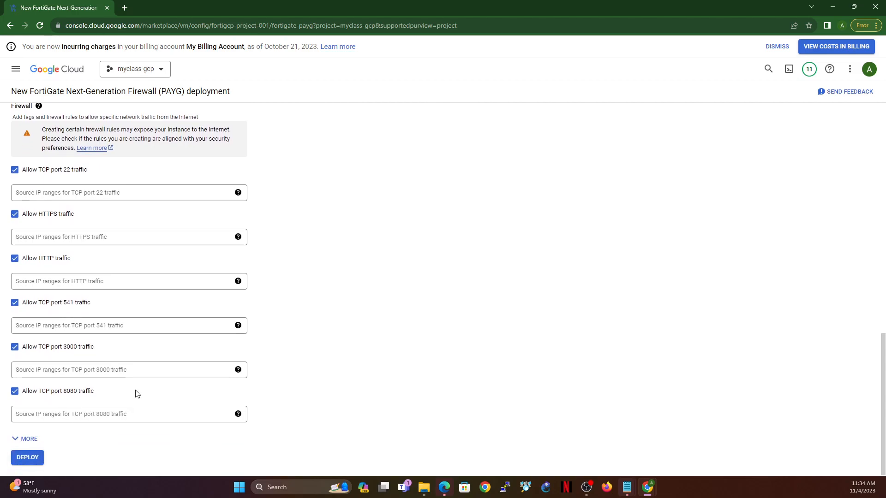
pyautogui.click(28, 457)
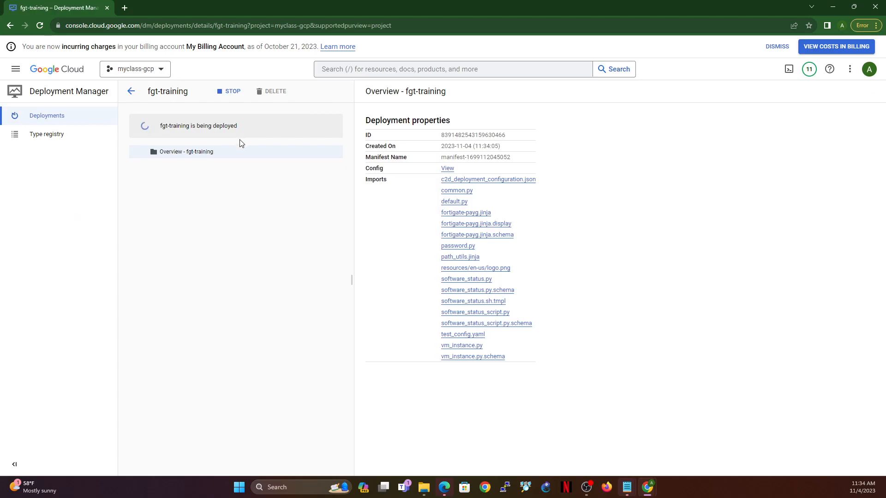
# Step: Open the Marketplace in a separate tab, search for debian gui and open the Debian GUI Linux product
pyautogui.click(18, 74)
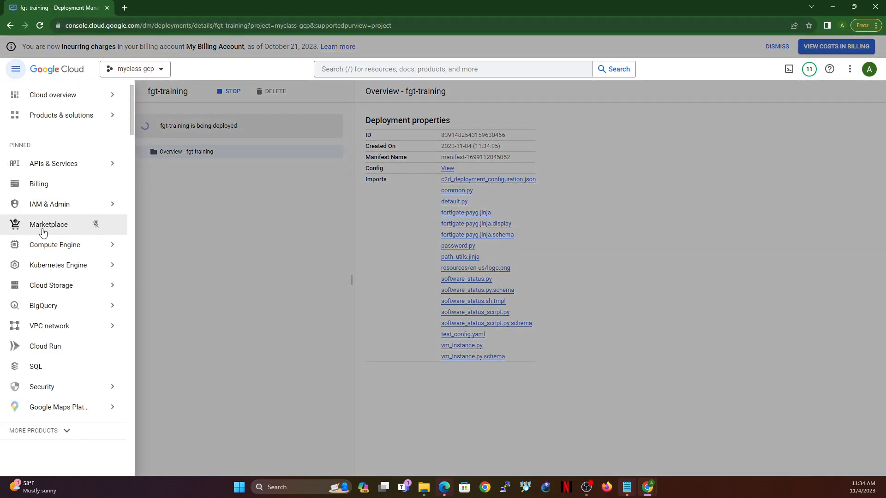
pyautogui.rightClick(44, 231)
pyautogui.click(71, 236)
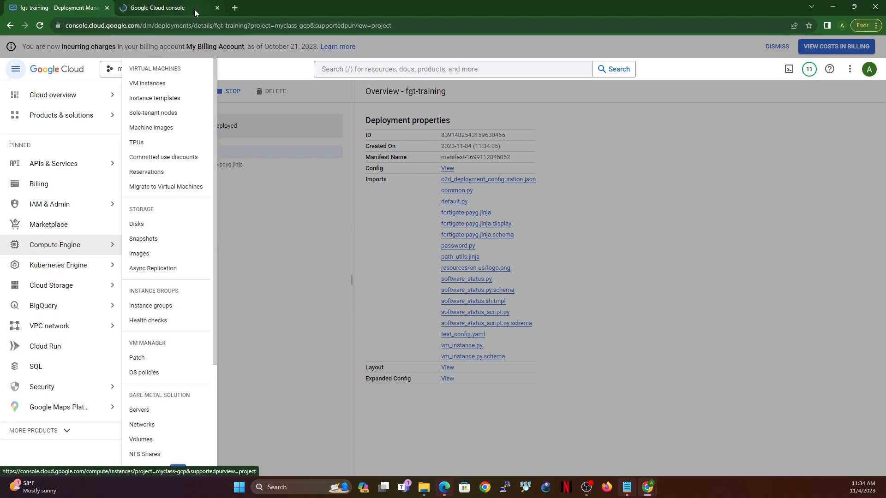
pyautogui.click(186, 7)
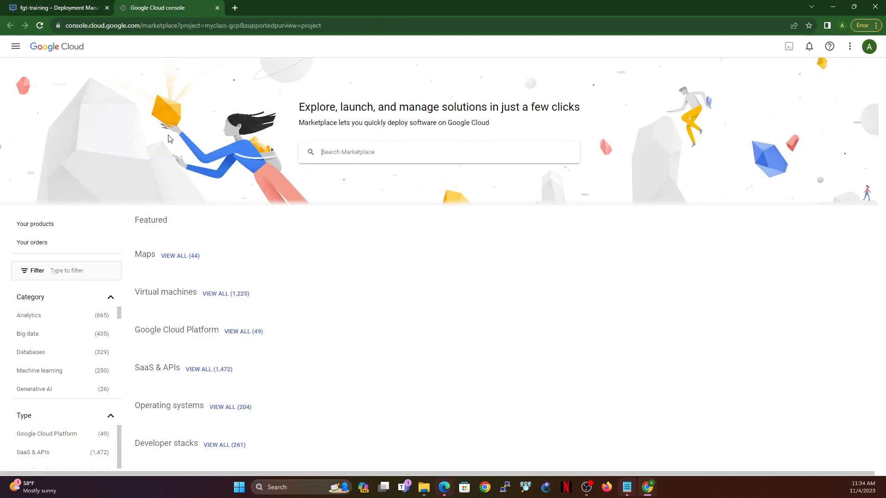
pyautogui.click(362, 154)
pyautogui.write('deb')
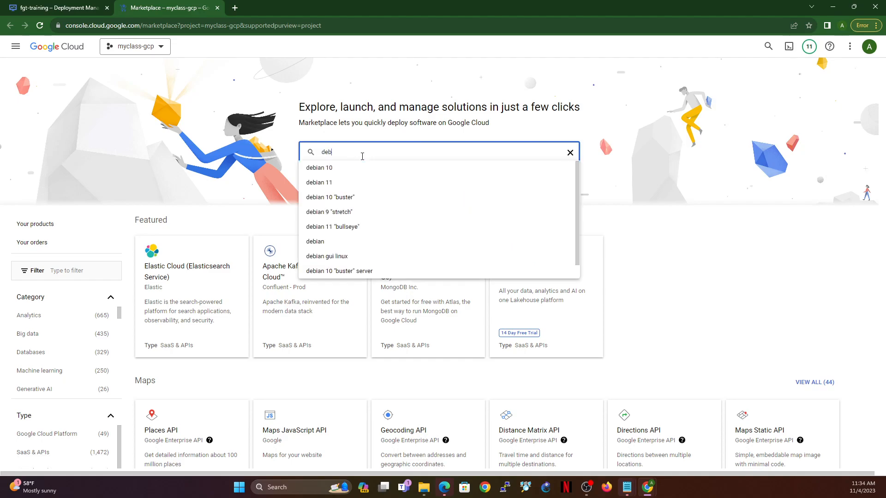
pyautogui.write('ian gui')
pyautogui.press('Return')
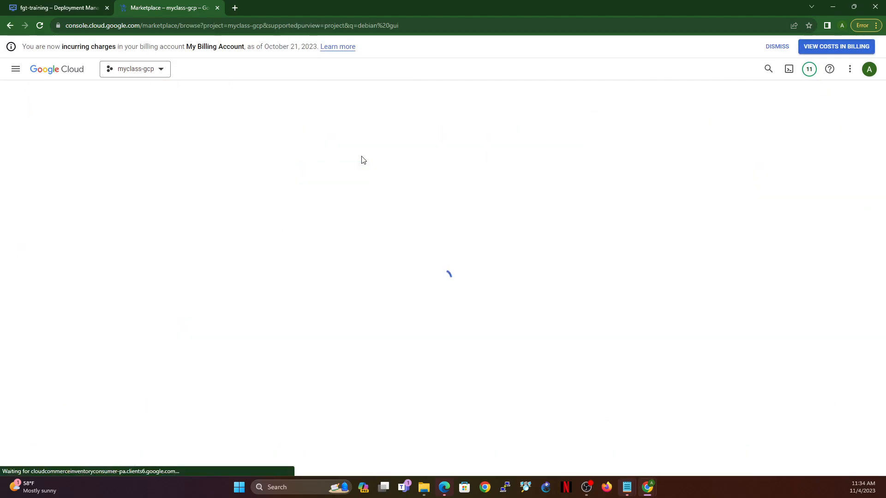
pyautogui.click(283, 204)
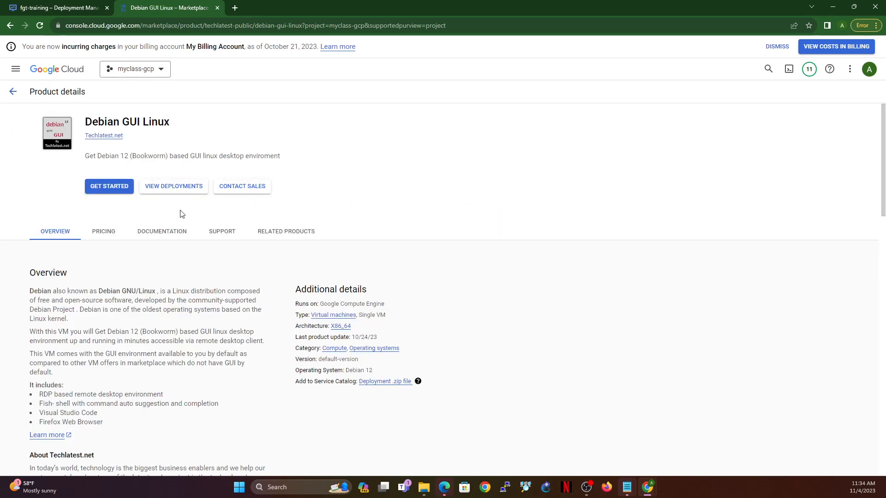
# Step: Start a Debian GUI Linux deployment, accepting its terms and agreements for the myclass-gcp project
pyautogui.click(107, 187)
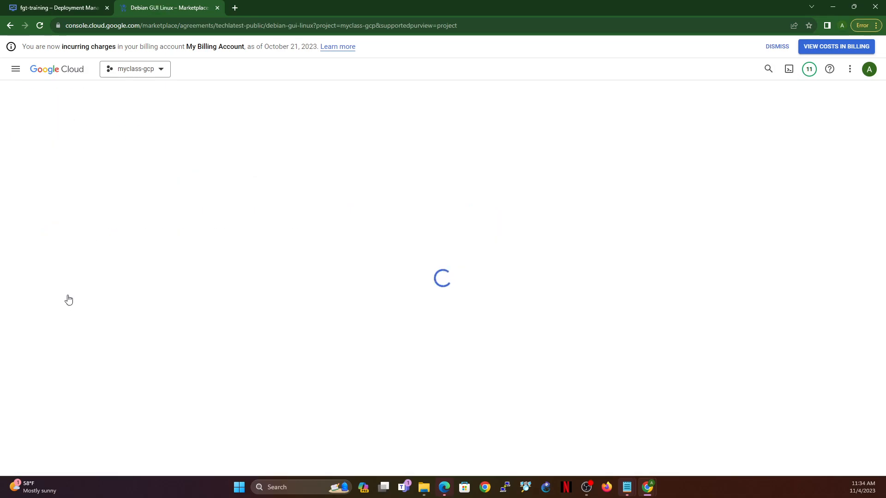
pyautogui.click(14, 253)
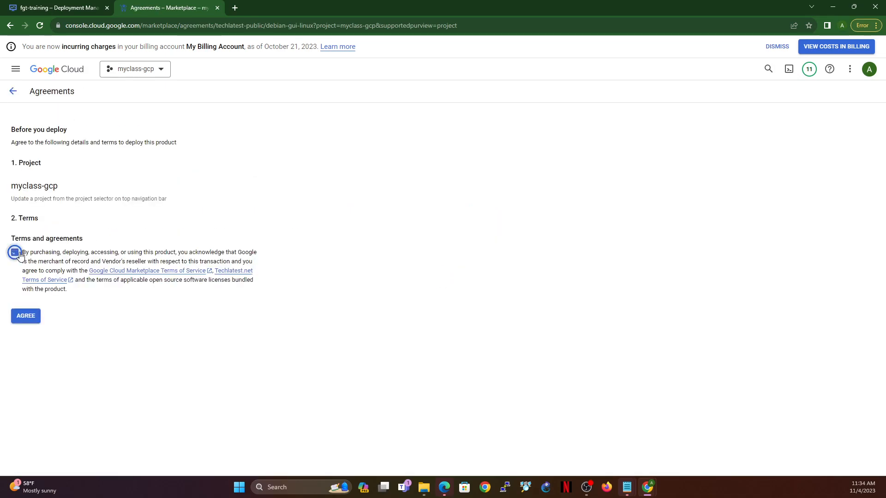
pyautogui.click(29, 318)
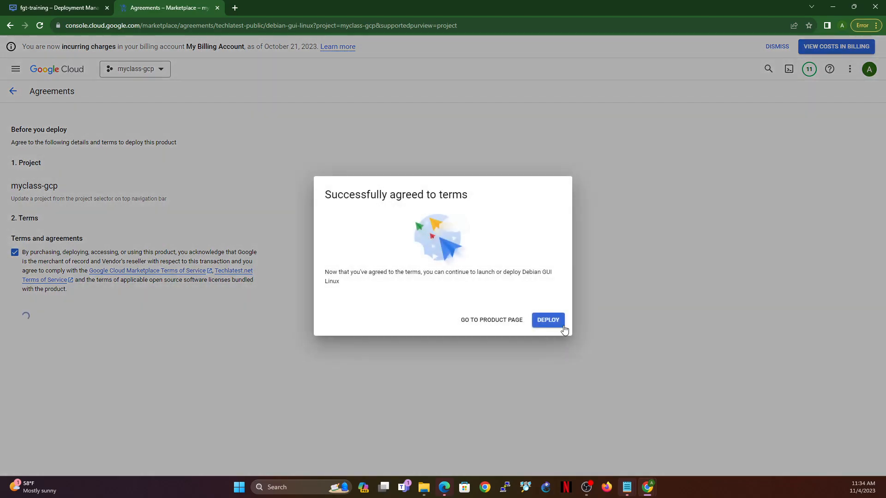
pyautogui.click(562, 324)
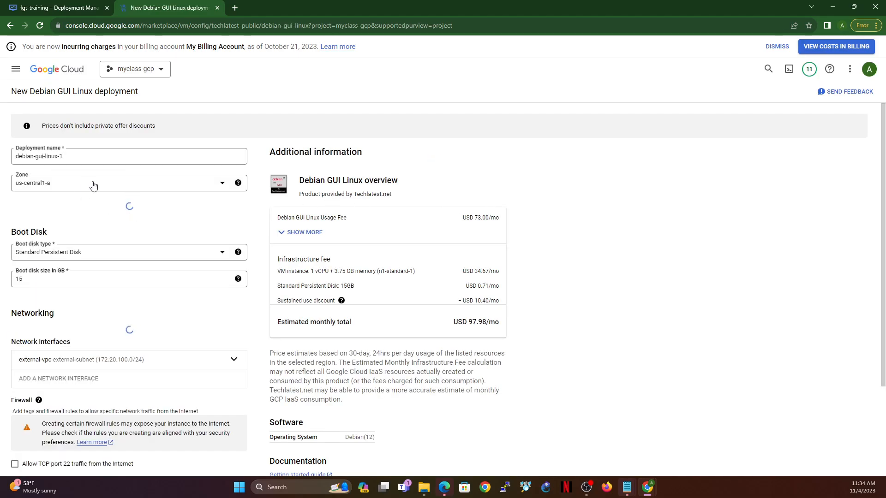
# Step: Try the us-central1-b zone for the Debian deployment and return it to us-central1-a
pyautogui.click(129, 187)
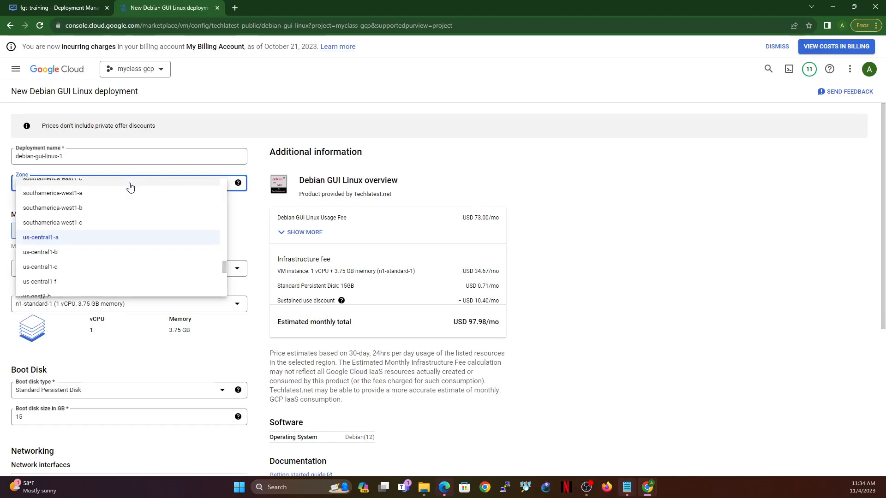
pyautogui.click(67, 254)
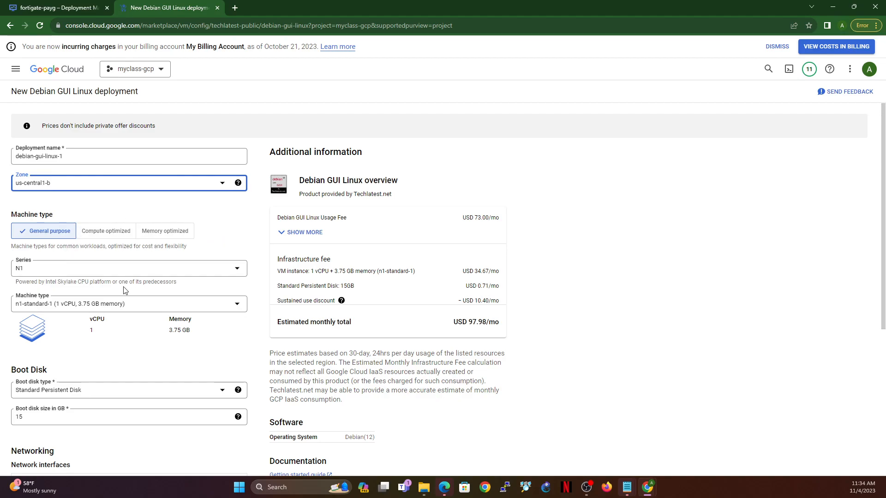
pyautogui.scroll(-1, 124, 288)
pyautogui.scroll(-4, 124, 287)
pyautogui.scroll(5, 150, 205)
pyautogui.click(152, 189)
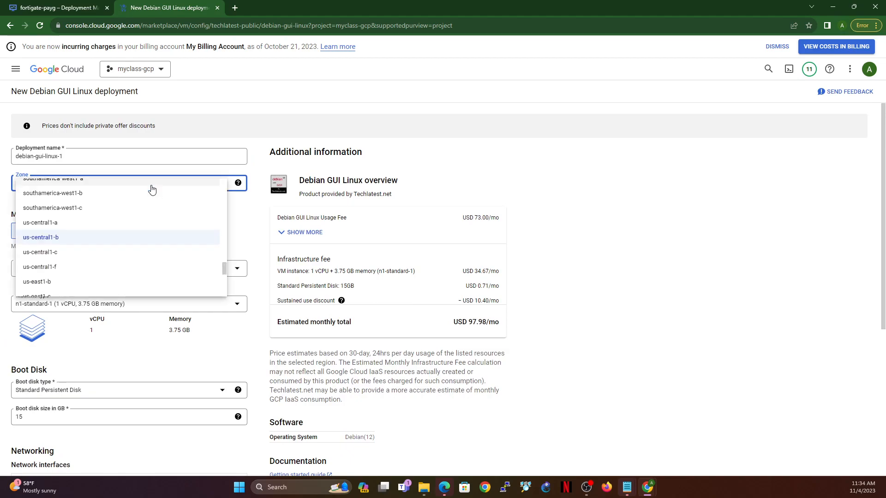
pyautogui.click(56, 222)
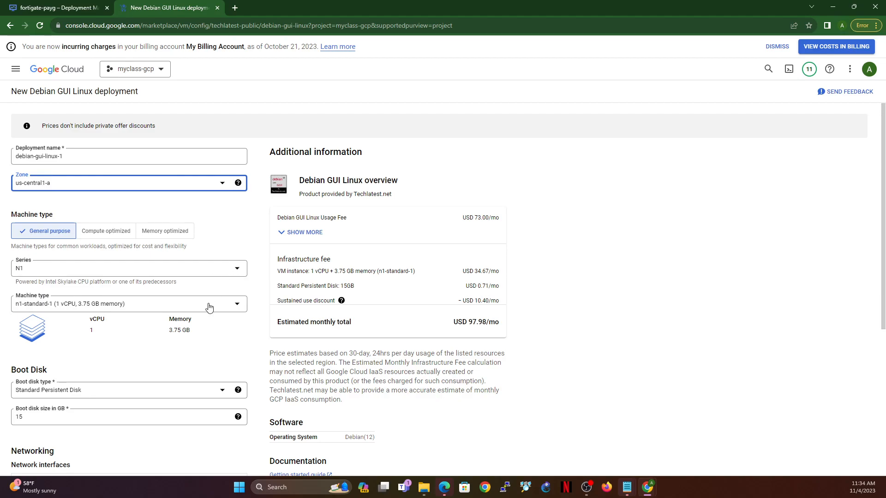
pyautogui.click(105, 187)
pyautogui.click(244, 217)
# Step: Switch the Debian deployment's network interface to the internal-vpc network with the external IP set to None
pyautogui.scroll(-3, 171, 282)
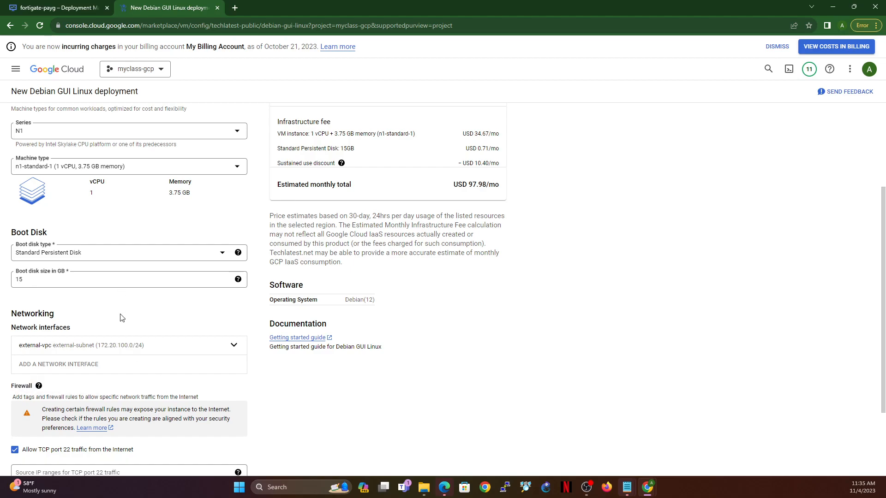
pyautogui.click(124, 350)
pyautogui.click(86, 390)
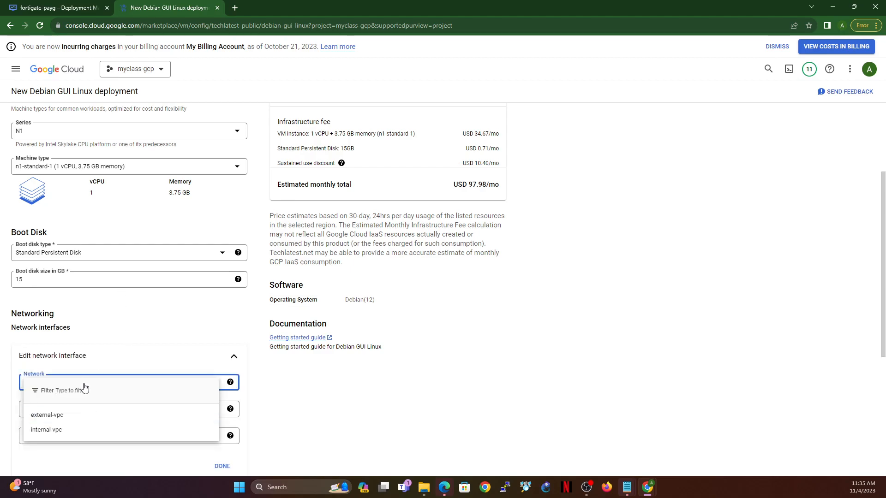
pyautogui.click(48, 435)
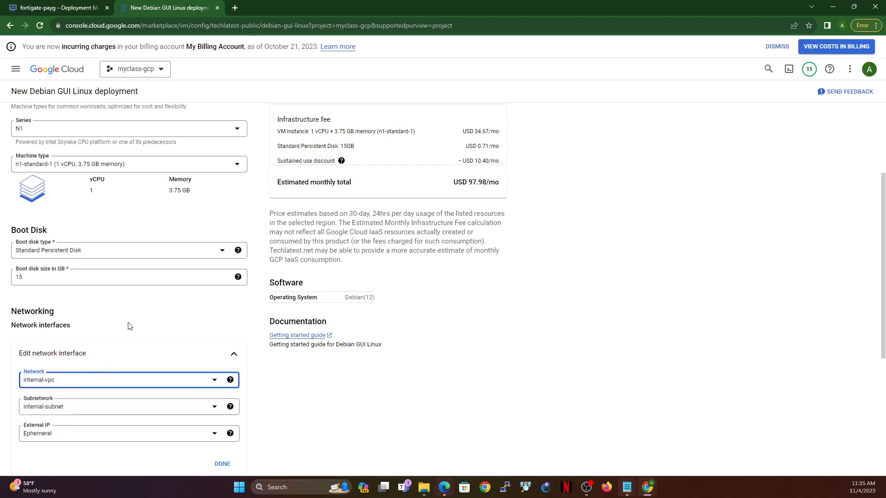
pyautogui.scroll(-4, 126, 328)
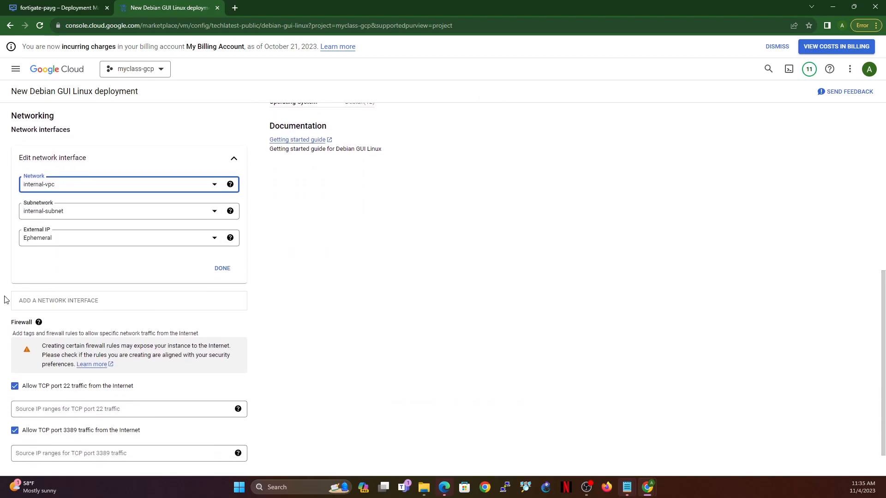
pyautogui.click(78, 231)
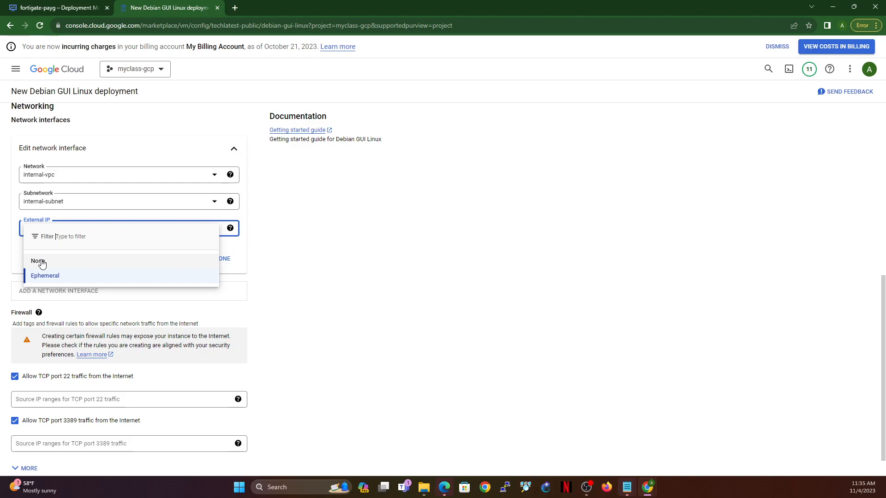
pyautogui.click(62, 264)
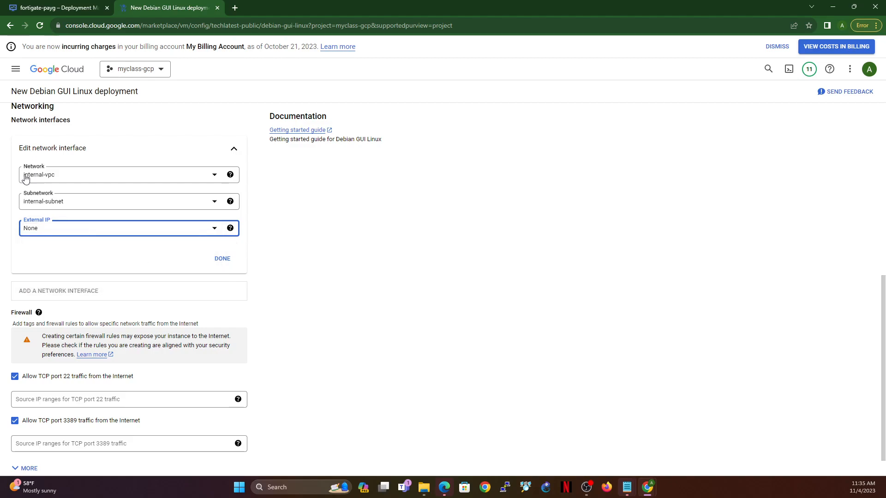
# Step: Set the network interface's subnetwork to vm-subnet and deploy the Debian GUI Linux instance
pyautogui.click(76, 203)
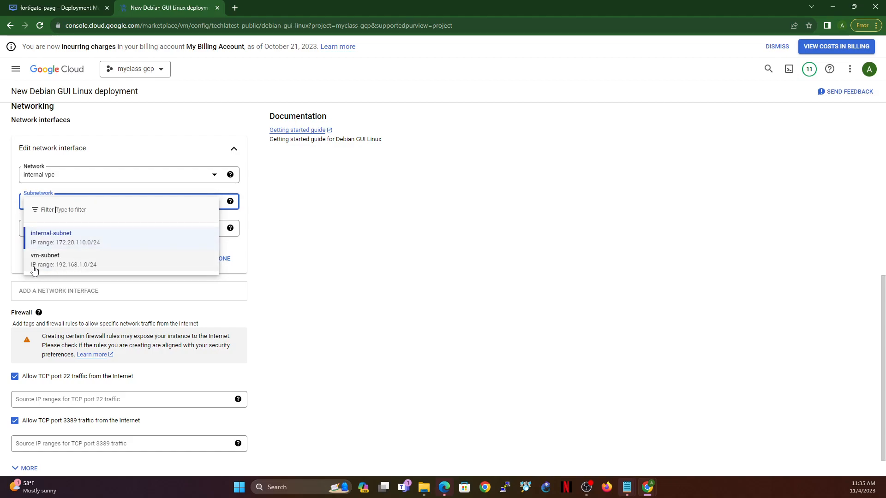
pyautogui.click(49, 265)
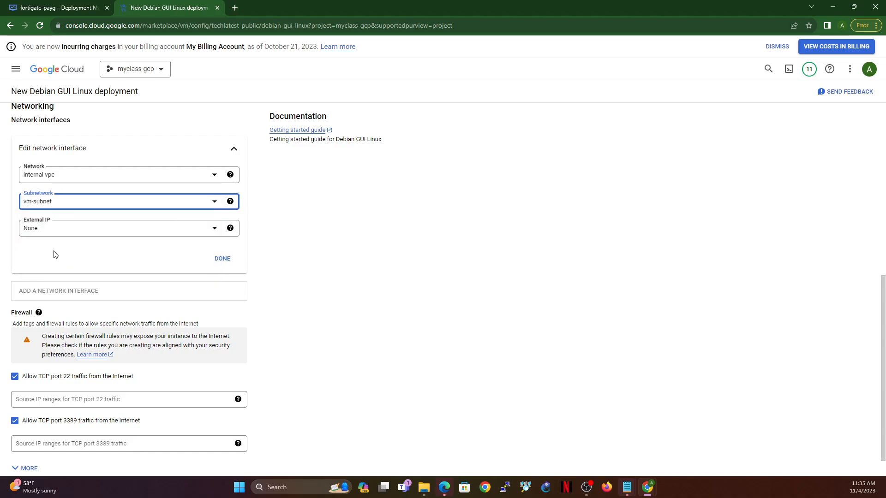
pyautogui.click(81, 204)
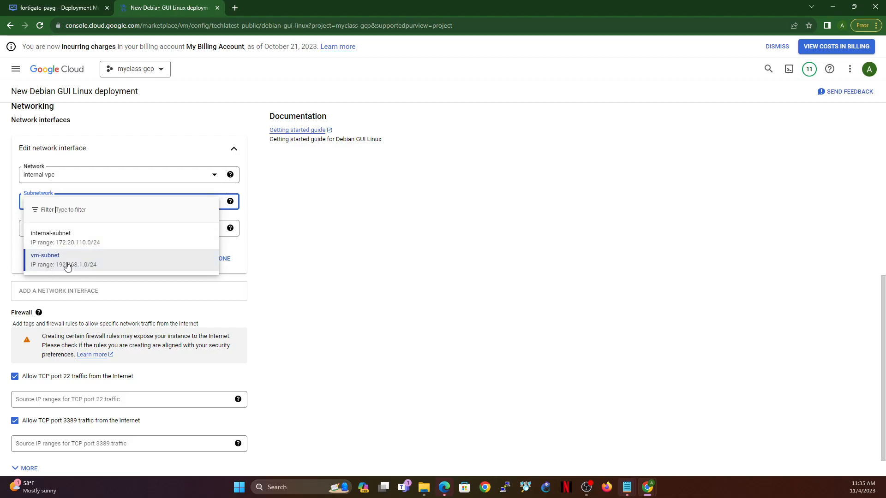
pyautogui.click(113, 262)
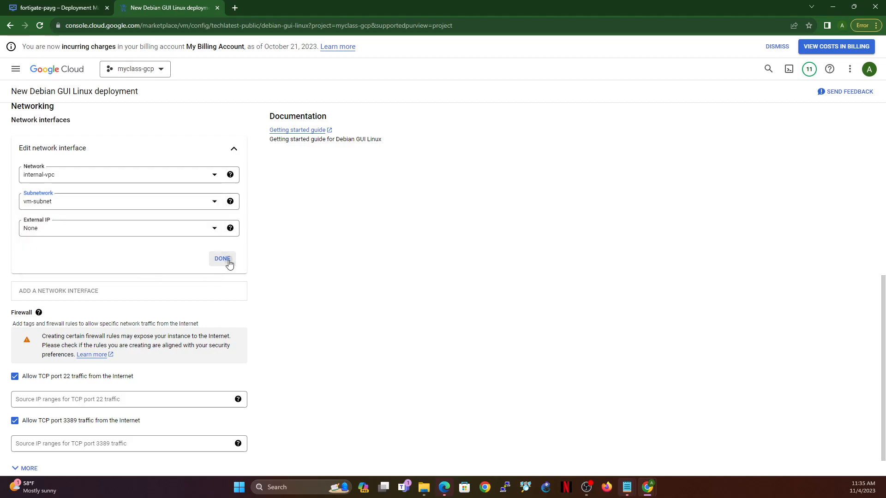
pyautogui.click(226, 259)
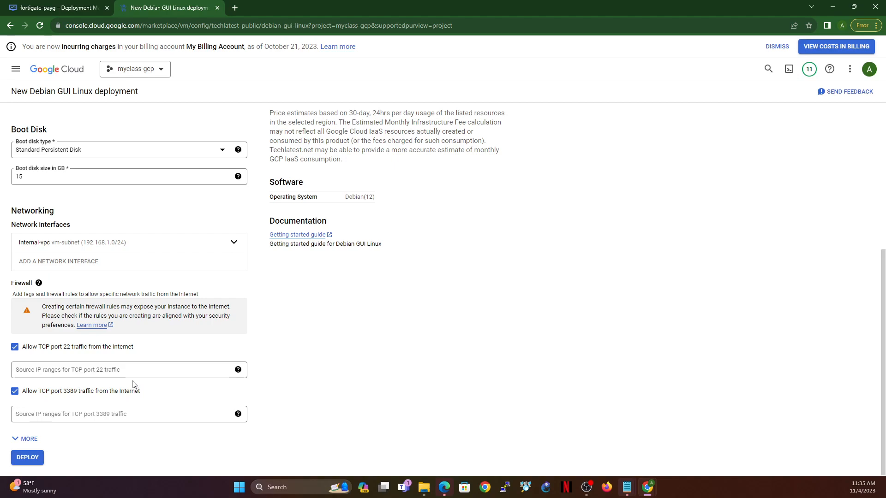
pyautogui.click(39, 461)
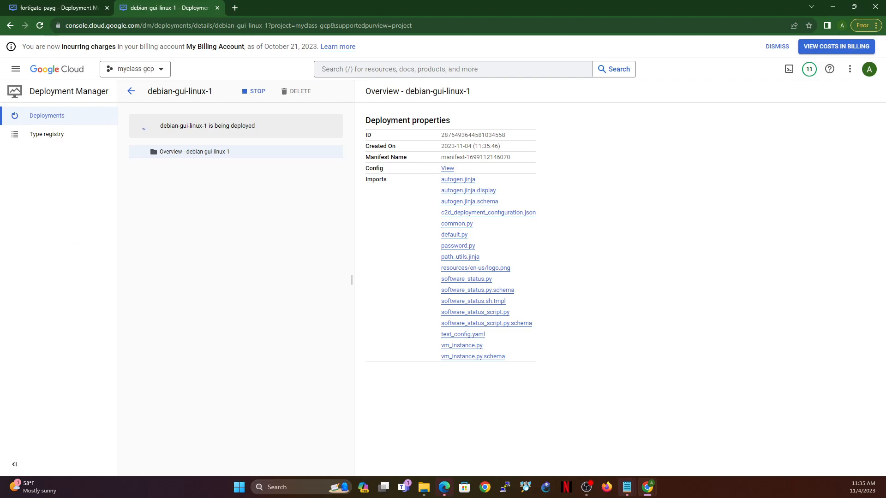
# Step: Select the temporary admin password on the fgt-training deployment page and open the FortiGate's admin URL
pyautogui.click(64, 8)
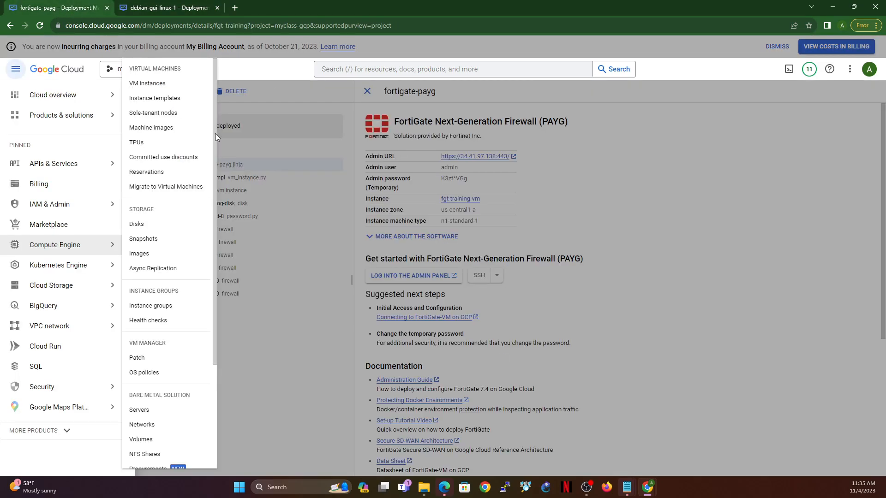
pyautogui.click(713, 195)
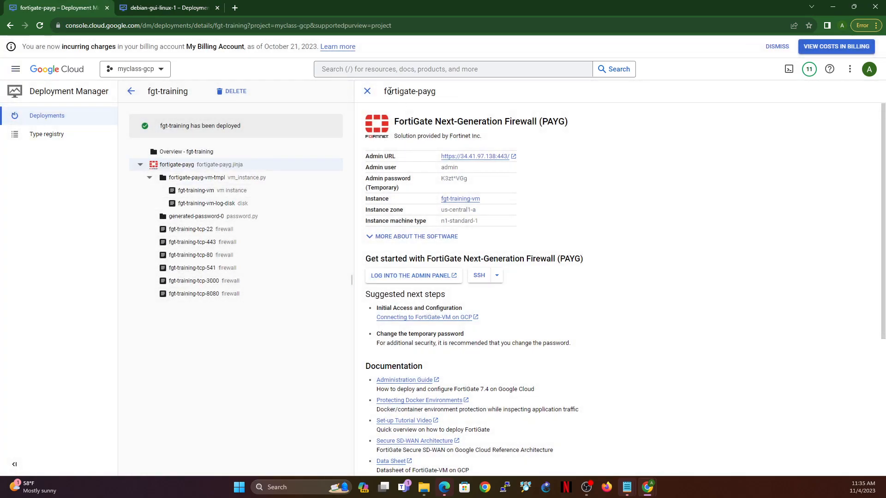
pyautogui.moveTo(245, 128); pyautogui.dragTo(219, 129)
pyautogui.moveTo(441, 179); pyautogui.dragTo(483, 184)
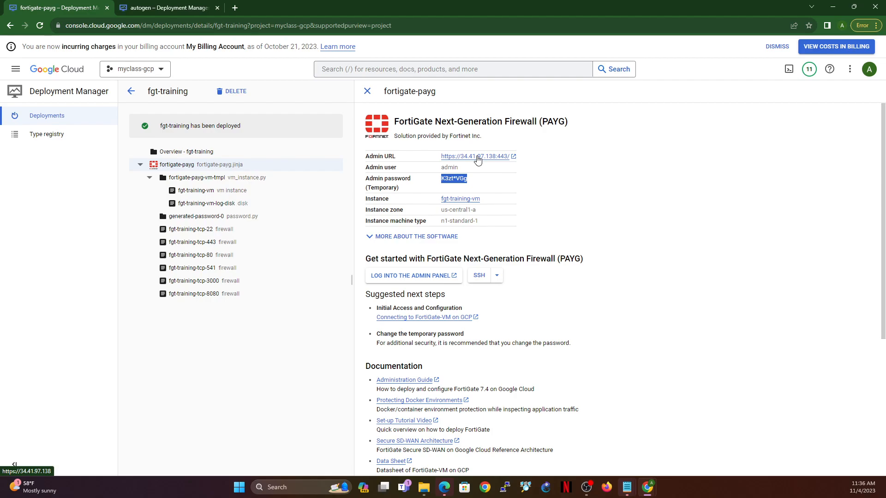
pyautogui.click(478, 157)
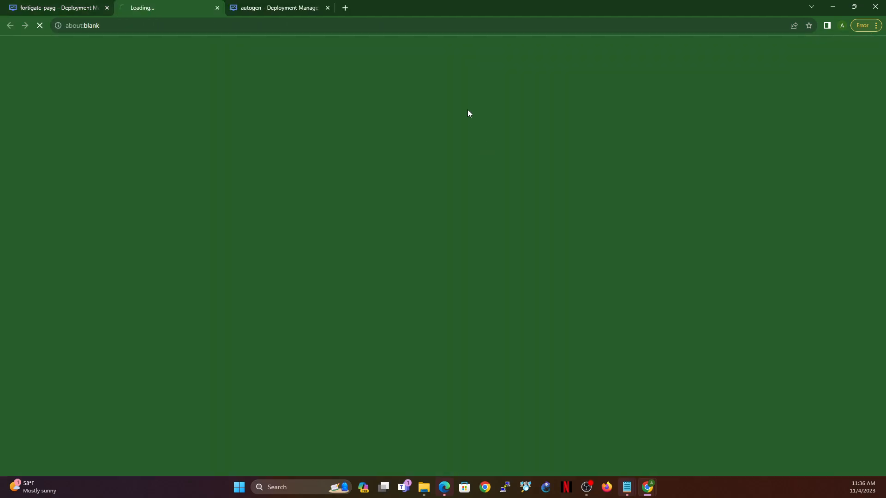
# Step: Check the list of deployments and open an in-browser SSH session to the debian-gui-linux-1 VM
pyautogui.click(77, 11)
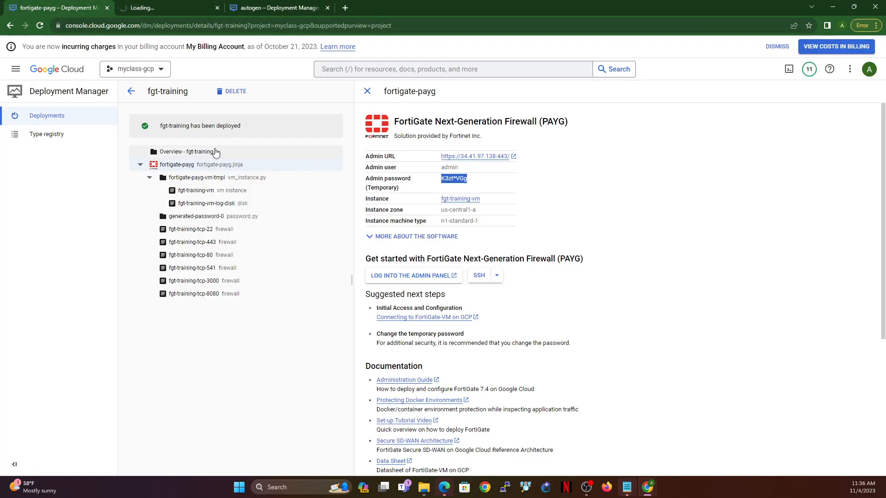
pyautogui.click(39, 120)
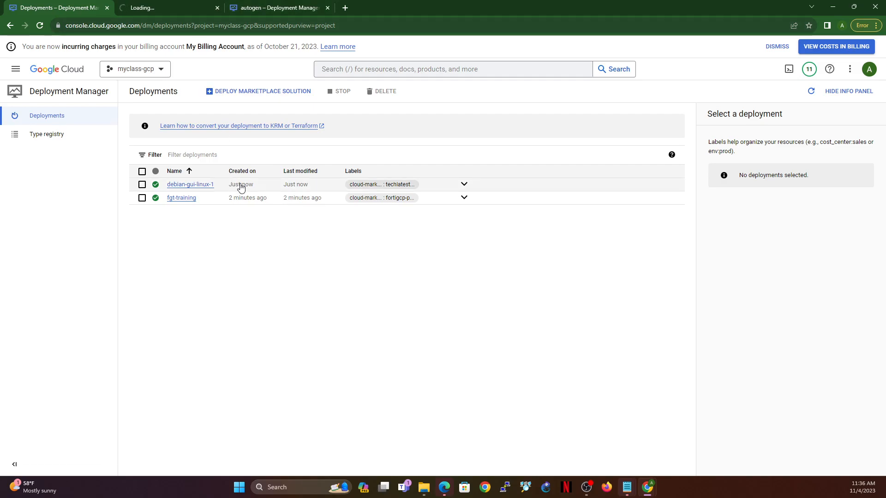
pyautogui.click(269, 7)
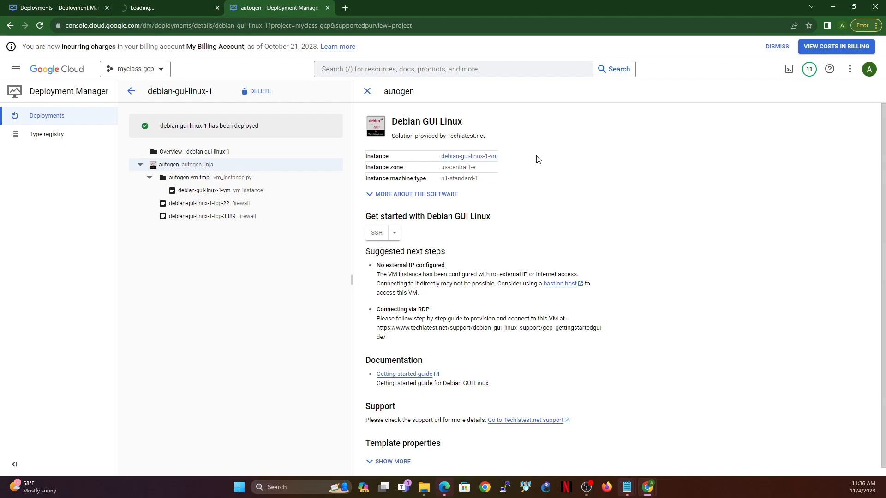
pyautogui.click(377, 233)
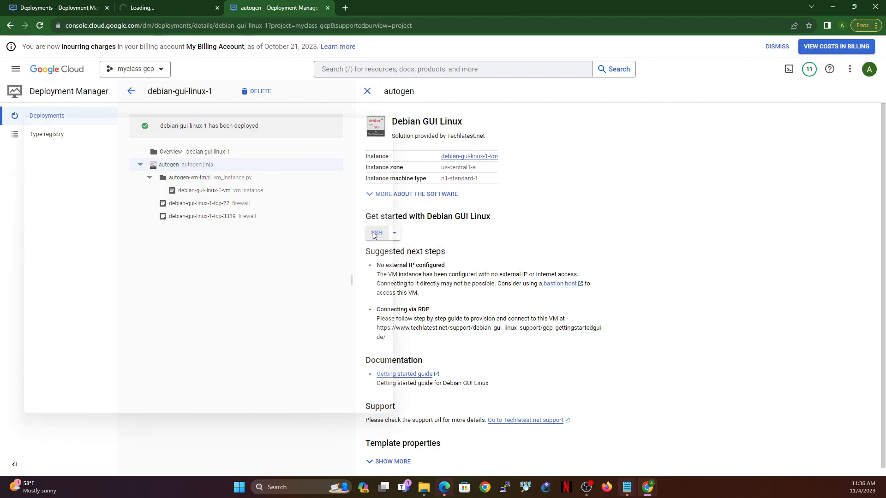
pyautogui.moveTo(234, 108); pyautogui.dragTo(670, 89)
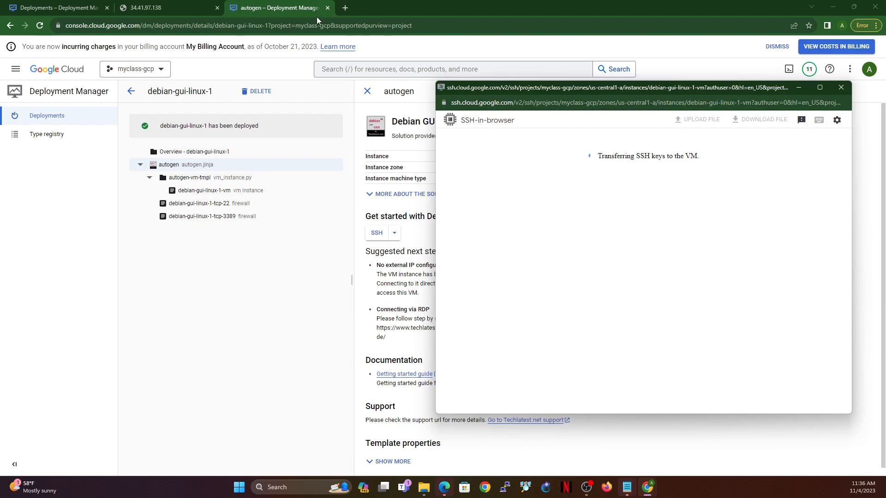
# Step: Open the list of Compute Engine VM instances in the myclass-gcp project
pyautogui.click(13, 70)
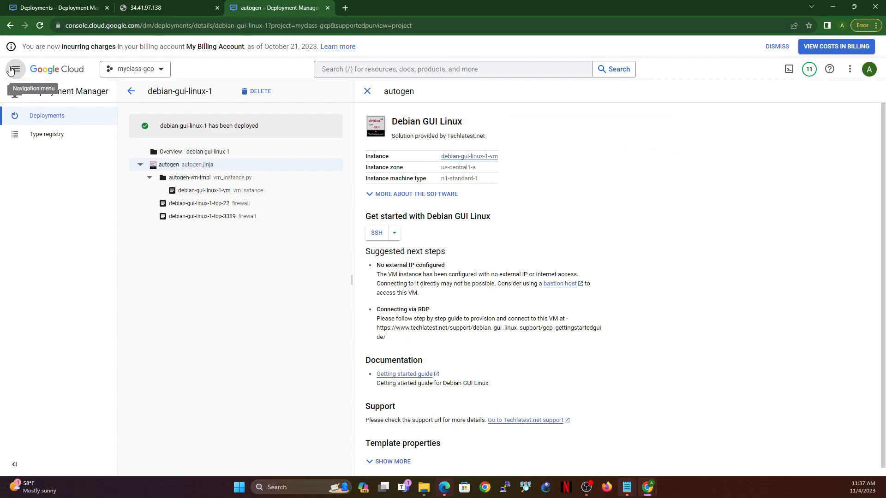
pyautogui.moveTo(63, 250)
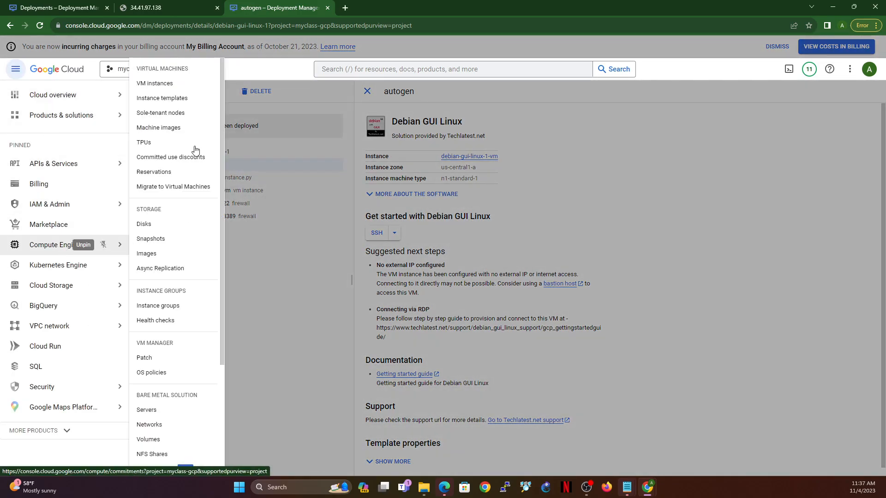
pyautogui.click(155, 85)
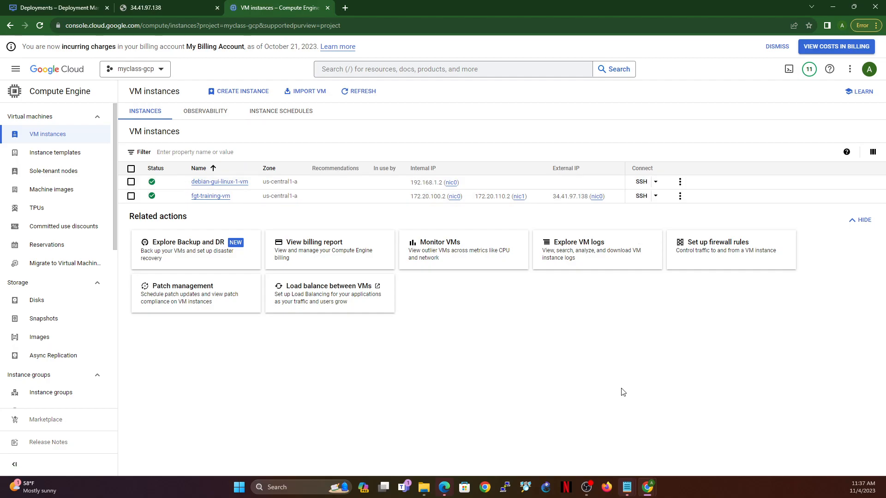
# Step: Close the failed SSH window belonging to the foritgate project and bring up the myclass-gcp SSH session to debian-gui-linux-1-vm
pyautogui.moveTo(649, 490)
pyautogui.click(677, 442)
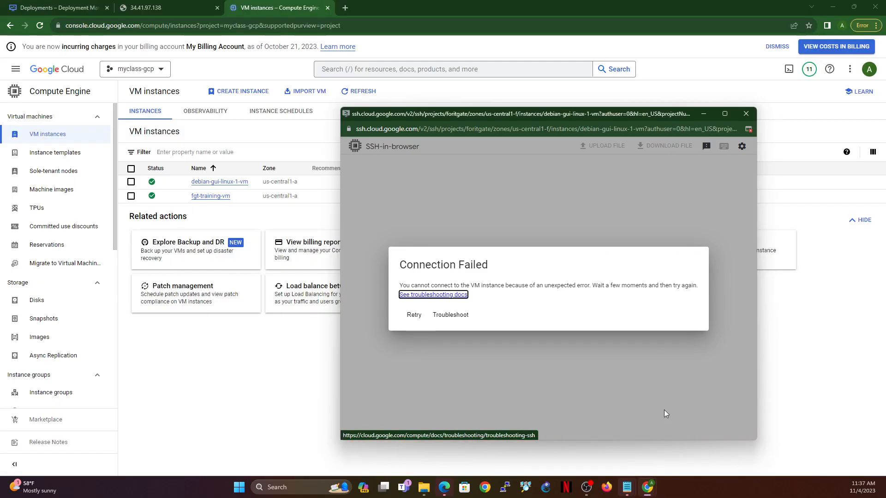
pyautogui.click(750, 113)
pyautogui.moveTo(648, 489)
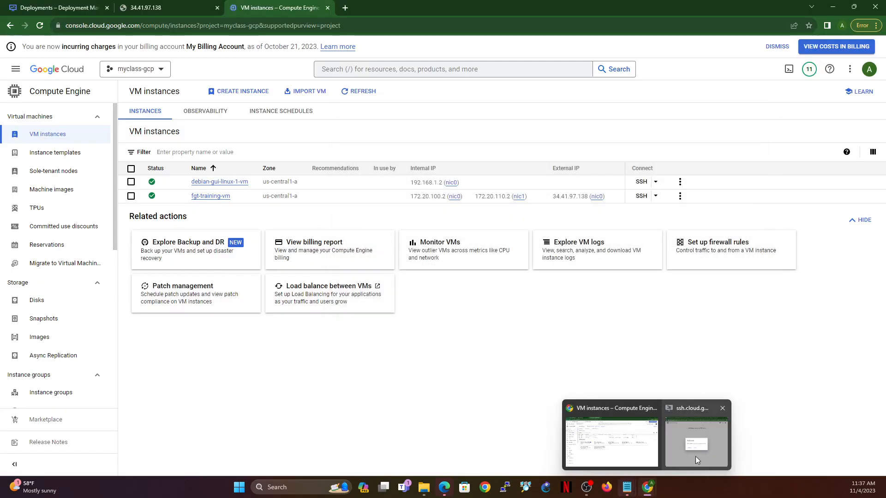
pyautogui.click(688, 457)
pyautogui.click(597, 288)
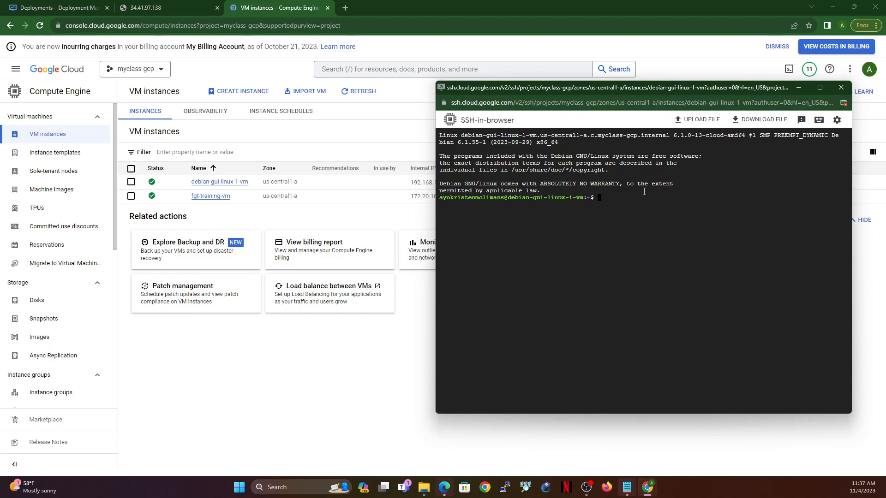
# Step: Run sudo passwd debian in the SSH session, entering and retyping a new password for the debian account
pyautogui.write('sudo passwd debian')
pyautogui.press('Return')
pyautogui.press('Return')
pyautogui.press('Return')
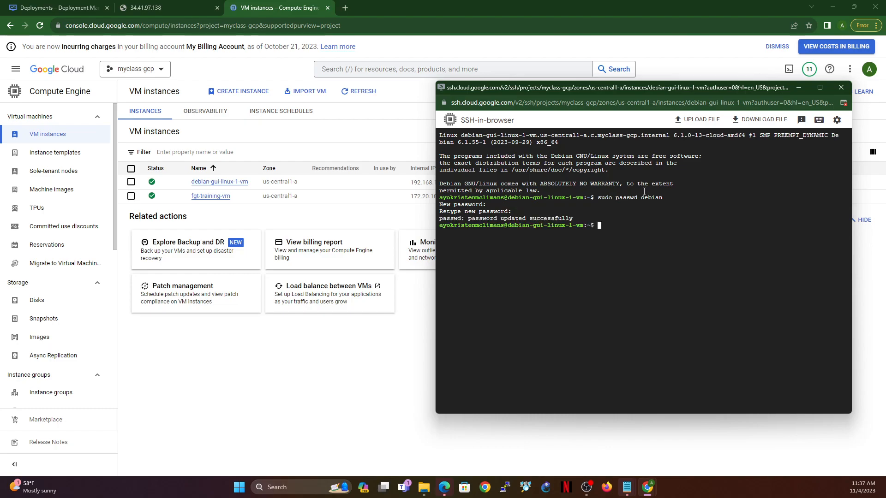
# Step: Create a user named admin with sudo adduser admin, entering and retyping the account's new password
pyautogui.write('sudo adduser admin')
pyautogui.press('Return')
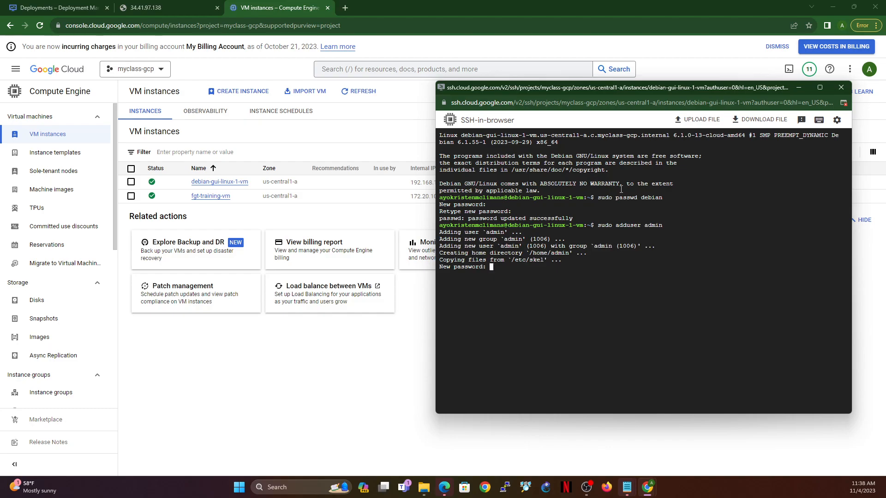
pyautogui.press('Return')
pyautogui.press('Return')
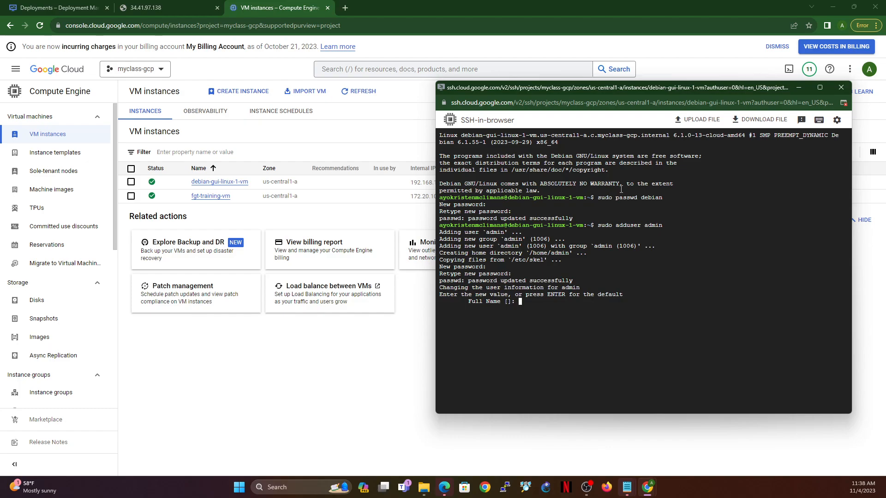
# Step: Accept the blank defaults for all of the admin user's contact details and confirm the information with y
pyautogui.press('Return')
pyautogui.press('Return')
pyautogui.press('Return')
pyautogui.press('Return')
pyautogui.press('Return')
pyautogui.write('y')
pyautogui.press('Return')
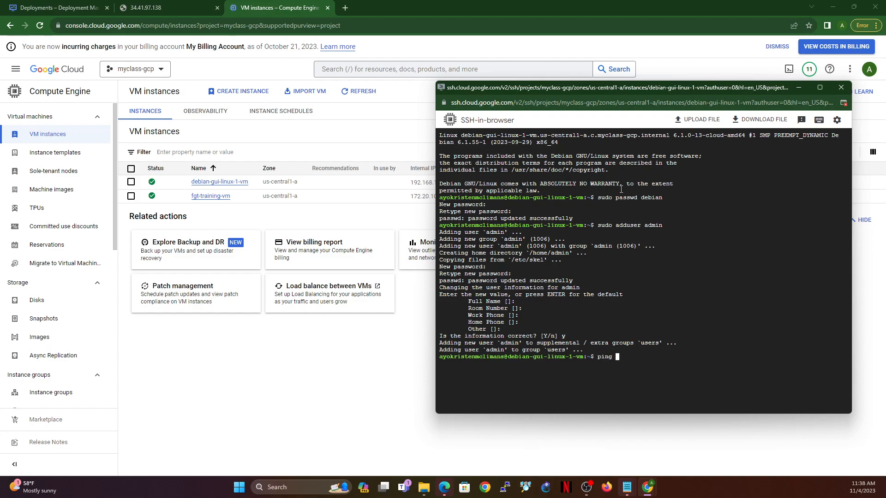
# Step: Ping 8.8.8.8 from the Debian VM's SSH session
pyautogui.write('.8.8.8')
pyautogui.press('Return')
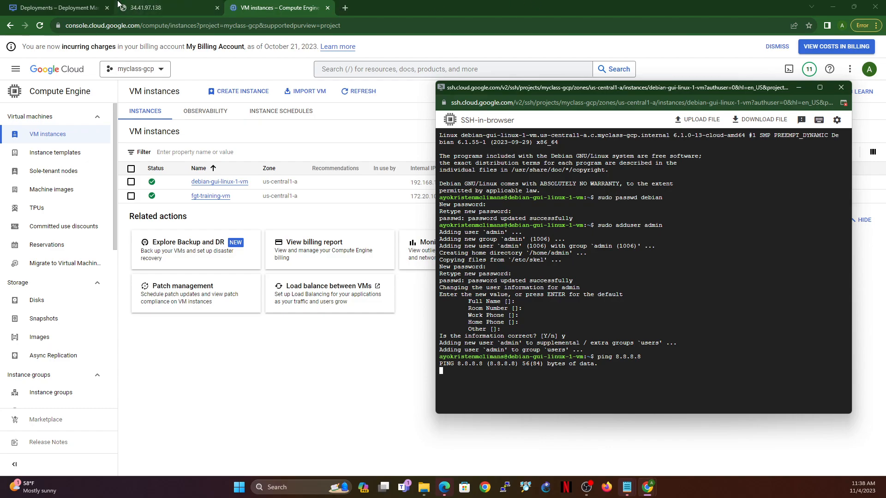
# Step: Refresh the Deployment Manager deployments list and retry loading the FortiGate admin page at 34.41.97.138
pyautogui.click(57, 7)
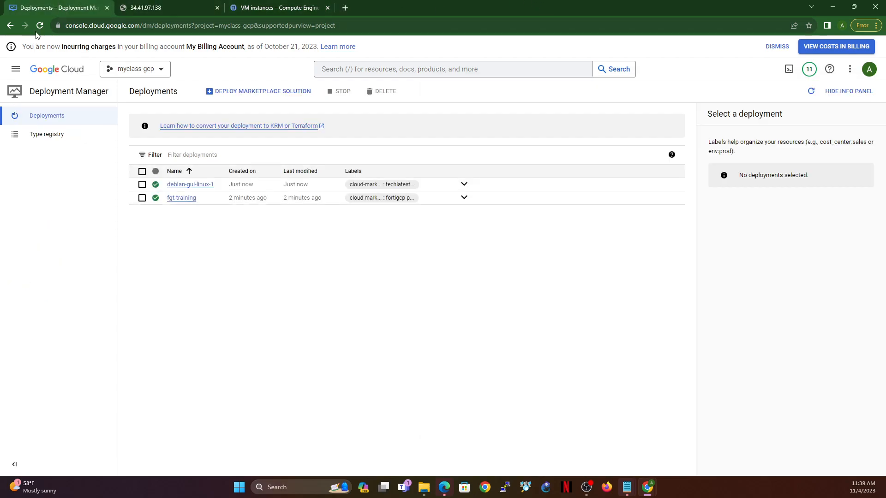
pyautogui.click(39, 26)
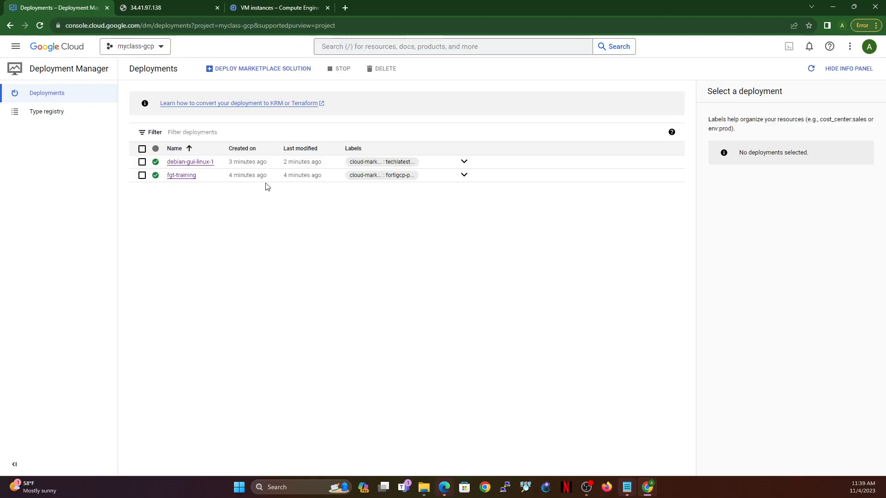
pyautogui.click(170, 8)
pyautogui.click(41, 30)
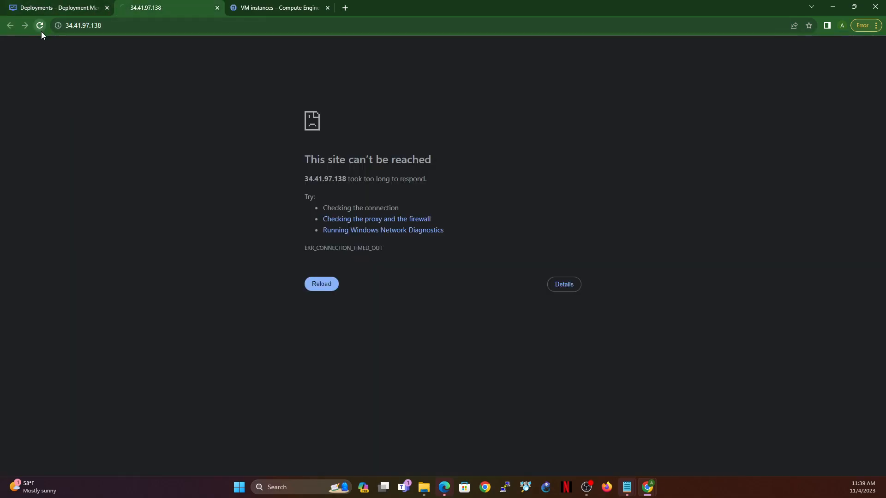
pyautogui.click(55, 5)
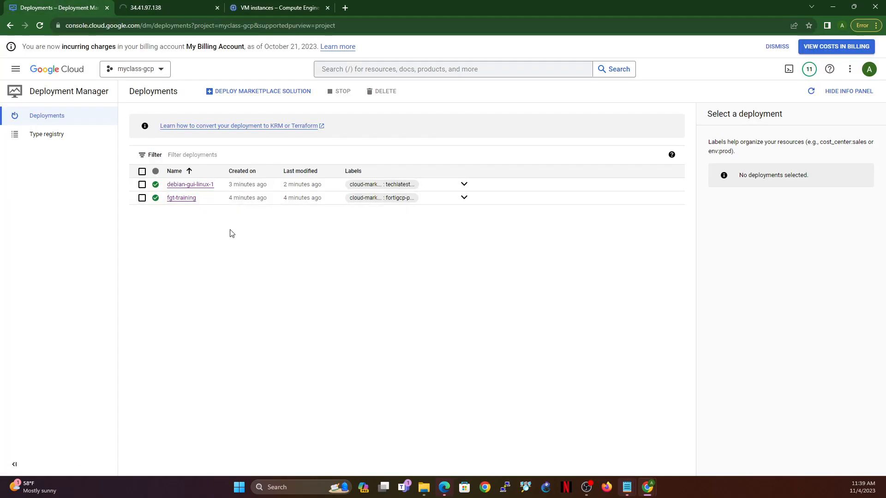
pyautogui.click(143, 7)
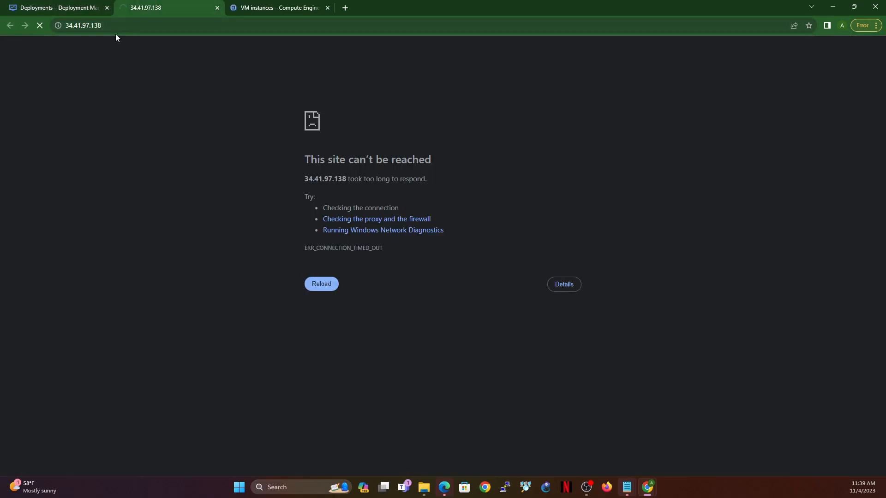
pyautogui.click(54, 8)
pyautogui.click(39, 25)
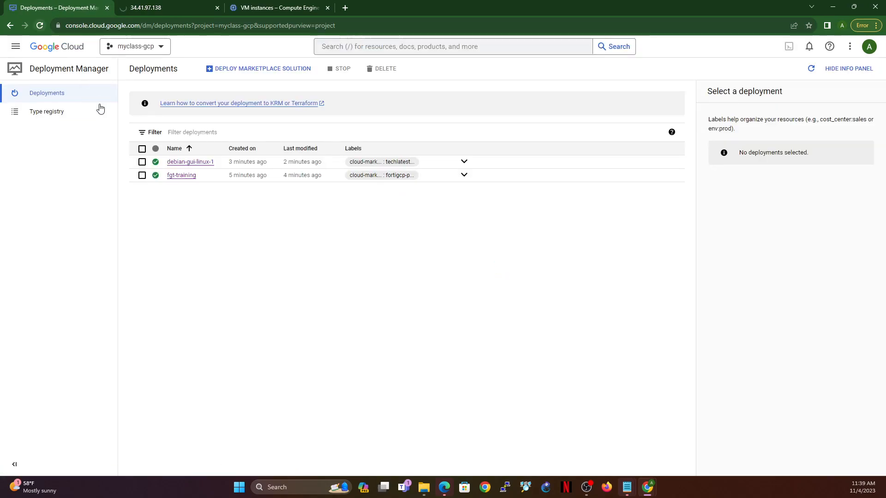
# Step: Reload the FortiGate admin page at 34.41.97.138 and proceed past the certificate warning
pyautogui.click(169, 10)
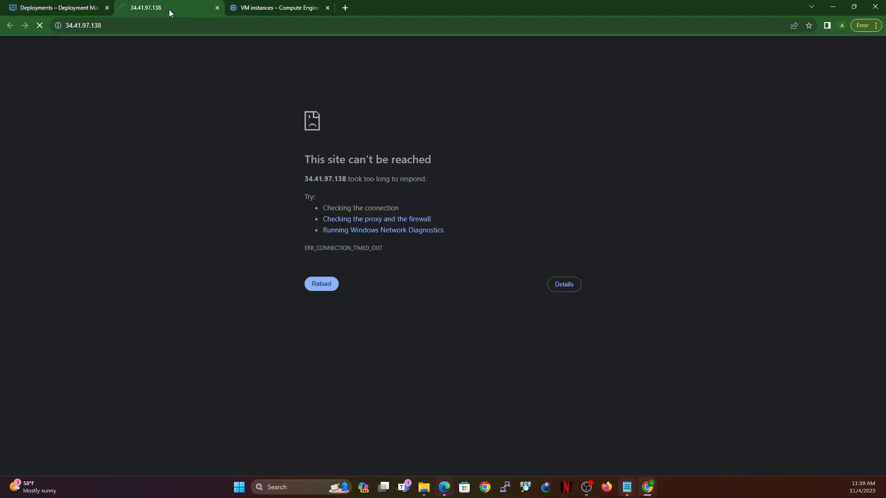
pyautogui.click(44, 25)
pyautogui.click(44, 26)
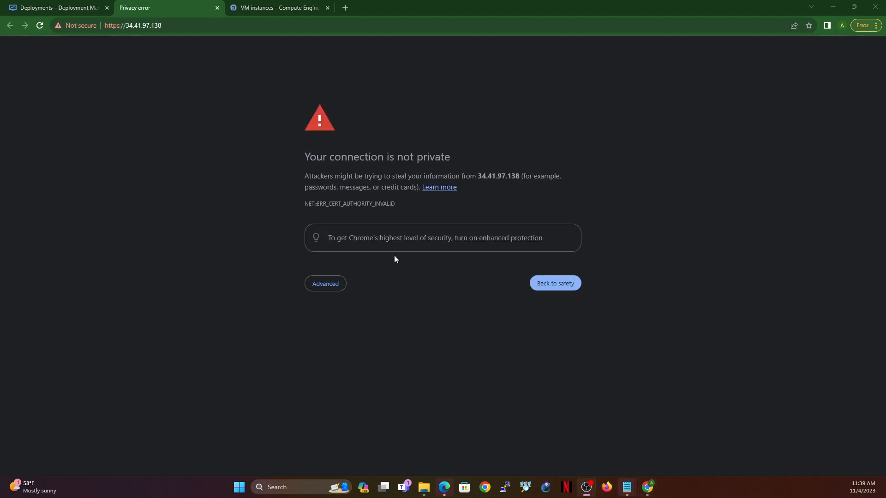
pyautogui.click(322, 285)
pyautogui.click(369, 355)
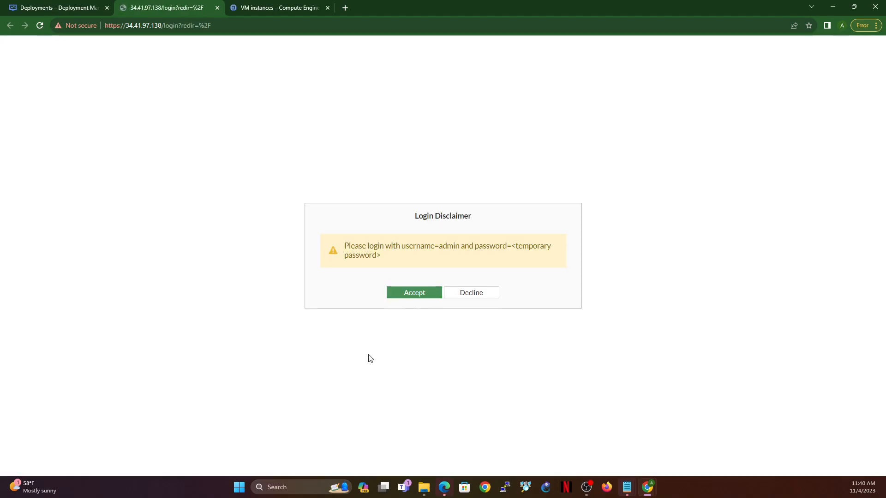
# Step: Copy the temporary admin password from the fgt-training deployment's details
pyautogui.click(59, 5)
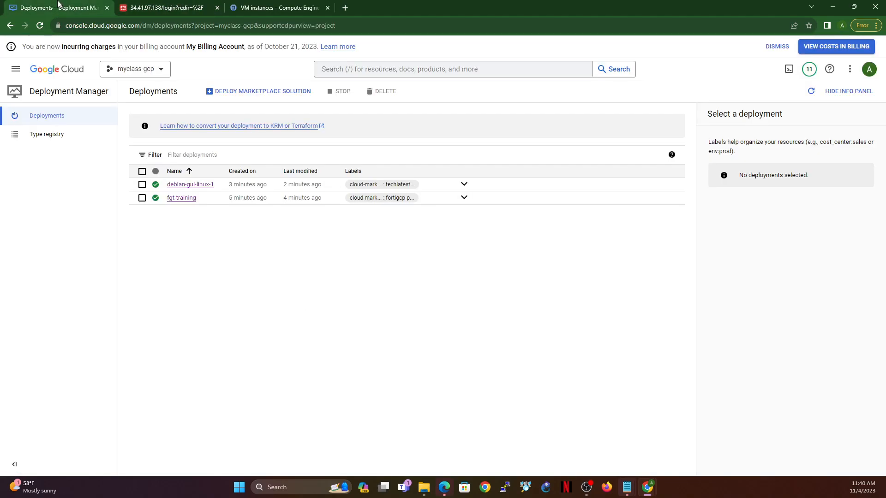
pyautogui.click(182, 200)
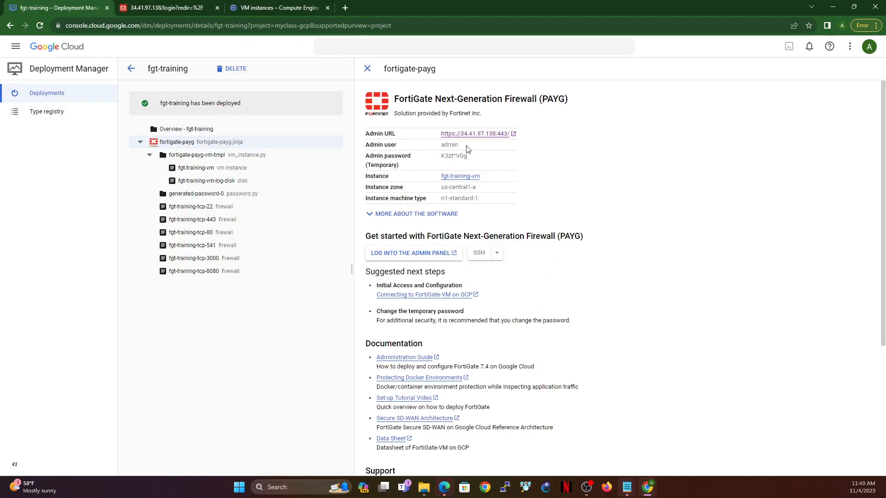
pyautogui.tripleClick(451, 185)
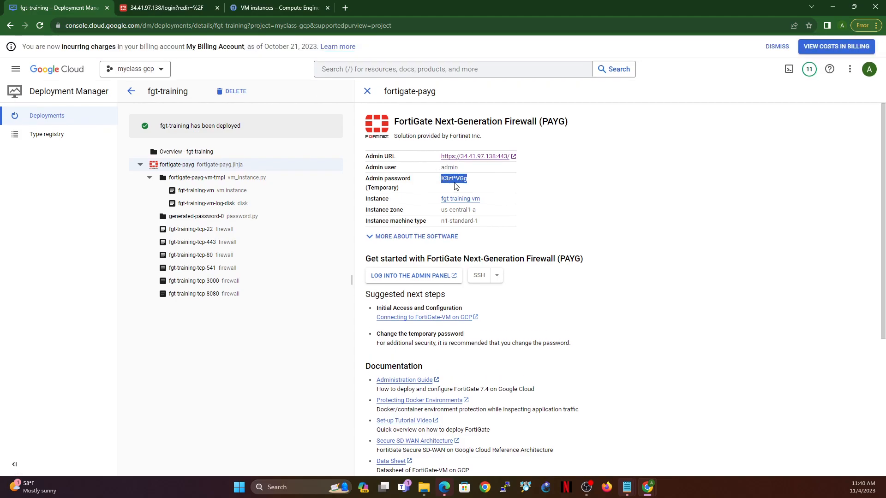
# Step: Accept the FortiGate login disclaimer and log in as admin with the copied temporary password
pyautogui.click(184, 7)
pyautogui.click(426, 299)
pyautogui.write('admin')
pyautogui.press('Tab')
pyautogui.hotkey('ctrl', 'v')
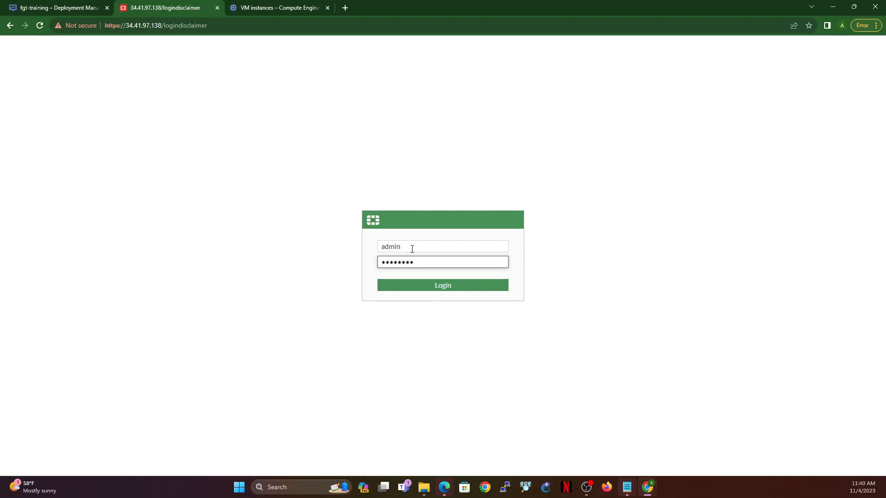
pyautogui.click(422, 287)
# Step: Change the FortiGate admin account's default password, entering the temporary password and the new password twice
pyautogui.hotkey('ctrl', 'v')
pyautogui.click(397, 284)
pyautogui.write('••••••••')
pyautogui.press('Tab')
pyautogui.write('••')
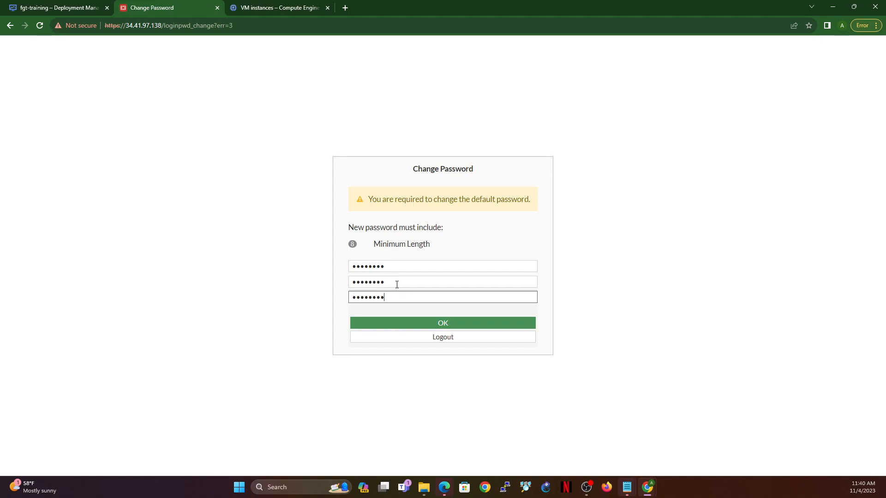
pyautogui.click(452, 323)
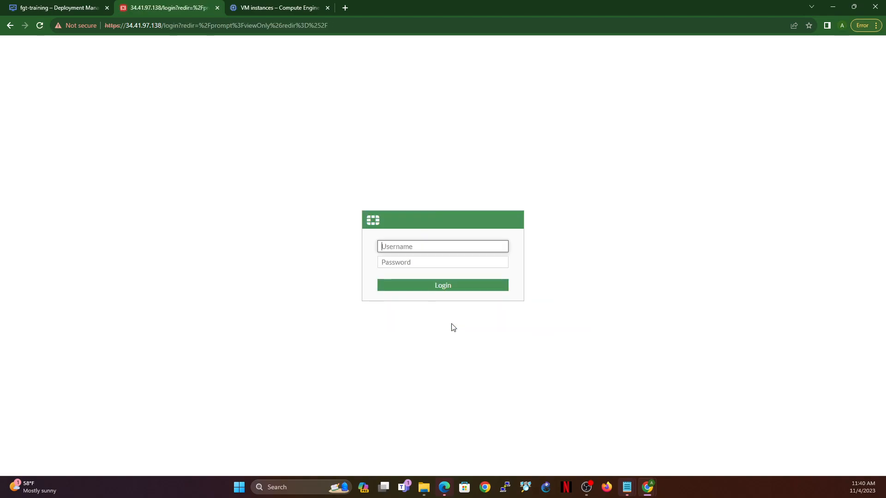
# Step: Log back in to the FortiGate as admin with the new password
pyautogui.write('admin')
pyautogui.press('Tab')
pyautogui.write('•••')
pyautogui.press('Return')
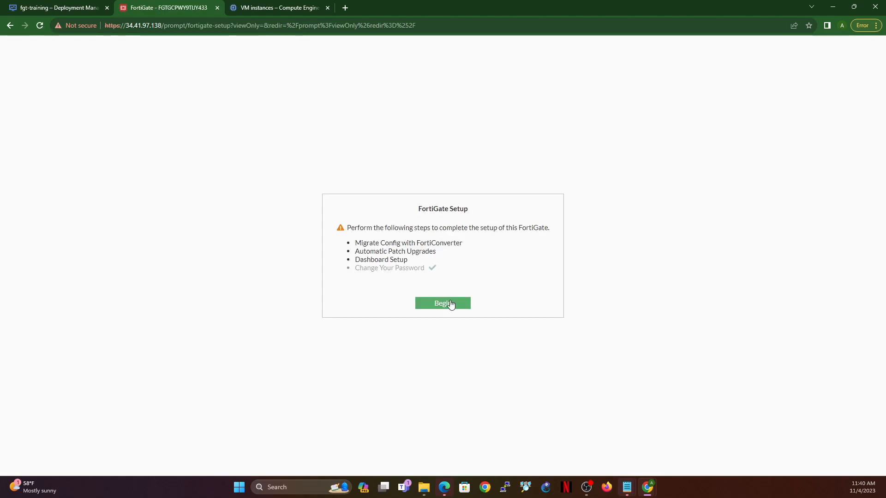
# Step: Complete the FortiGate setup with FortiConverter migration postponed and automatic patch upgrades disabled, and dismiss the FortiOS 7.4.0 overview
pyautogui.click(450, 304)
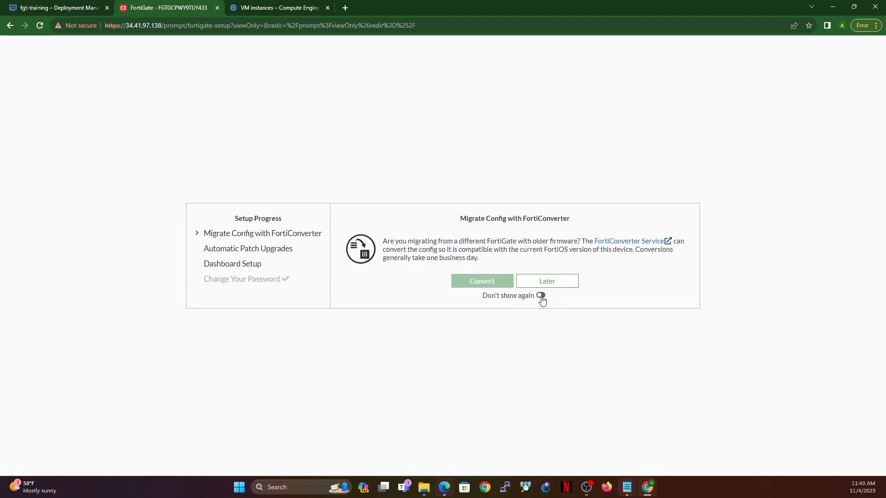
pyautogui.click(546, 281)
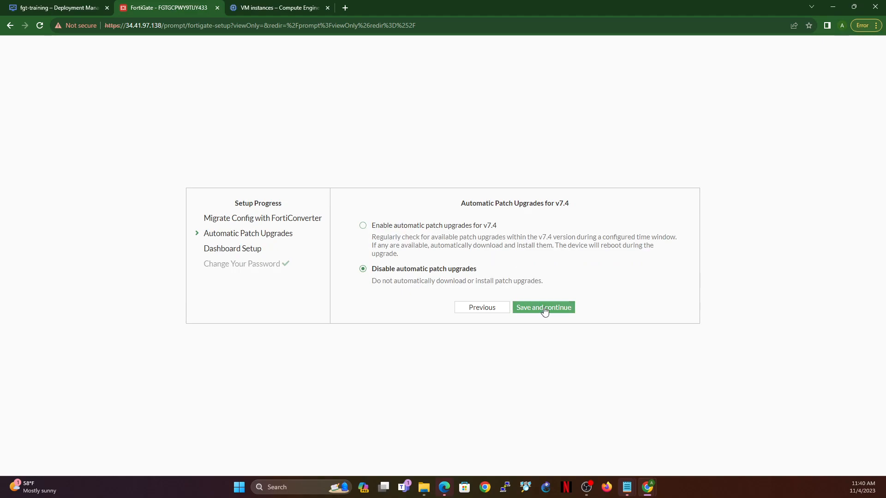
pyautogui.click(543, 309)
pyautogui.click(433, 278)
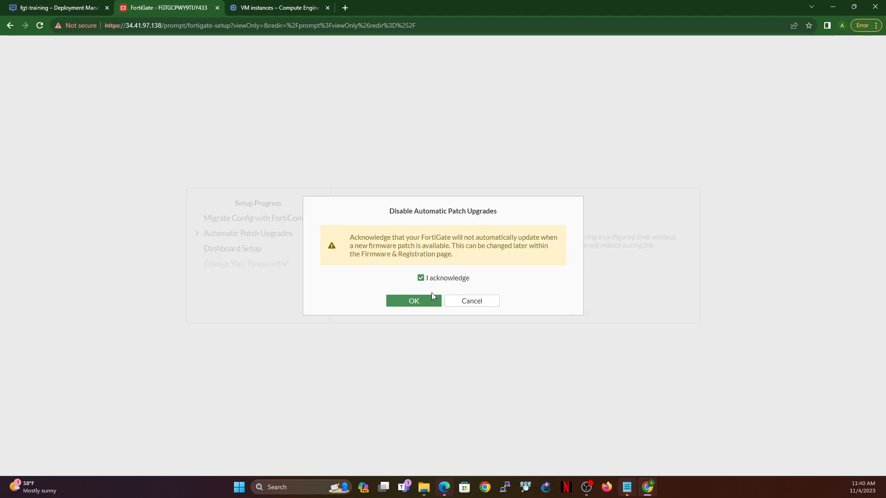
pyautogui.click(432, 296)
pyautogui.click(499, 330)
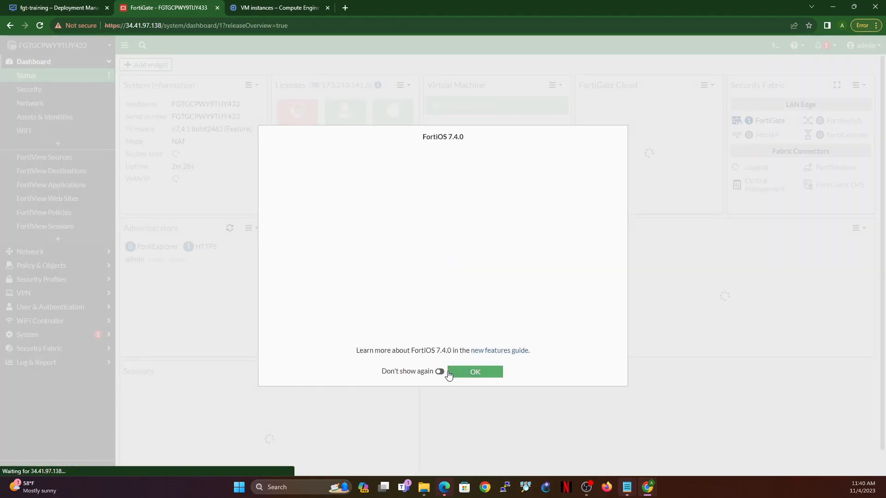
pyautogui.click(461, 374)
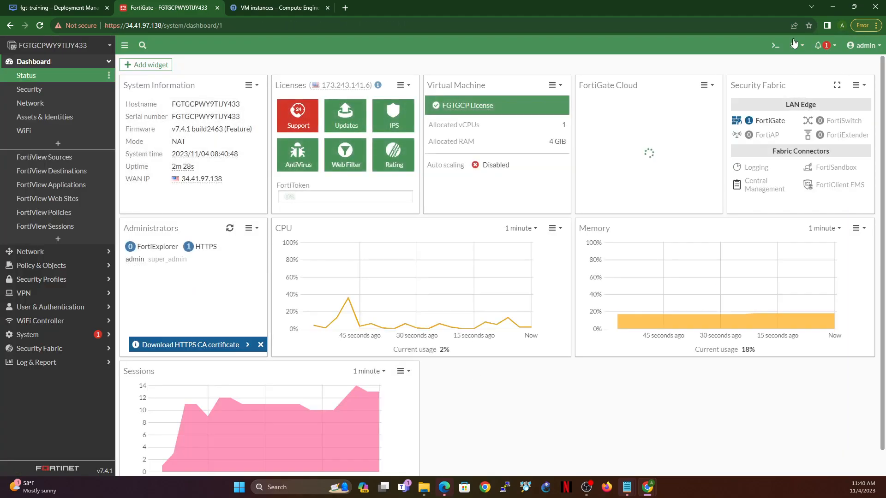
# Step: Run exec ping 8.8.8.8 in the FortiGate CLI console
pyautogui.click(775, 46)
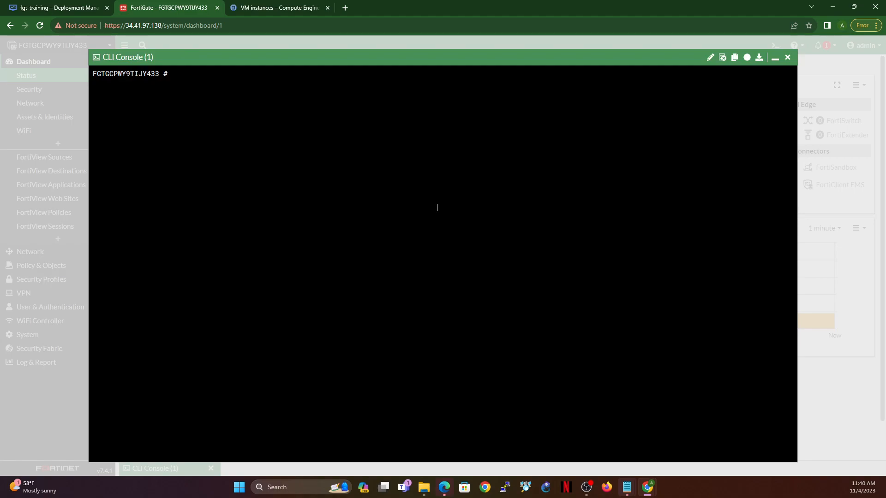
pyautogui.write('exec ping 8.8.8.8')
pyautogui.press('Return')
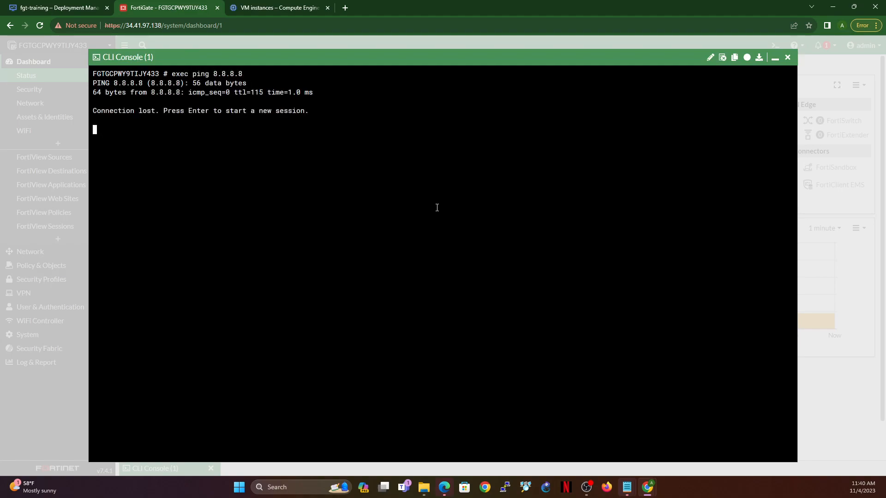
# Step: Start a new CLI session, run exec ping 208.67.222.222, reconnect once more and minimize the console
pyautogui.press('Return')
pyautogui.press('Return')
pyautogui.write('exec pi')
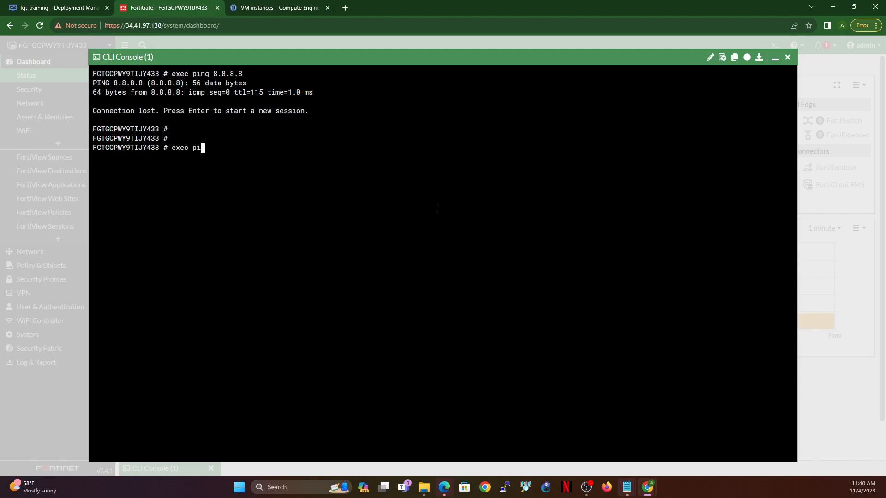
pyautogui.write('ng 208.67.222.222')
pyautogui.press('Return')
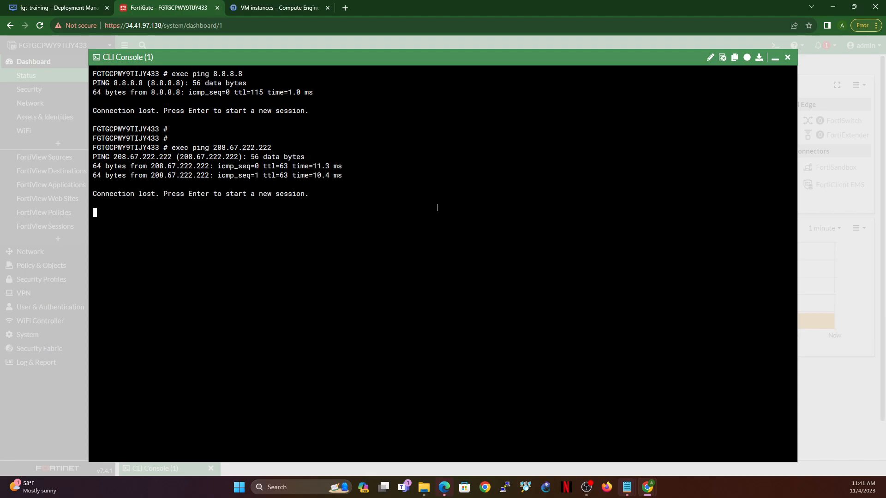
pyautogui.press('Return')
pyautogui.press('Return')
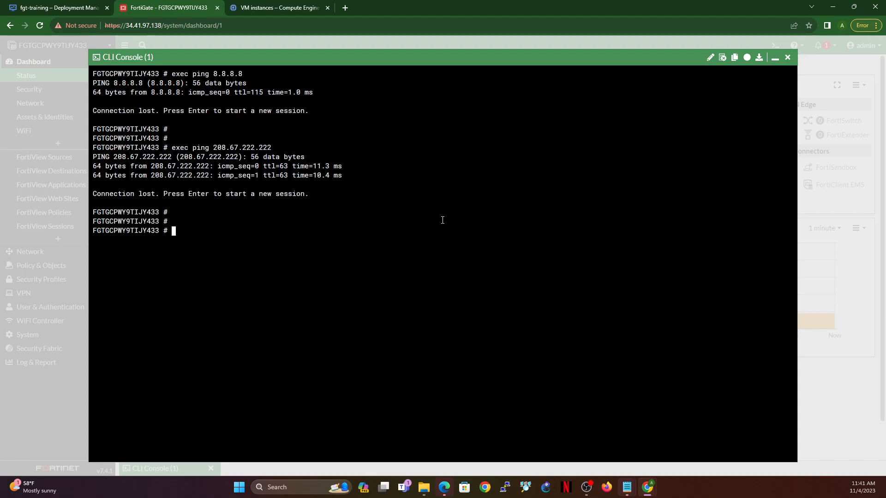
pyautogui.click(774, 60)
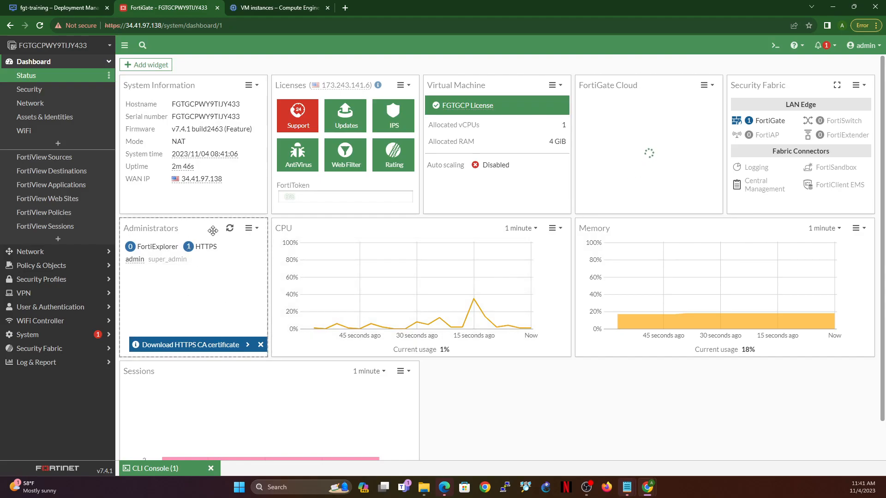
# Step: Bring up the FortiGate firewall policies in the new list layout and expand the Implicit group
pyautogui.click(70, 266)
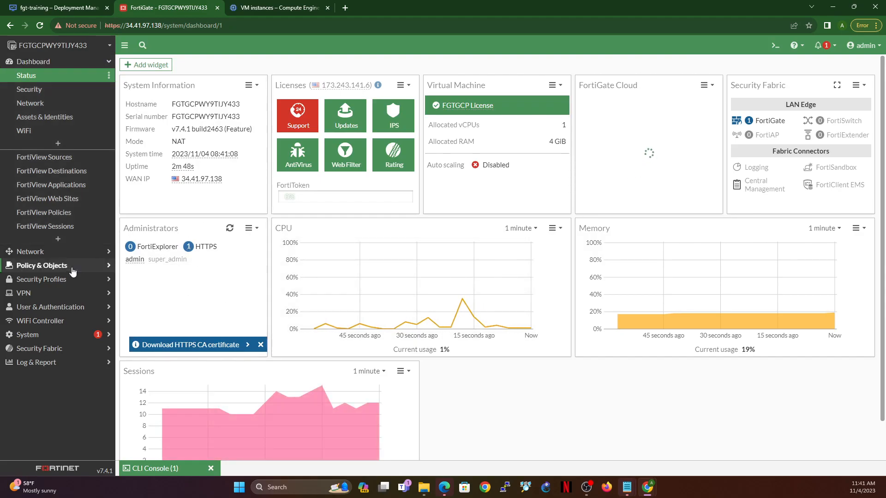
pyautogui.click(38, 103)
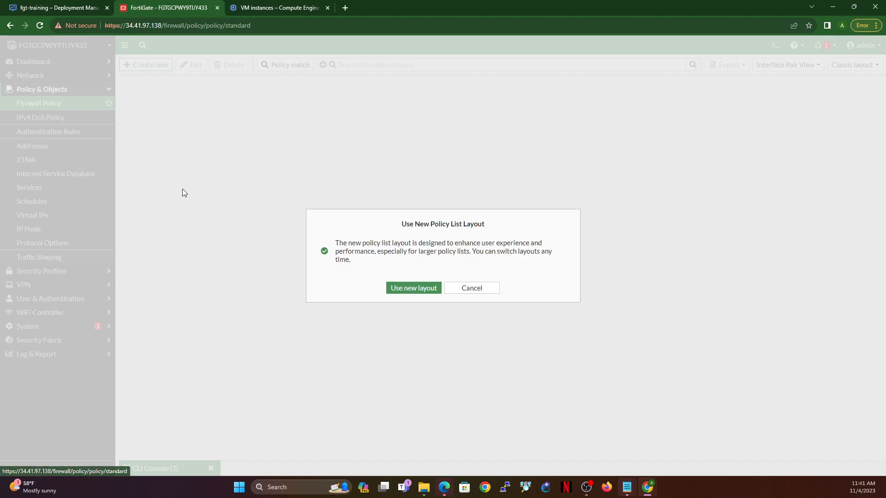
pyautogui.click(416, 295)
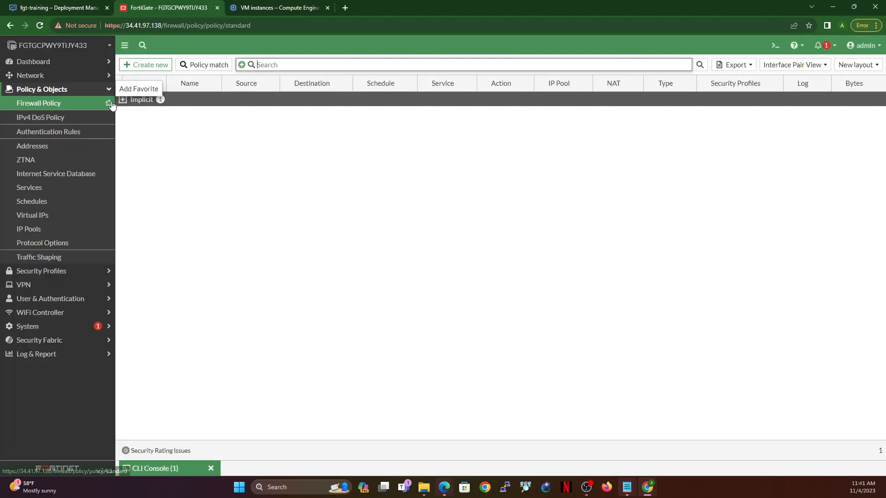
pyautogui.click(123, 100)
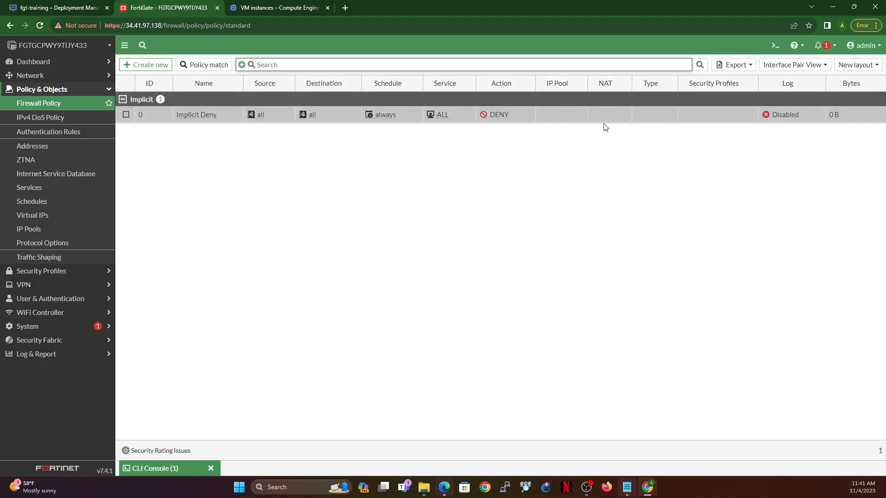
# Step: Edit the port1 network interface, giving it the alias External and the WAN role, and save it
pyautogui.click(51, 76)
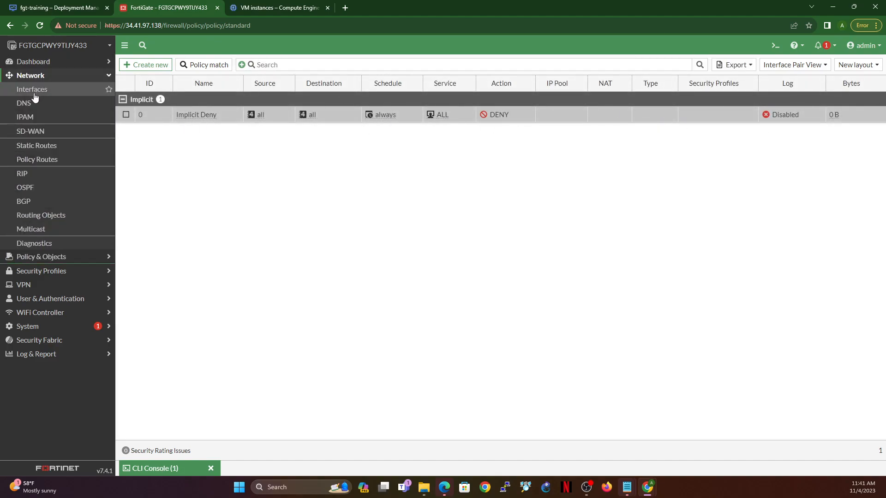
pyautogui.click(39, 94)
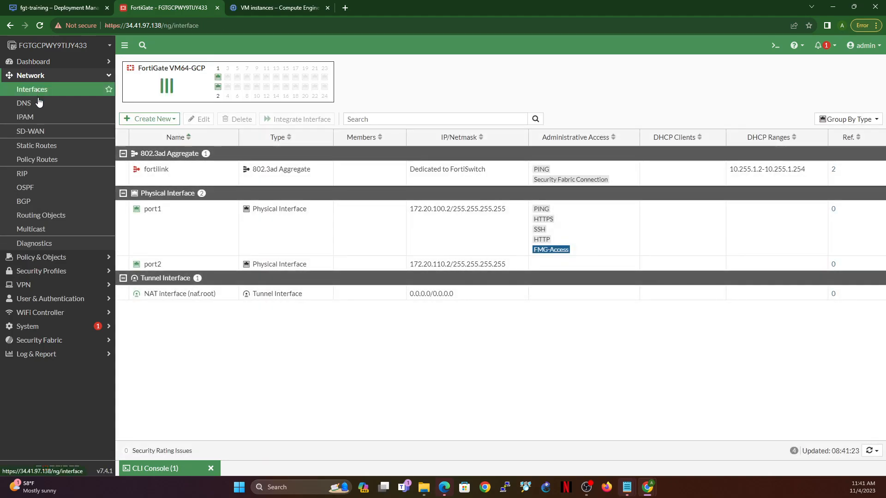
pyautogui.doubleClick(188, 224)
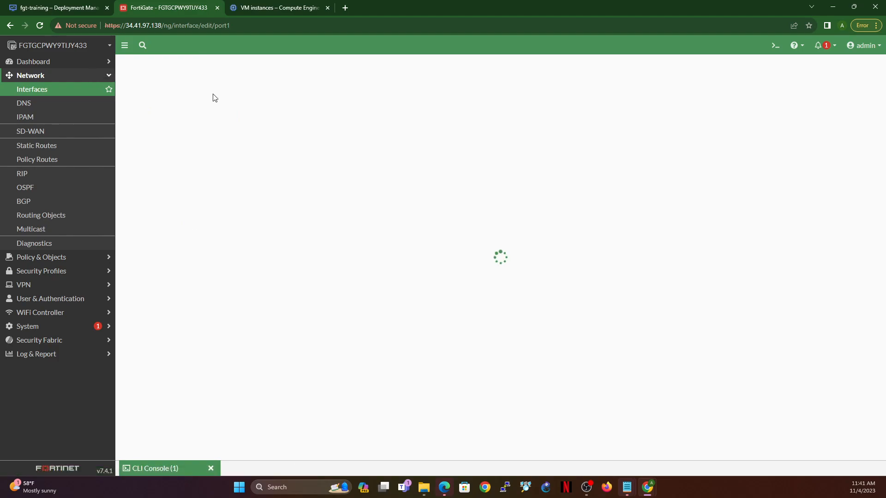
pyautogui.click(203, 105)
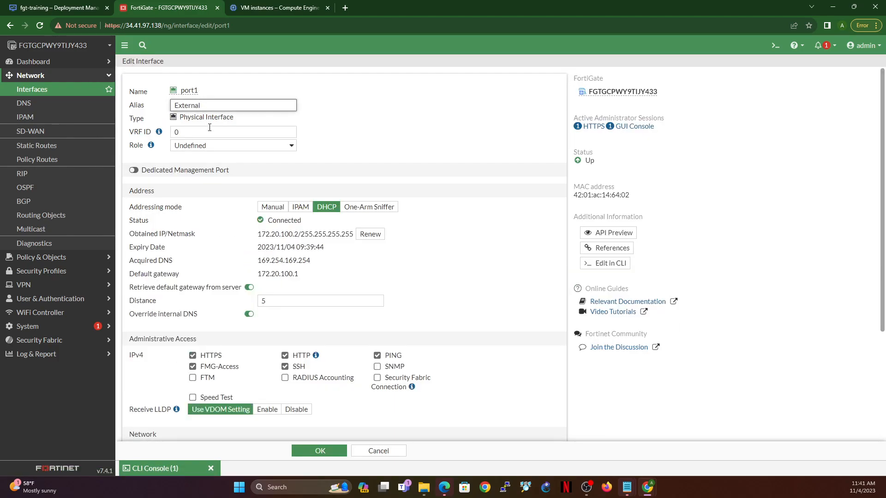
pyautogui.write('External')
pyautogui.click(216, 146)
pyautogui.click(221, 160)
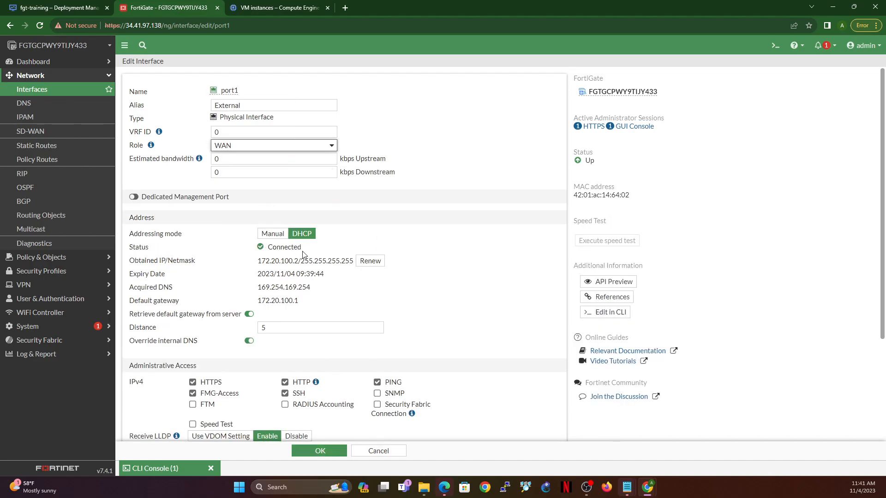
pyautogui.click(319, 451)
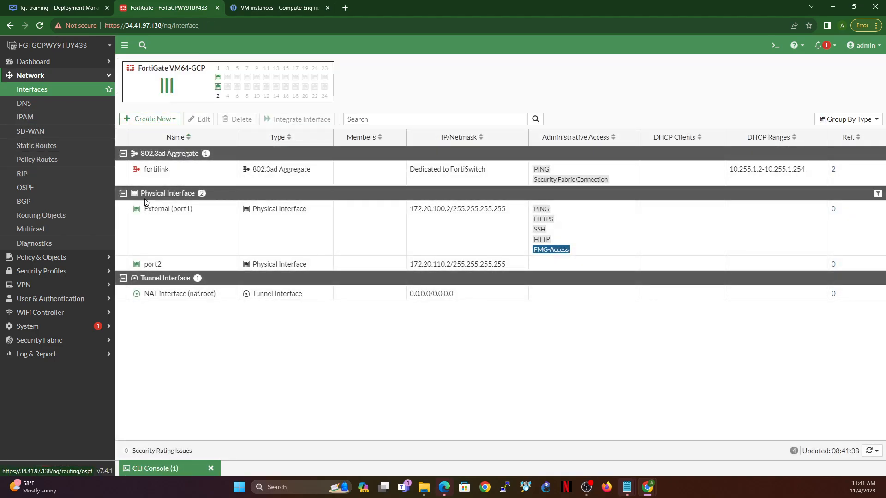
# Step: Give port2 the alias Internal and the LAN role, allow PING administrative access, and save the interface
pyautogui.click(193, 265)
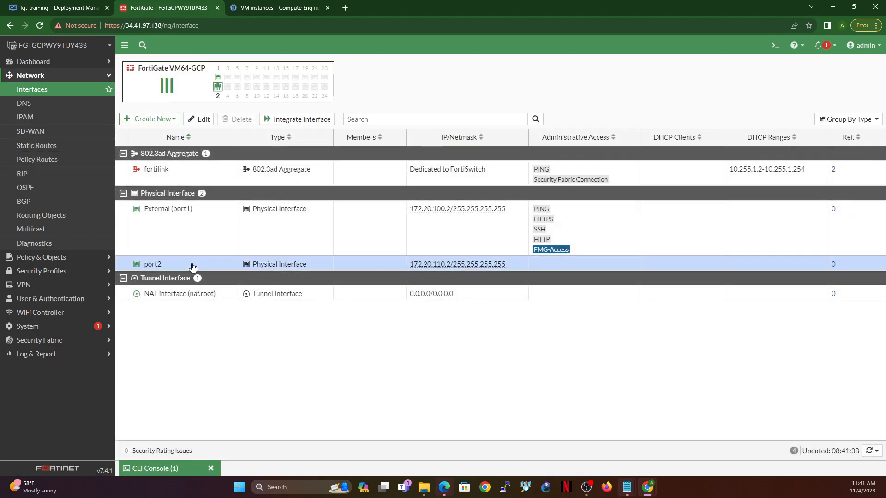
pyautogui.click(199, 119)
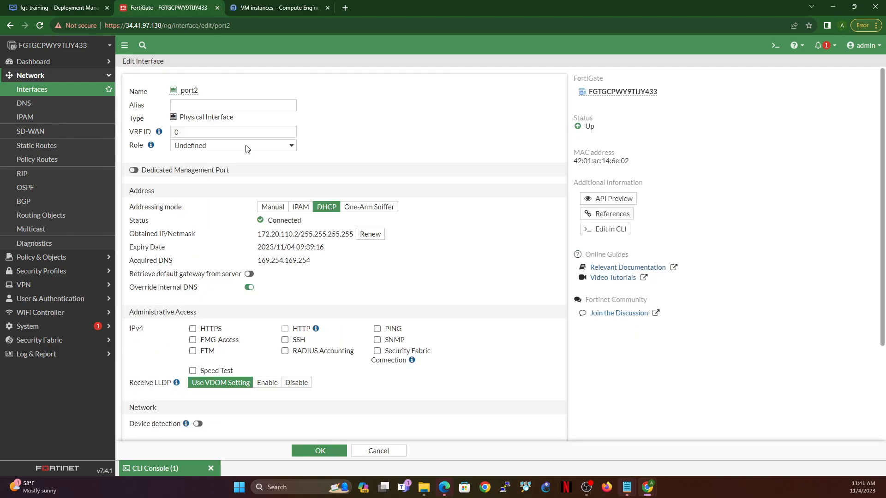
pyautogui.click(246, 146)
pyautogui.click(198, 157)
pyautogui.click(216, 106)
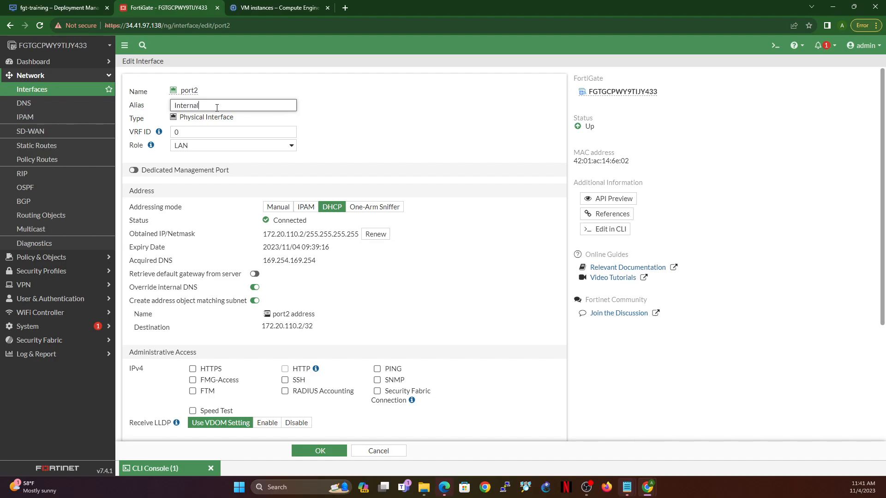
pyautogui.click(377, 369)
pyautogui.click(339, 452)
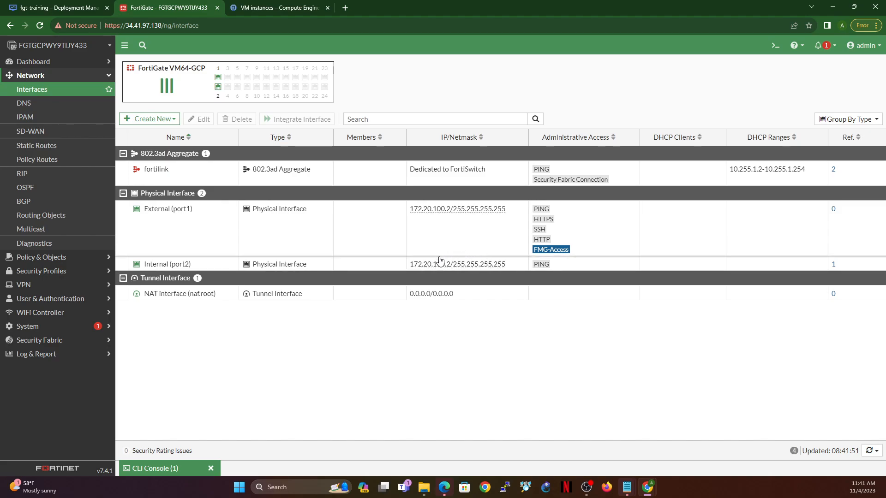
# Step: Create a default static route for 0.0.0.0/0.0.0.0 through External (port1) with gateway address 172.20.100.1
pyautogui.click(40, 145)
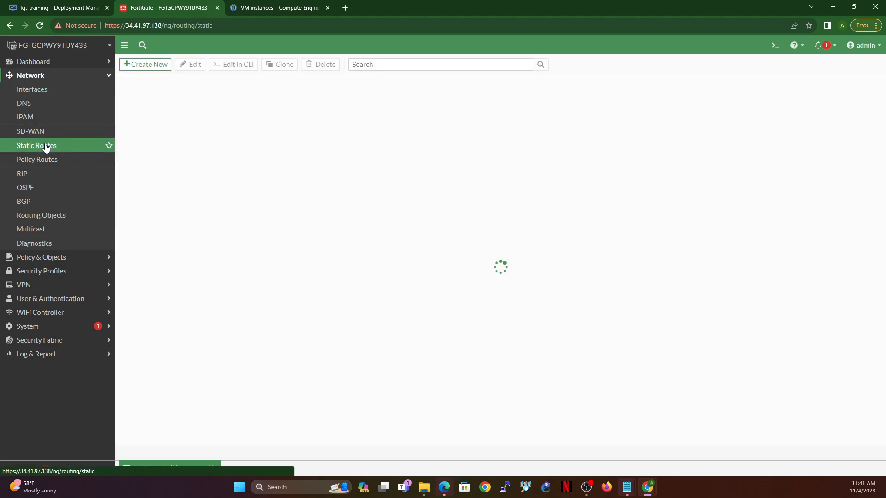
pyautogui.click(141, 64)
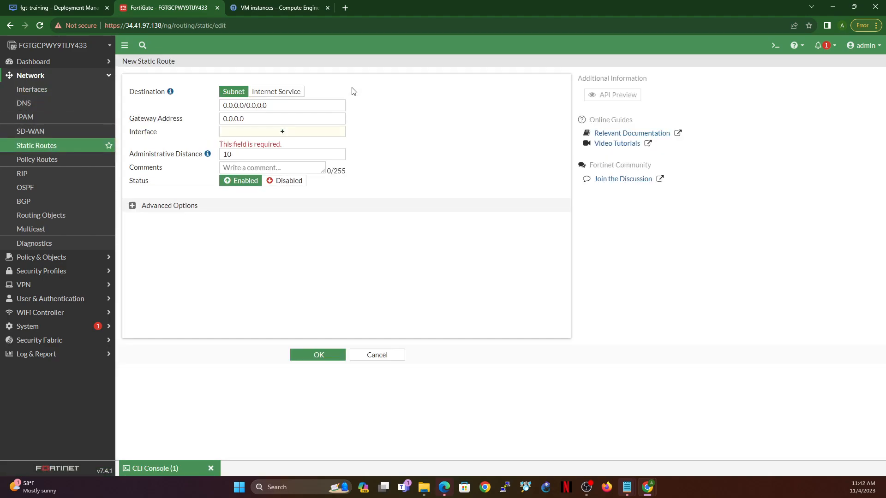
pyautogui.click(283, 132)
pyautogui.click(463, 120)
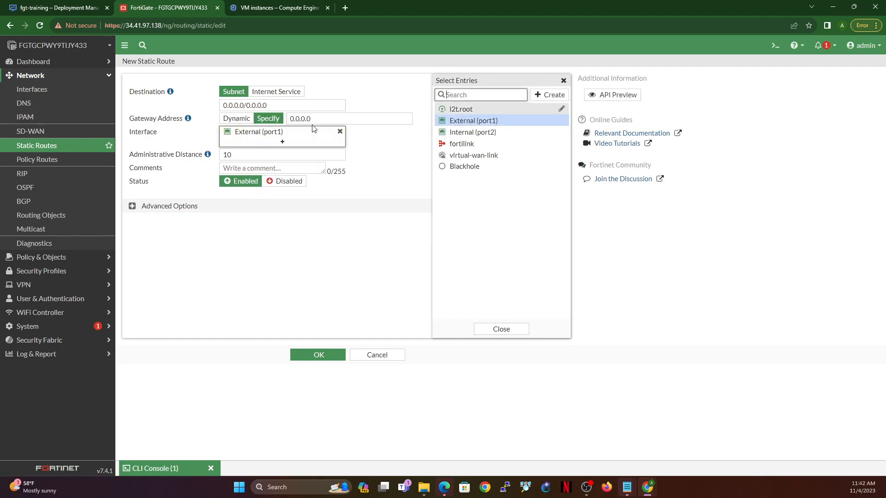
pyautogui.moveTo(252, 134)
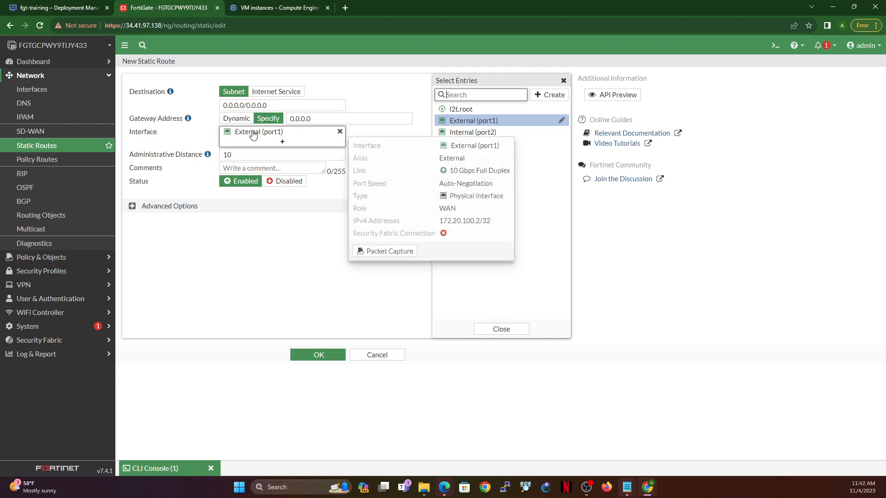
pyautogui.moveTo(440, 224); pyautogui.dragTo(480, 220)
pyautogui.hotkey('ctrl', 'c')
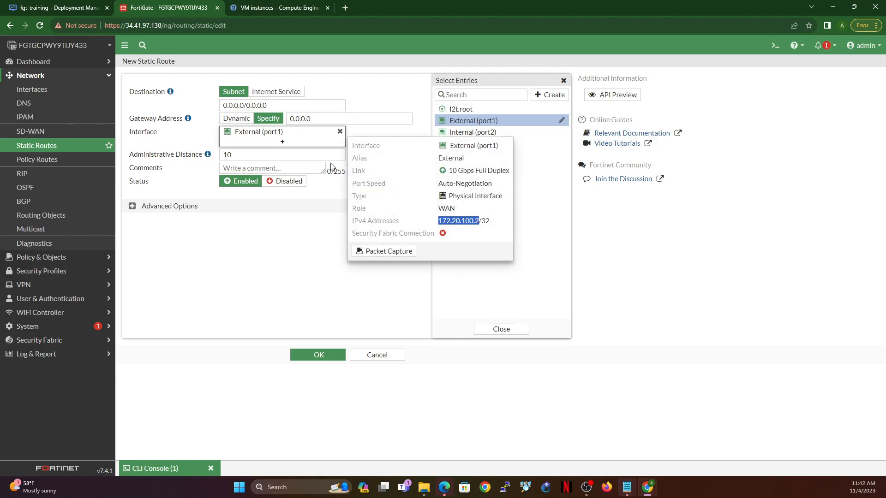
pyautogui.doubleClick(309, 119)
pyautogui.hotkey('ctrl', 'v')
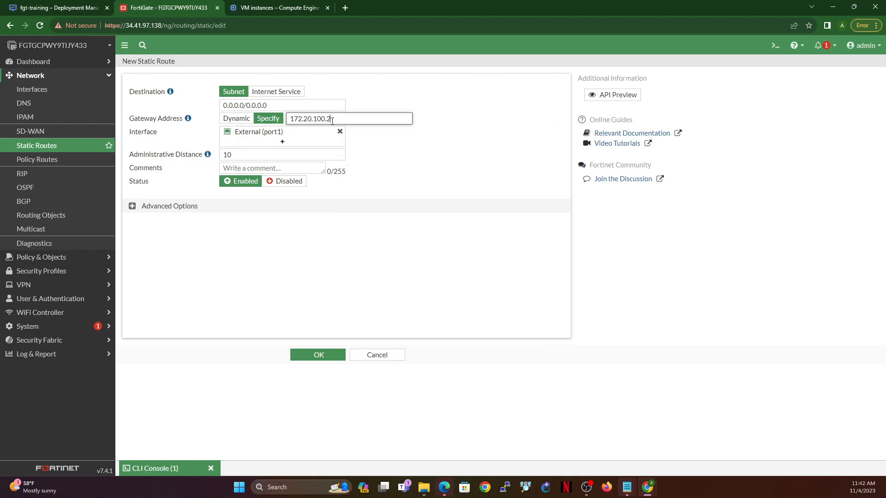
pyautogui.click(475, 125)
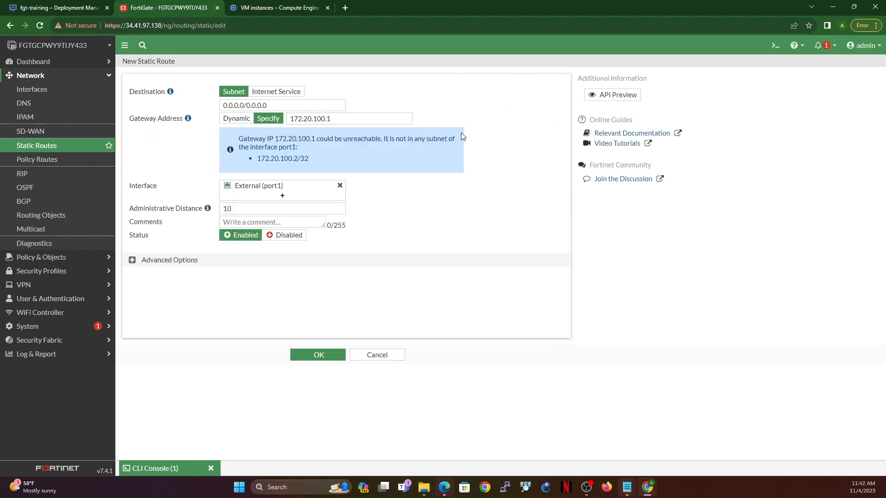
pyautogui.click(318, 356)
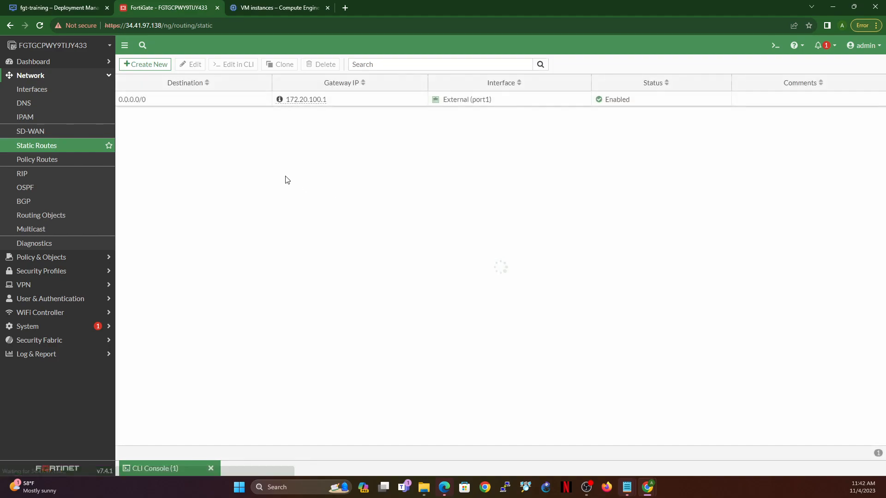
pyautogui.moveTo(282, 103)
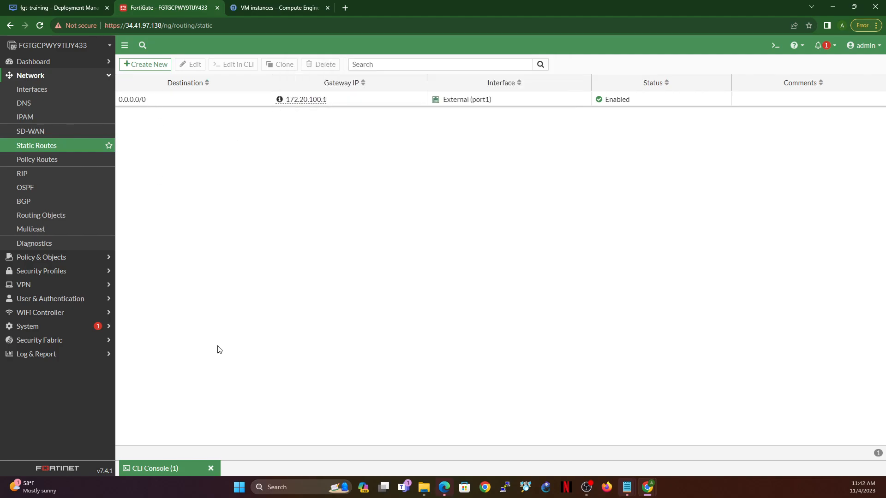
# Step: Run exec ping 1.1.1.1 in the FortiGate CLI console and minimize the console
pyautogui.click(162, 467)
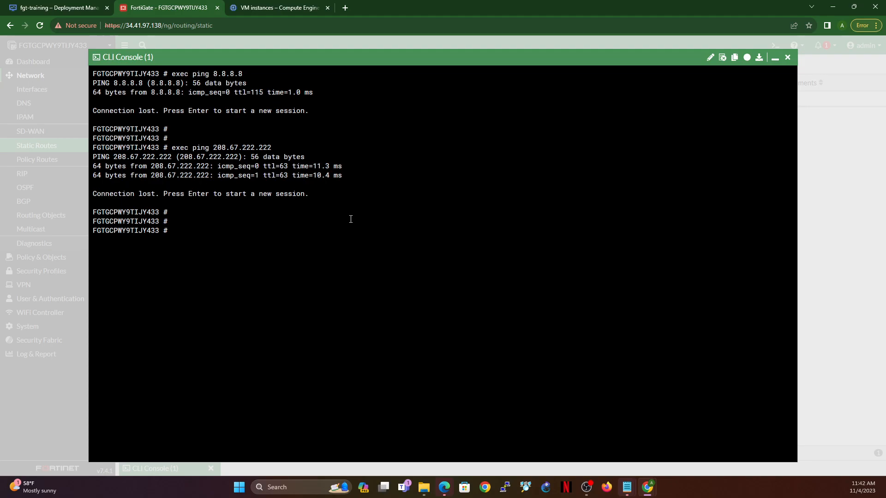
pyautogui.write('c ping 1.1.1.1')
pyautogui.press('Return')
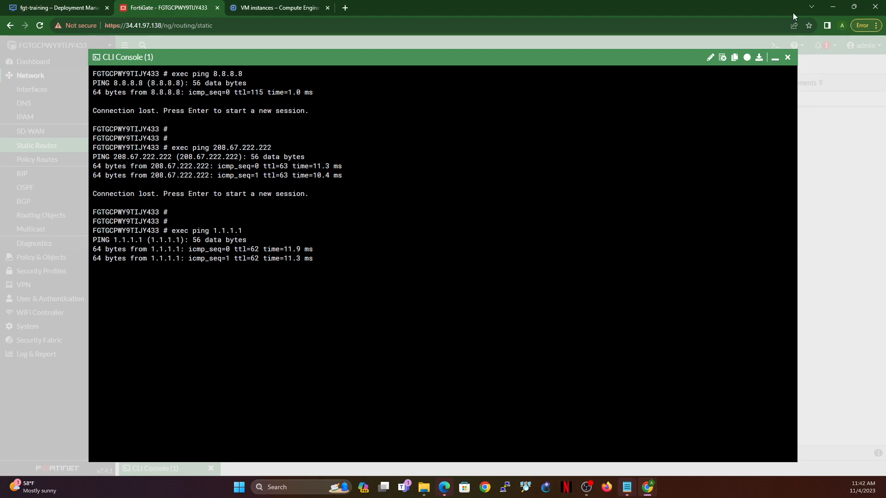
pyautogui.click(775, 58)
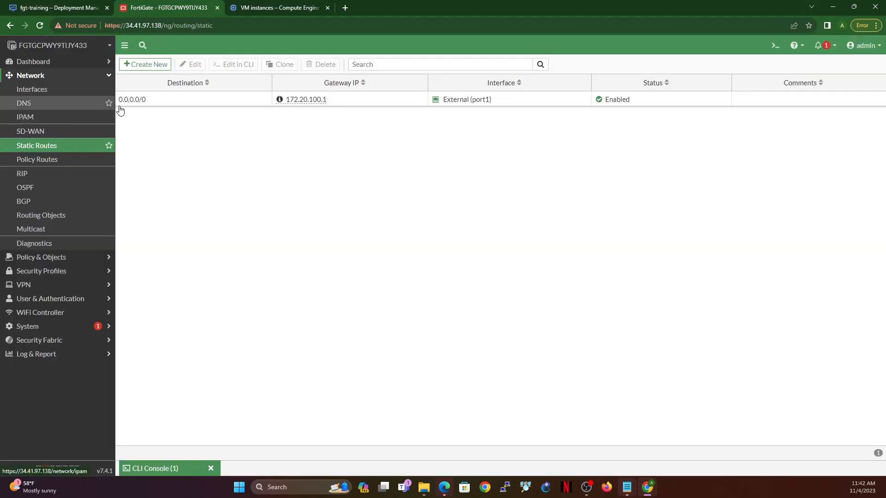
# Step: Copy debian-gui-linux-1-vm's internal IP from the VM instances list, ping 192.168.1.2 from the FortiGate CLI console, and minimize it
pyautogui.click(156, 467)
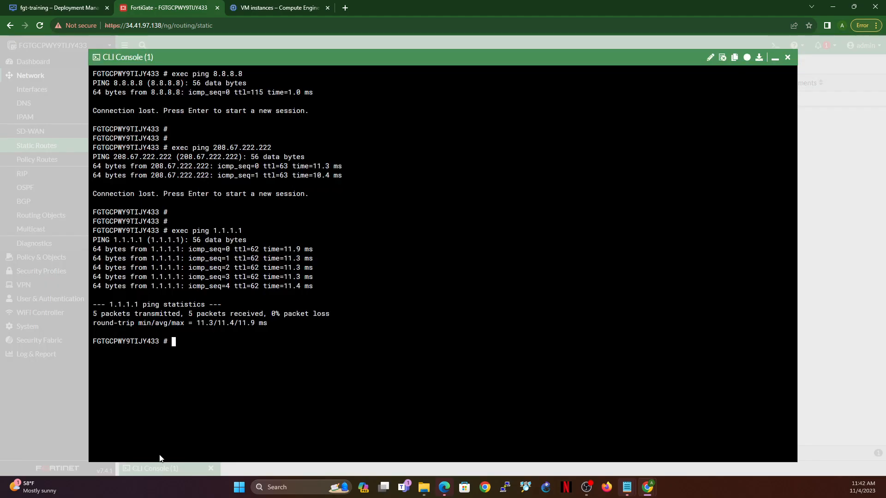
pyautogui.click(263, 8)
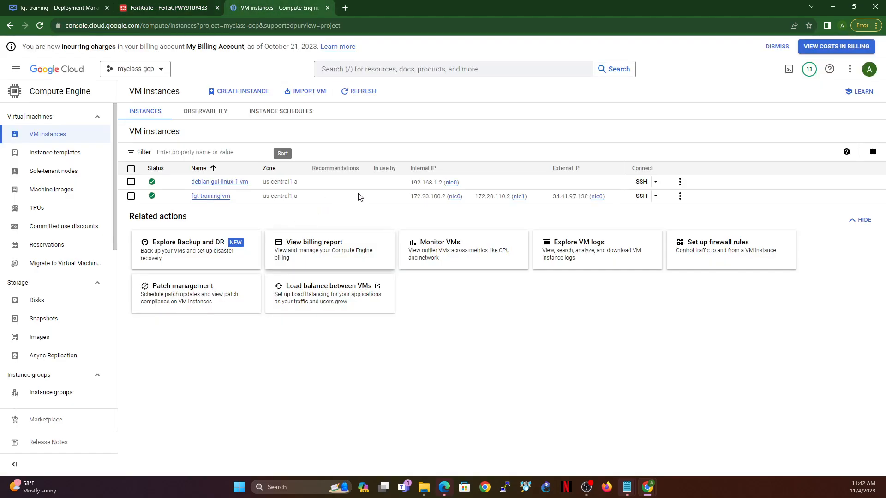
pyautogui.click(464, 183)
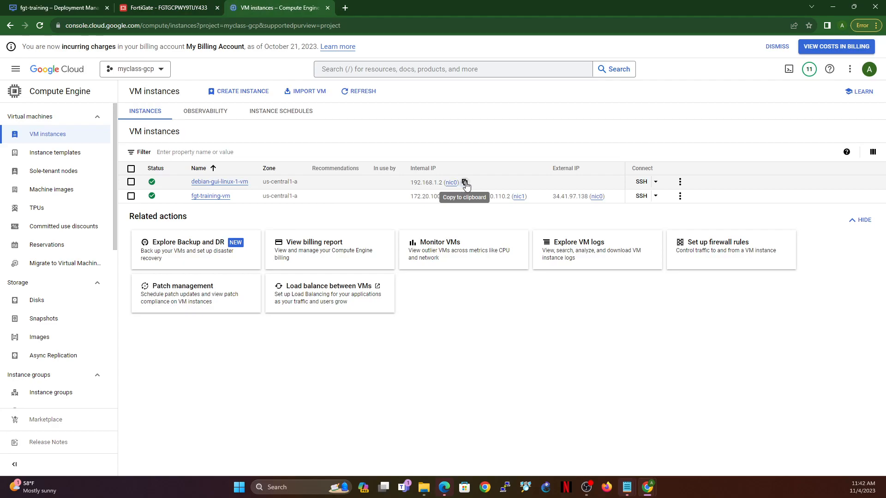
pyautogui.click(181, 8)
pyautogui.write('exe')
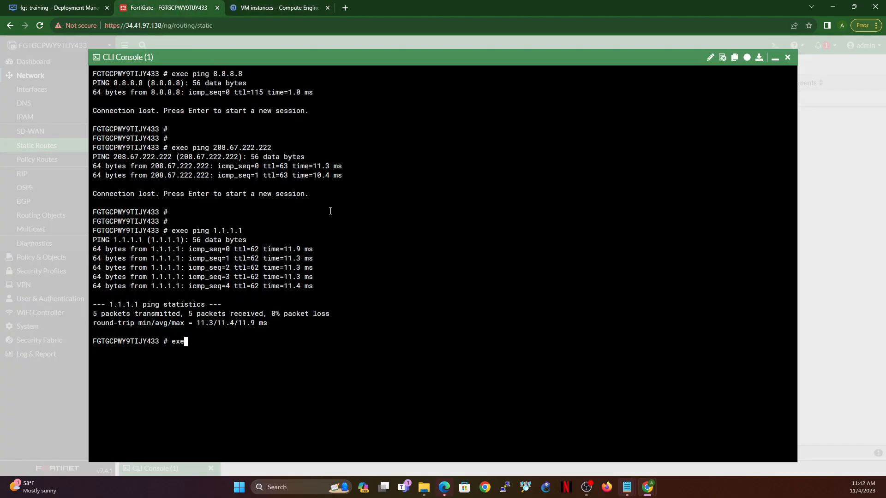
pyautogui.write('c ping')
pyautogui.write('192.168.1.2')
pyautogui.press('Return')
pyautogui.click(775, 57)
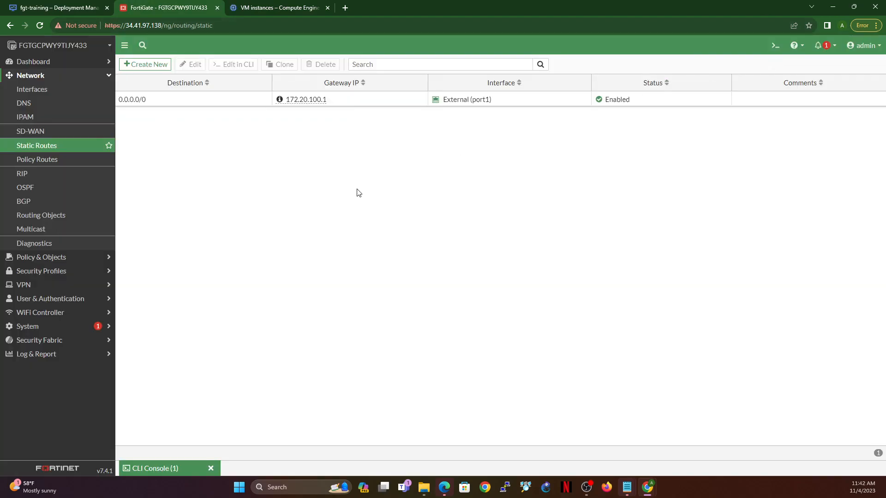
# Step: Check the Internal (port2) IP address, and start a new static route for 192.168.1.0/24 through Internal (port2)
pyautogui.click(44, 91)
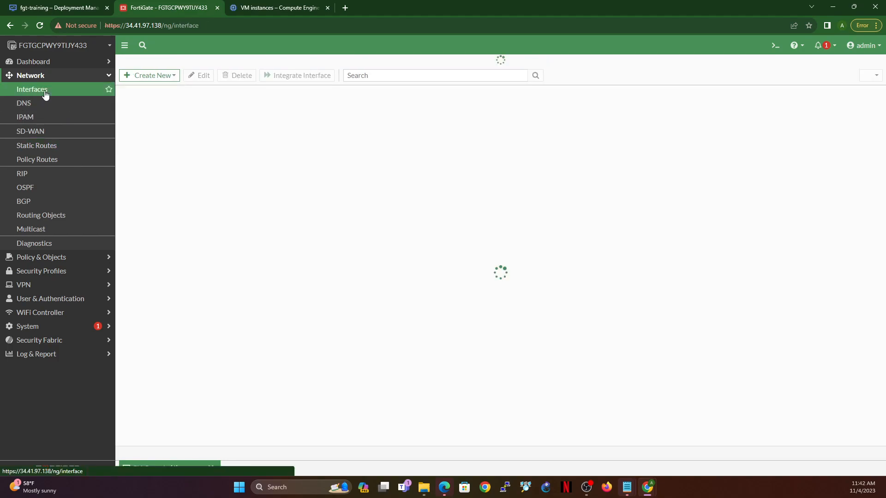
pyautogui.moveTo(410, 264); pyautogui.dragTo(455, 261)
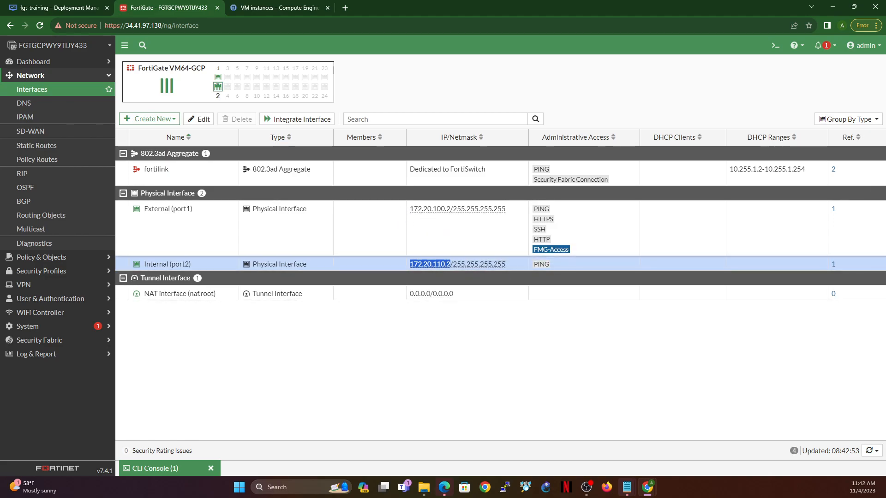
pyautogui.click(55, 146)
pyautogui.click(139, 64)
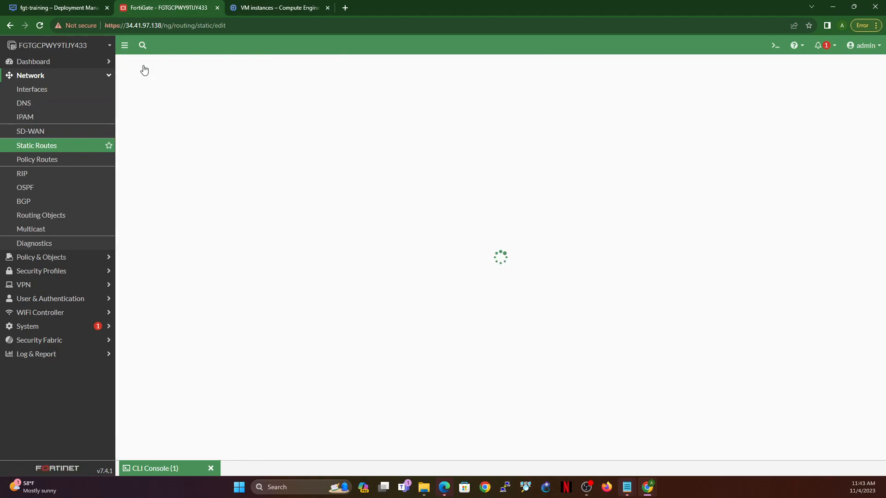
pyautogui.click(282, 132)
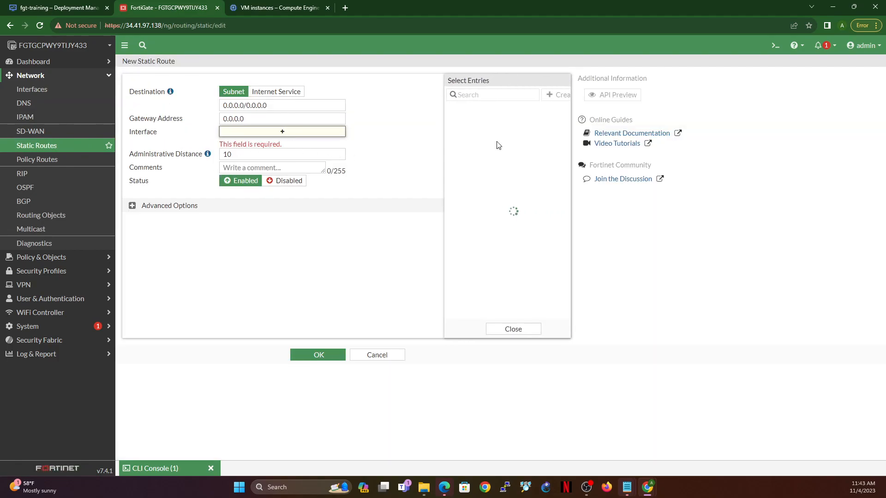
pyautogui.click(477, 137)
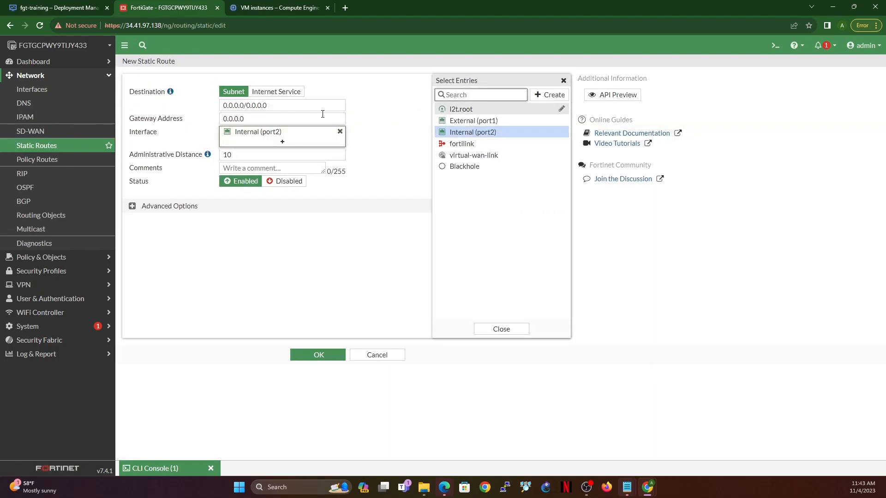
pyautogui.tripleClick(259, 105)
pyautogui.write('192.168.1.2')
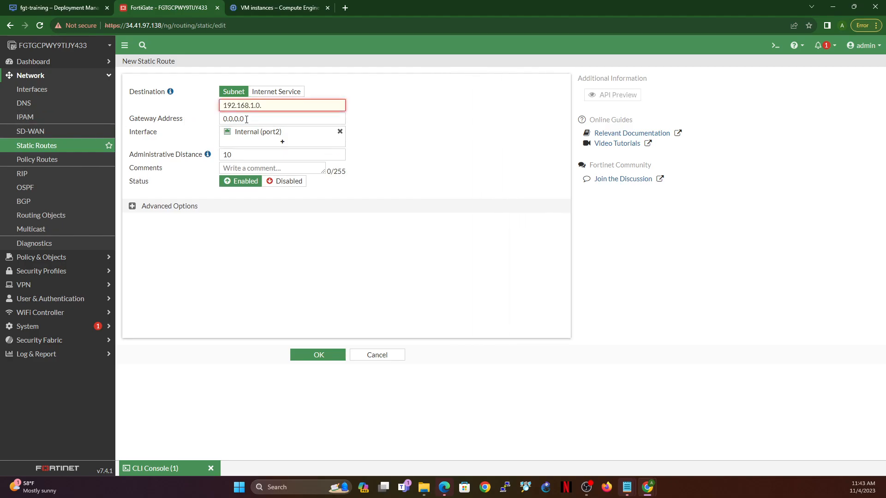
pyautogui.write('/24')
pyautogui.press('Tab')
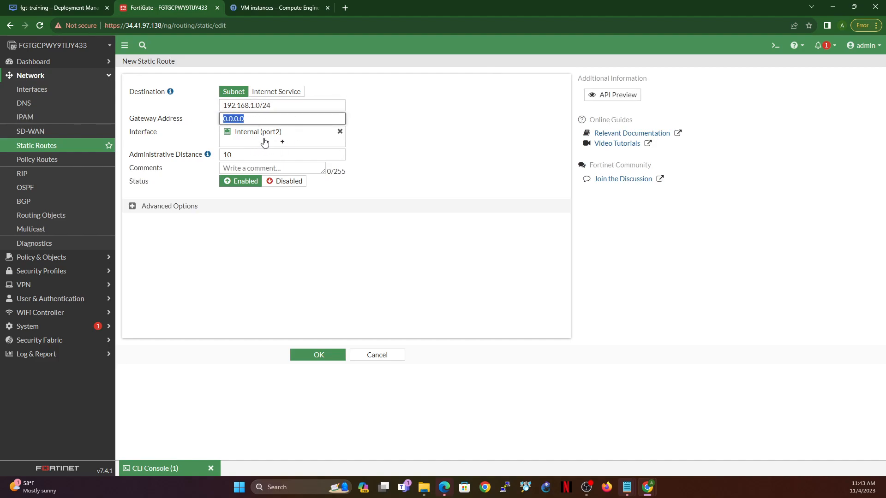
# Step: Set the new route's gateway address to 172.20.110.1, based on the port2 address, and save the route
pyautogui.moveTo(263, 136)
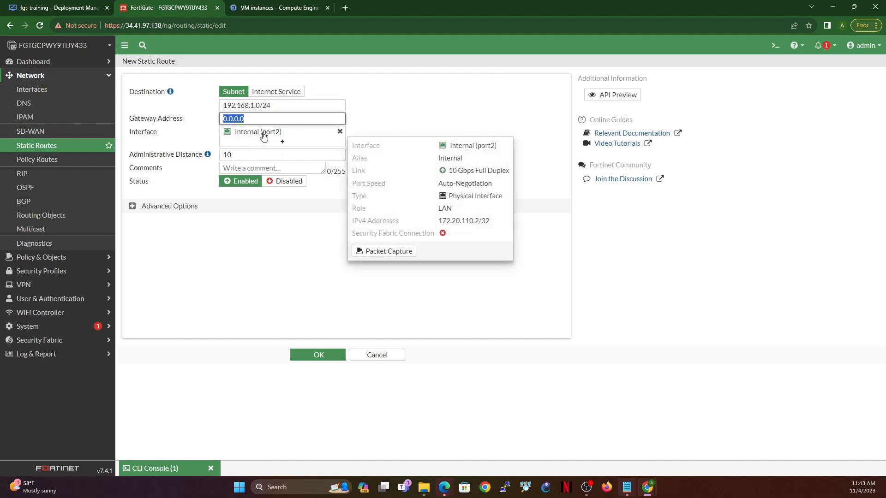
pyautogui.moveTo(439, 223); pyautogui.dragTo(482, 225)
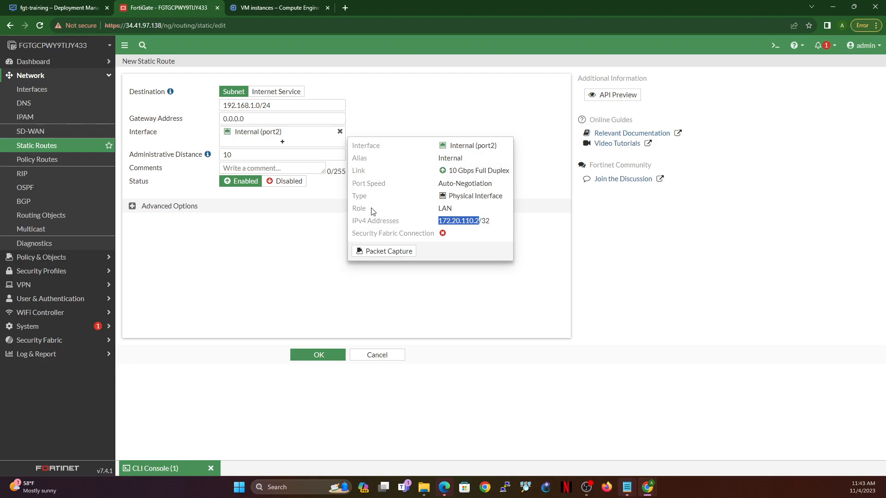
pyautogui.hotkey('ctrl', 'c')
pyautogui.click(270, 119)
pyautogui.hotkey('ctrl', 'v')
pyautogui.press('BackSpace')
pyautogui.write('1')
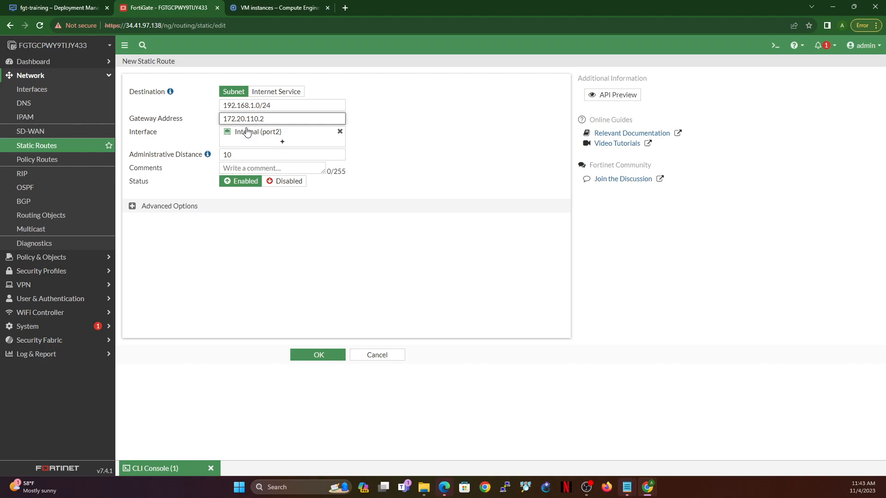
pyautogui.moveTo(247, 132)
pyautogui.click(317, 354)
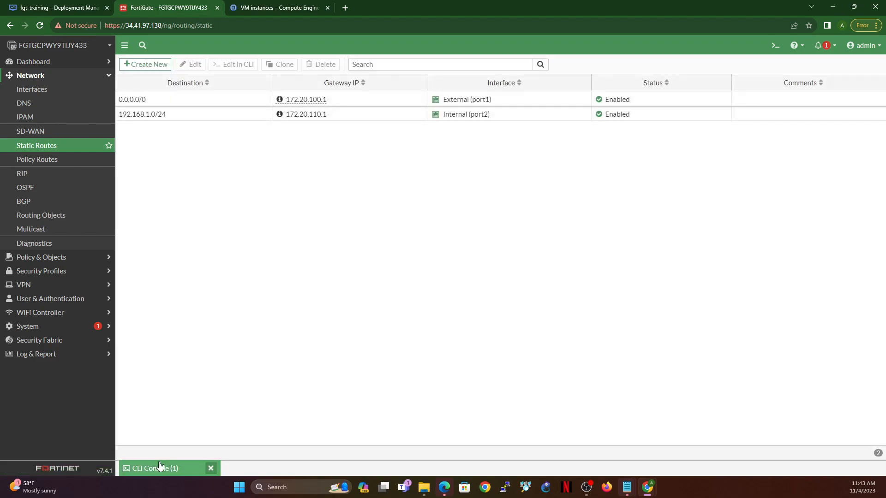
# Step: Repeat exec ping 192.168.1.2 in the FortiGate CLI console to test the new route, and minimize the console
pyautogui.click(160, 468)
pyautogui.press('Up')
pyautogui.press('Return')
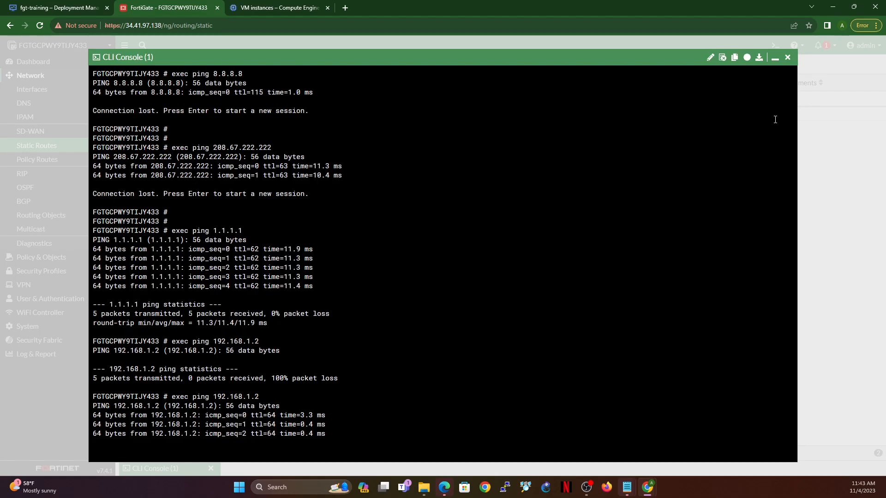
pyautogui.click(775, 58)
# Step: Change the Internal (port2) interface's manual IP/netmask to 172.20.110.2/255.255.255.0 and save it
pyautogui.moveTo(280, 116)
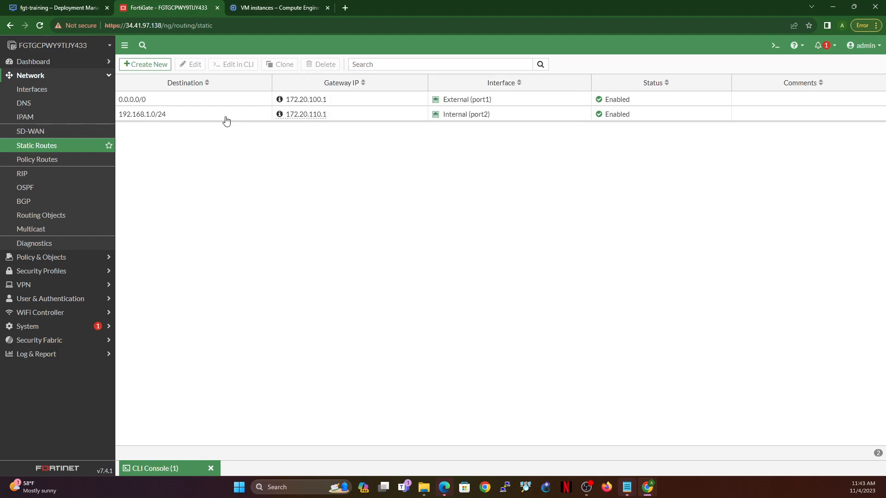
pyautogui.click(34, 91)
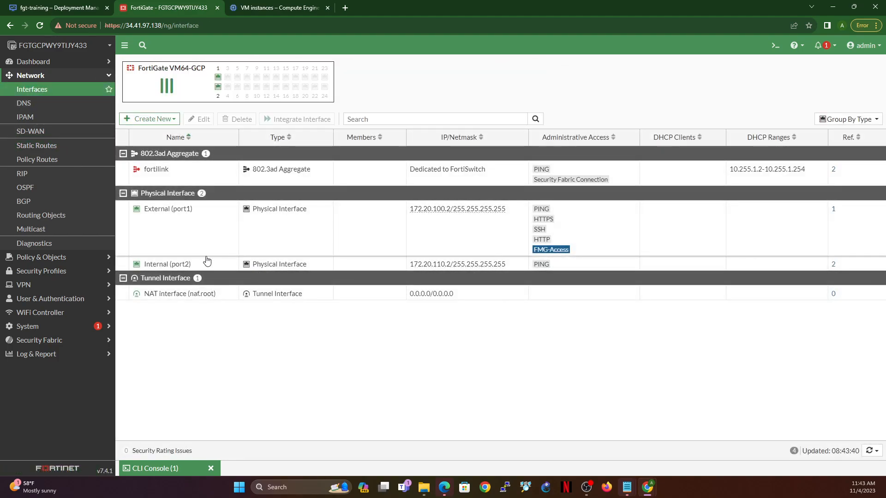
pyautogui.doubleClick(204, 265)
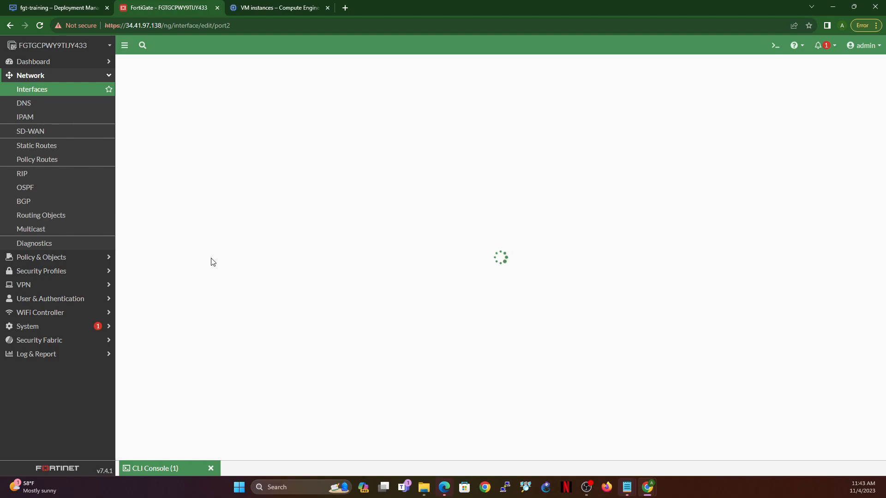
pyautogui.click(278, 207)
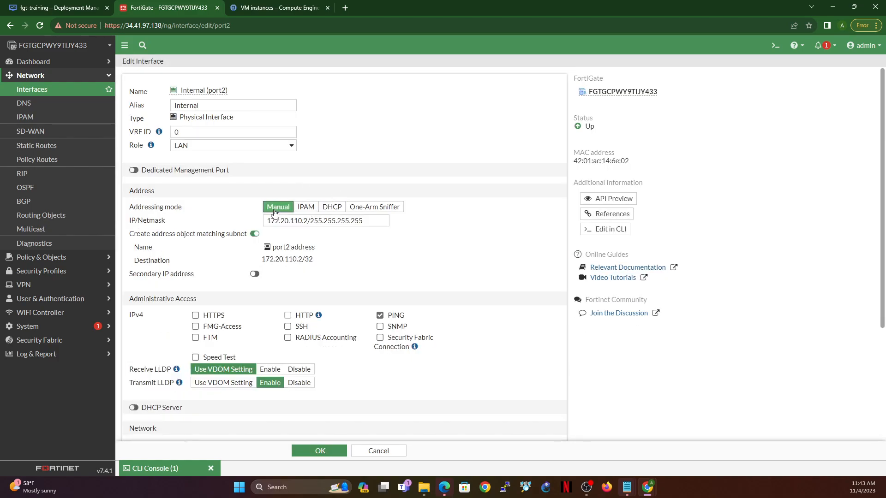
pyautogui.moveTo(350, 221); pyautogui.dragTo(375, 222)
pyautogui.click(372, 220)
pyautogui.write('0')
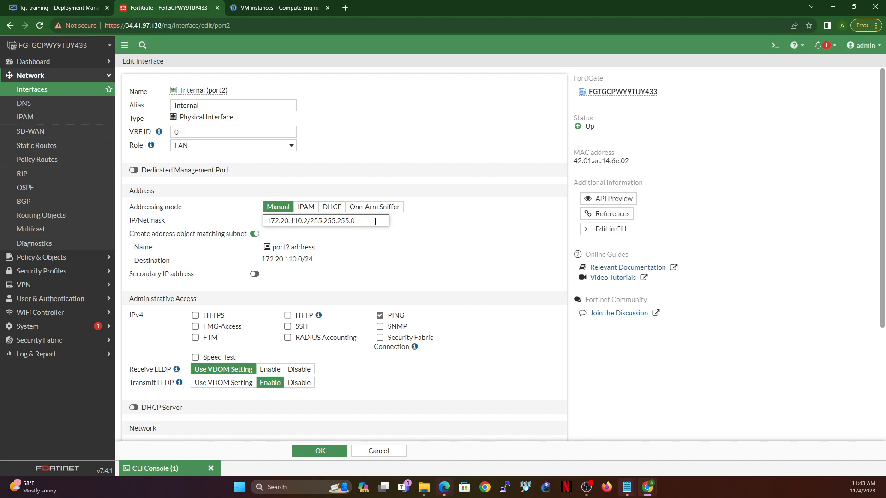
pyautogui.click(316, 453)
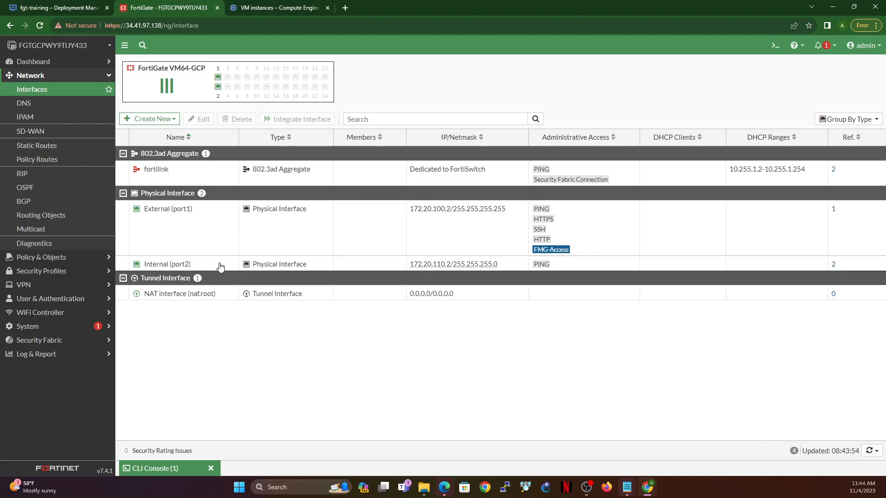
# Step: Rerun the ping to 192.168.1.2 from the CLI console with the edited port2 netmask, and minimize the console
pyautogui.click(169, 470)
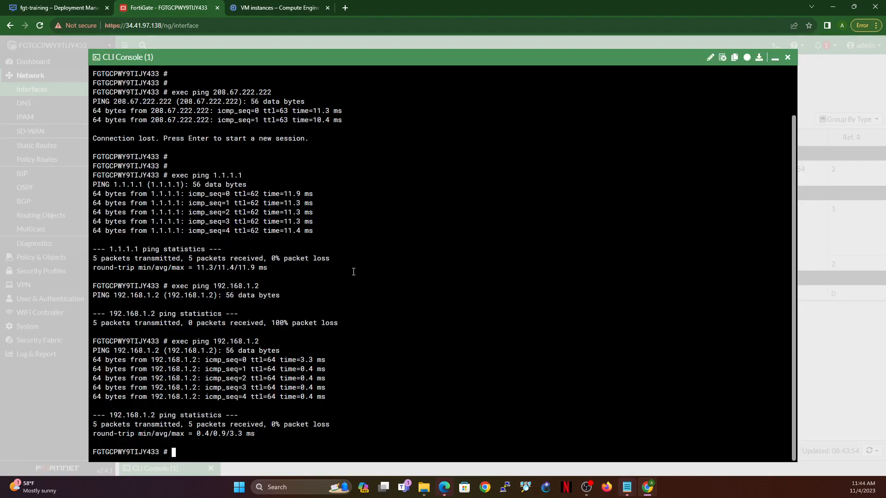
pyautogui.press('Up')
pyautogui.press('Return')
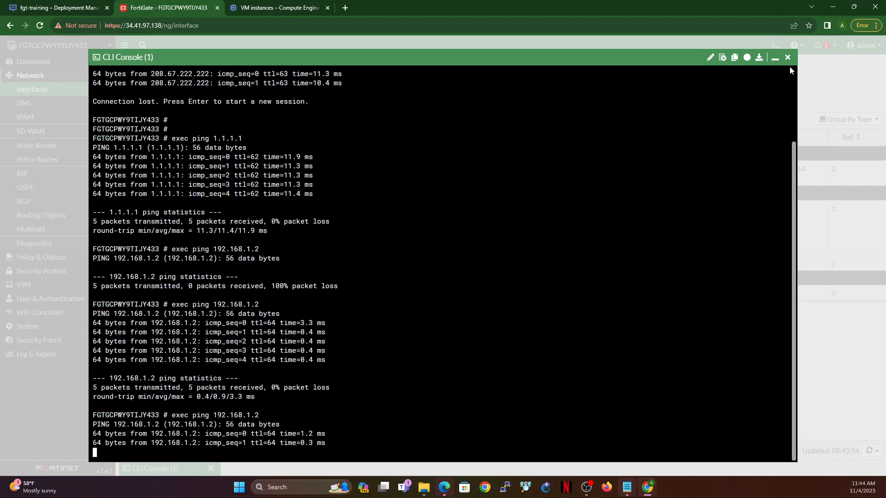
pyautogui.click(773, 61)
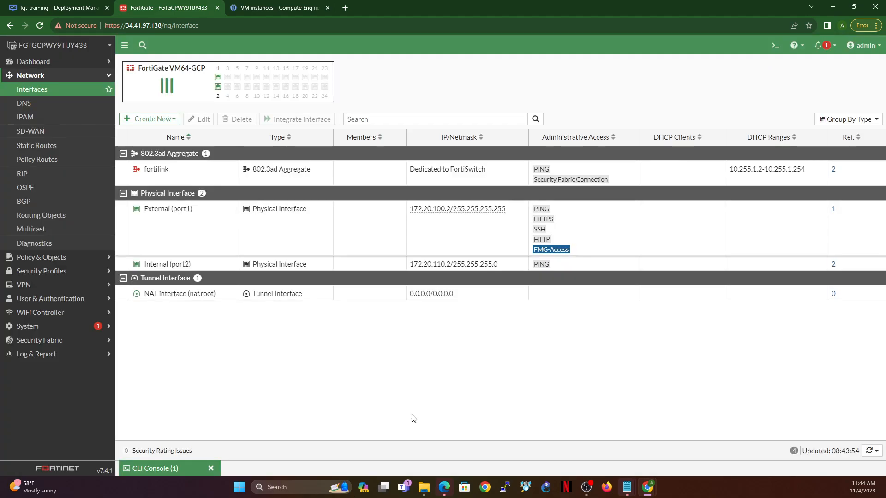
# Step: Switch to debian-gui-linux-1-vm's SSH window, stop the running ping, rerun ping 8.8.8.8 and stop it
pyautogui.moveTo(648, 488)
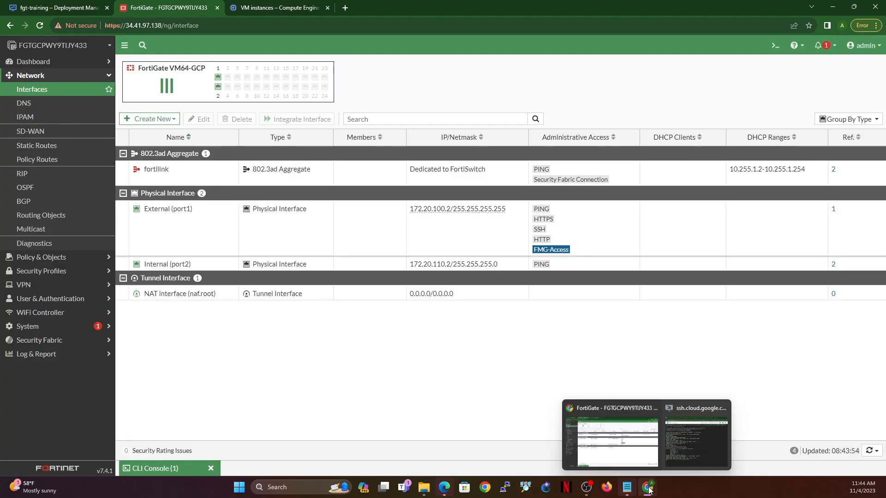
pyautogui.click(701, 436)
pyautogui.hotkey('ctrl', 'c')
pyautogui.hotkey('ctrl', 'c')
pyautogui.press('Up')
pyautogui.press('Return')
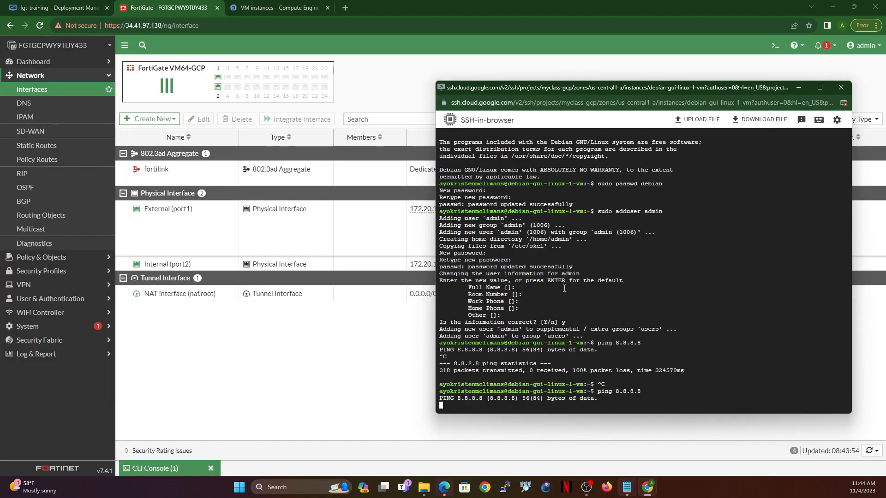
pyautogui.hotkey('ctrl', 'c')
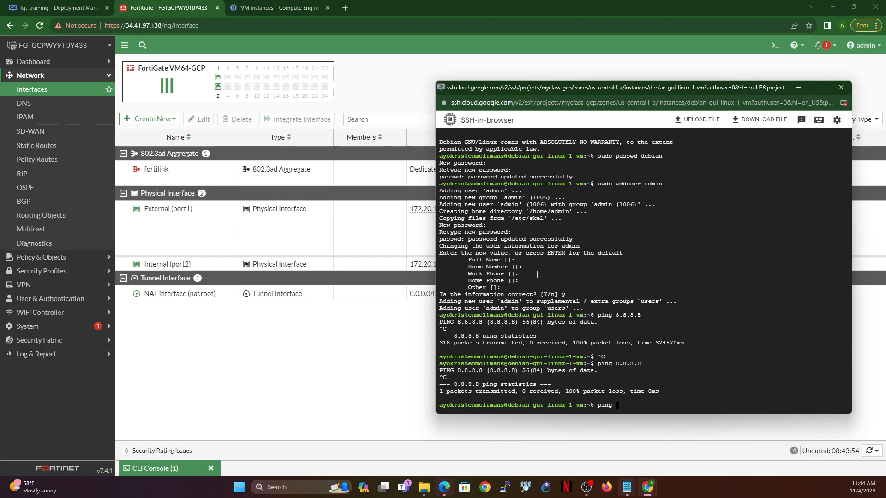
# Step: Run ping 182.20.110.2 from the Debian VM's SSH session
pyautogui.write('ping 182.20')
pyautogui.moveTo(607, 87); pyautogui.dragTo(671, 85)
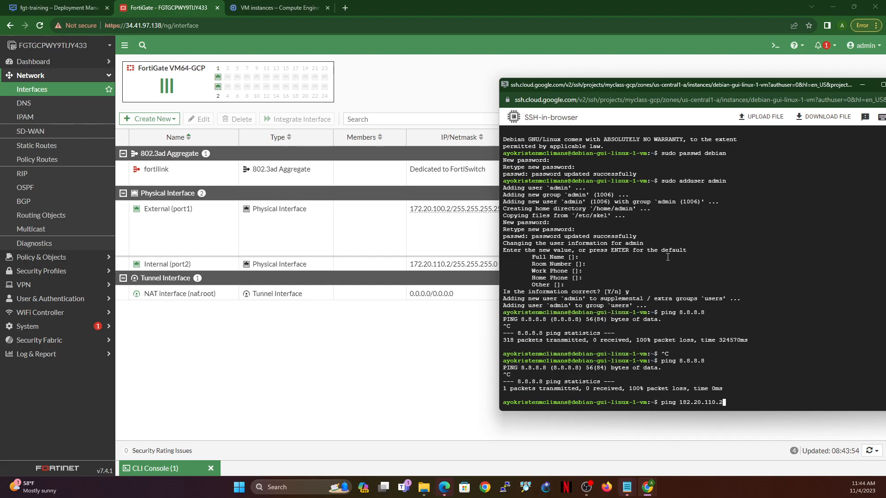
pyautogui.write('.110.2')
pyautogui.press('Return')
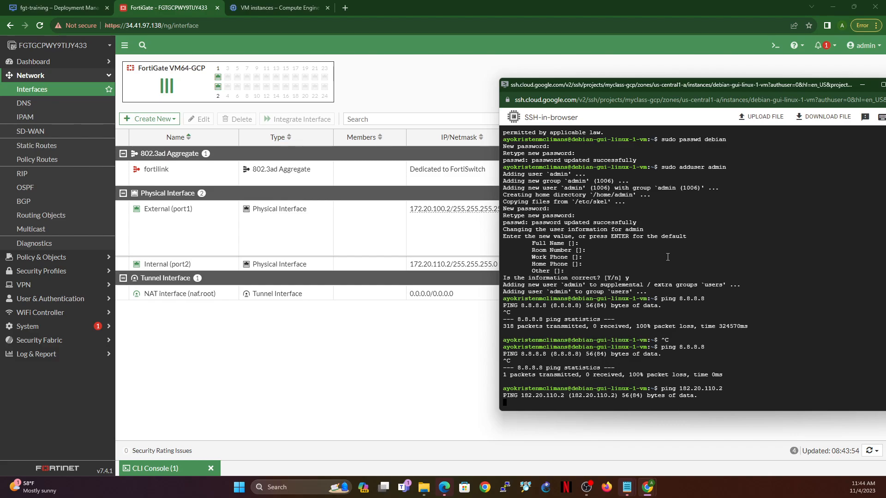
# Step: Start a new firewall policy named Internal to External, with incoming interface Internal (port2) and outgoing interface External (port1)
pyautogui.click(44, 257)
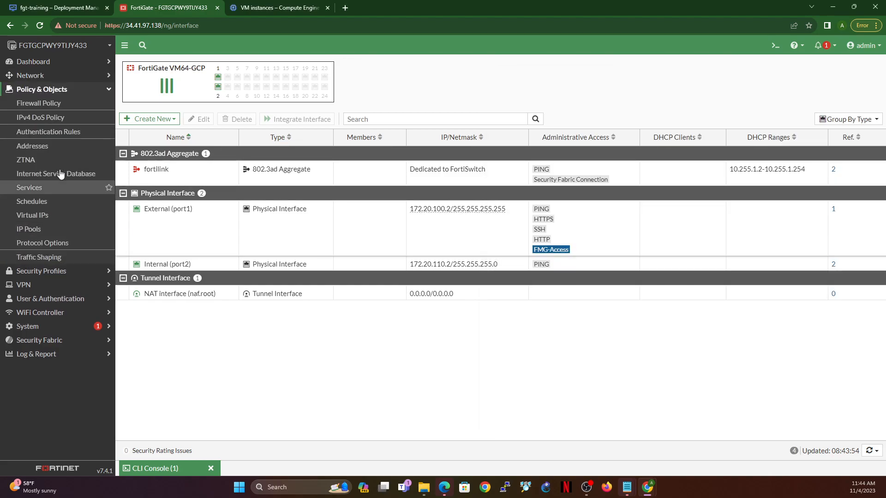
pyautogui.click(51, 106)
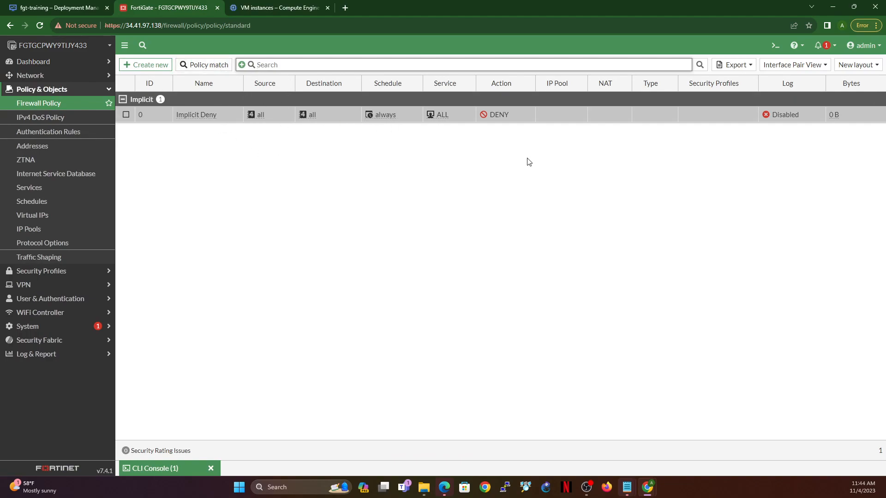
pyautogui.click(146, 65)
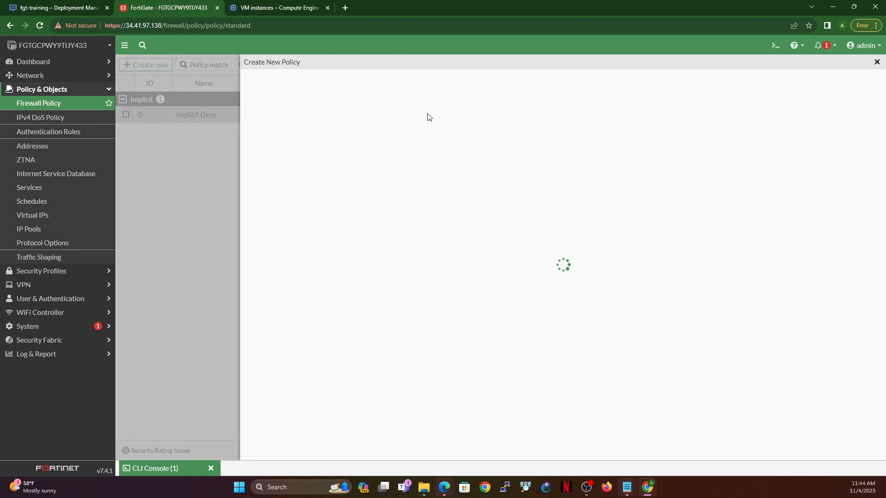
pyautogui.click(427, 100)
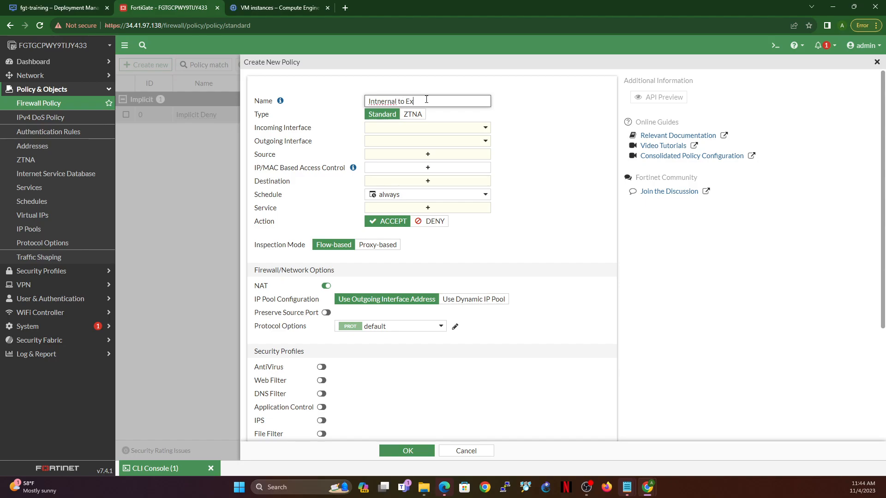
pyautogui.press('BackSpace')
pyautogui.press('BackSpace')
pyautogui.press('BackSpace')
pyautogui.press('BackSpace')
pyautogui.press('BackSpace')
pyautogui.press('BackSpace')
pyautogui.press('BackSpace')
pyautogui.press('BackSpace')
pyautogui.press('BackSpace')
pyautogui.click(438, 133)
pyautogui.click(405, 179)
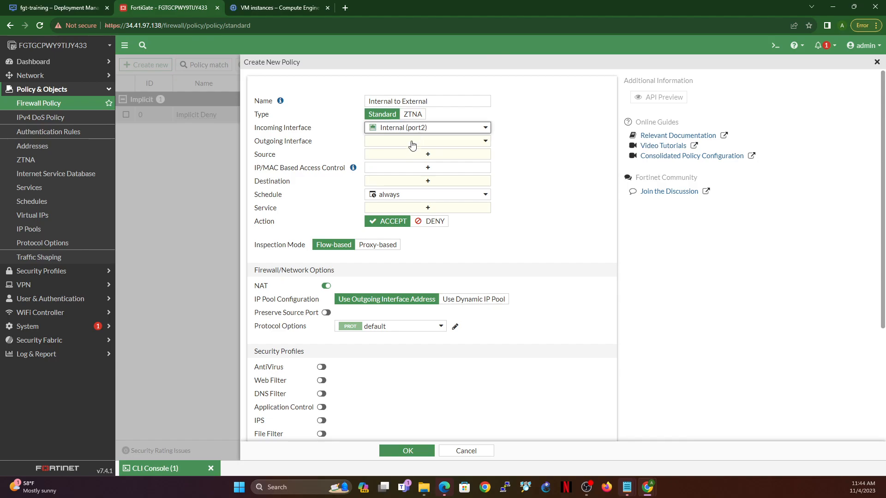
pyautogui.click(414, 143)
pyautogui.click(412, 180)
# Step: Set the policy's source and destination to all and its service to ALL
pyautogui.click(418, 155)
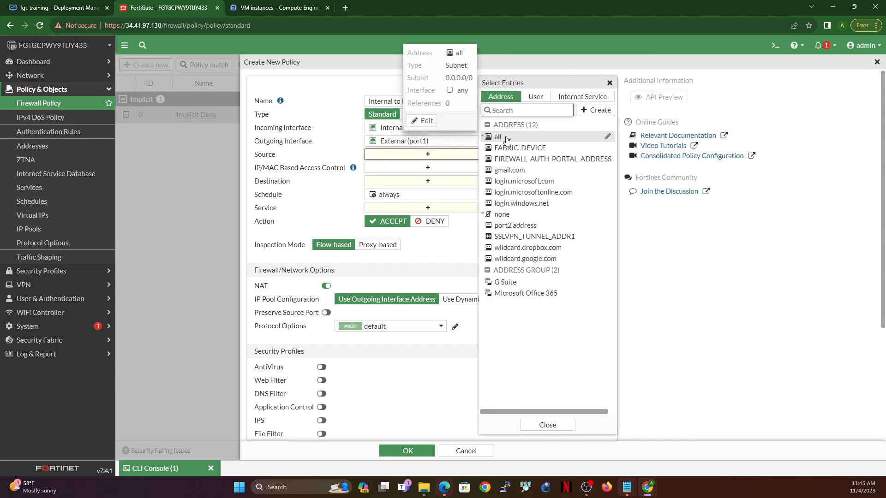
pyautogui.click(506, 138)
pyautogui.click(424, 191)
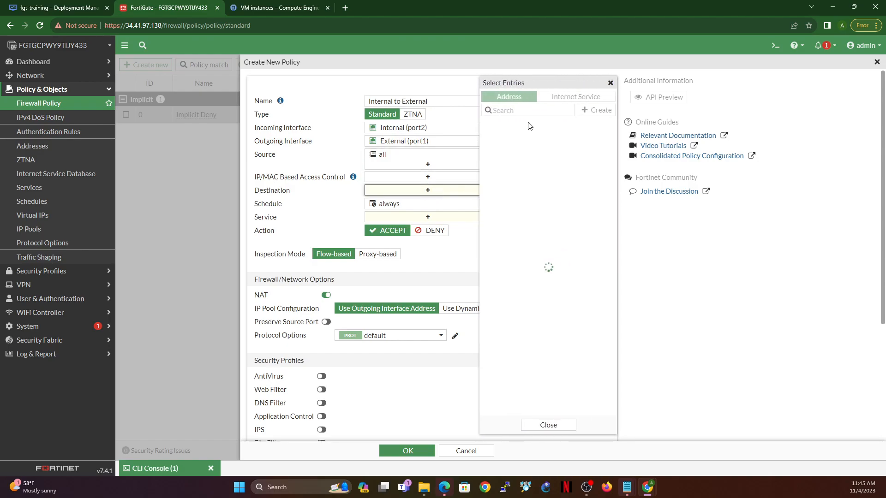
pyautogui.click(498, 136)
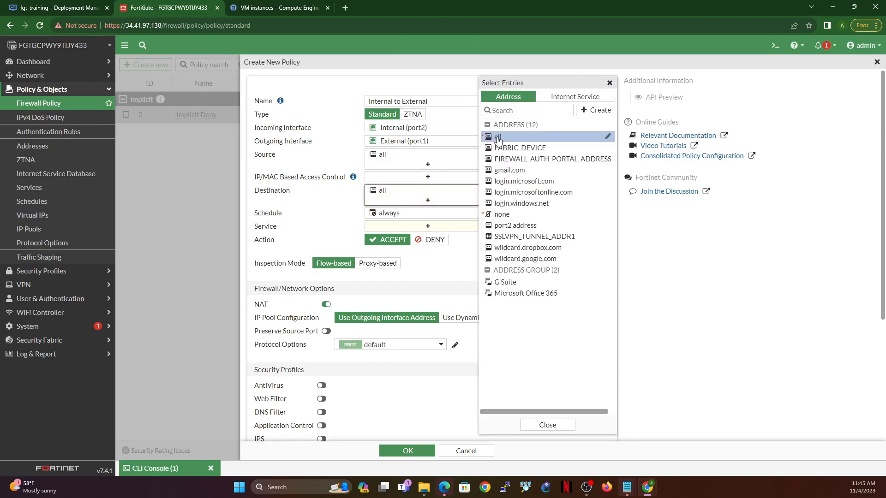
pyautogui.click(433, 227)
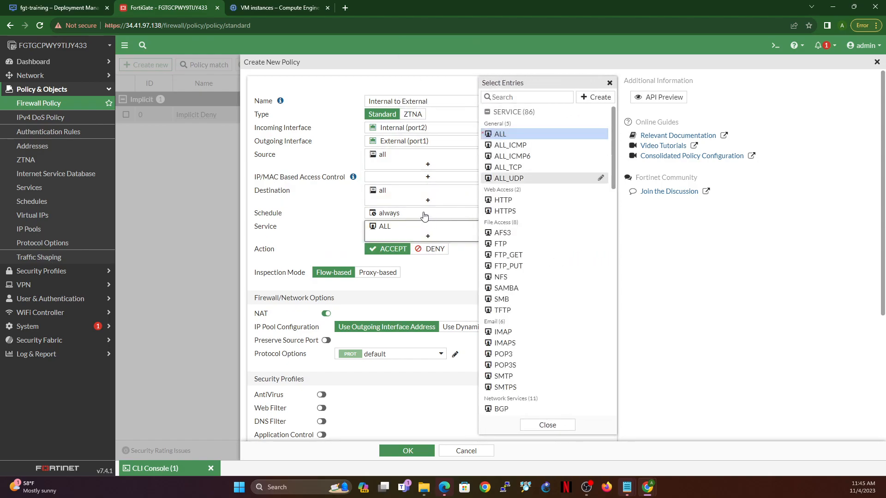
# Step: Log all sessions for allowed traffic on the Internal to External policy and save the policy
pyautogui.scroll(-4, 263, 198)
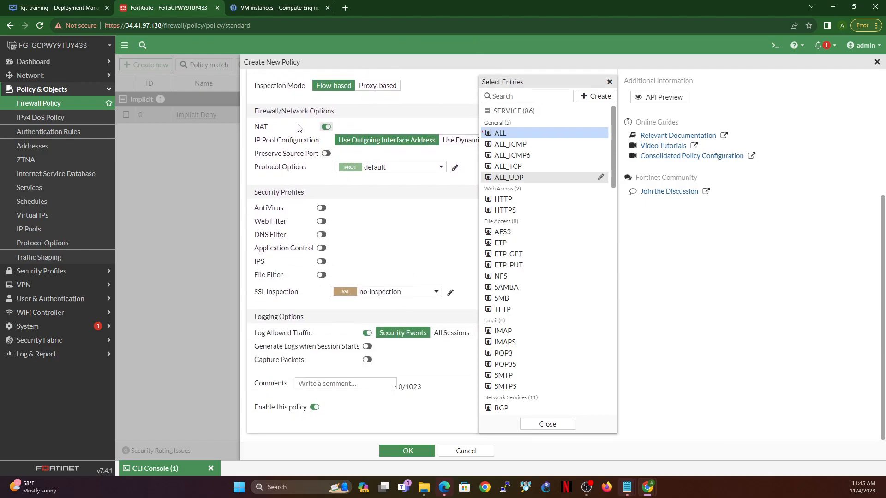
pyautogui.click(456, 333)
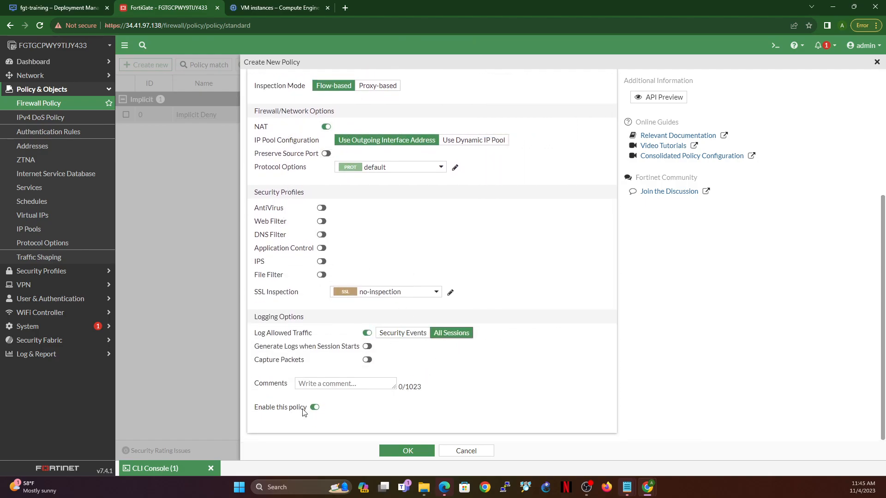
pyautogui.click(408, 451)
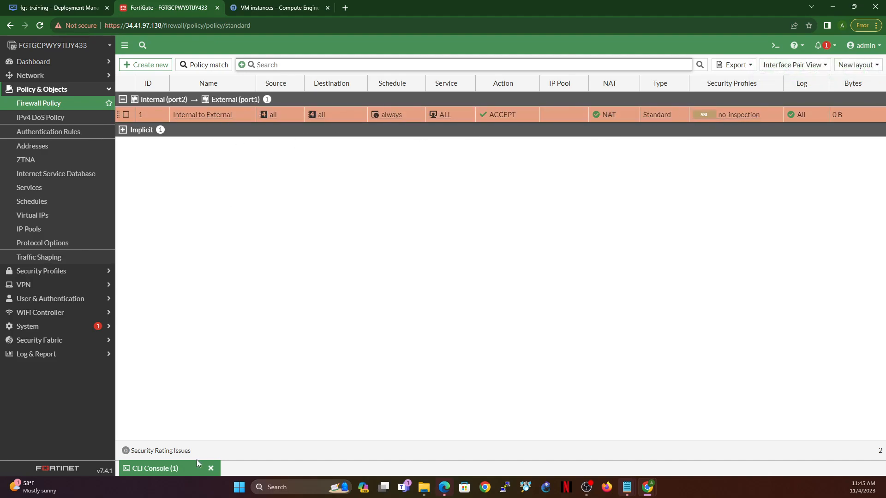
# Step: Rerun exec ping 1.1.1.1 in the FortiGate's CLI console
pyautogui.click(179, 469)
pyautogui.press('Up')
pyautogui.press('Up')
pyautogui.press('Return')
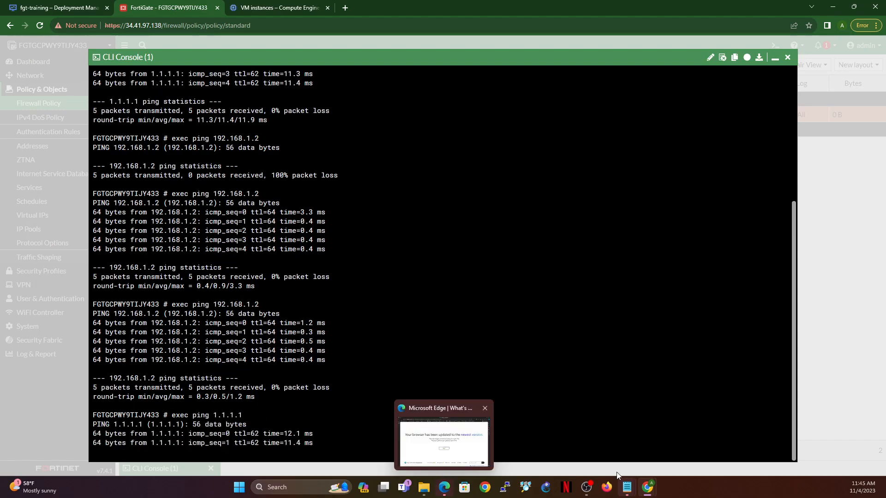
# Step: Switch to debian-gui-linux-1-vm's SSH window, stop the running ping and rerun ping 8.8.8.8
pyautogui.moveTo(648, 487)
pyautogui.click(683, 446)
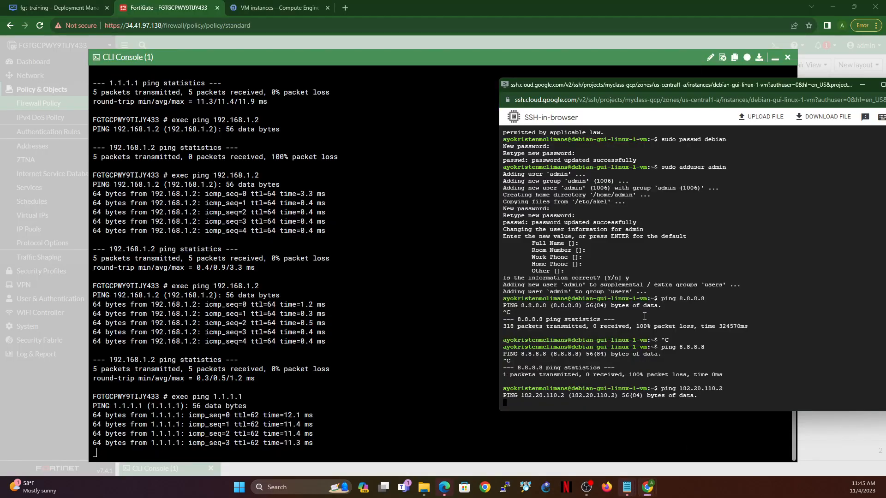
pyautogui.hotkey('ctrl', 'c')
pyautogui.hotkey('ctrl', 'c')
pyautogui.press('Up')
pyautogui.press('Up')
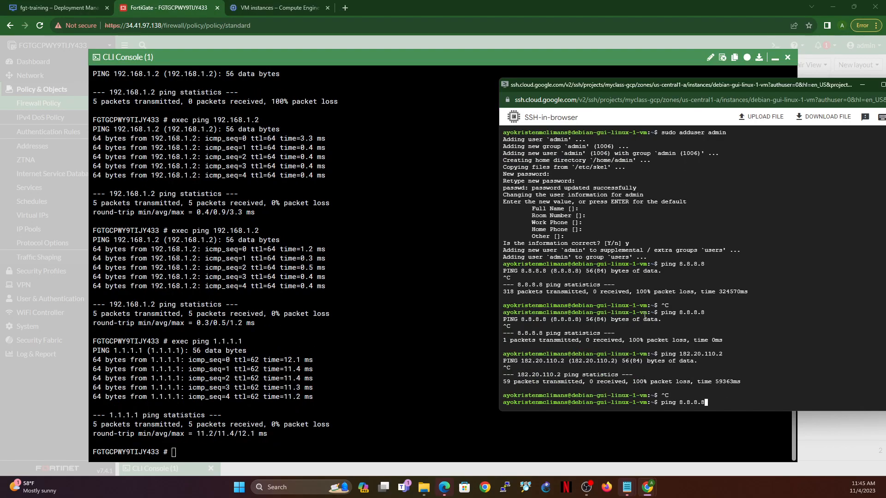
pyautogui.press('Return')
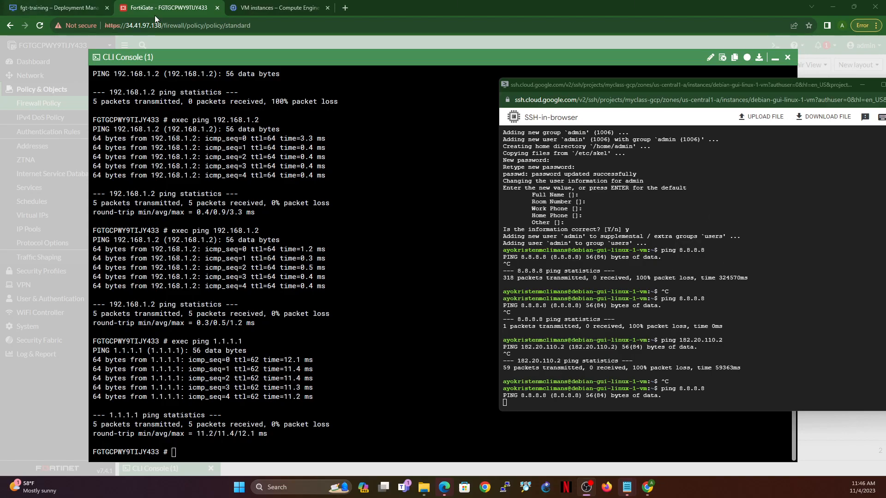
# Step: Switch to Google Cloud, open the internal-vpc network's details and examine its subnets
pyautogui.click(57, 6)
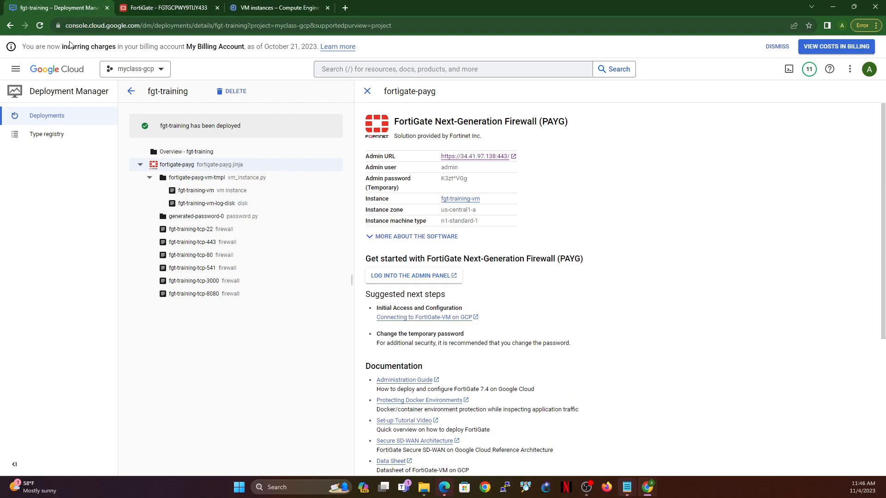
pyautogui.click(10, 75)
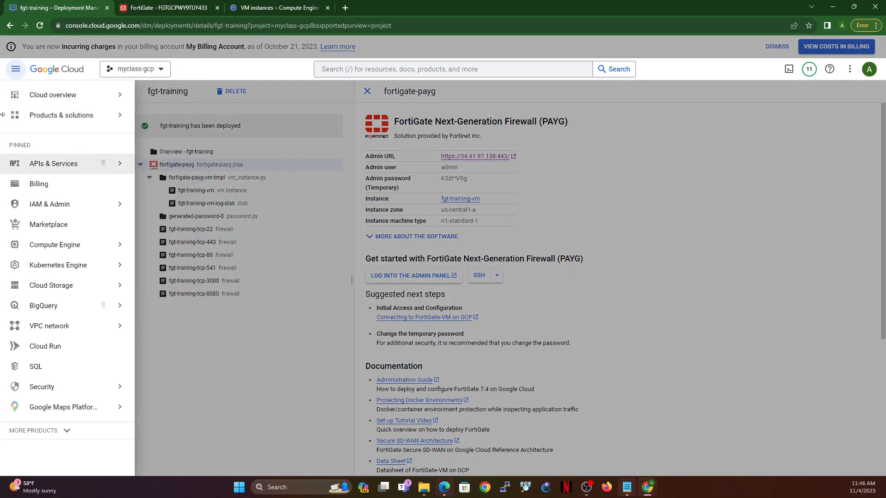
pyautogui.moveTo(92, 327)
pyautogui.click(165, 336)
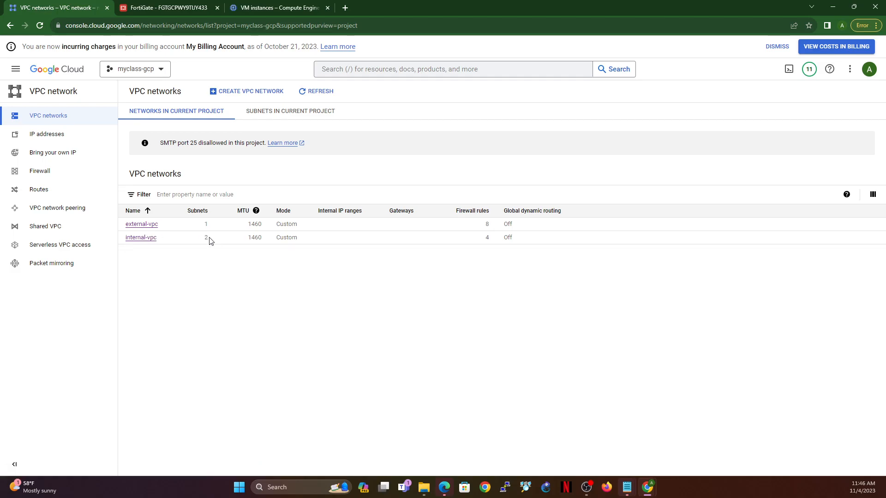
pyautogui.click(136, 238)
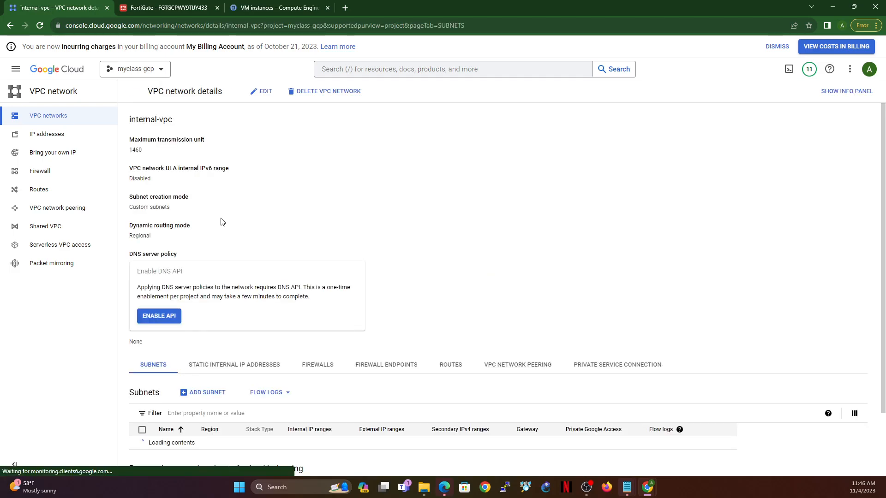
pyautogui.scroll(-2, 302, 390)
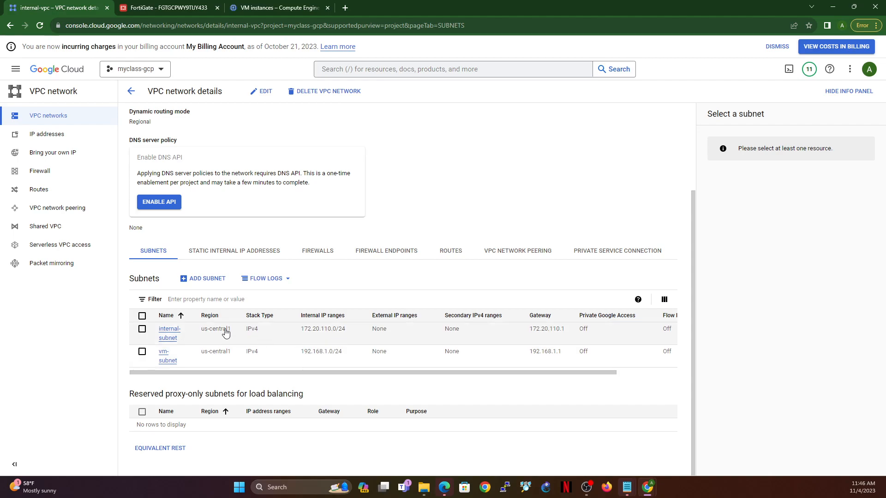
# Step: Examine internal-vpc's firewall rules, including the IPv4 ranges of internal-egress and internal-ingress and the rule priorities
pyautogui.click(307, 258)
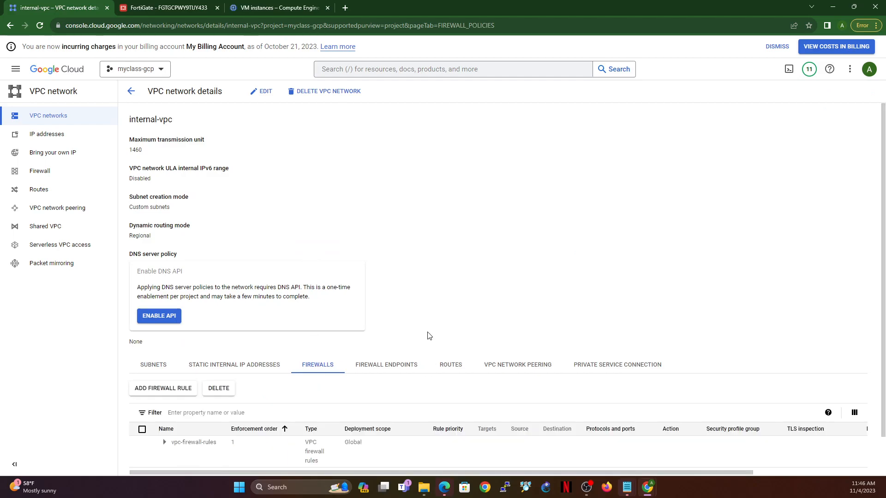
pyautogui.scroll(-1, 429, 335)
pyautogui.click(164, 399)
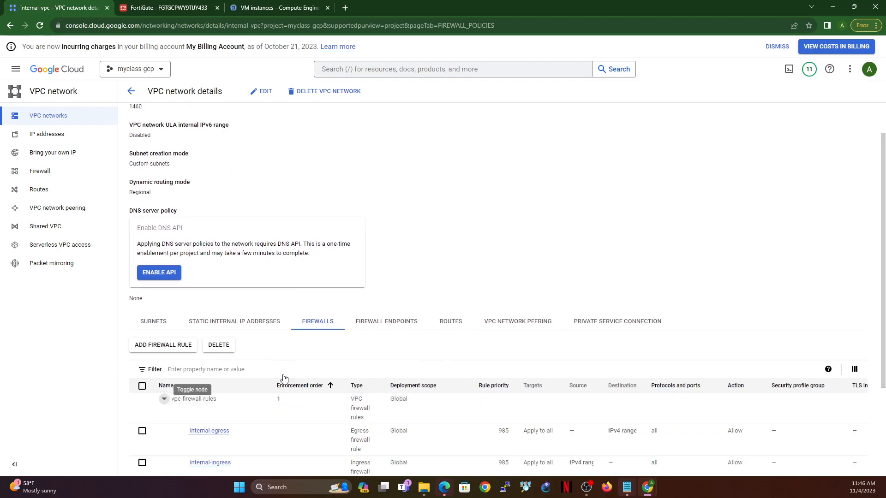
pyautogui.scroll(-3, 226, 341)
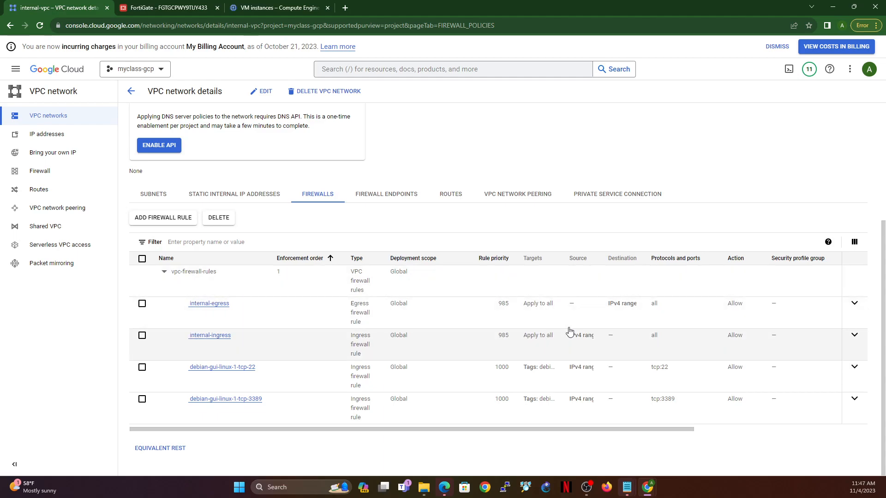
pyautogui.click(854, 303)
pyautogui.moveTo(600, 322); pyautogui.dragTo(653, 328)
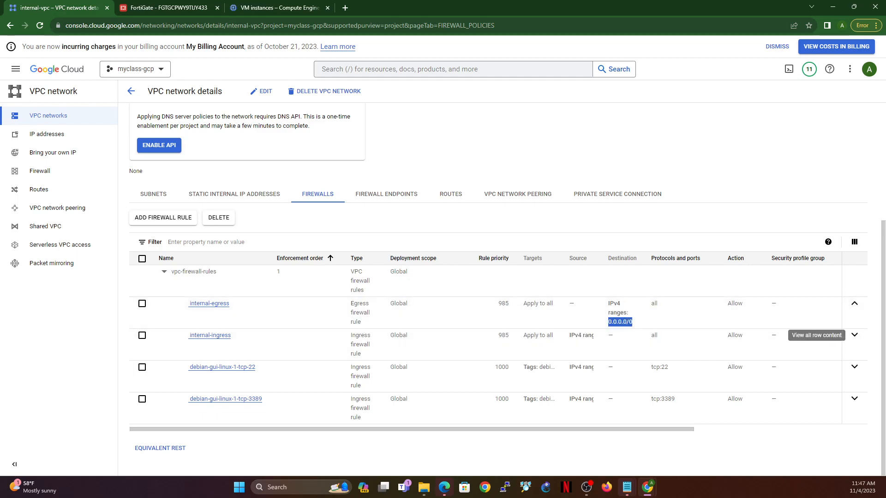
pyautogui.click(853, 337)
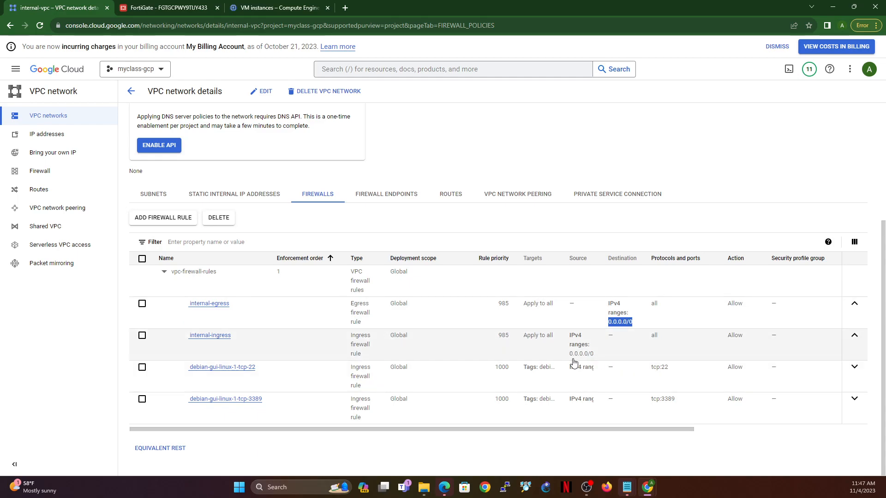
pyautogui.moveTo(573, 362); pyautogui.dragTo(595, 360)
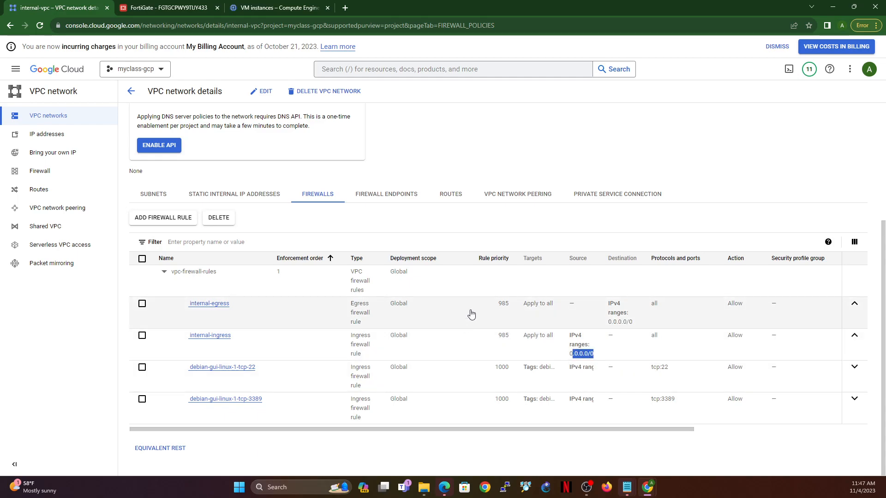
pyautogui.moveTo(649, 432); pyautogui.dragTo(476, 437)
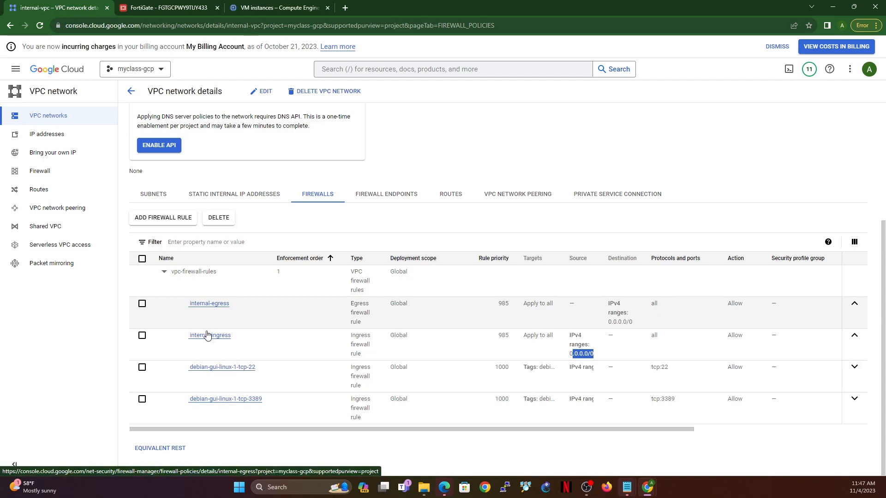
pyautogui.moveTo(368, 431); pyautogui.dragTo(235, 439)
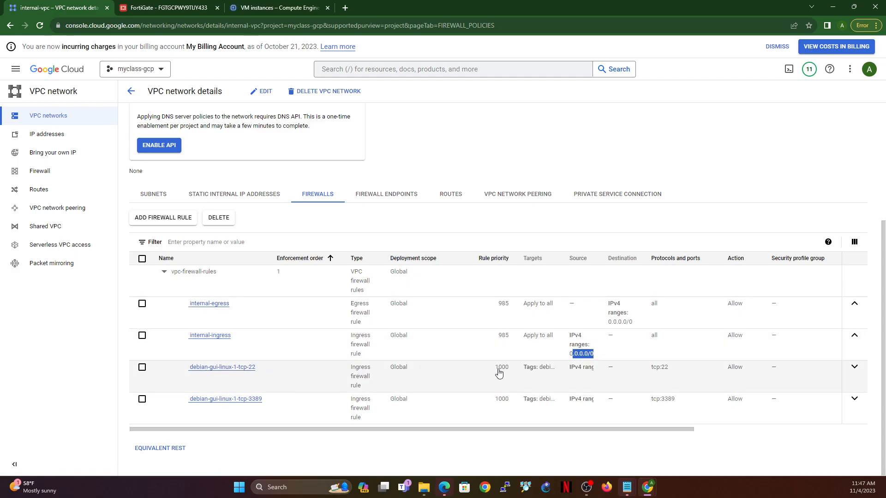
pyautogui.doubleClick(504, 336)
pyautogui.doubleClick(502, 368)
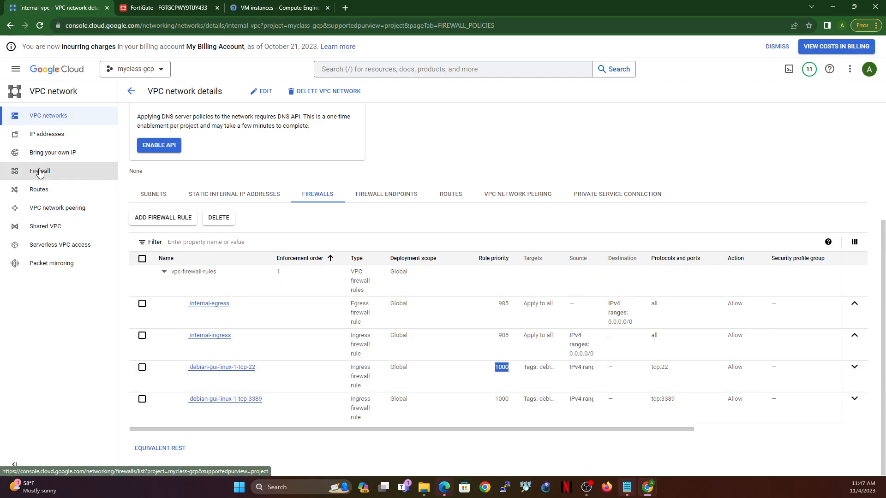
# Step: Review the VPC routes' destination ranges and delete the default internet route belonging to internal-vpc
pyautogui.click(39, 189)
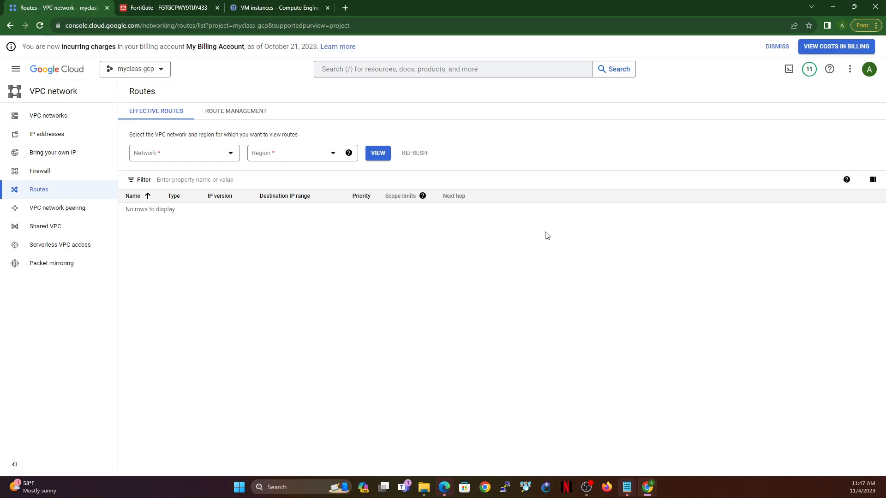
pyautogui.click(215, 114)
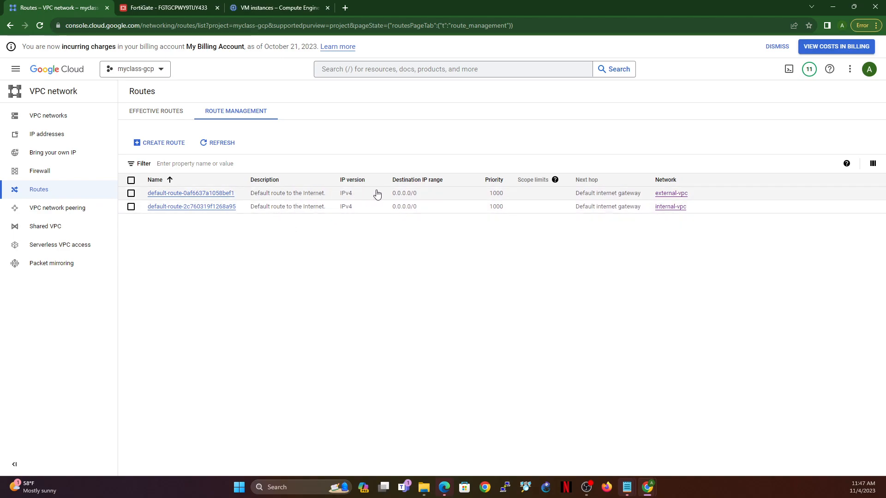
pyautogui.moveTo(388, 194); pyautogui.dragTo(416, 198)
pyautogui.moveTo(393, 208); pyautogui.dragTo(418, 213)
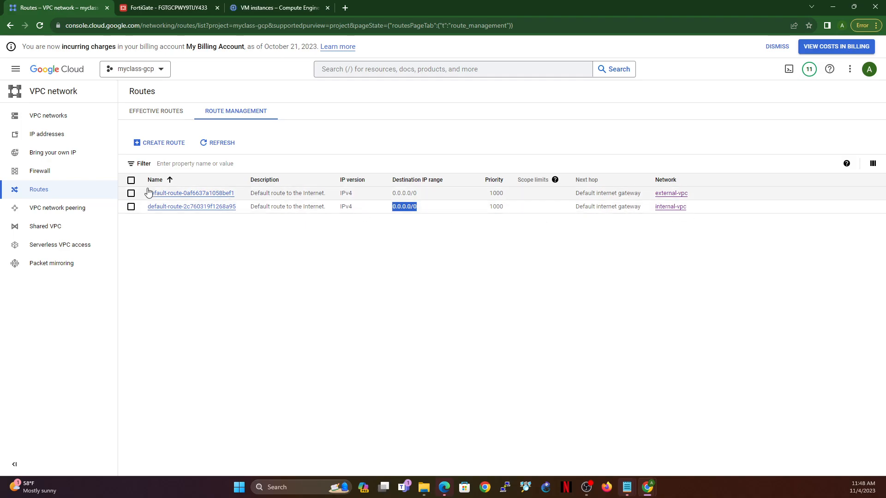
pyautogui.click(131, 206)
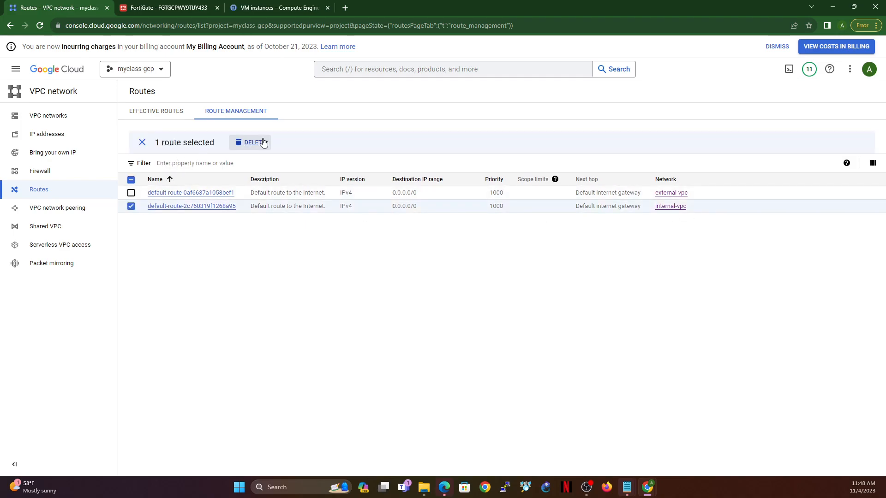
pyautogui.click(253, 143)
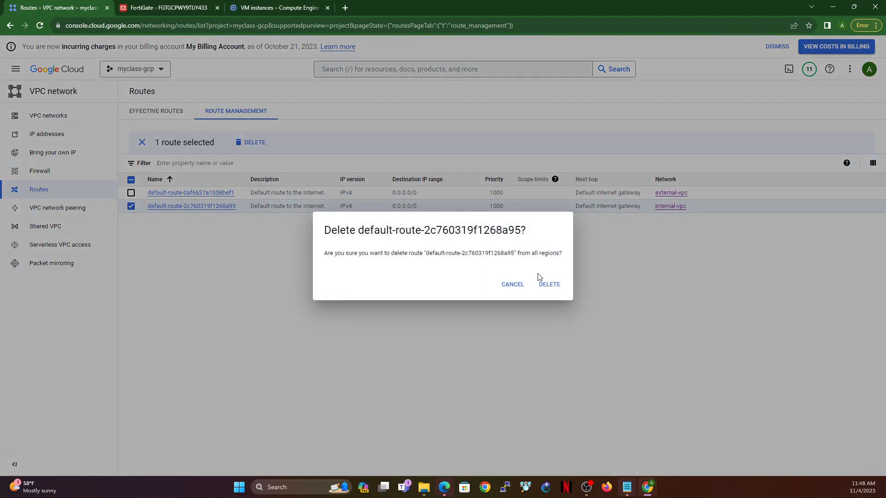
pyautogui.click(549, 286)
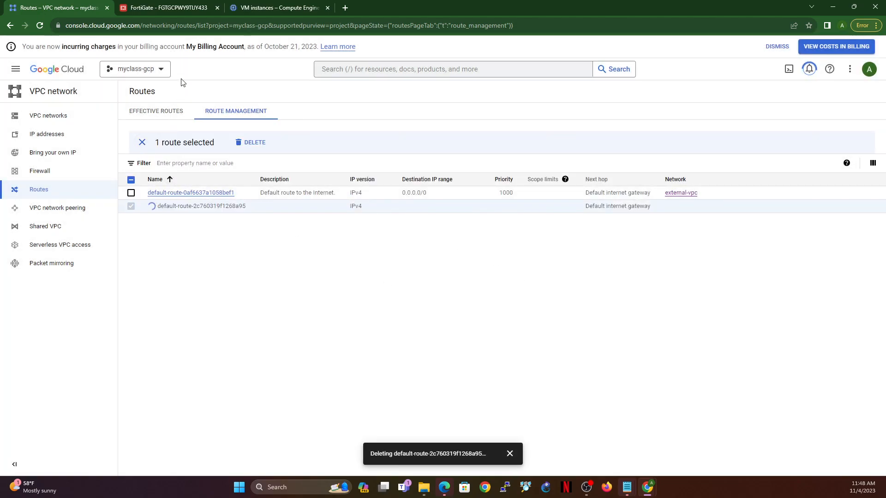
# Step: Start a new VPC route named fgt-route on the internal-vpc network
pyautogui.click(166, 115)
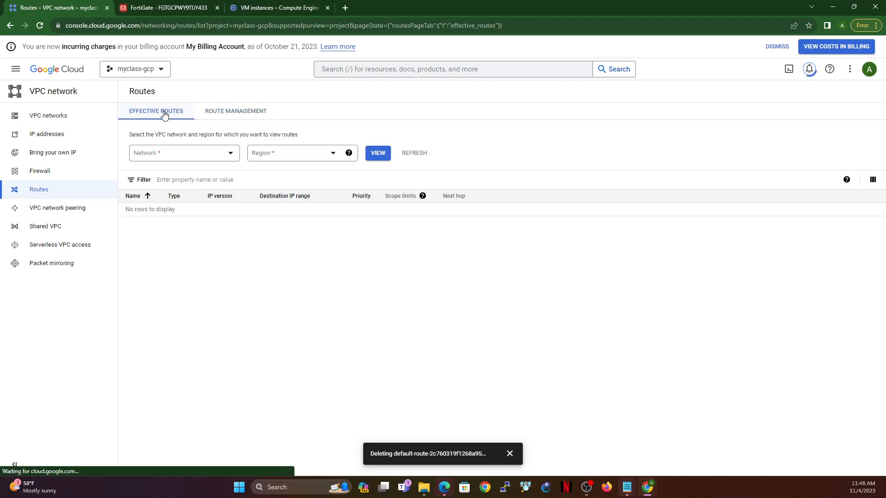
pyautogui.click(232, 112)
pyautogui.click(157, 143)
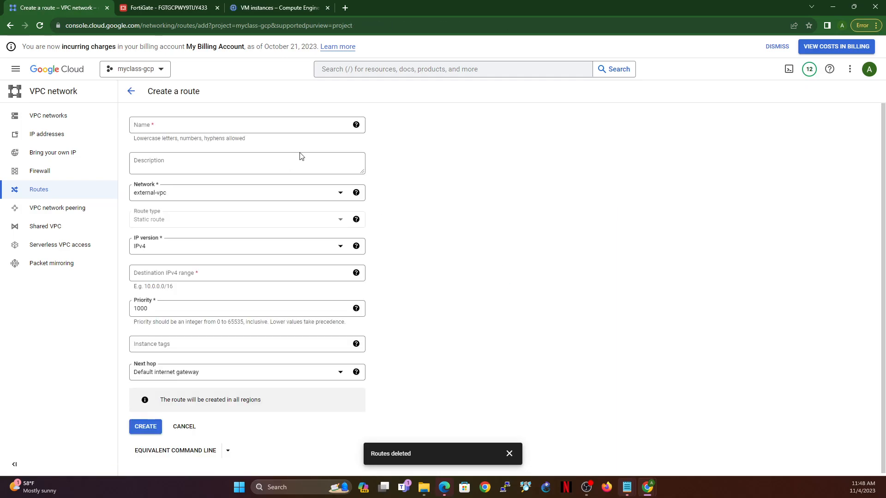
pyautogui.click(228, 124)
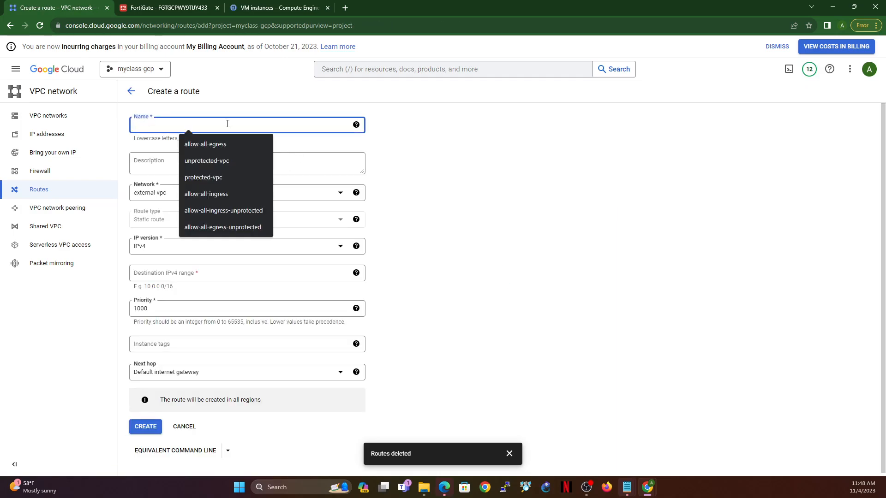
pyautogui.write('fgt-route')
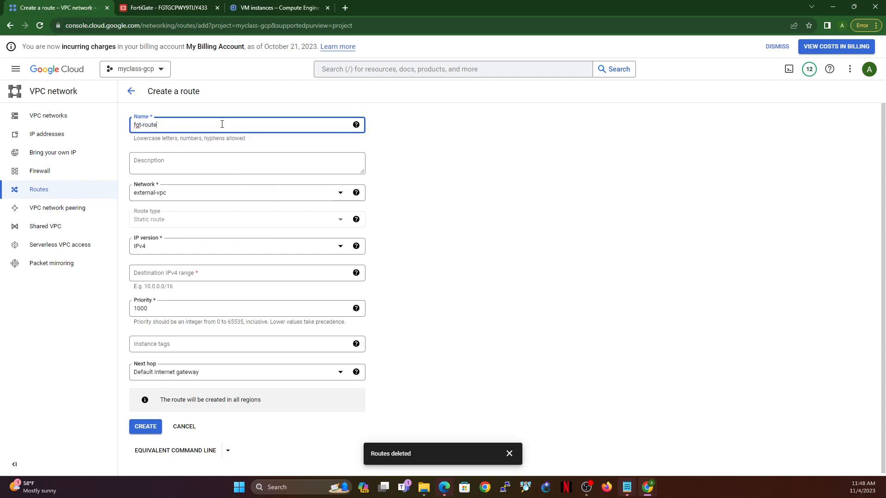
pyautogui.click(198, 195)
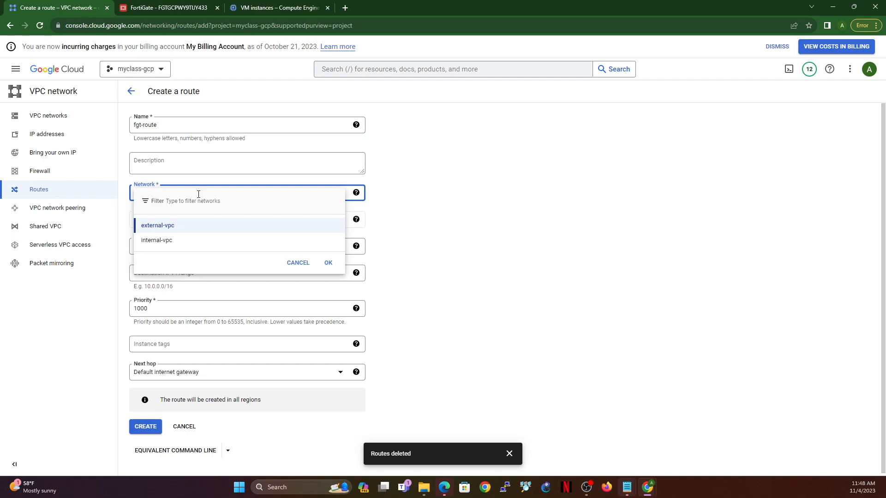
pyautogui.click(161, 241)
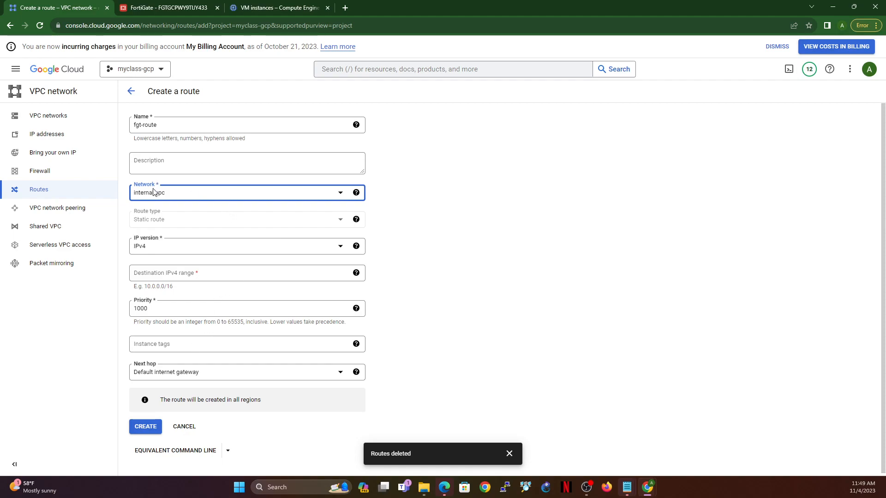
# Step: Give the route destination IPv4 range 0.0.0.0/0, keep priority 1000, and set its next hop to Specify IP address of an instance
pyautogui.click(194, 272)
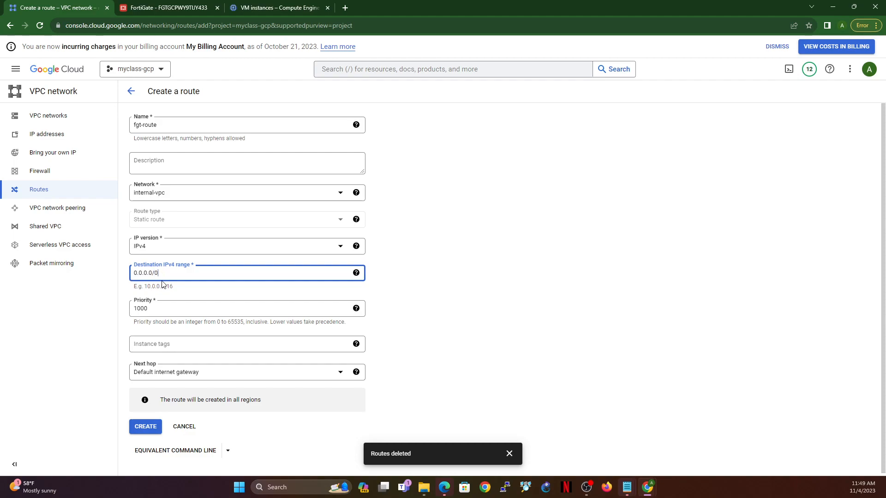
pyautogui.doubleClick(152, 311)
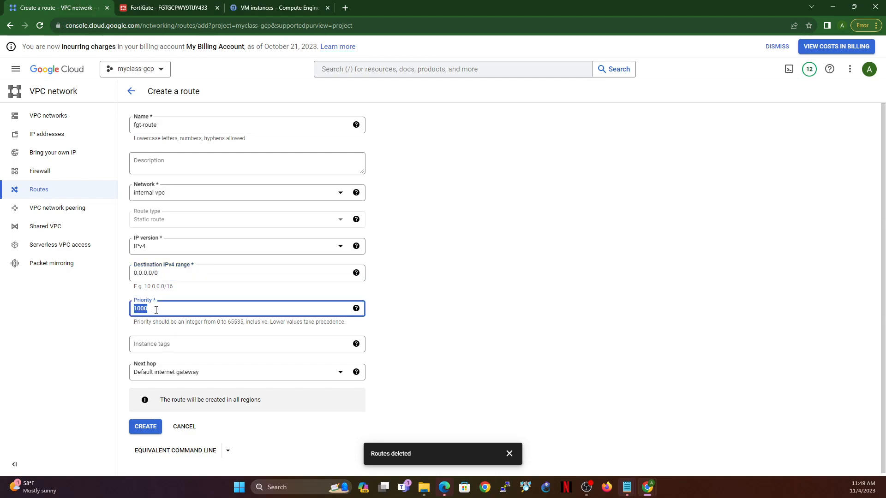
pyautogui.moveTo(270, 321); pyautogui.dragTo(343, 323)
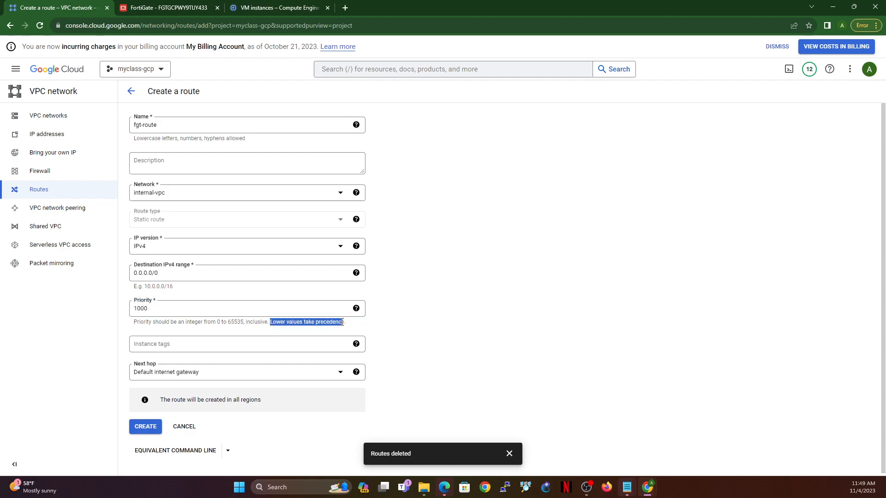
pyautogui.click(188, 311)
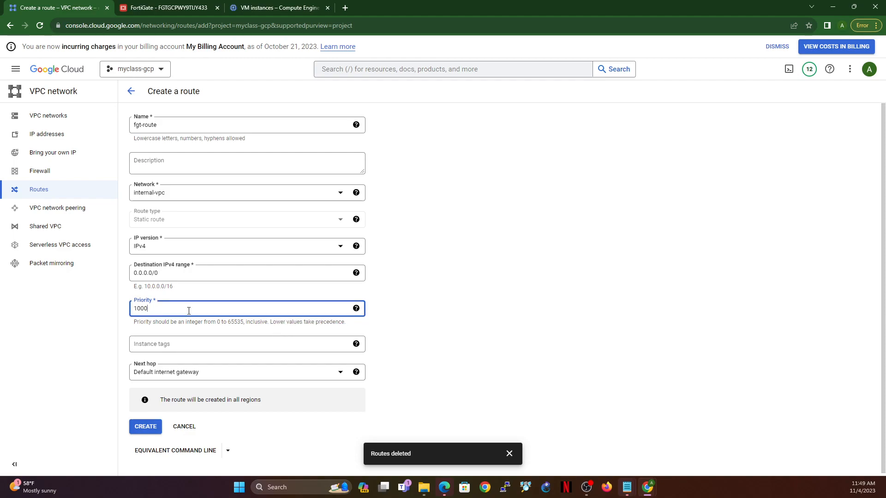
pyautogui.click(209, 376)
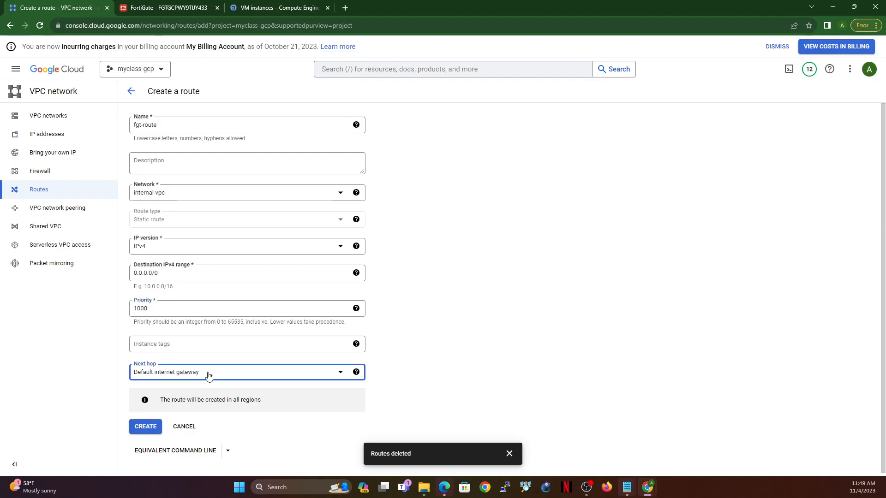
pyautogui.click(187, 409)
pyautogui.click(196, 398)
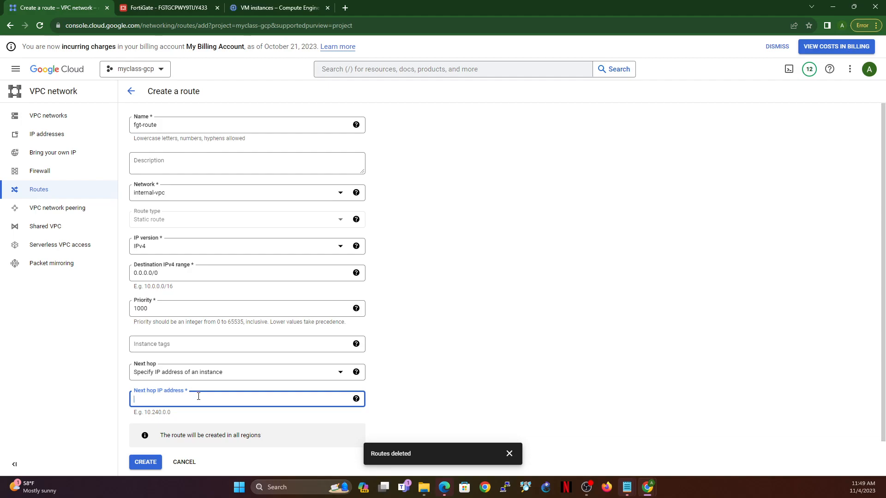
# Step: Switch to the FortiGate, minimize the CLI console, open the network interfaces and copy the Internal (port2) IP address
pyautogui.click(168, 8)
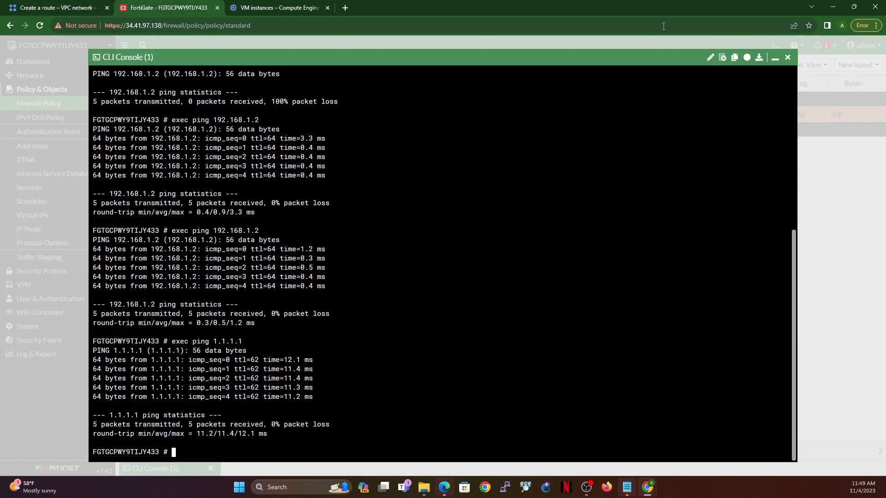
pyautogui.click(776, 59)
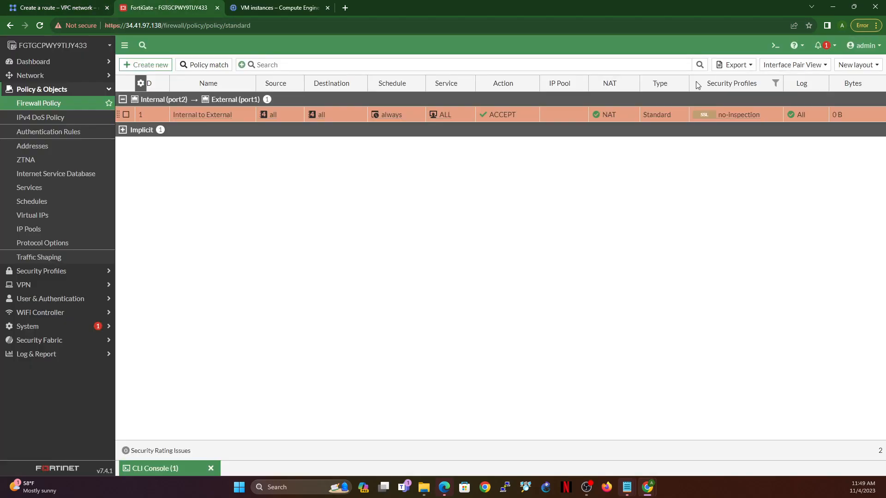
pyautogui.click(46, 74)
pyautogui.click(53, 89)
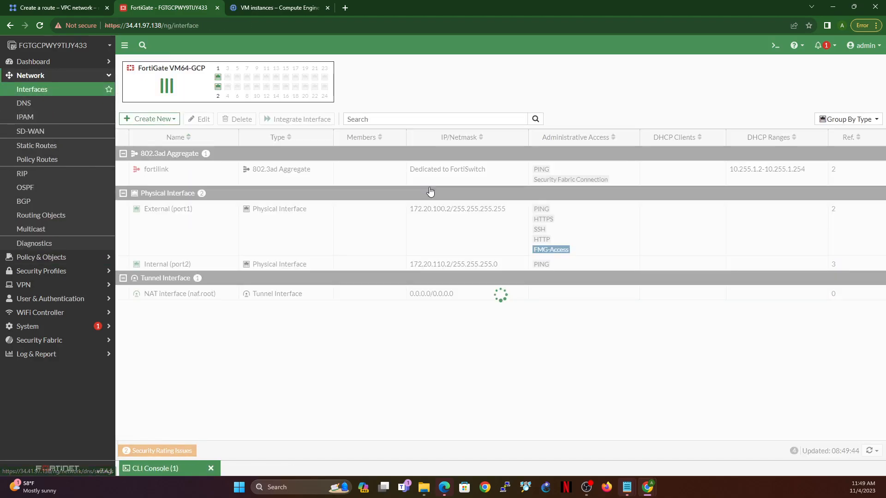
pyautogui.moveTo(408, 268); pyautogui.dragTo(448, 271)
pyautogui.hotkey('ctrl', 'c')
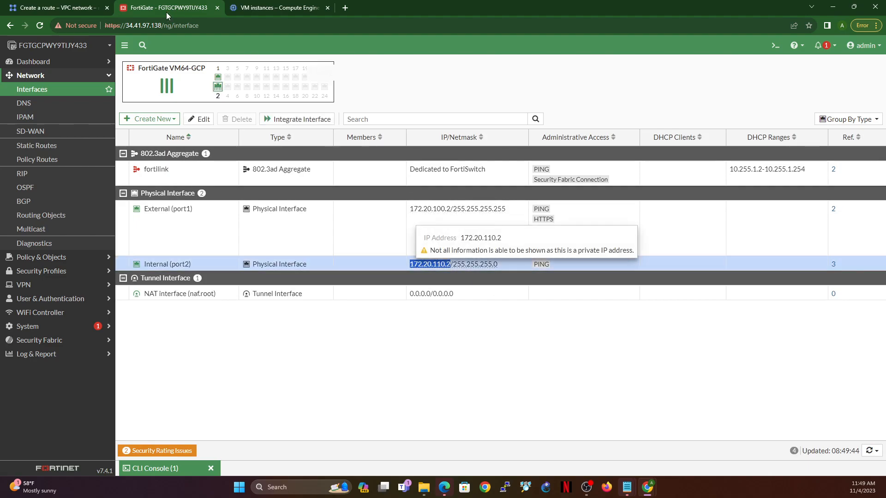
# Step: Switch back to Google Cloud, enter 172.20.110.2 as fgt-route's next hop IP address and create the route
pyautogui.click(56, 7)
pyautogui.hotkey('ctrl', 'v')
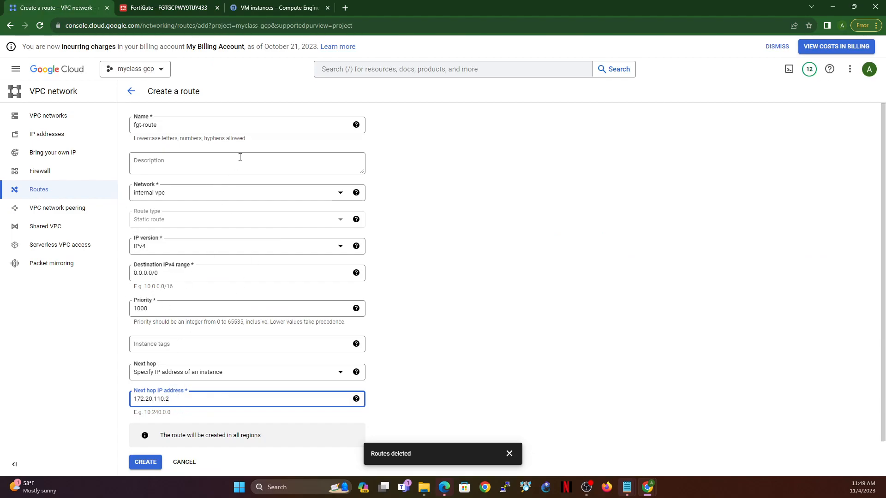
pyautogui.scroll(-2, 199, 330)
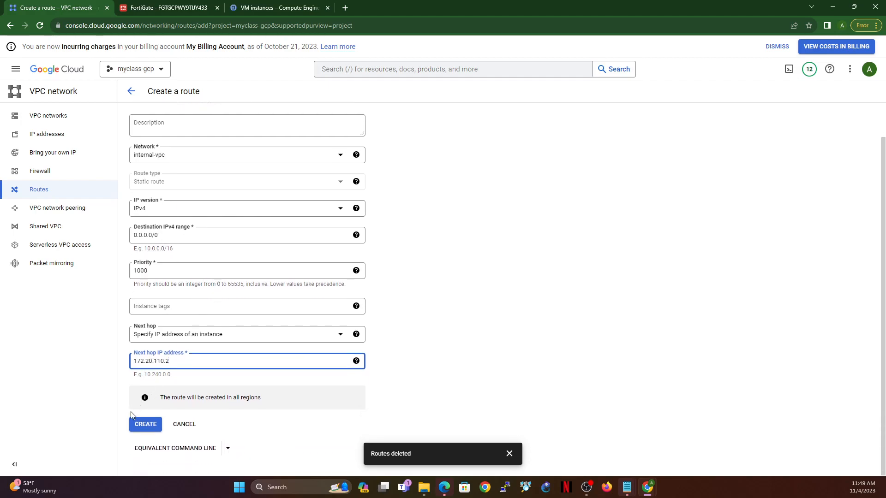
pyautogui.click(146, 424)
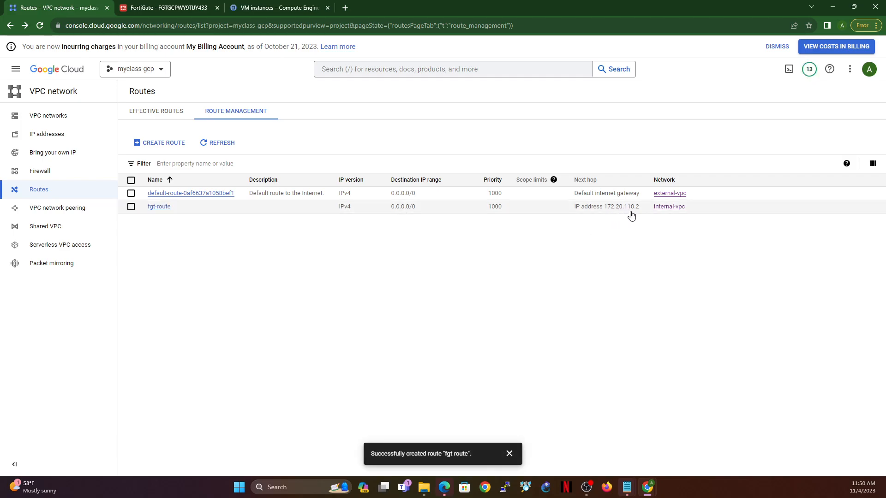
# Step: Switch to debian-gui-linux-1-vm's SSH window, stop the running ping, then ping 182.20.110.2 and stop that ping
pyautogui.click(274, 6)
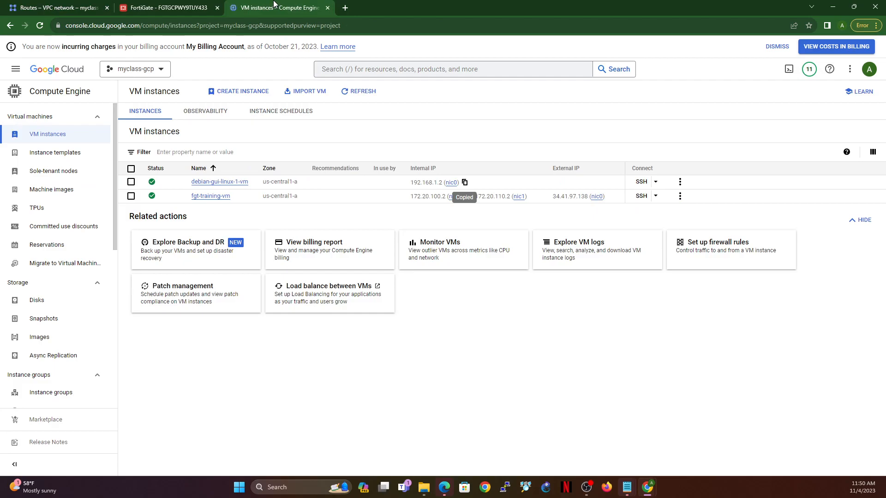
pyautogui.click(160, 5)
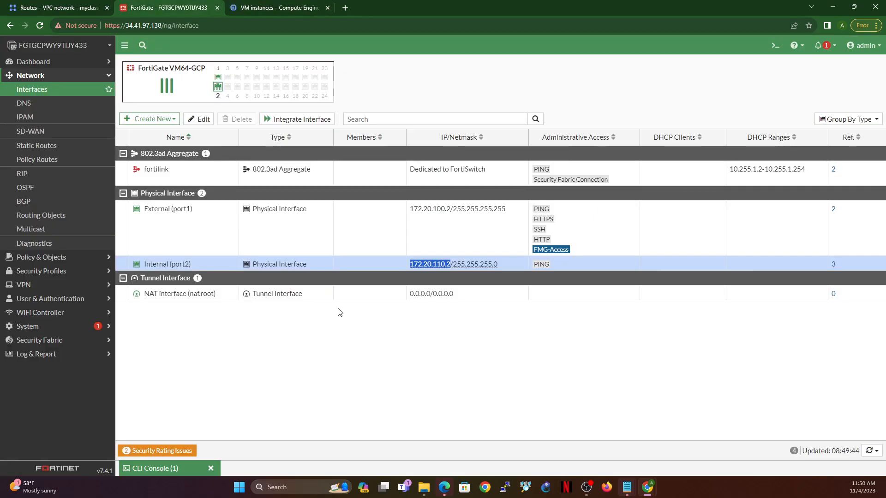
pyautogui.moveTo(646, 489)
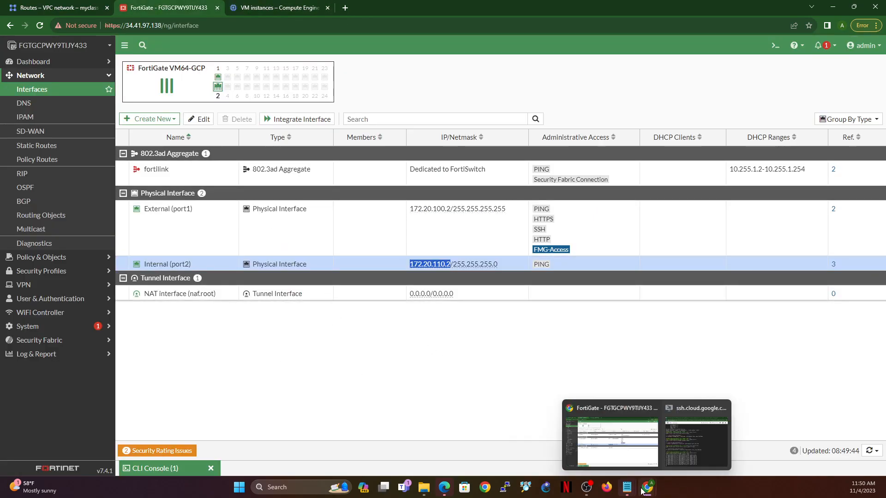
pyautogui.click(684, 449)
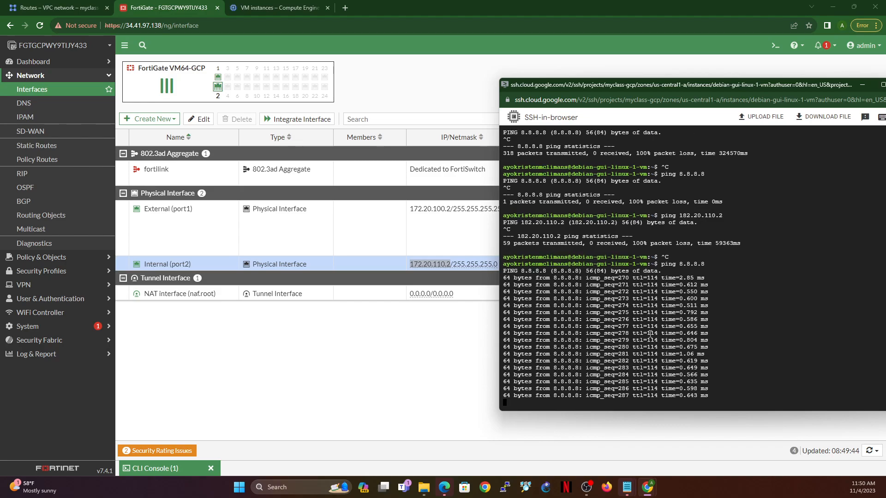
pyautogui.hotkey('ctrl', 'c')
pyautogui.press('Up')
pyautogui.press('Up')
pyautogui.press('Return')
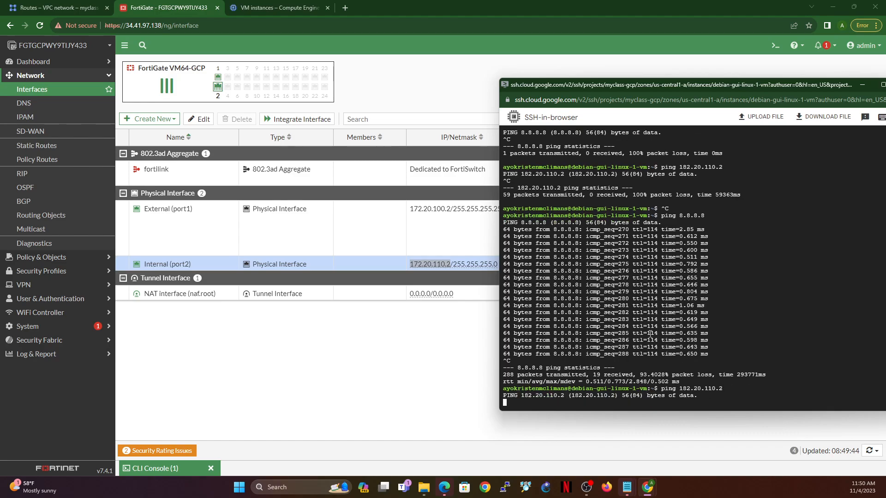
pyautogui.hotkey('ctrl', 'c')
# Step: Correct the previous command to ping 172.20.110.2, run it and stop it after a few replies
pyautogui.press('Up')
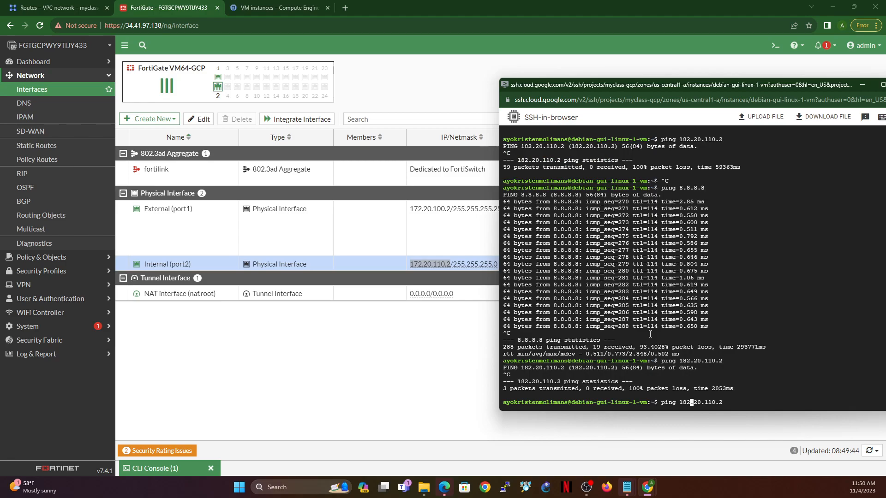
pyautogui.press('BackSpace')
pyautogui.write('7')
pyautogui.press('Return')
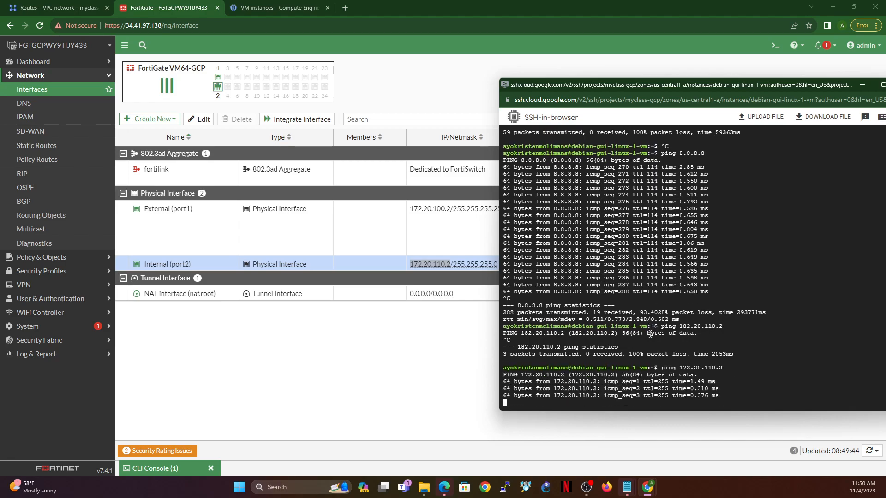
pyautogui.hotkey('ctrl', 'c')
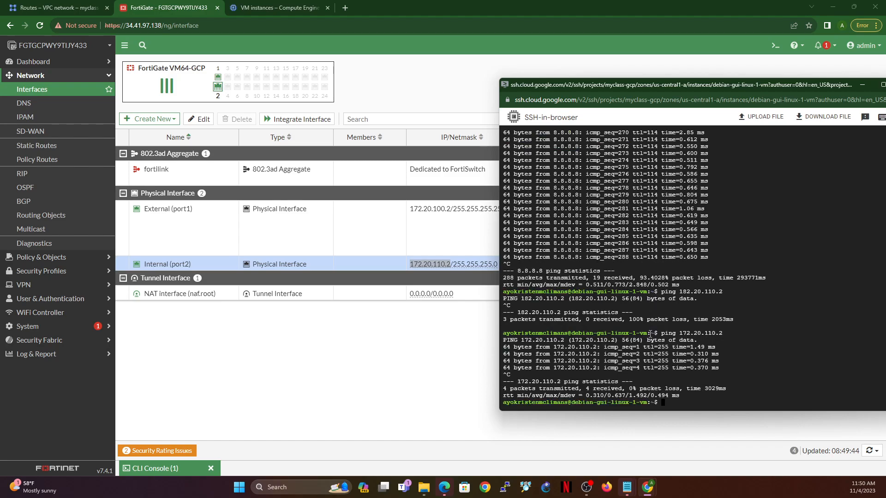
pyautogui.press('Up')
pyautogui.press('Return')
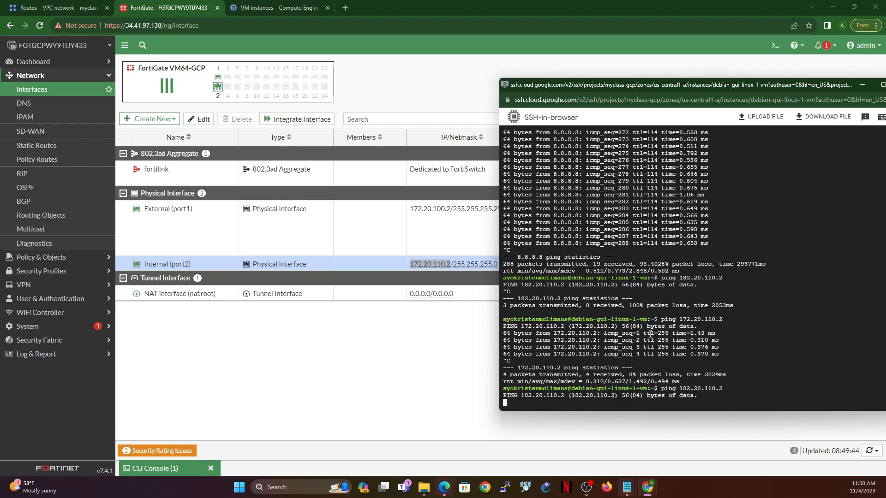
pyautogui.hotkey('ctrl', 'c')
# Step: Ping 1.1.1.1 from debian-gui-linux-1-vm to test internet access, and stop it after a few replies
pyautogui.write('e')
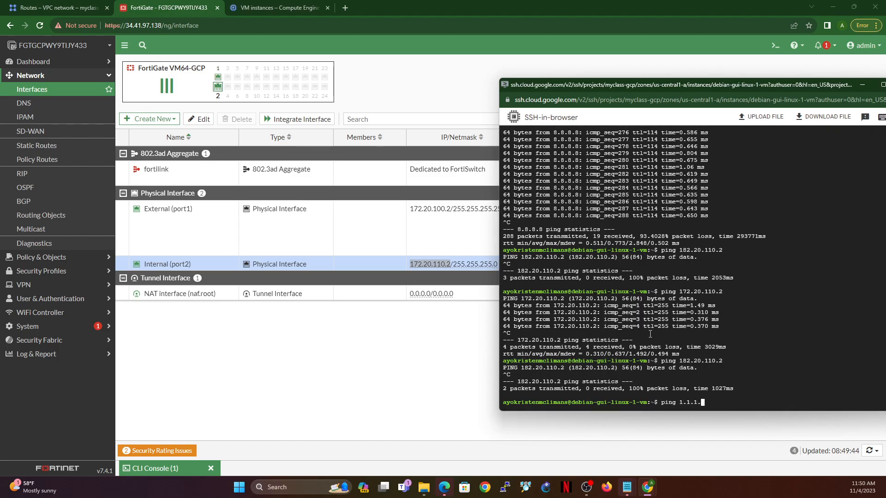
pyautogui.press('Return')
pyautogui.hotkey('ctrl', 'c')
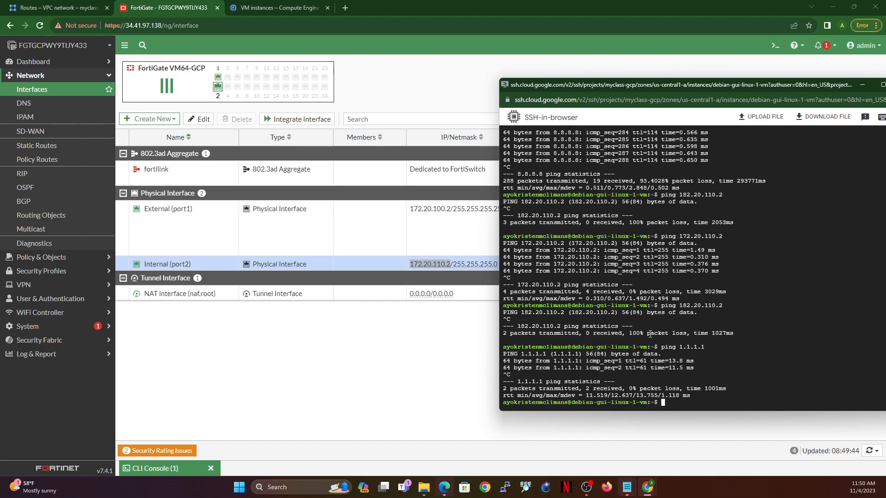
# Step: Review fgt-route's next hop IP address in Google Cloud and compare it with the FortiGate's Internal (port2) interface
pyautogui.click(78, 8)
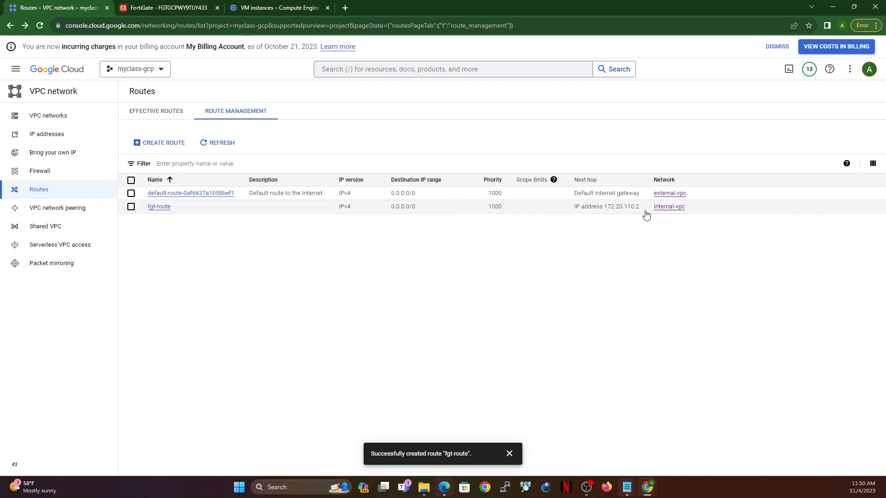
pyautogui.moveTo(604, 208); pyautogui.dragTo(641, 216)
pyautogui.click(194, 7)
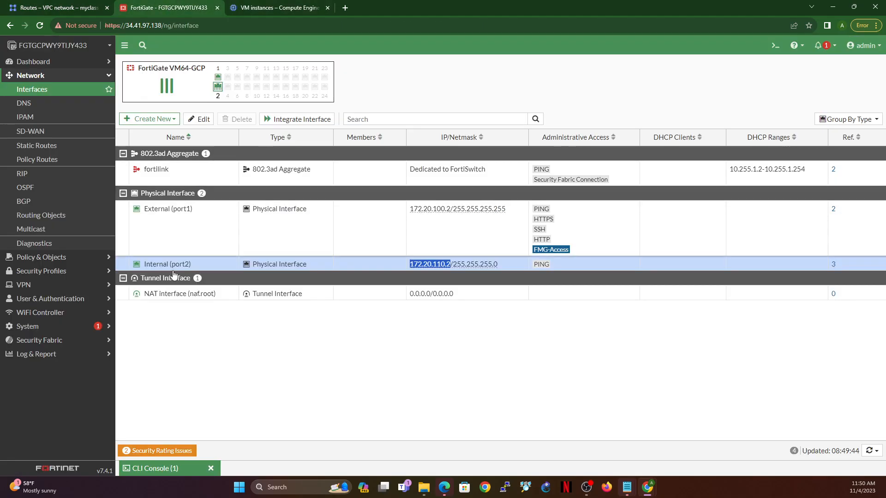
# Step: Open the matching logs for the Internal to External firewall policy
pyautogui.click(49, 257)
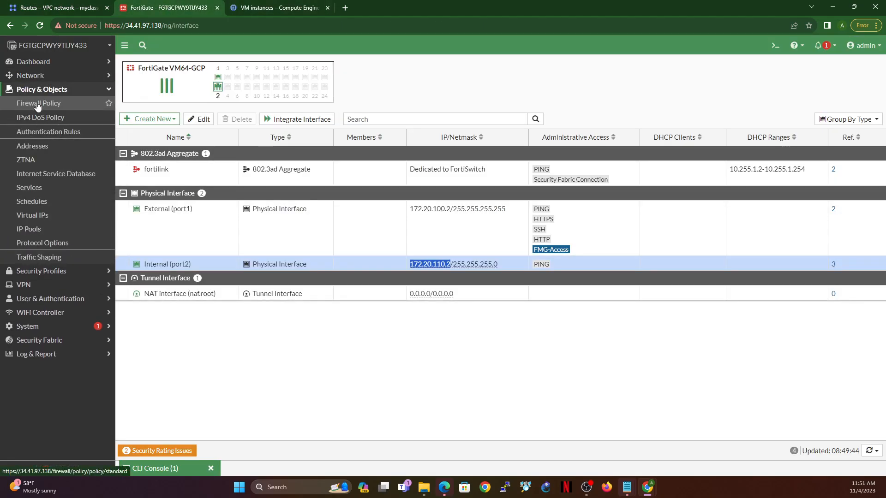
pyautogui.click(38, 105)
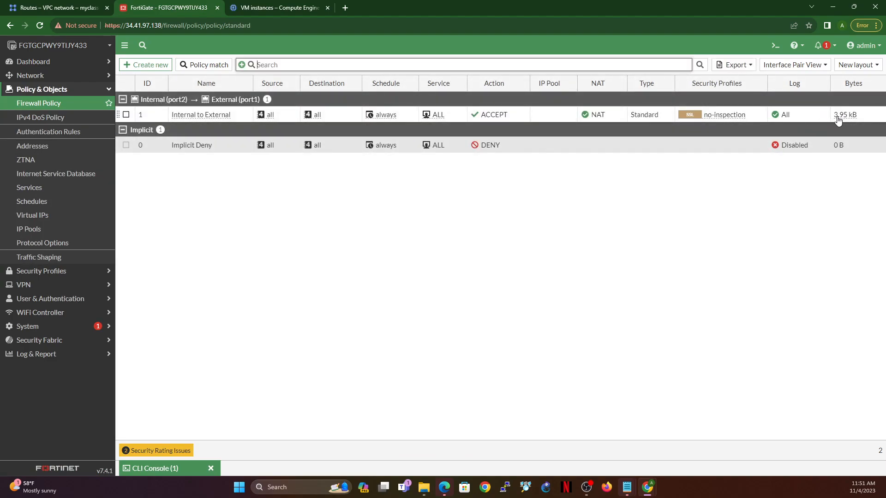
pyautogui.rightClick(523, 120)
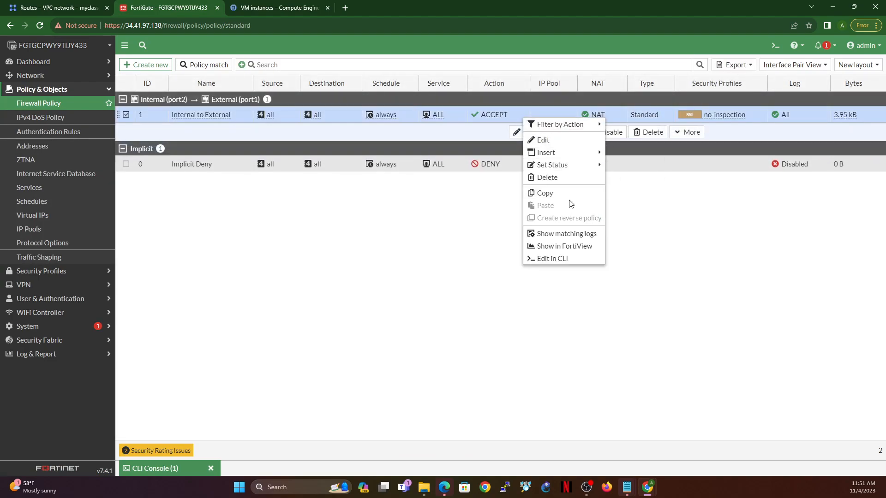
pyautogui.click(573, 234)
# Step: Set the forward traffic log location to Memory, remove the Policy UUID filter and refresh the log
pyautogui.click(813, 65)
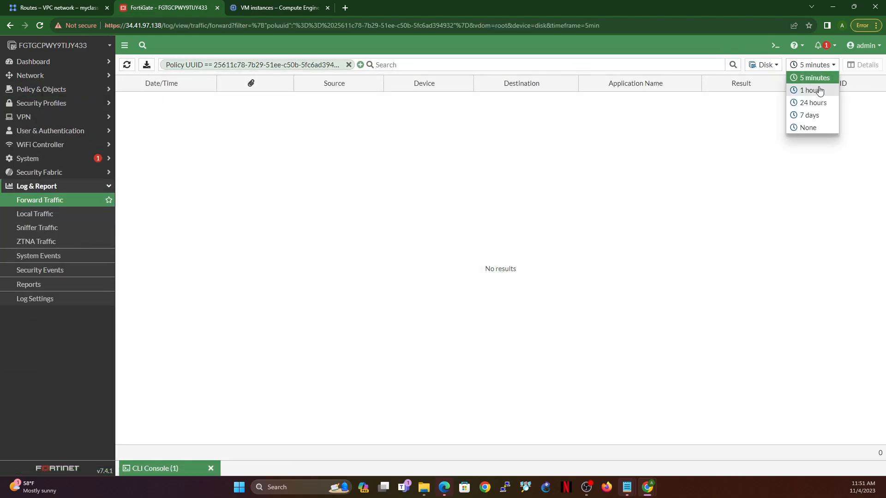
pyautogui.click(778, 67)
pyautogui.click(771, 77)
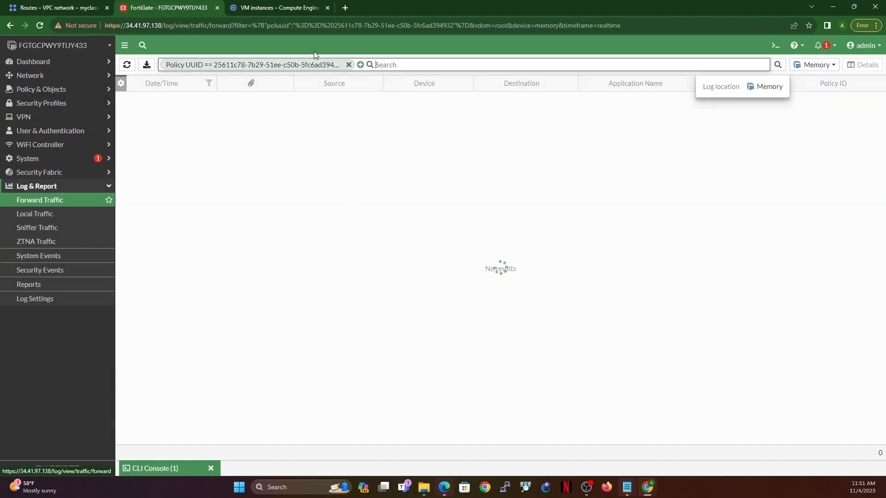
pyautogui.click(349, 65)
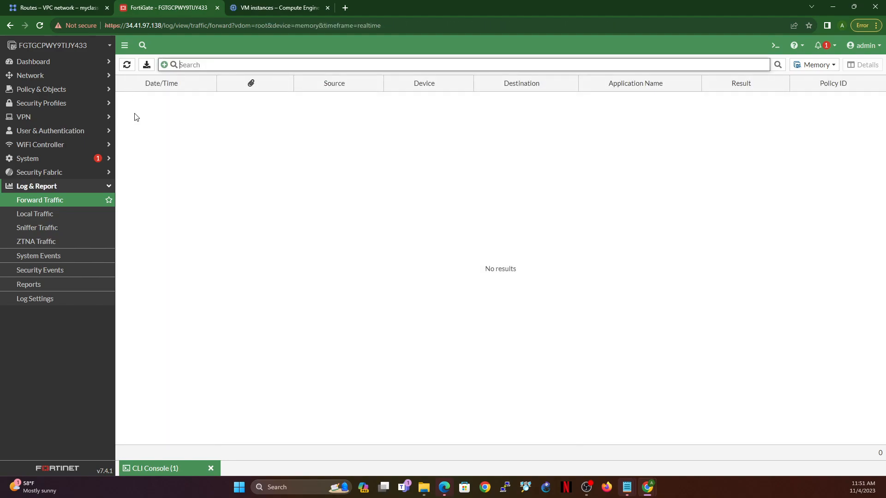
pyautogui.click(126, 66)
# Step: Ping google.com from debian-gui-linux-1-vm's SSH window
pyautogui.click(651, 491)
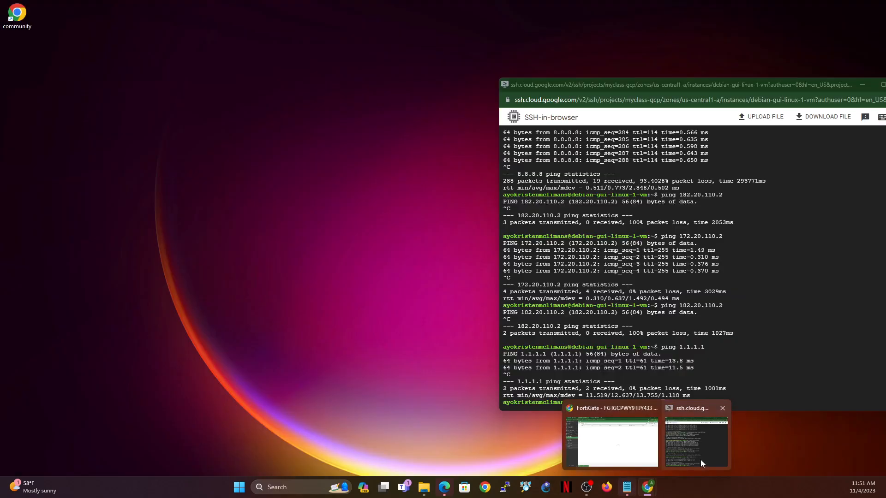
pyautogui.click(700, 459)
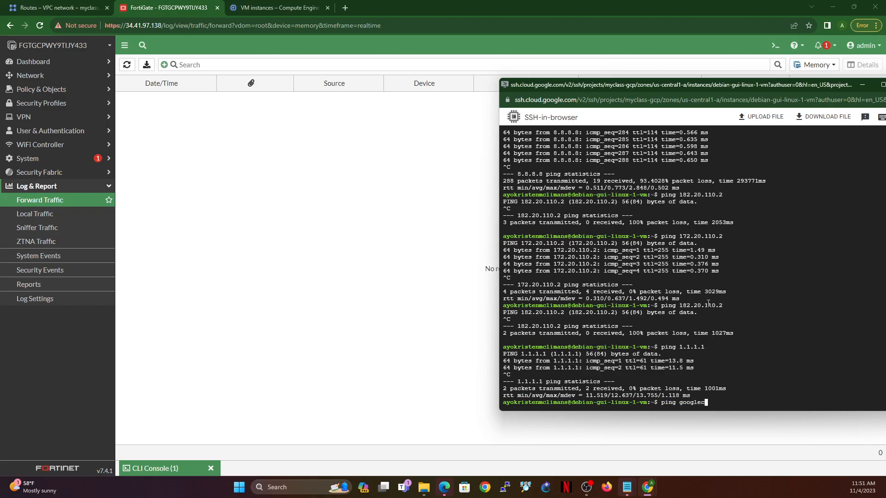
pyautogui.press('Return')
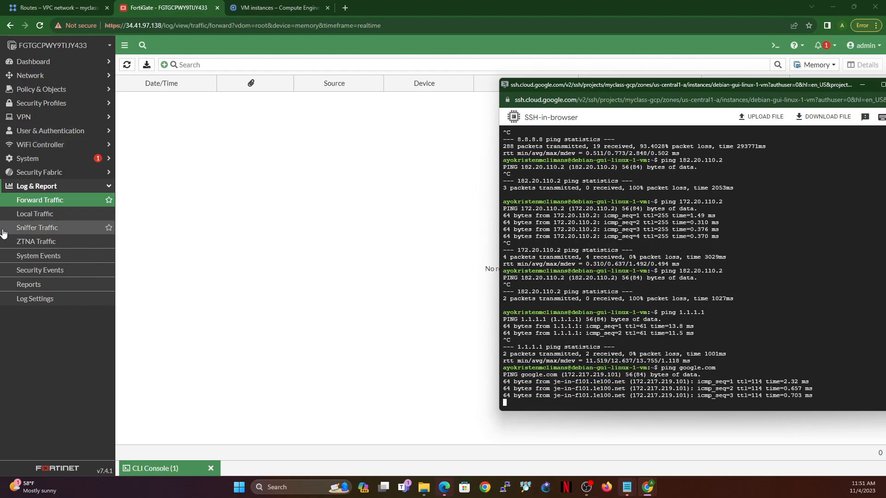
# Step: Reload the Forward Traffic log repeatedly and examine the ping entries' destinations, results and policy, checking the running ping in between
pyautogui.click(50, 203)
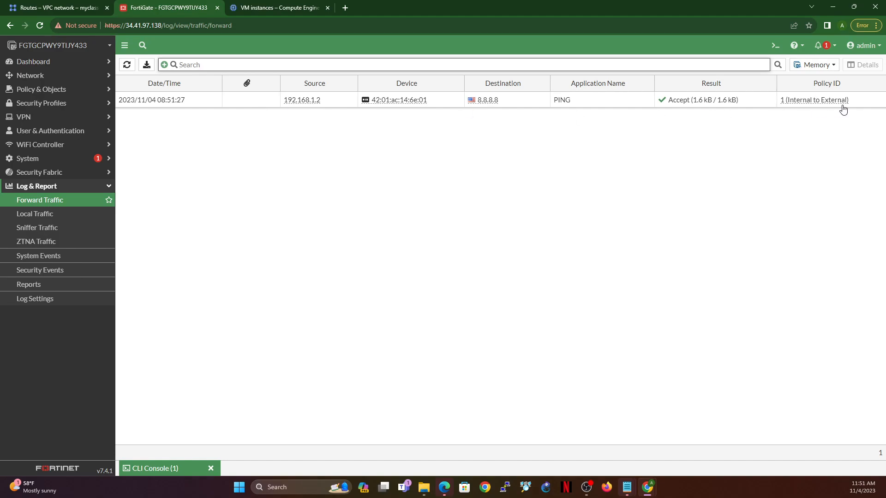
pyautogui.click(127, 65)
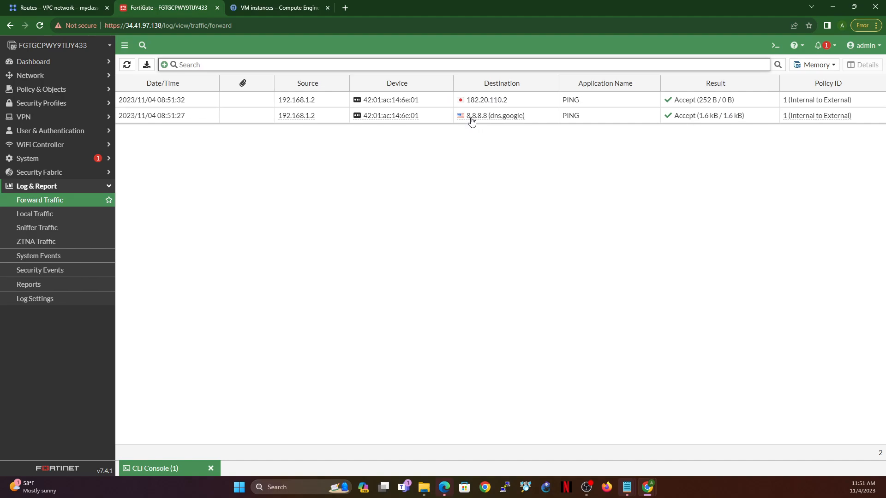
pyautogui.click(127, 65)
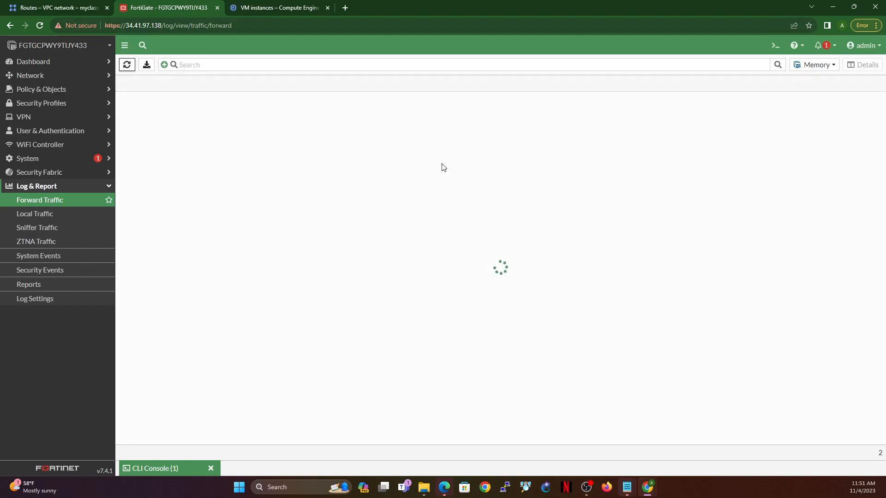
pyautogui.click(466, 107)
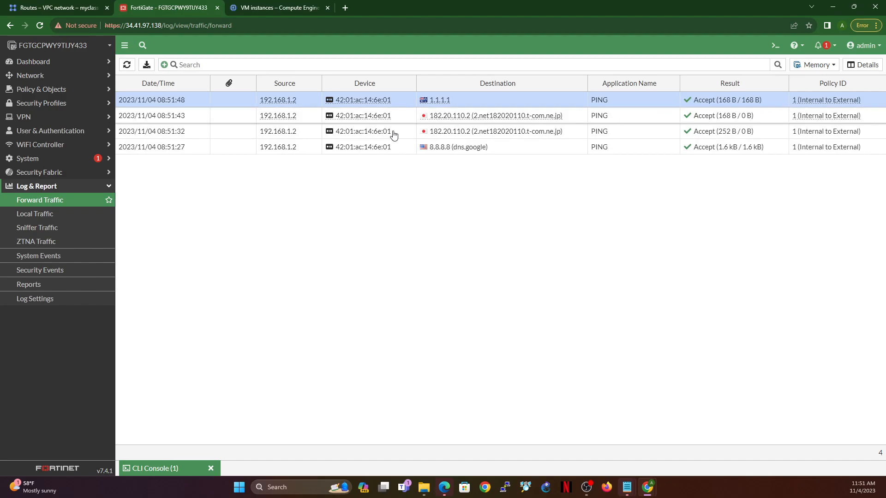
pyautogui.click(127, 65)
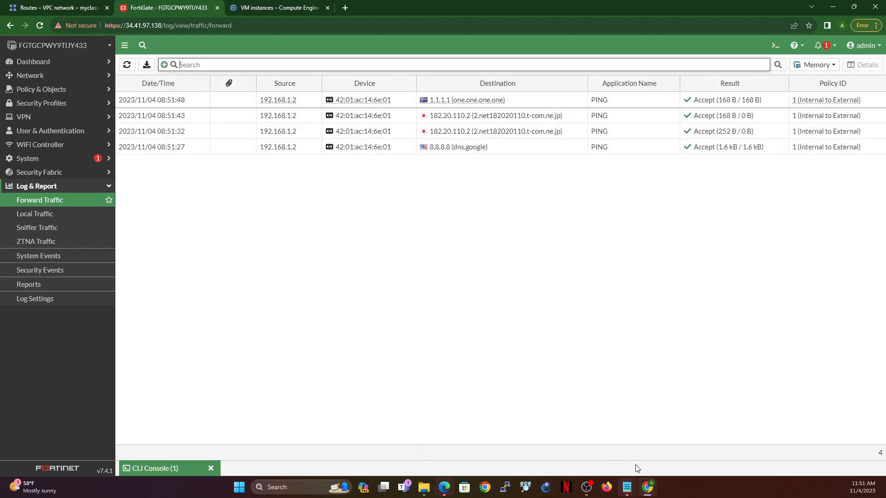
pyautogui.moveTo(650, 494)
pyautogui.click(678, 429)
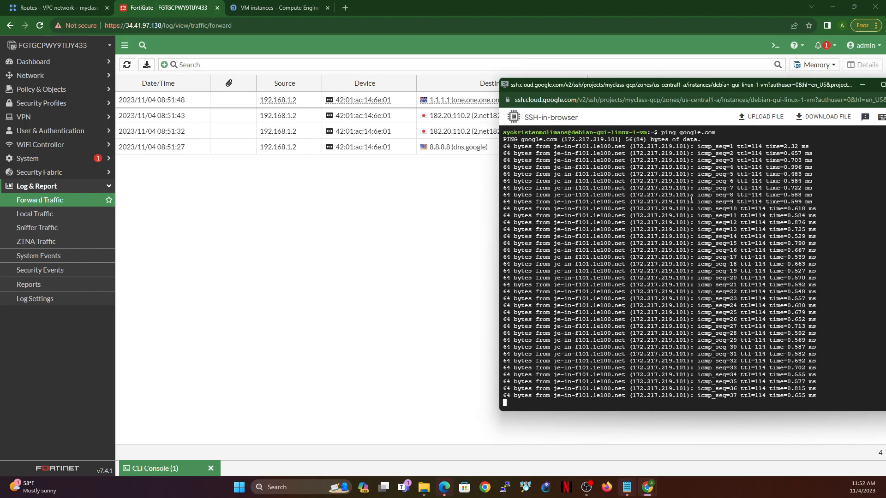
pyautogui.click(126, 67)
pyautogui.click(126, 67)
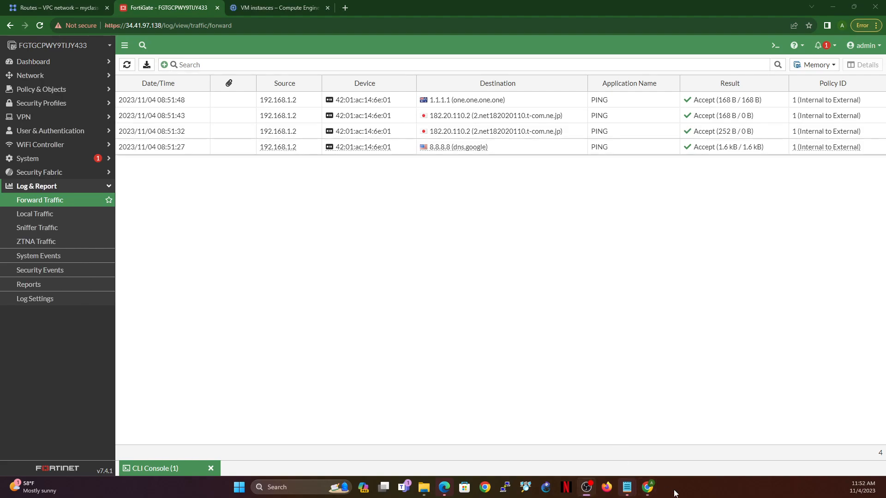
# Step: Stop the google.com ping in the SSH window and refresh the Forward Traffic log to look for its entry
pyautogui.moveTo(648, 487)
pyautogui.click(698, 450)
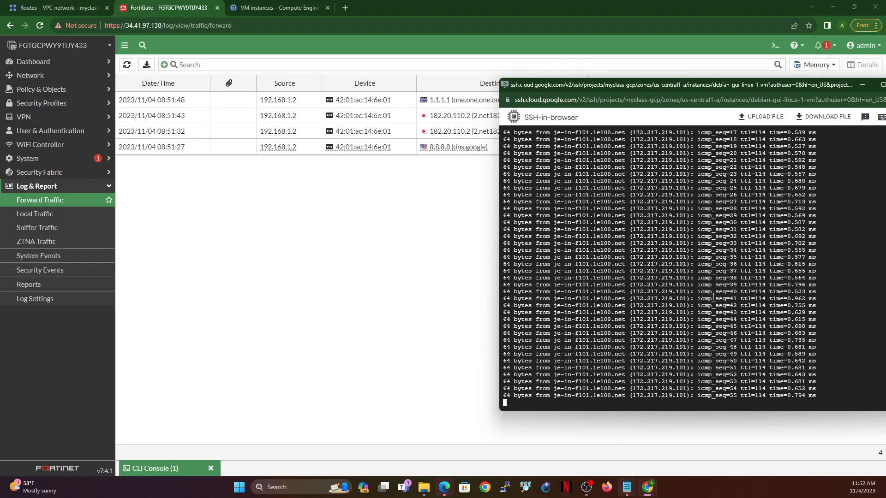
pyautogui.hotkey('ctrl', 'c')
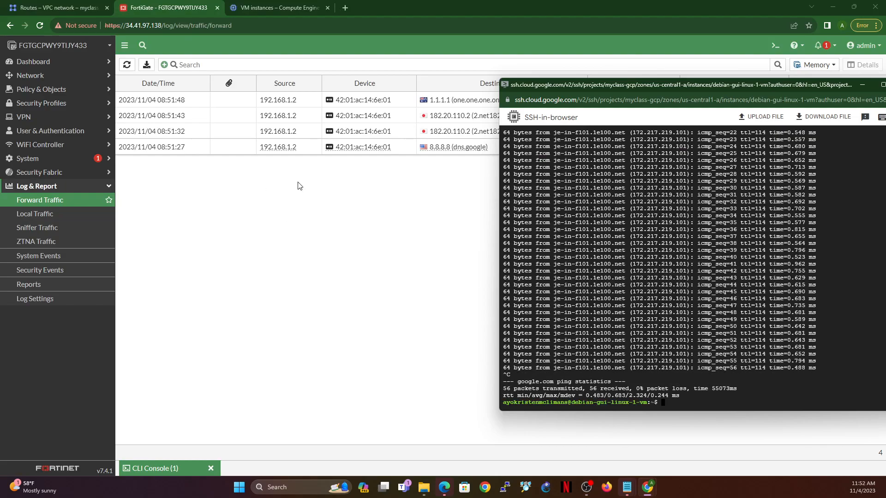
pyautogui.click(126, 64)
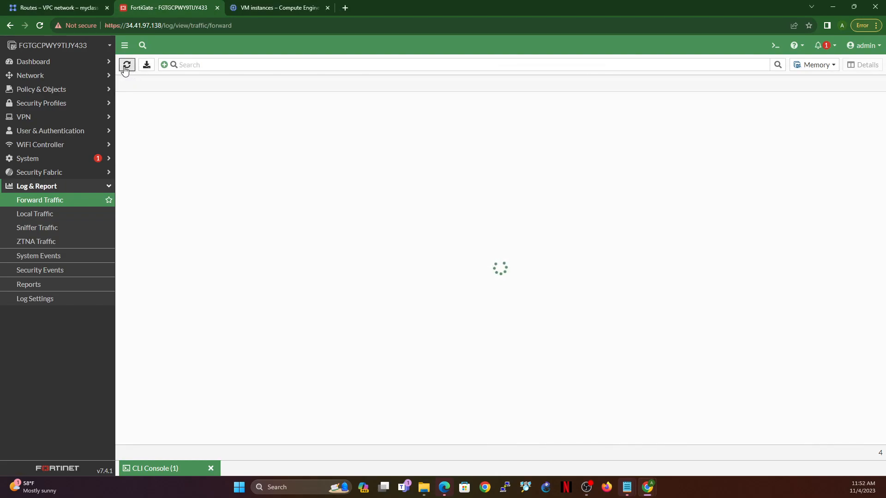
pyautogui.click(125, 67)
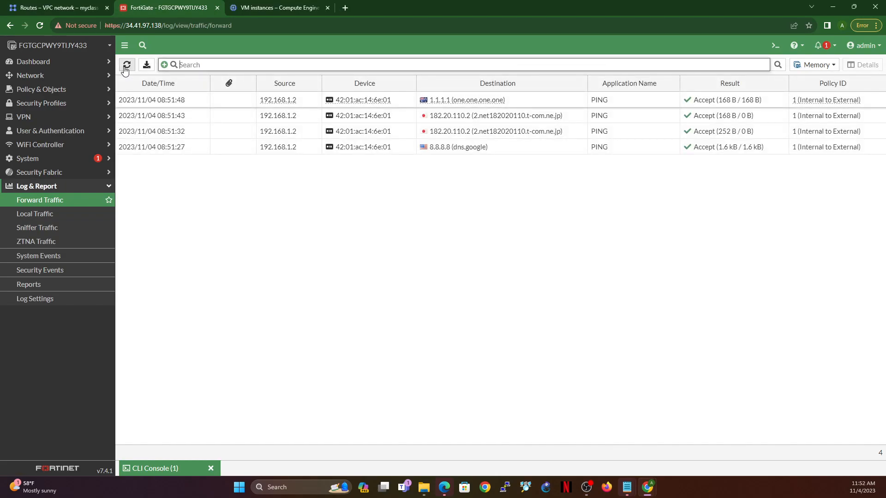
pyautogui.click(125, 67)
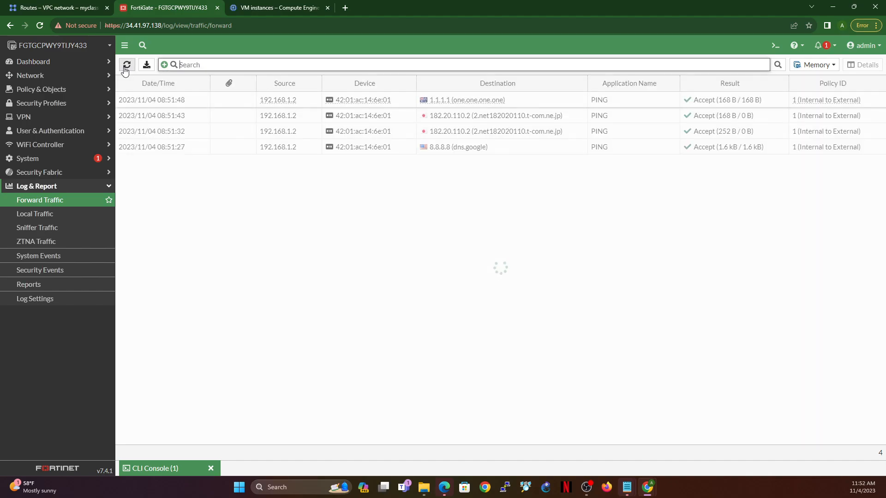
pyautogui.click(125, 68)
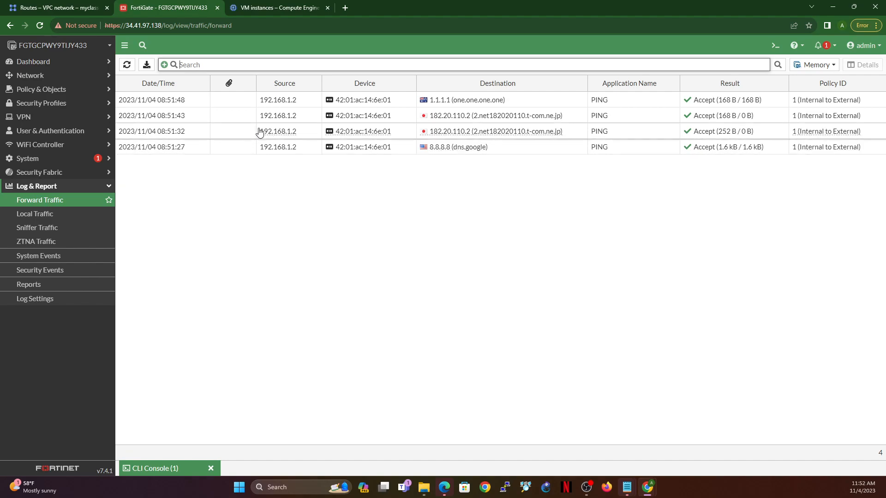
# Step: Review the FortiGate's static routes, including the default route through External (port1)
pyautogui.click(51, 76)
pyautogui.click(28, 149)
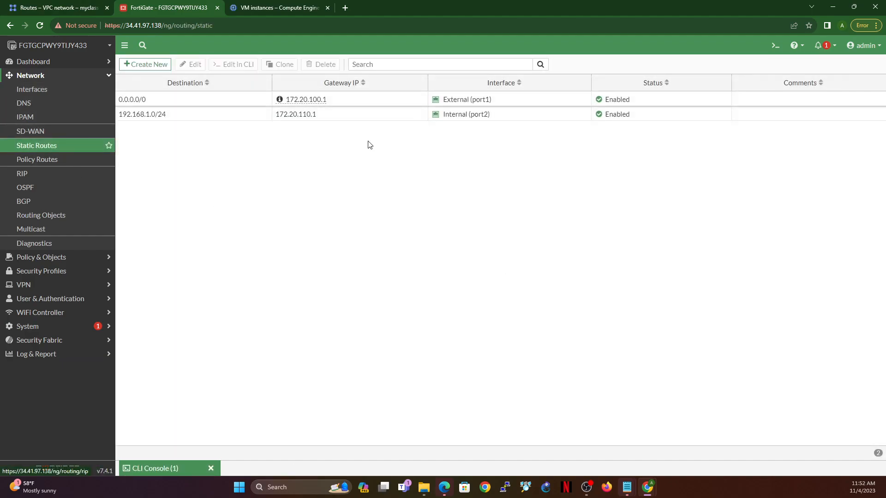
pyautogui.click(347, 105)
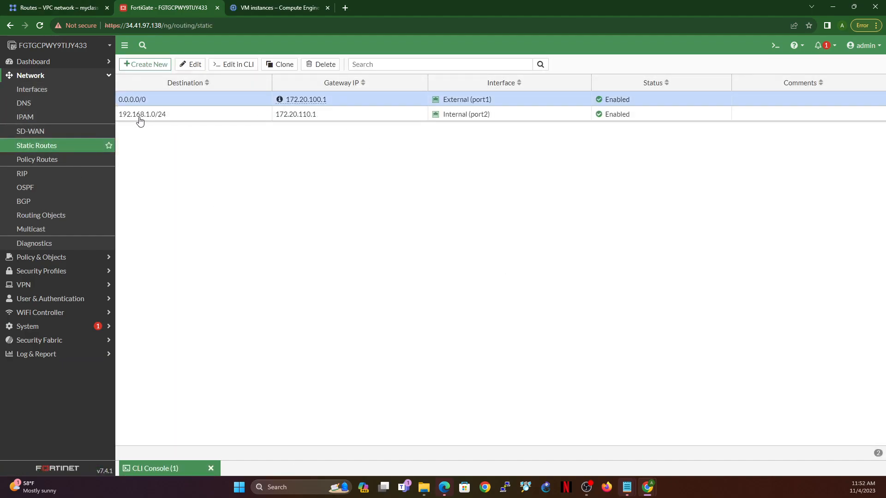
# Step: Inspect the settings of the External (port1) and Internal (port2) interfaces, closing each without changes
pyautogui.click(33, 90)
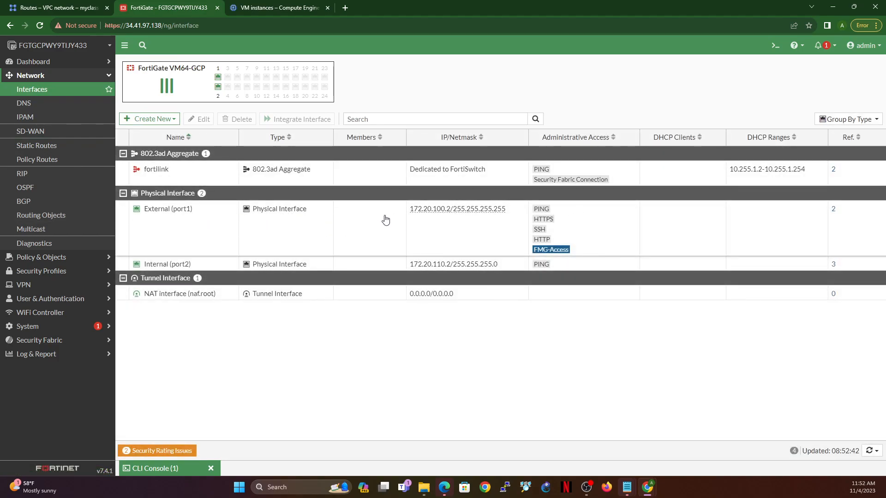
pyautogui.doubleClick(201, 228)
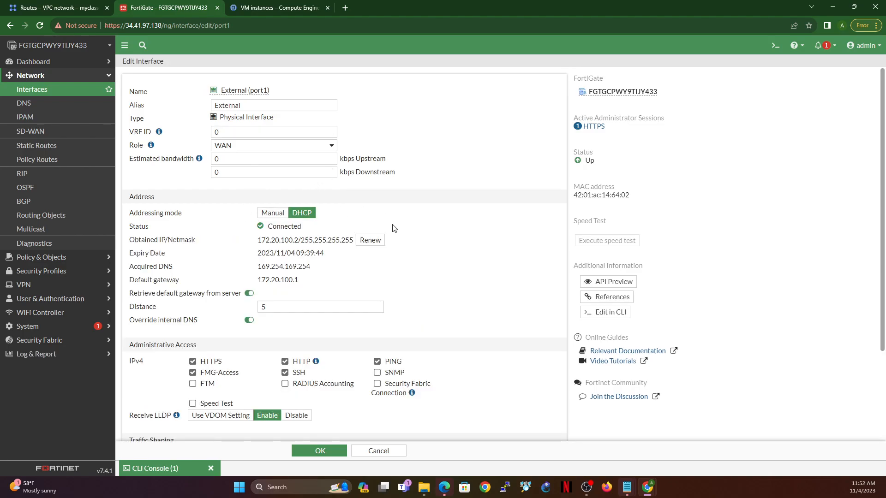
pyautogui.click(375, 452)
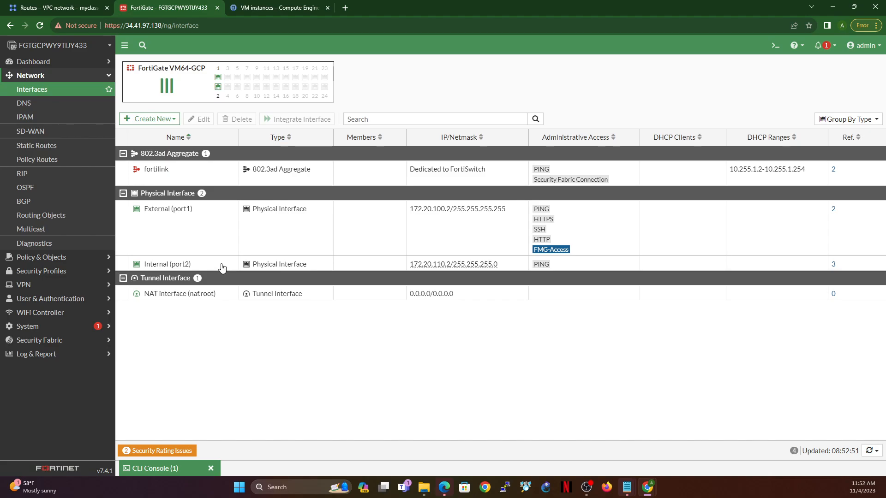
pyautogui.doubleClick(222, 268)
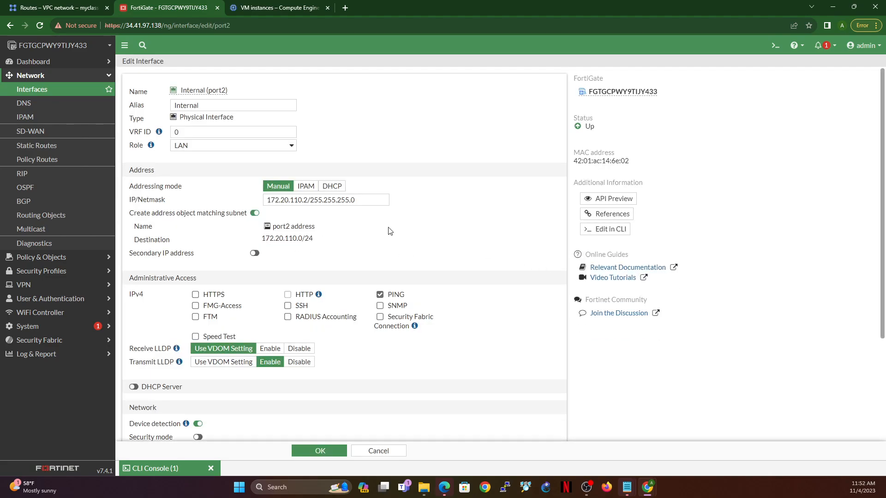
pyautogui.click(378, 451)
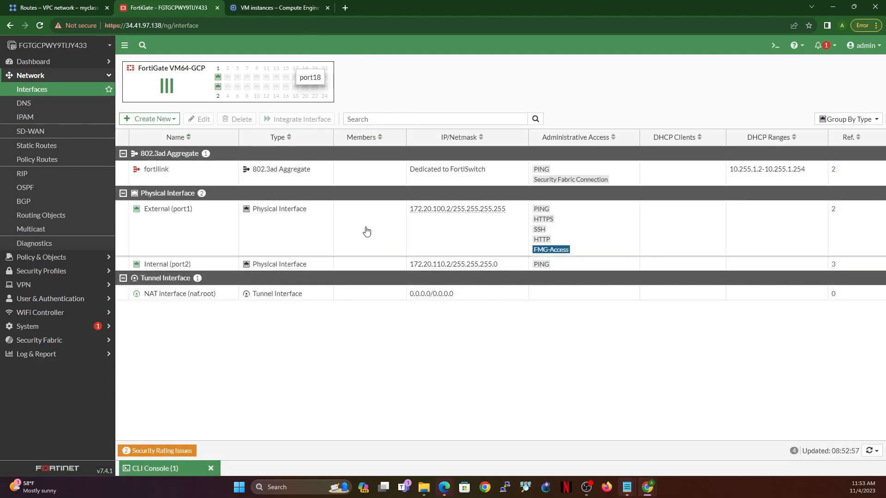
# Step: Copy the internal IP of debian-gui-linux-1-vm from the VM instances list and return to the FortiGate
pyautogui.click(266, 8)
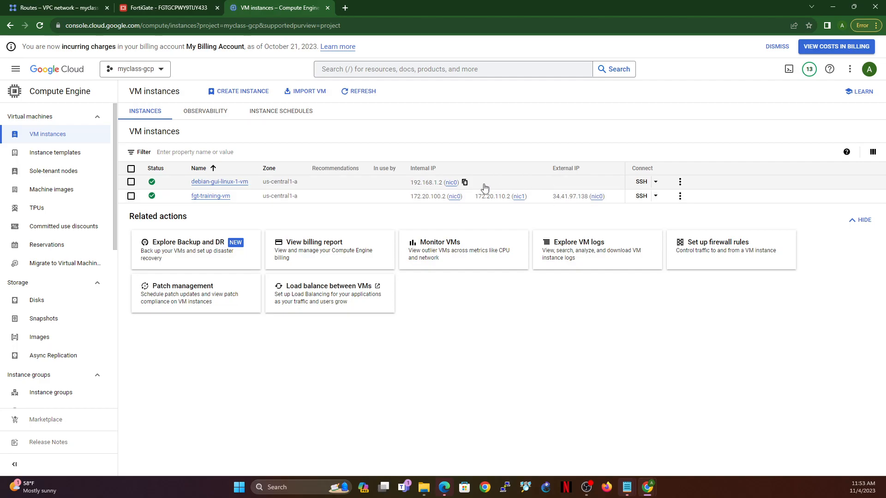
pyautogui.click(465, 183)
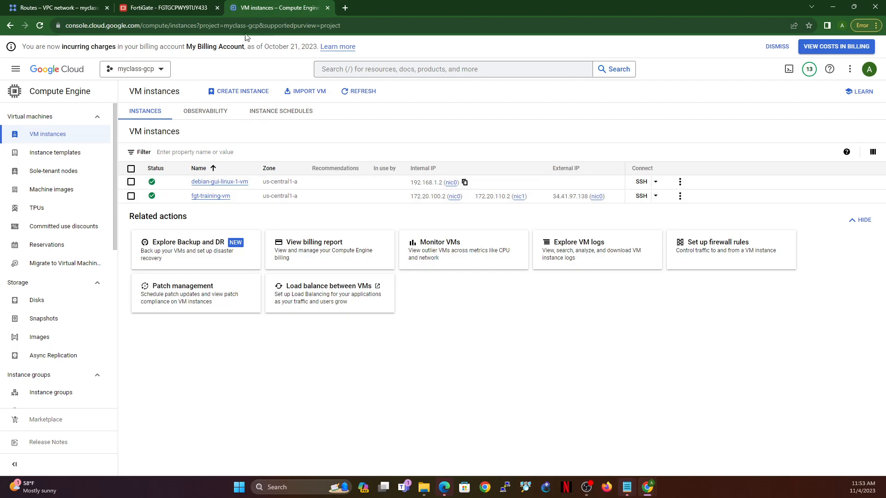
pyautogui.click(189, 12)
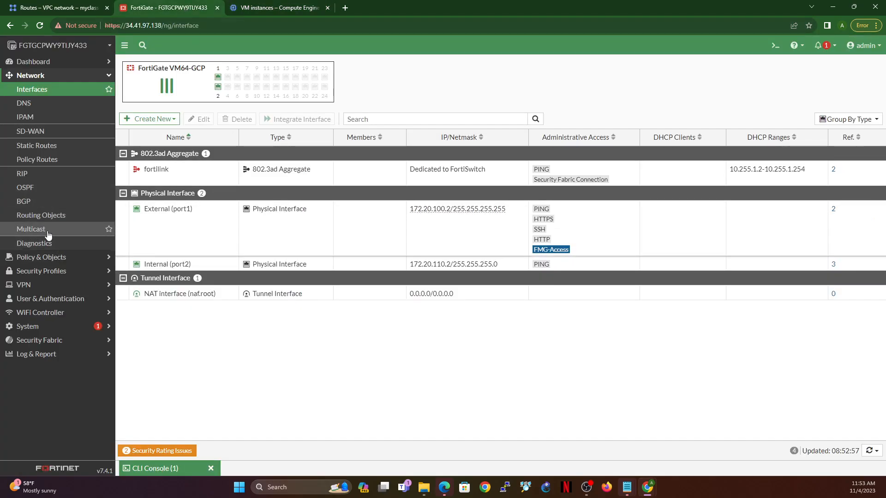
# Step: Start a new virtual IP named Debian-RDP on the External (port1) interface
pyautogui.click(48, 258)
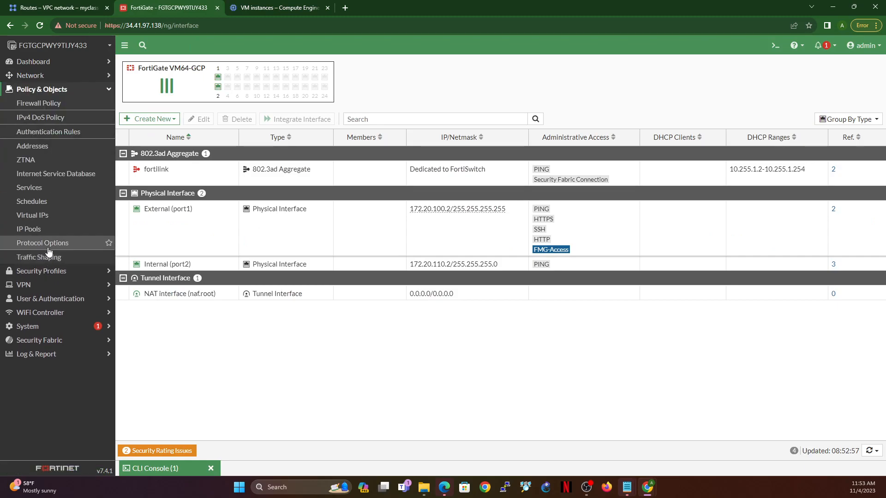
pyautogui.click(36, 215)
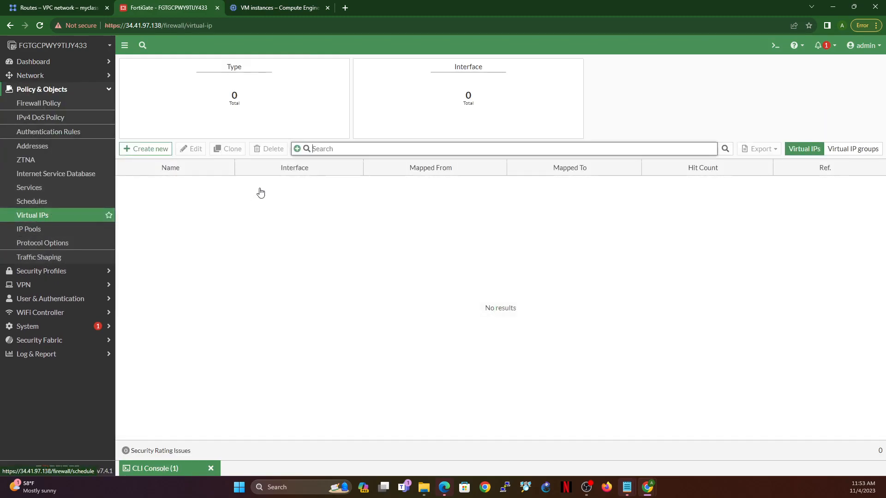
pyautogui.click(147, 149)
pyautogui.click(249, 93)
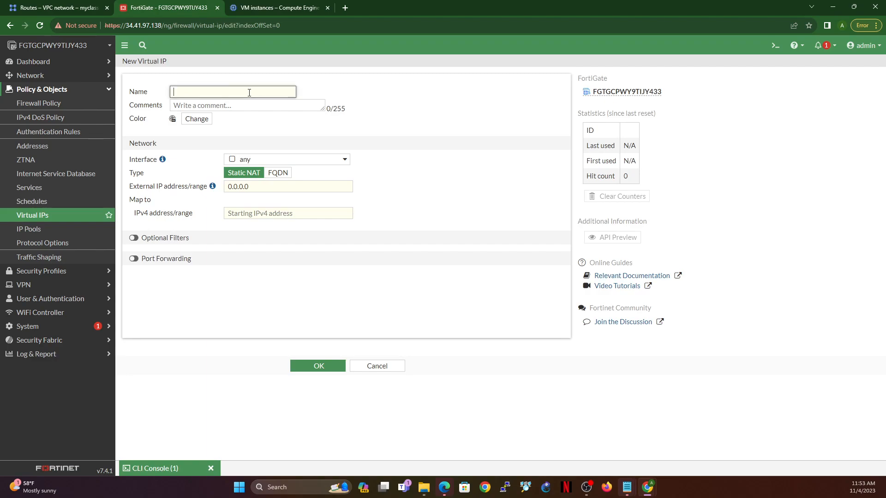
pyautogui.write('Debian-RDP')
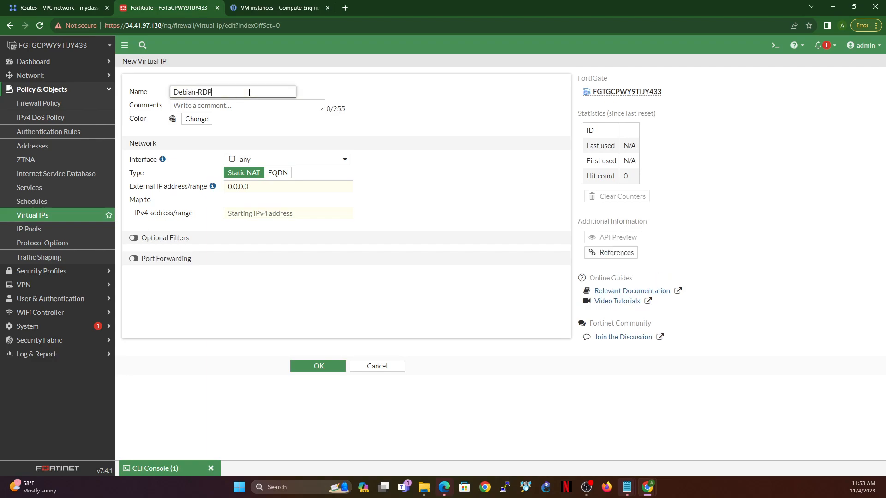
pyautogui.click(310, 159)
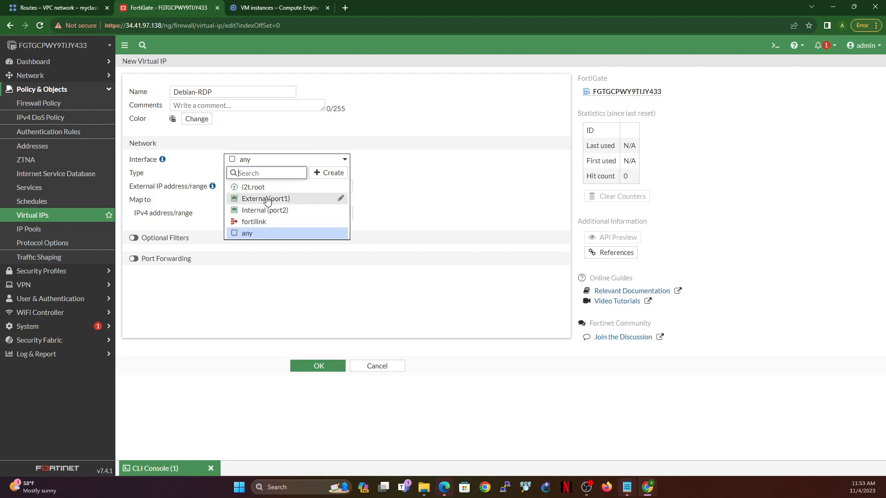
pyautogui.click(270, 199)
# Step: Map the virtual IP's external address 34.41.97.138 to the internal IPv4 address 192.168.1.2
pyautogui.click(286, 187)
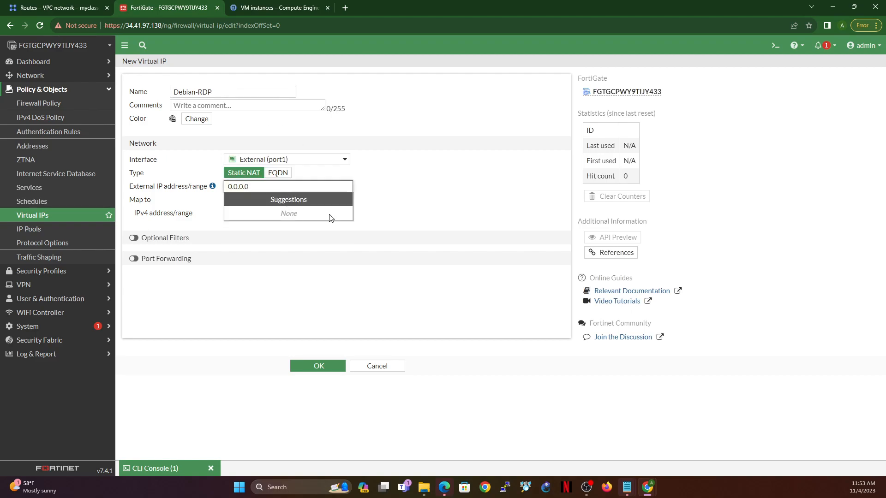
pyautogui.press('Tab')
pyautogui.write('192.168.1.2')
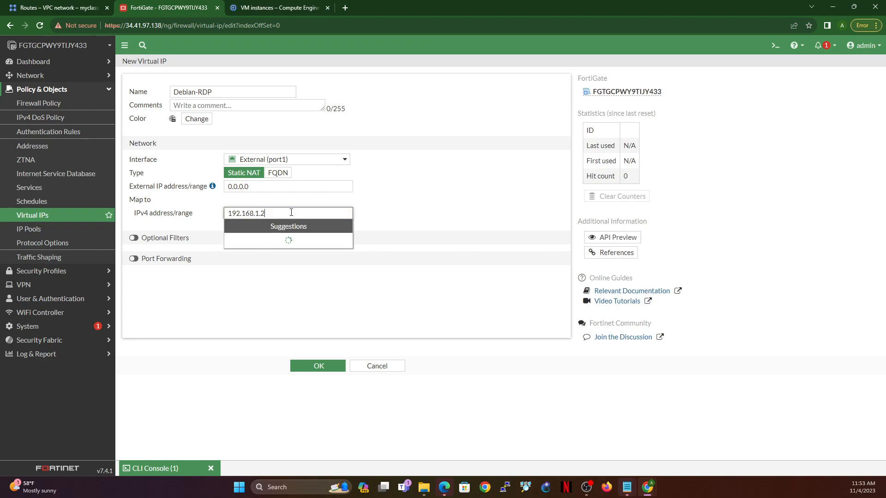
pyautogui.hotkey('shift', 'Tab')
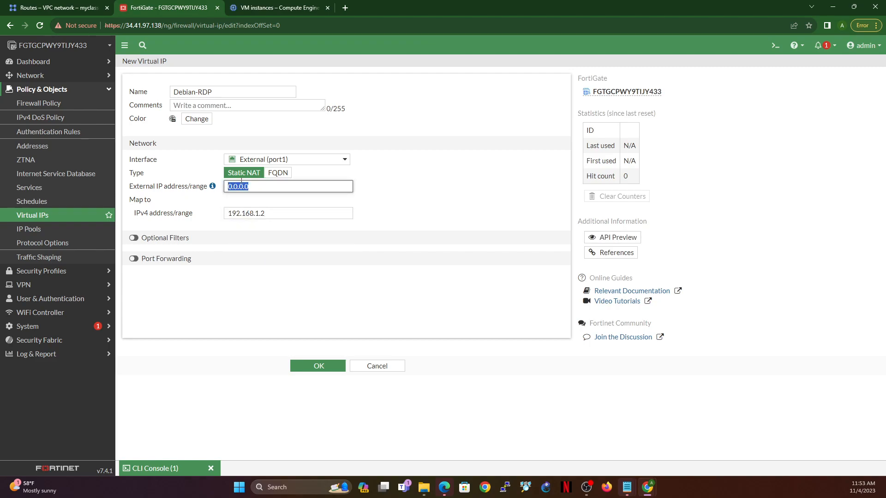
pyautogui.moveTo(127, 25); pyautogui.dragTo(160, 26)
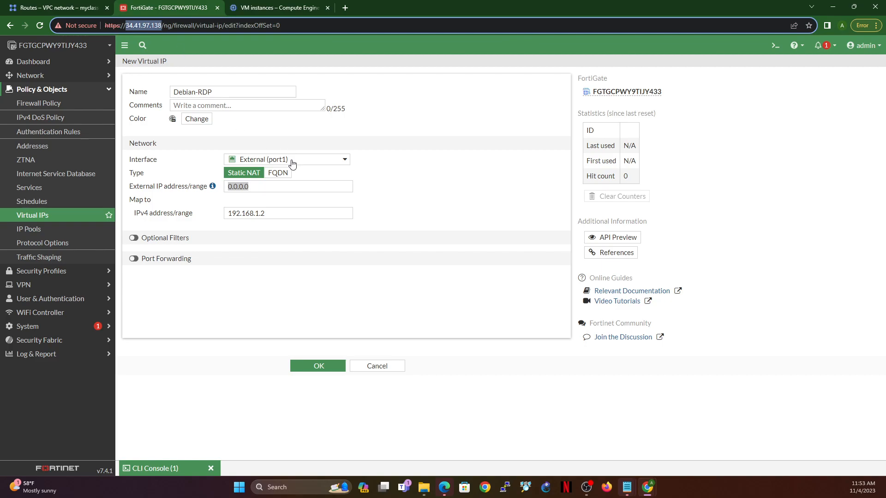
pyautogui.click(282, 187)
pyautogui.hotkey('ctrl', 'v')
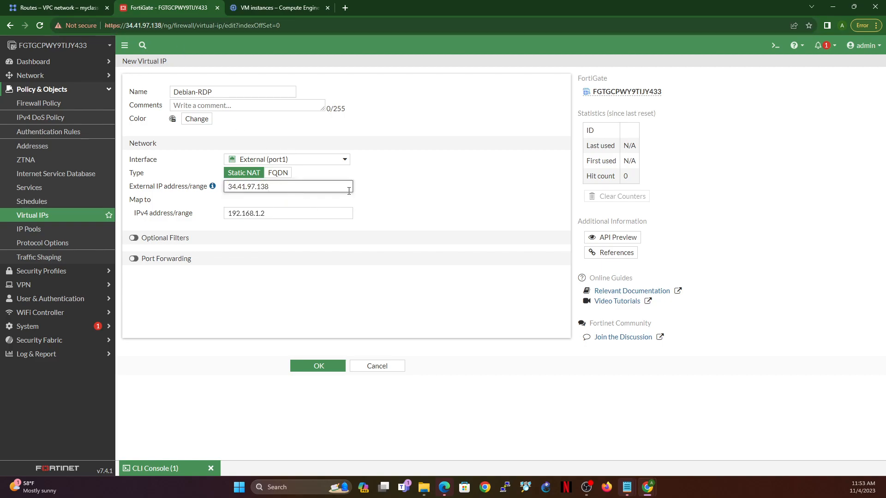
# Step: Enable port forwarding from TCP external service port 3389 to IPv4 port 3389, save the virtual IP and reload the list
pyautogui.click(133, 258)
pyautogui.click(246, 302)
pyautogui.write('3')
pyautogui.click(238, 317)
pyautogui.write('338')
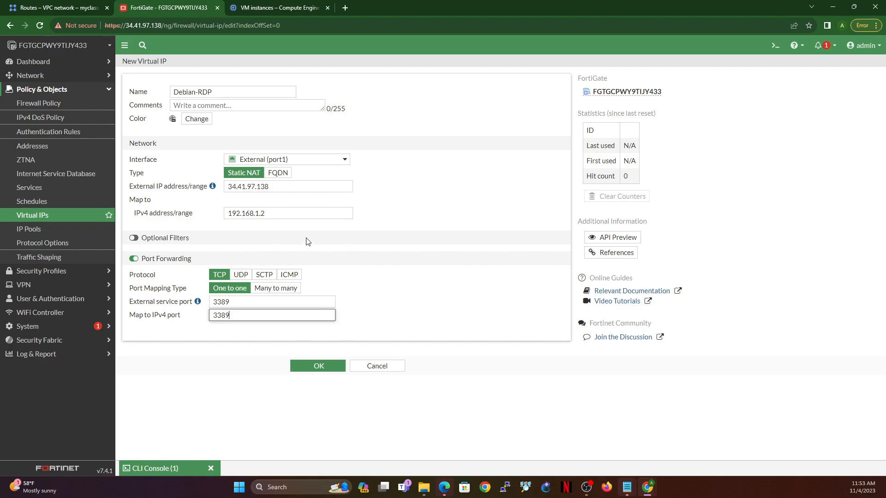
pyautogui.doubleClick(298, 191)
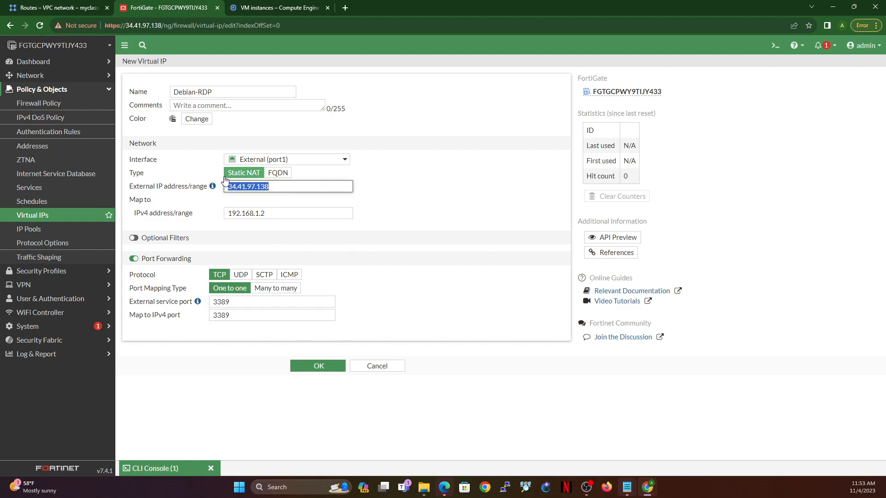
pyautogui.moveTo(215, 193)
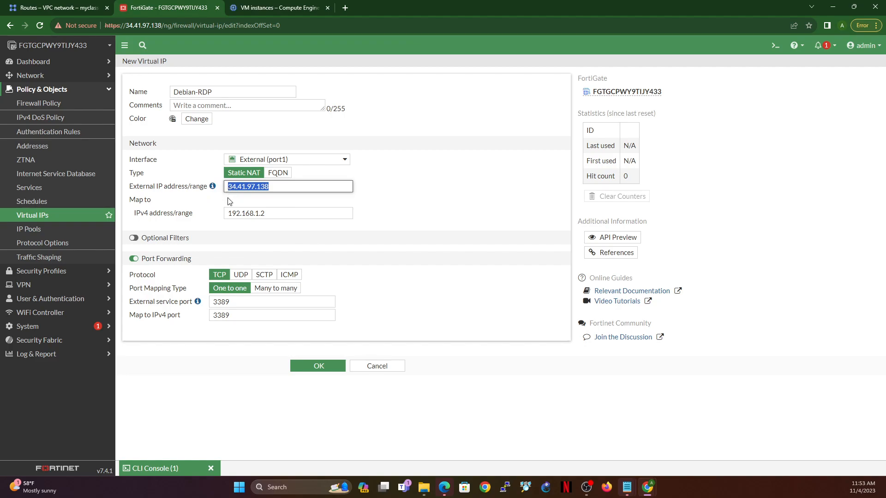
pyautogui.click(313, 365)
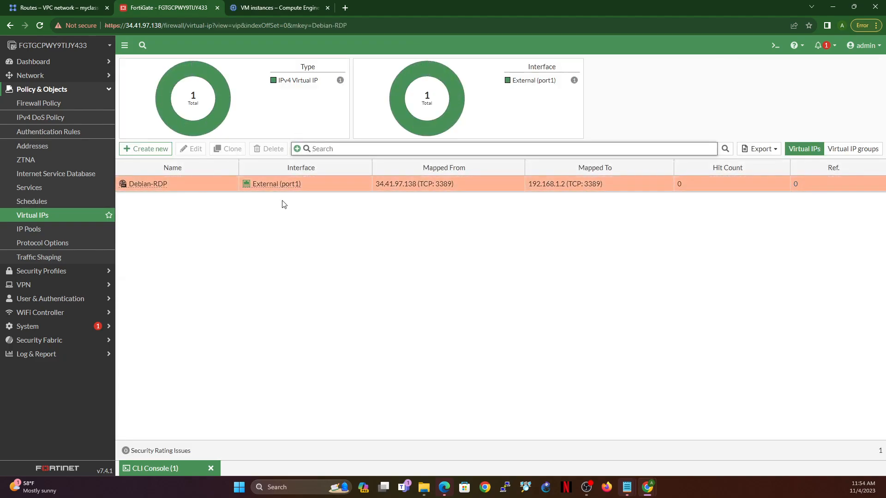
pyautogui.click(37, 216)
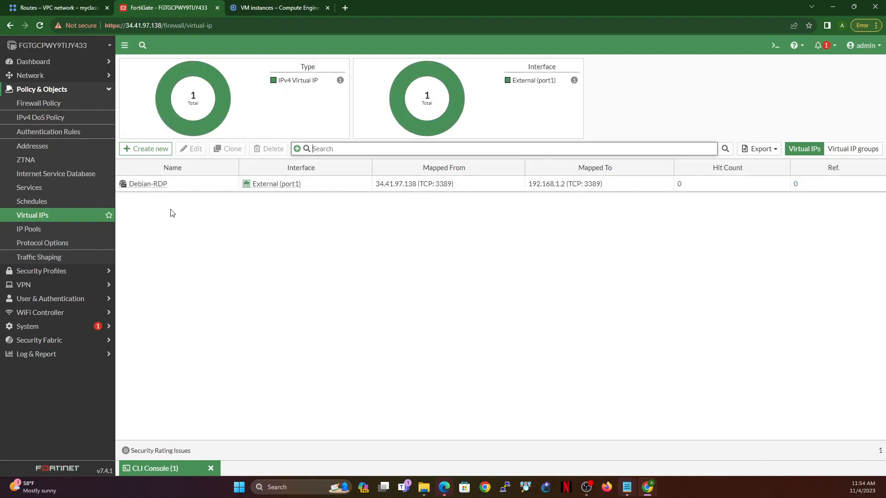
# Step: Create a firewall policy from the Debian-RDP object, named External to Debian, with Internal (port2) as outgoing interface
pyautogui.rightClick(200, 190)
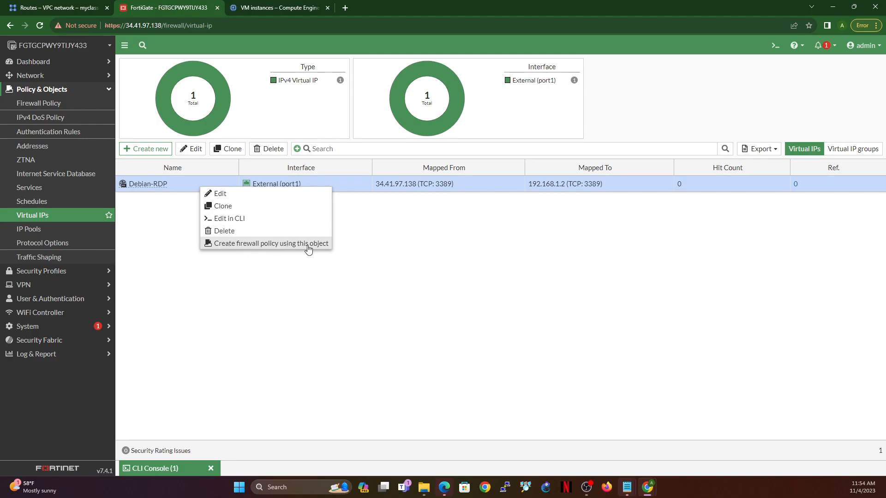
pyautogui.click(308, 245)
pyautogui.click(312, 98)
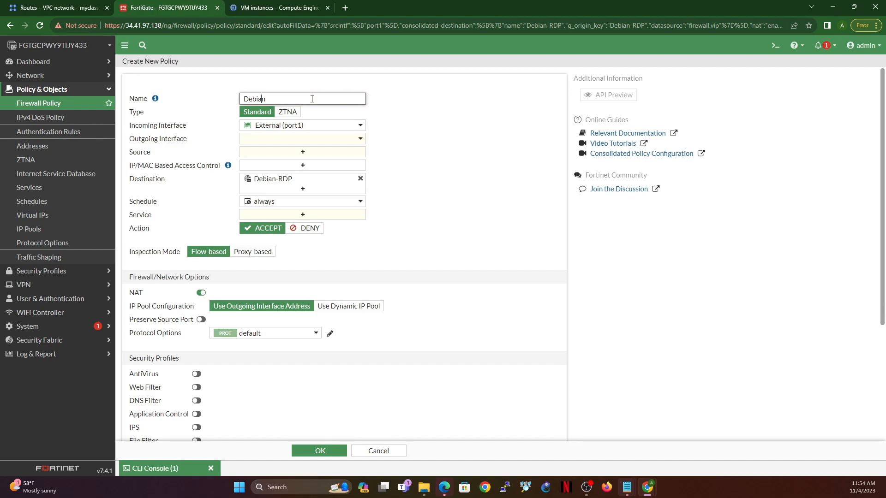
pyautogui.write('External to')
pyautogui.click(341, 142)
pyautogui.click(288, 189)
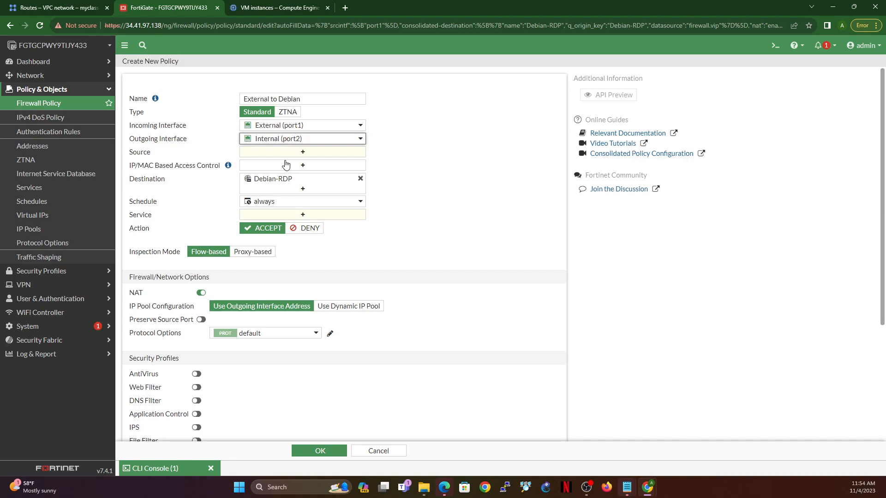
# Step: Set the policy's source to all and its service to RDP
pyautogui.click(303, 156)
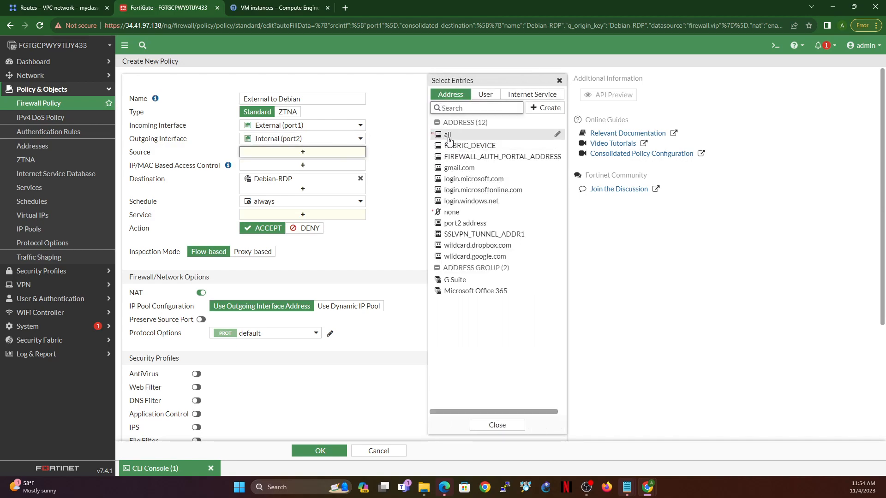
pyautogui.click(448, 136)
pyautogui.moveTo(278, 193)
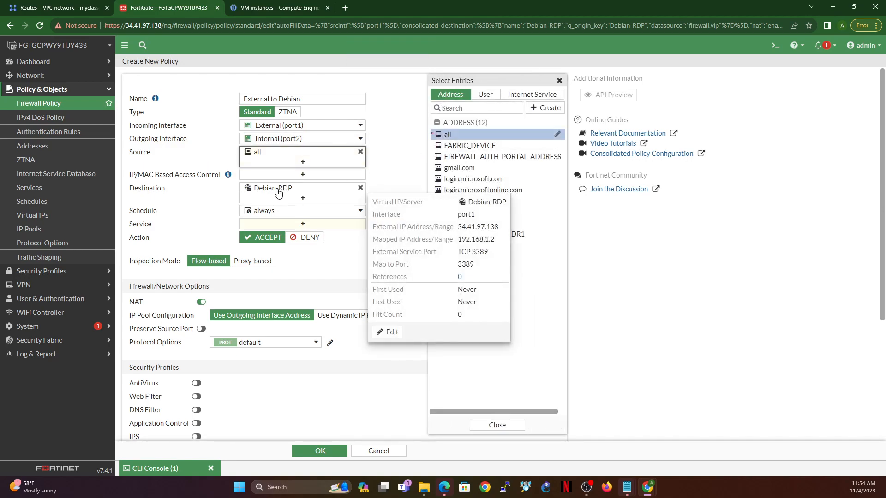
pyautogui.click(303, 224)
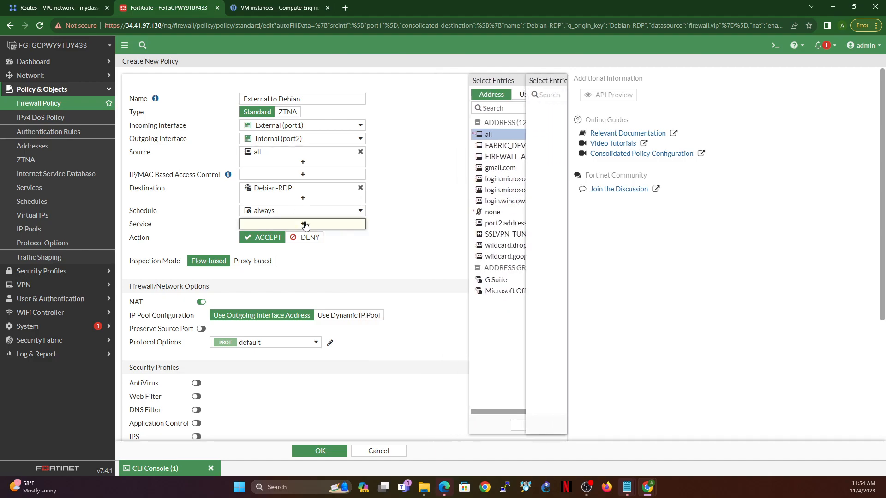
pyautogui.write('rdp')
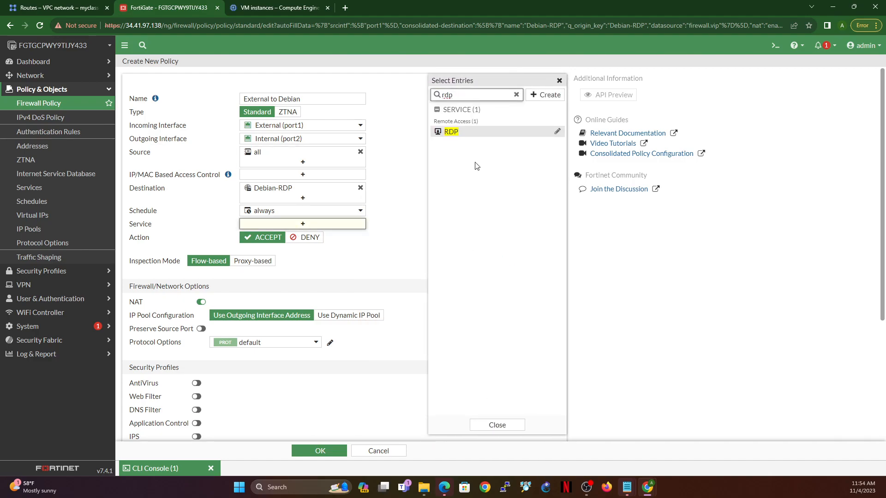
pyautogui.click(450, 133)
pyautogui.click(402, 220)
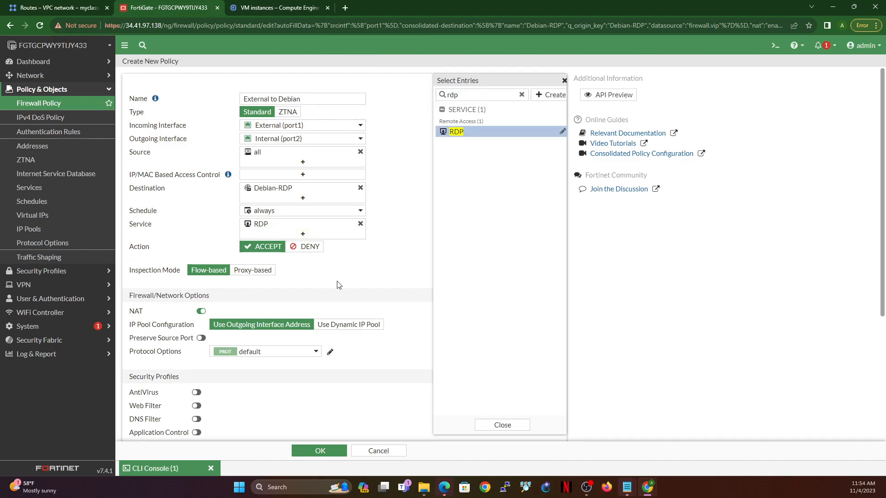
# Step: Log all sessions of allowed traffic for the External to Debian policy and save it
pyautogui.scroll(-4, 271, 309)
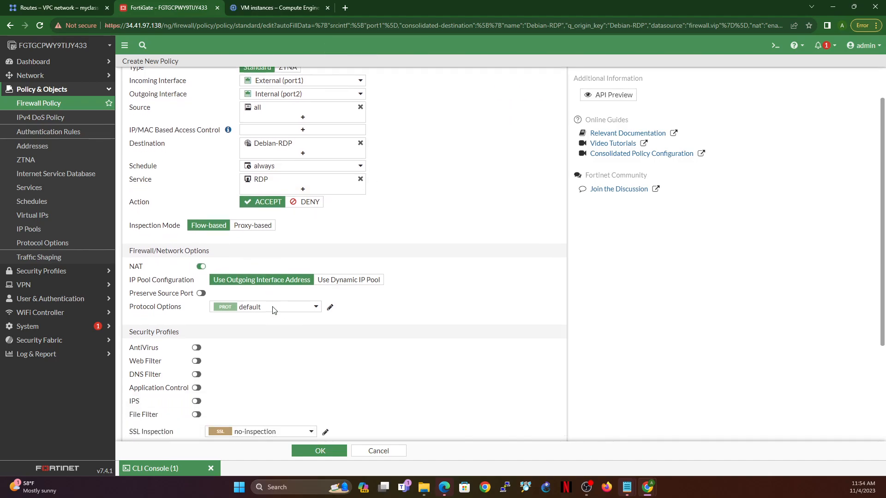
pyautogui.click(323, 333)
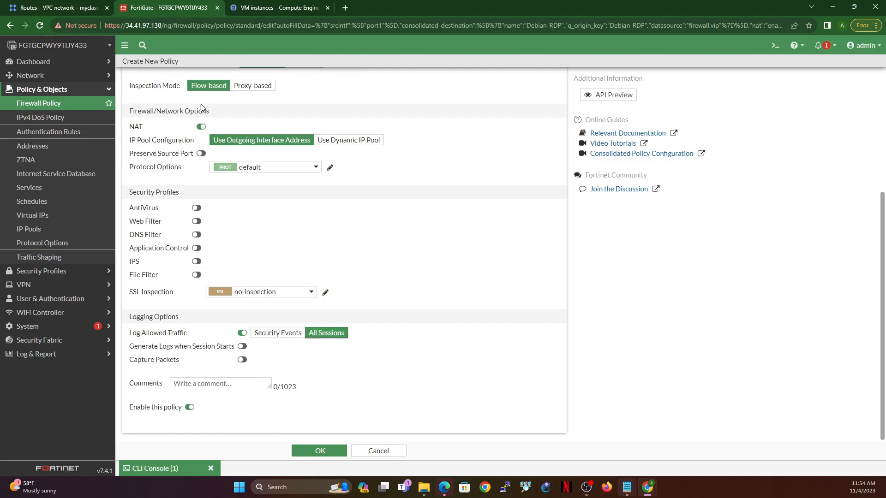
pyautogui.click(313, 452)
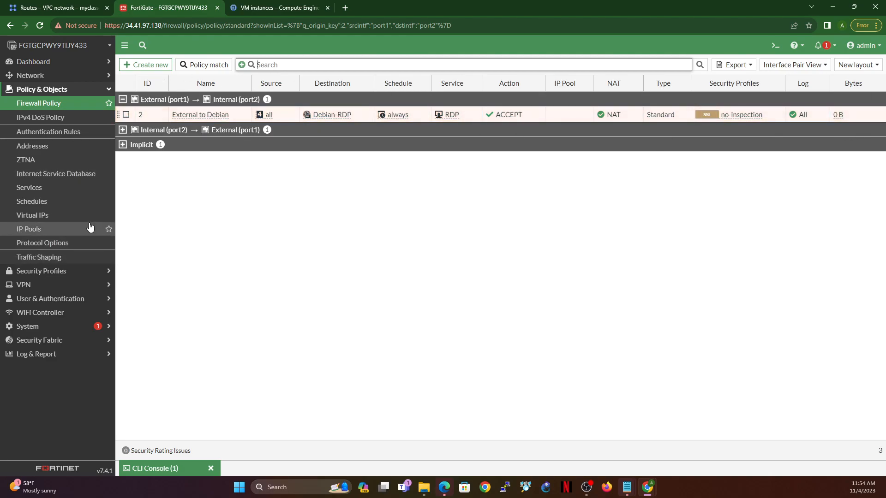
# Step: Copy the external address of the Debian-RDP virtual IP and try to connect to 34.41.97.138 with Remote Desktop Connection
pyautogui.click(44, 220)
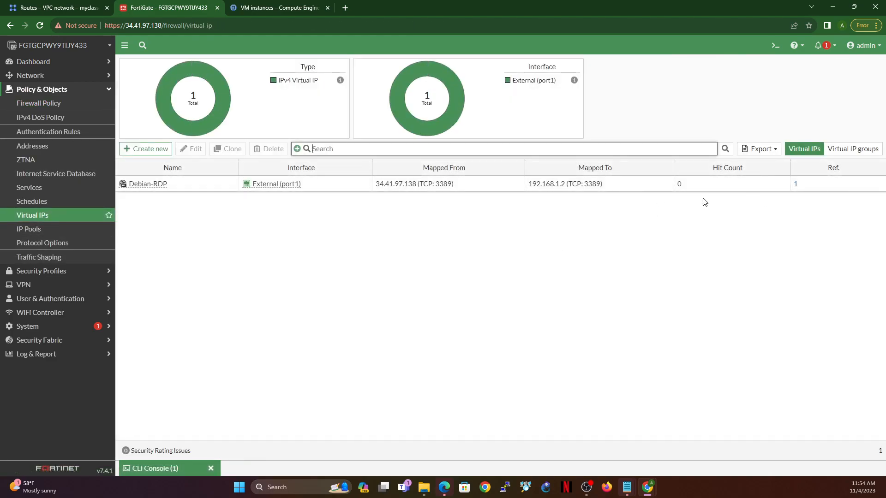
pyautogui.moveTo(375, 184); pyautogui.dragTo(417, 187)
pyautogui.hotkey('ctrl', 'c')
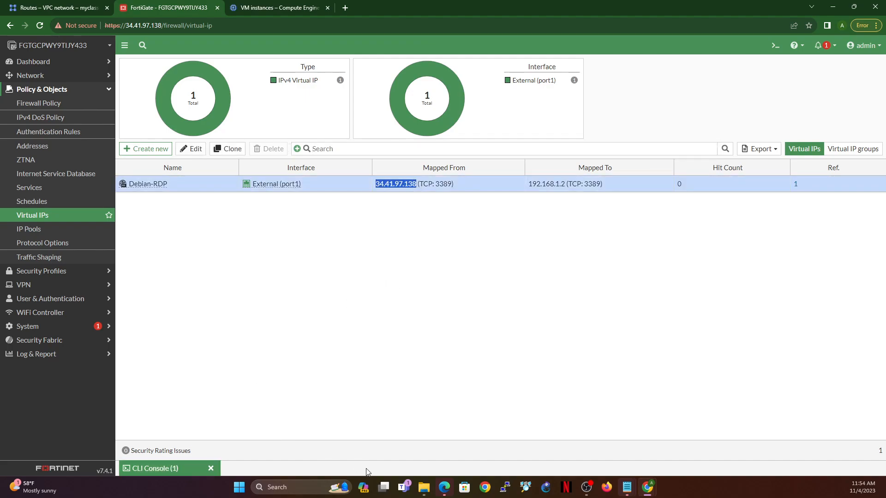
pyautogui.click(233, 488)
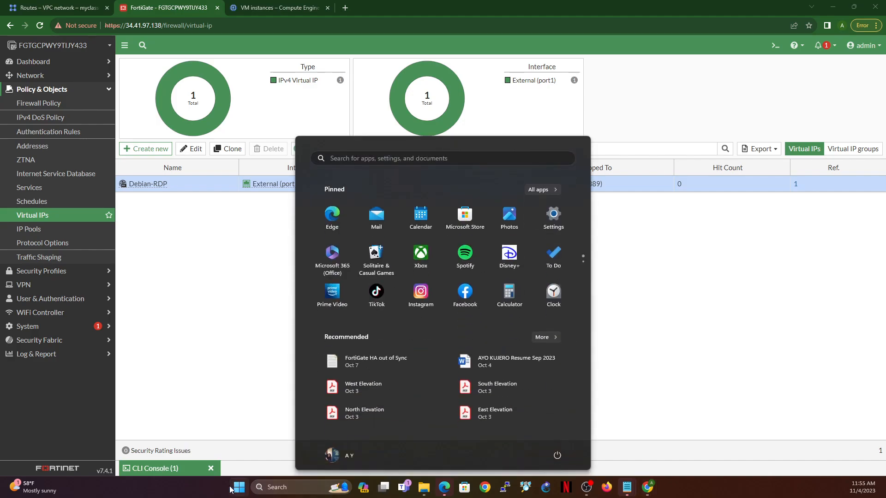
pyautogui.write('remote')
pyautogui.press('Return')
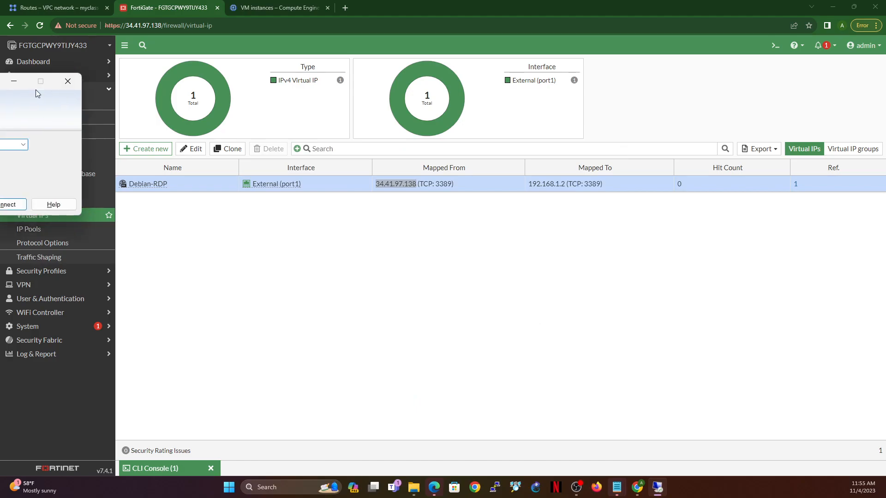
pyautogui.hotkey('ctrl', 'v')
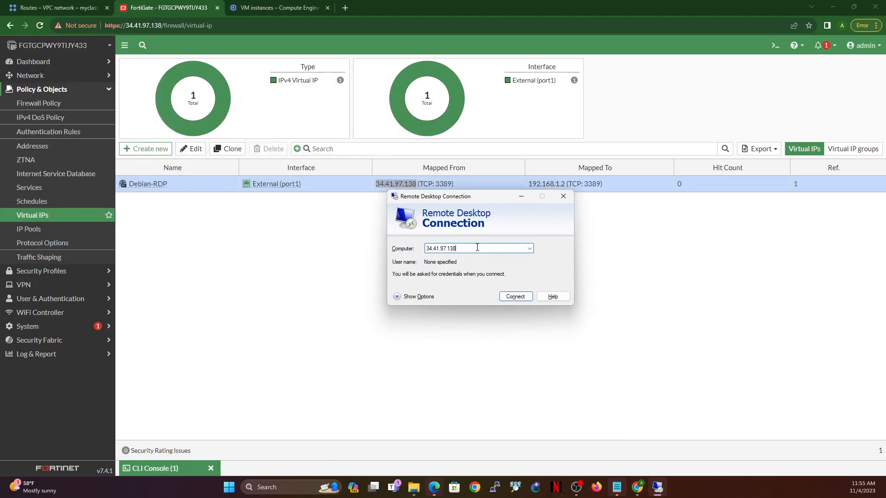
pyautogui.click(515, 297)
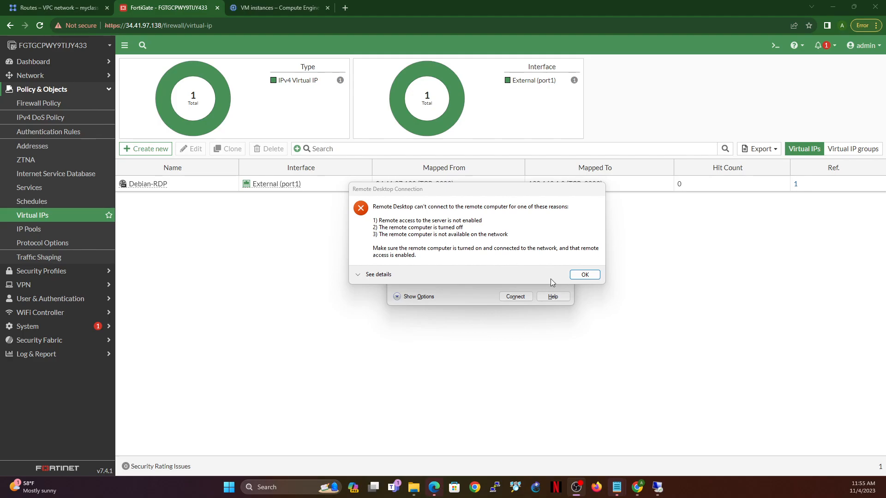
# Step: Dismiss the Remote Desktop Connection error dialog and close the minimized CLI console in FortiGate
pyautogui.click(585, 275)
pyautogui.moveTo(470, 202); pyautogui.dragTo(468, 222)
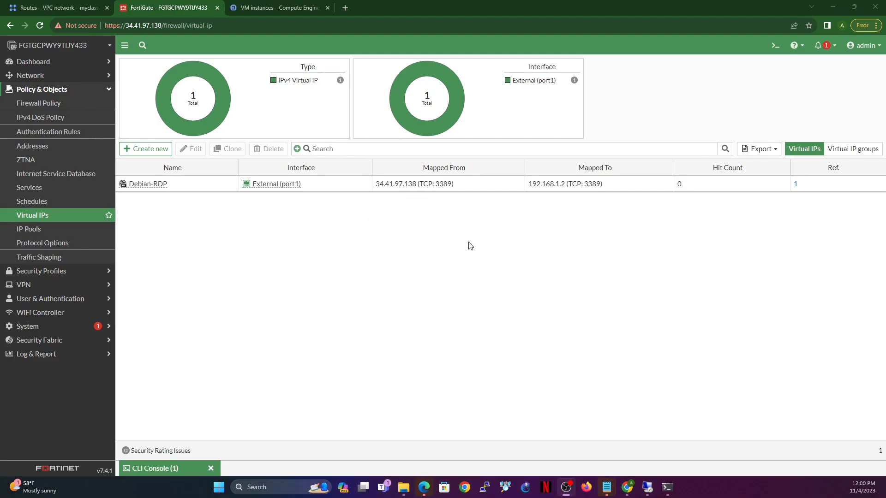
pyautogui.click(211, 469)
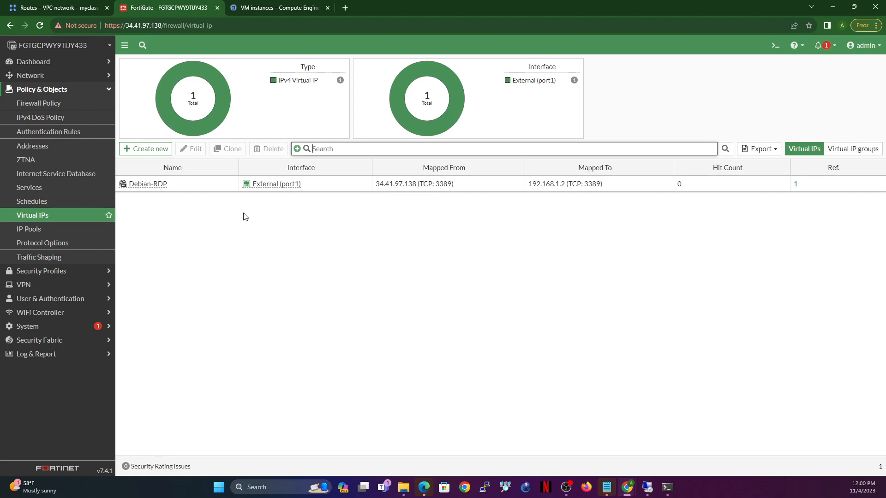
# Step: Copy the IP address of the External (port1) interface, without its netmask, from the FortiGate network interface list
pyautogui.click(323, 187)
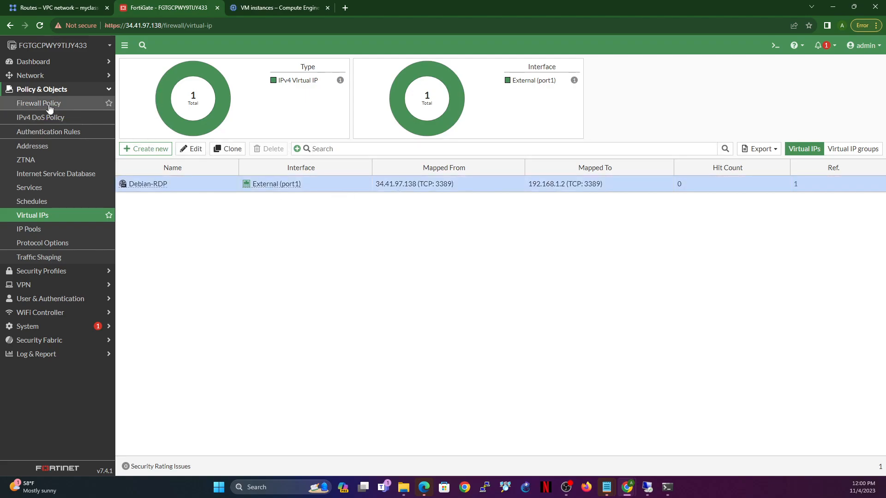
pyautogui.click(39, 76)
pyautogui.click(40, 93)
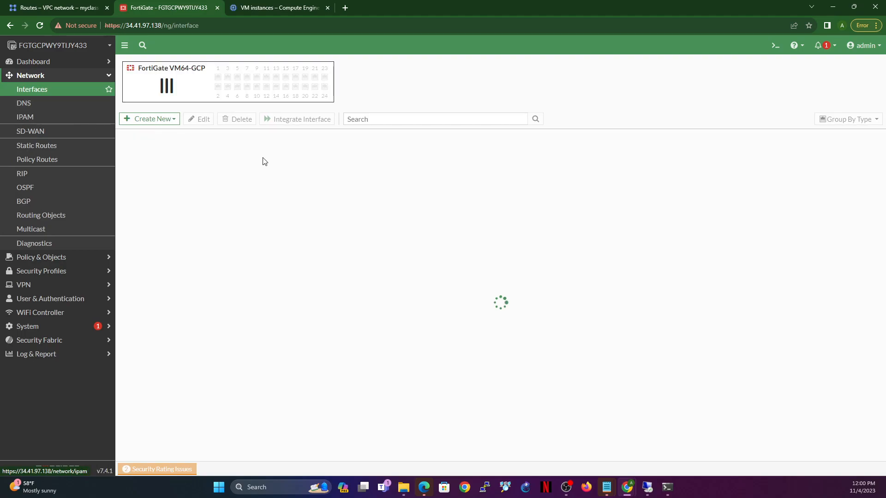
pyautogui.moveTo(410, 212); pyautogui.dragTo(448, 213)
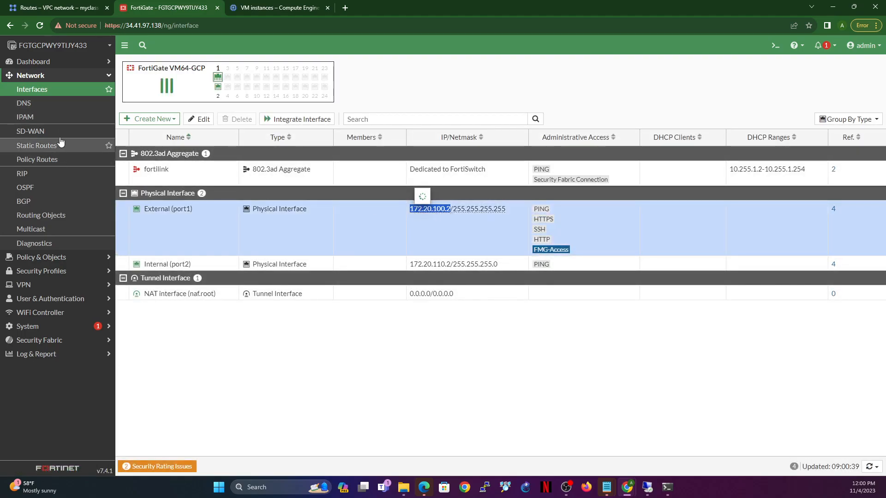
# Step: Edit the Debian-RDP virtual IP and set its external IP address to 172.20.100.2
pyautogui.click(42, 258)
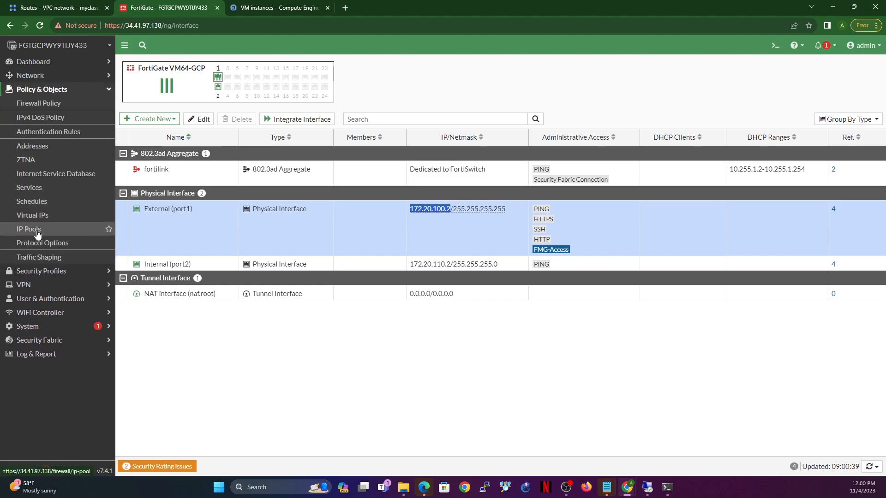
pyautogui.click(37, 216)
pyautogui.click(450, 185)
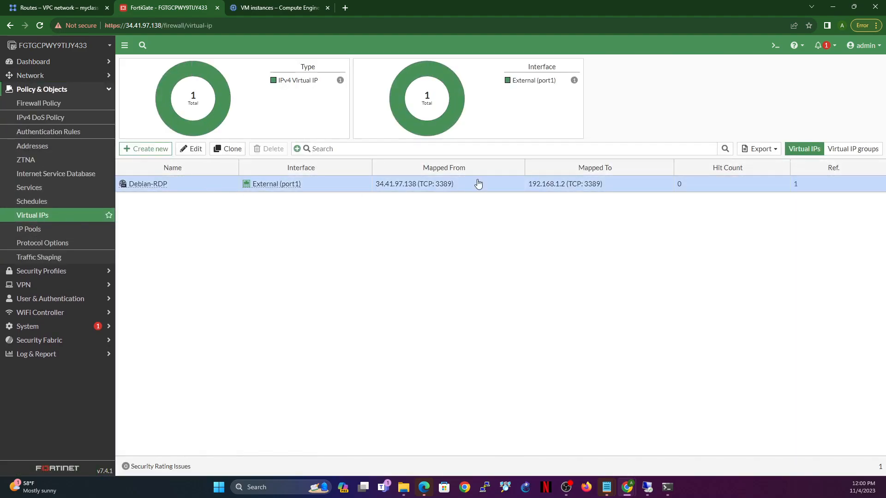
pyautogui.click(192, 150)
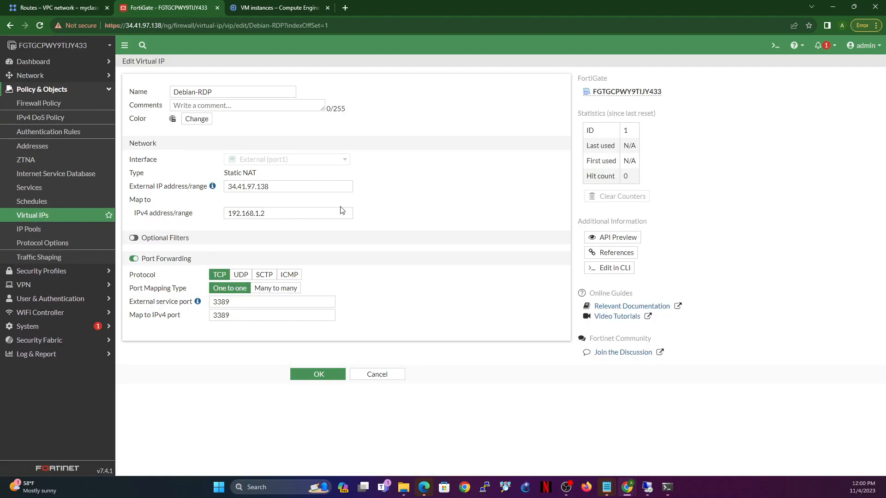
pyautogui.tripleClick(314, 186)
pyautogui.write('172.20.100.2')
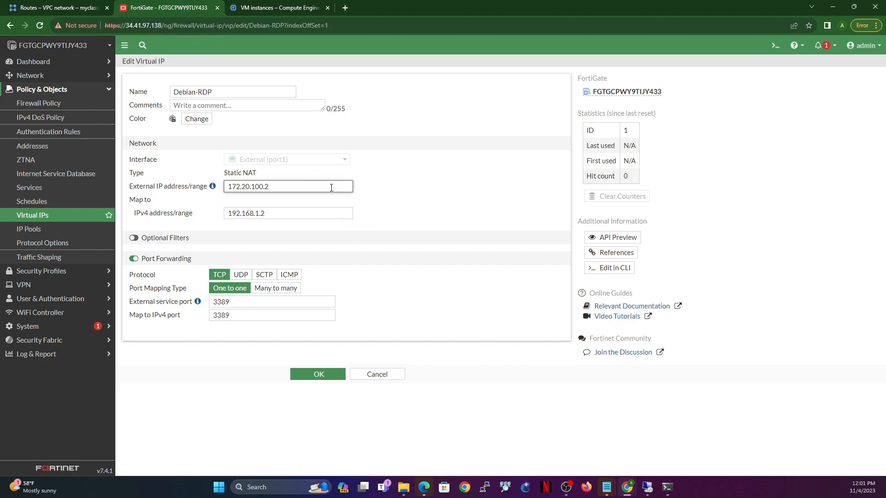
# Step: Save the Debian-RDP virtual IP and bring up the Remote Desktop Connection window
pyautogui.click(311, 374)
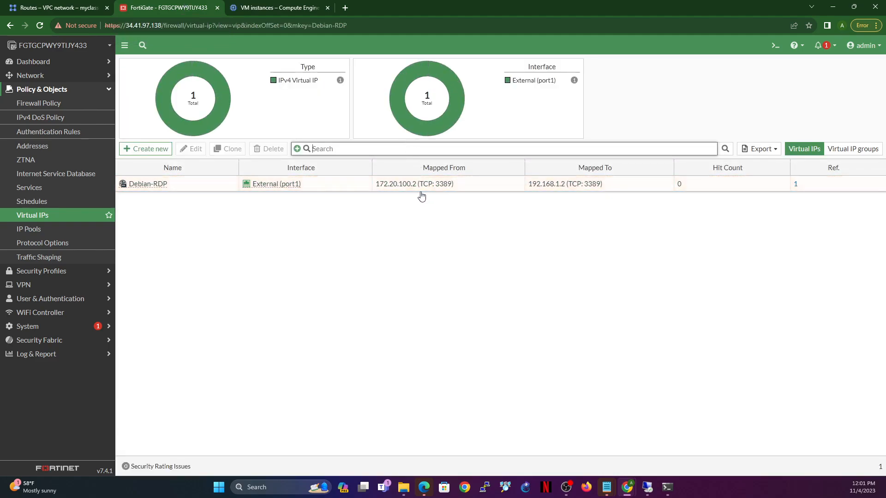
pyautogui.click(648, 487)
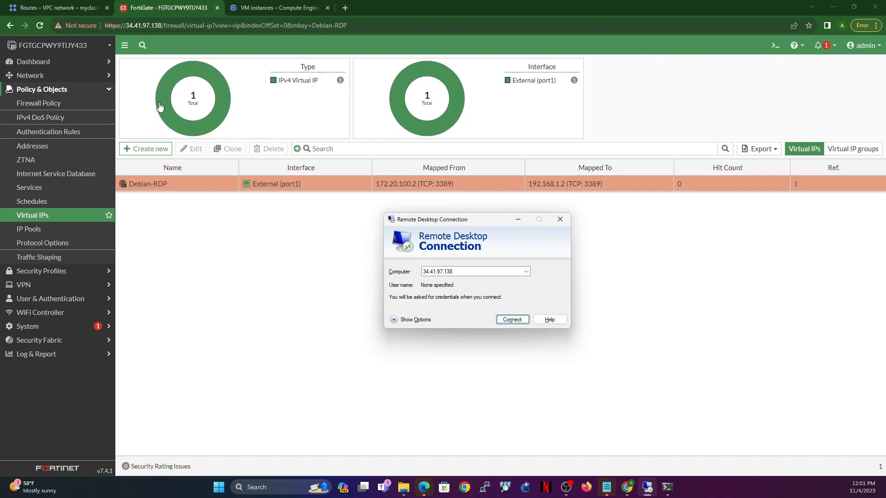
pyautogui.moveTo(160, 108)
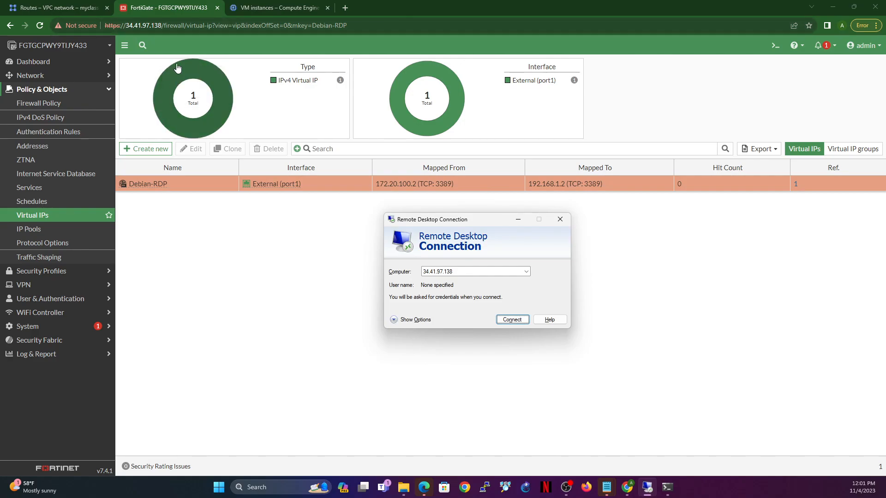
# Step: View the VPC networks list and the IP addresses of the VM instances in the myclass-gcp Google Cloud project
pyautogui.click(64, 8)
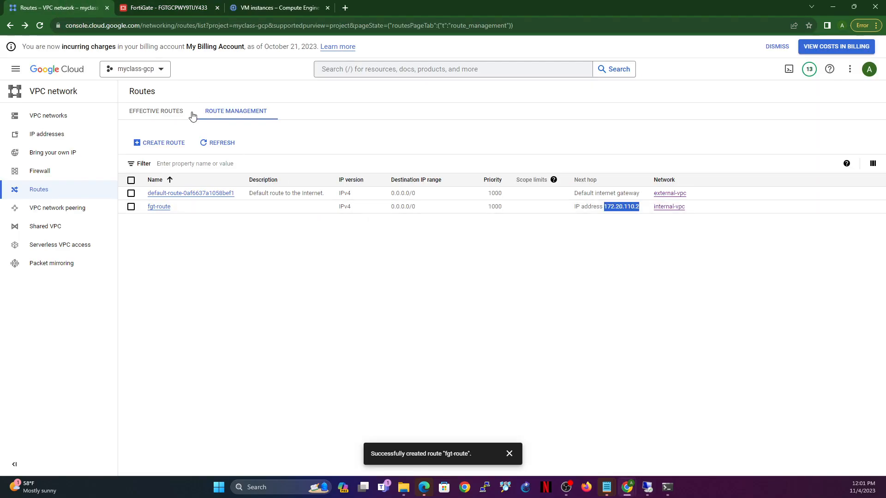
pyautogui.click(48, 116)
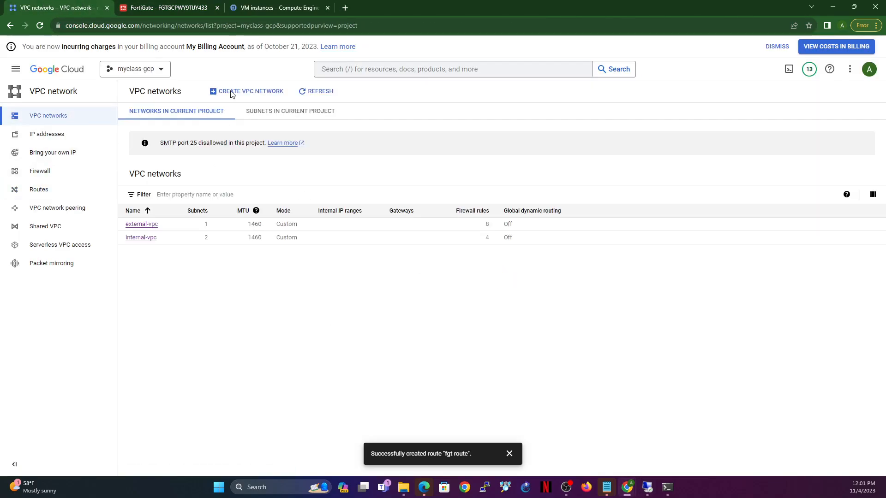
pyautogui.click(279, 10)
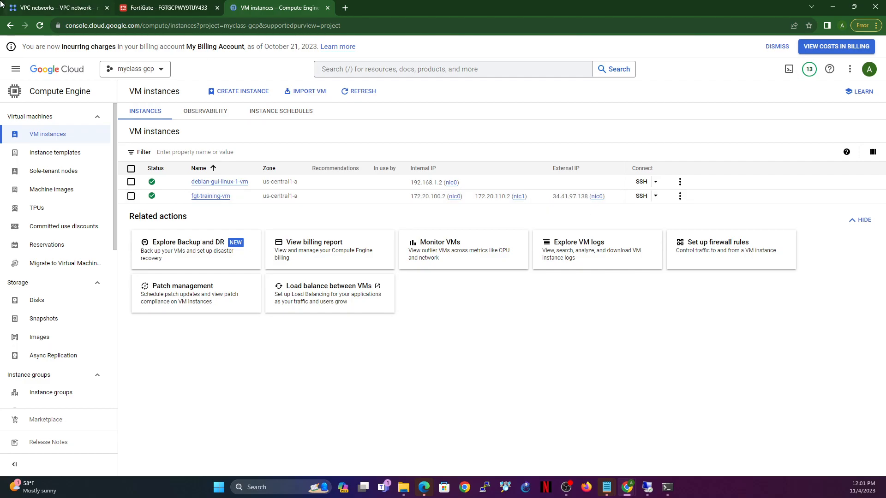
# Step: Open the external-subnet details under external-vpc and examine its IP range and gateway address
pyautogui.click(78, 7)
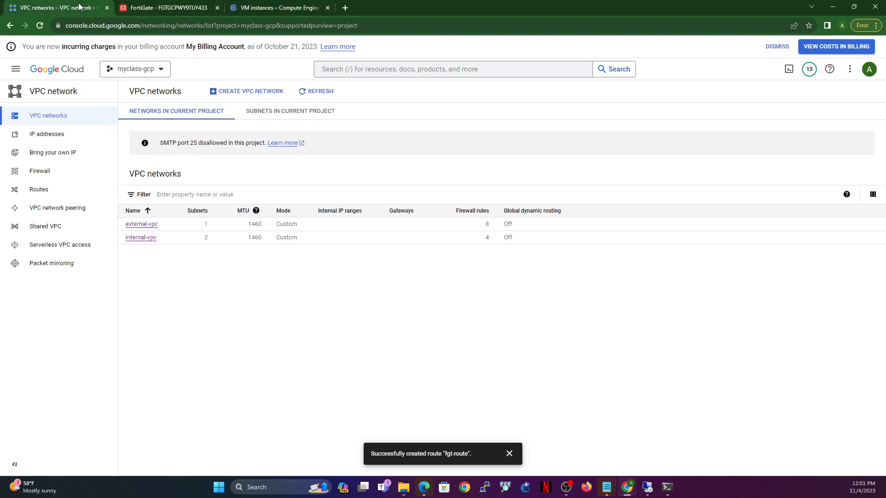
pyautogui.click(150, 230)
pyautogui.scroll(-2, 244, 348)
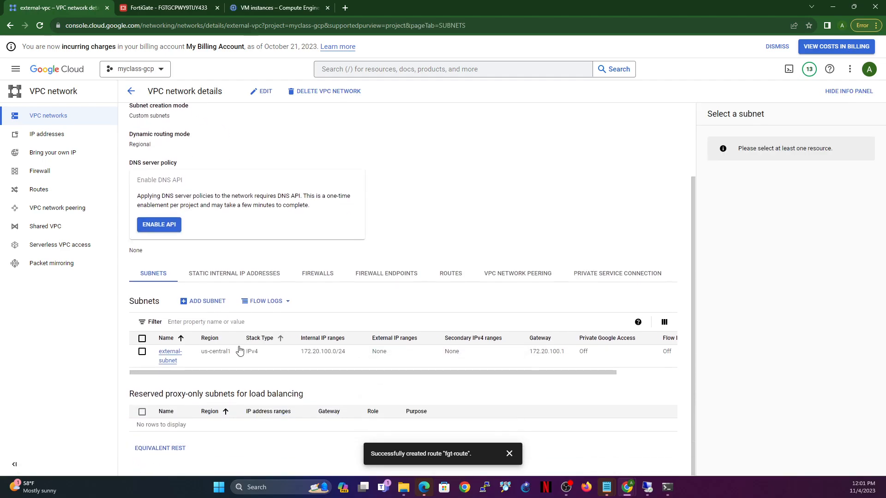
pyautogui.click(169, 357)
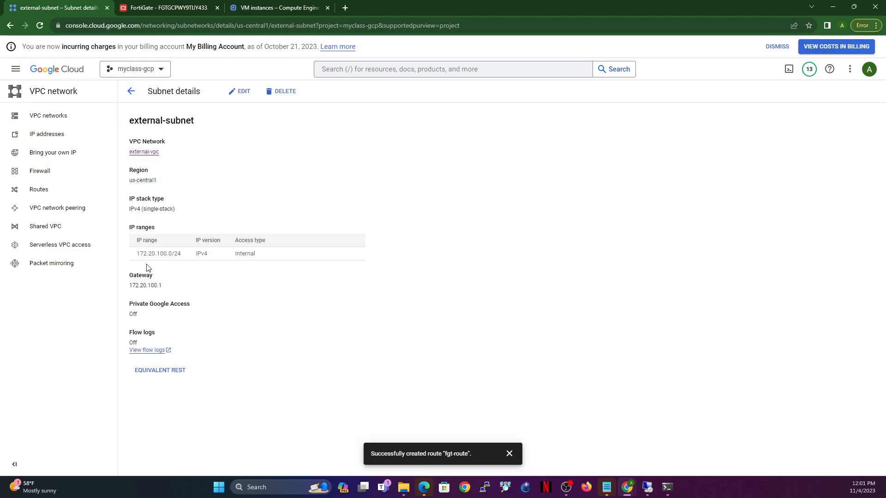
pyautogui.moveTo(134, 258); pyautogui.dragTo(181, 259)
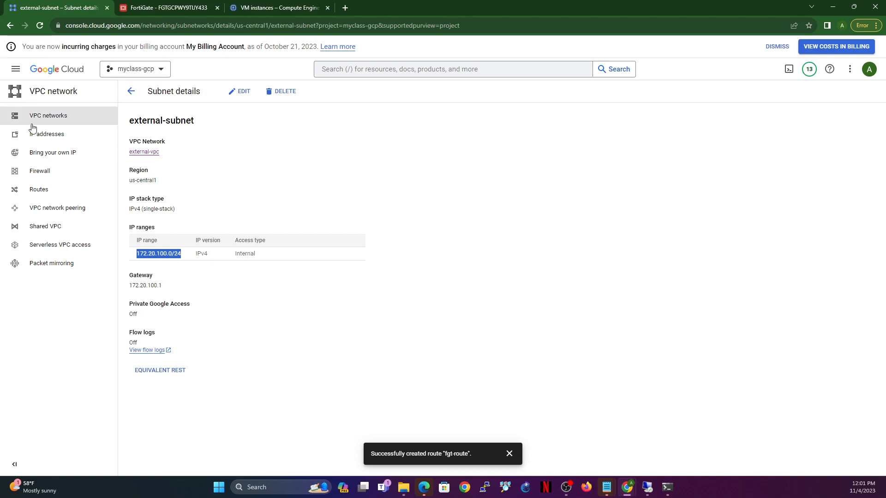
pyautogui.moveTo(132, 288); pyautogui.dragTo(131, 292)
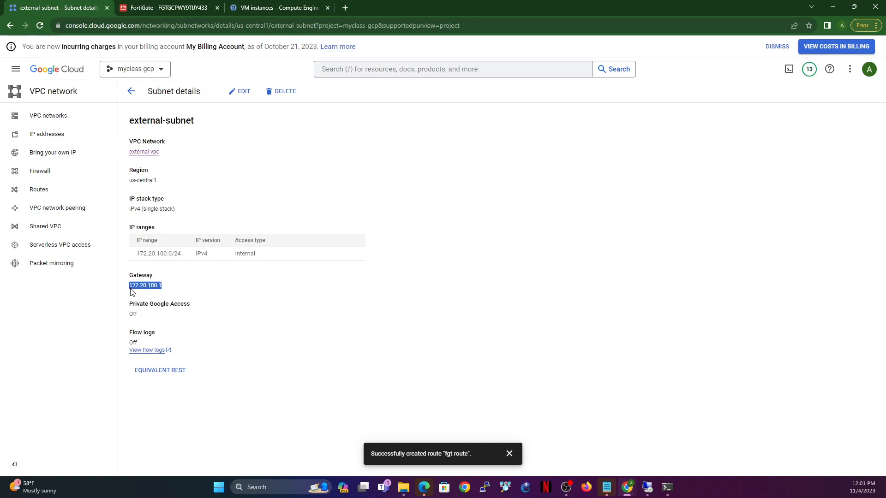
# Step: Reopen the Debian-RDP virtual IP in FortiGate, review its external and mapped addresses, and save it
pyautogui.click(152, 8)
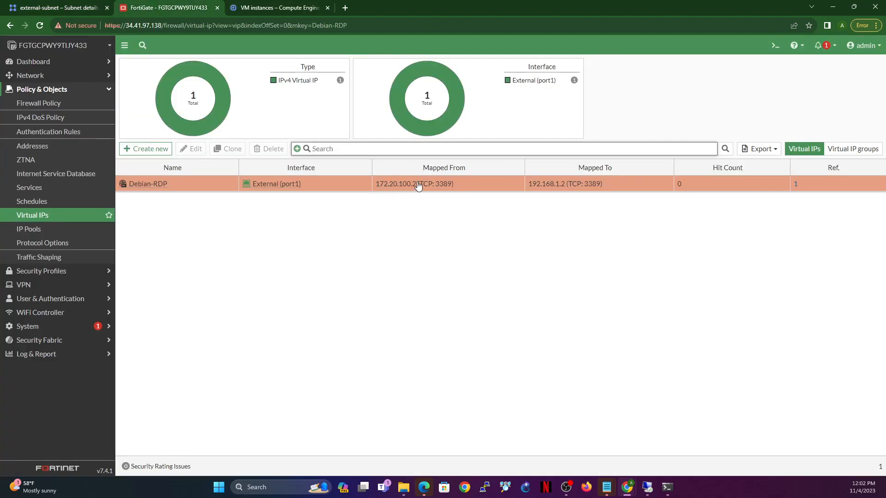
pyautogui.doubleClick(401, 187)
pyautogui.moveTo(277, 186); pyautogui.dragTo(214, 196)
pyautogui.click(288, 214)
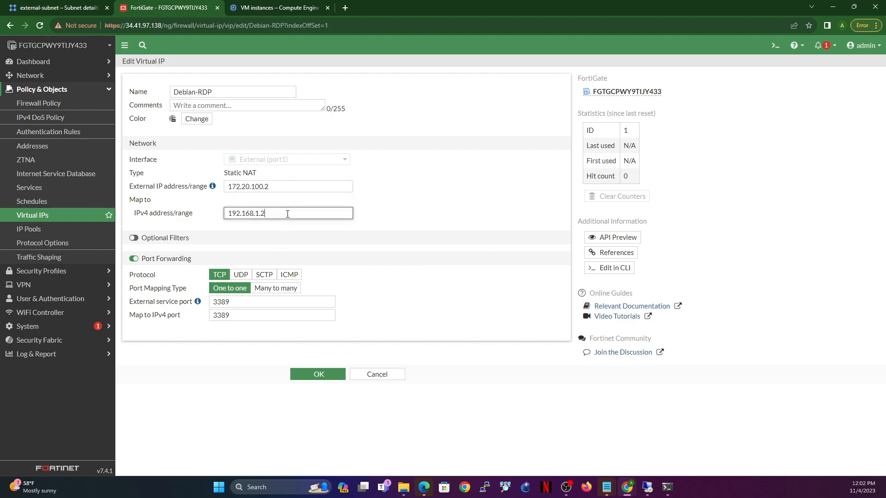
pyautogui.moveTo(295, 206); pyautogui.dragTo(159, 202)
pyautogui.click(340, 213)
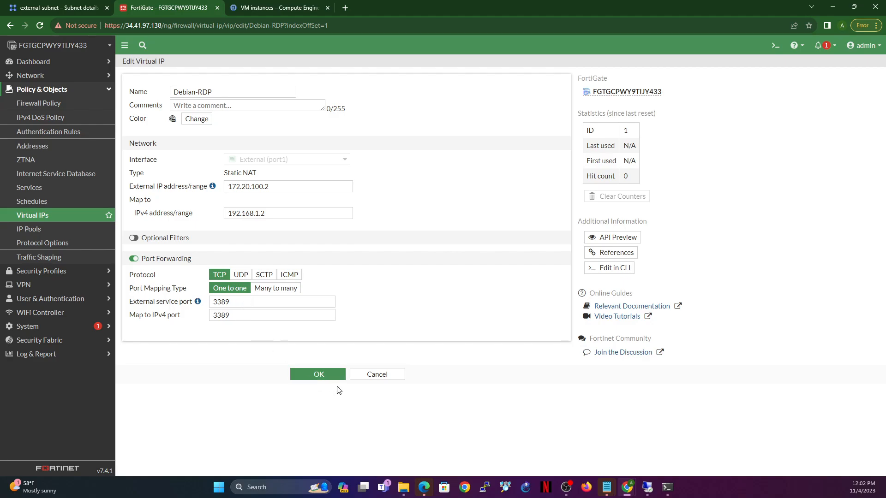
pyautogui.click(331, 375)
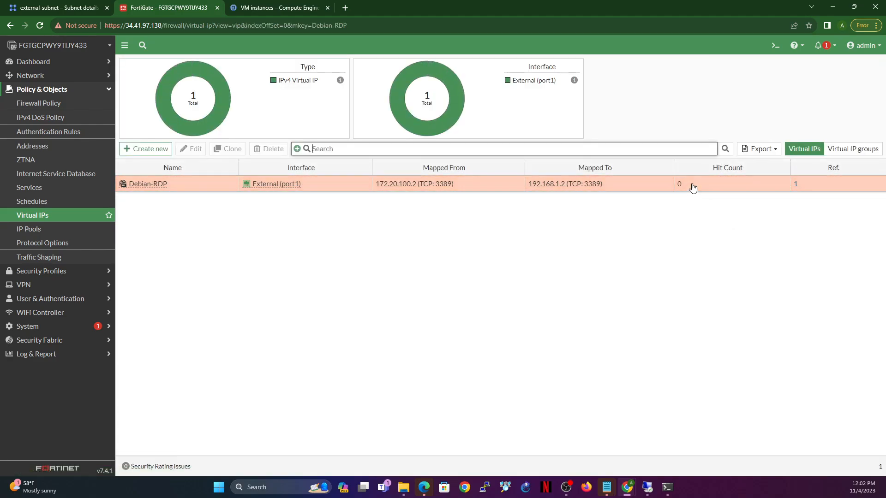
# Step: Connect to 34.41.97.138 with Remote Desktop Connection despite the unverified identity, and log in to the Debian VM with the account username and password
pyautogui.moveTo(647, 487)
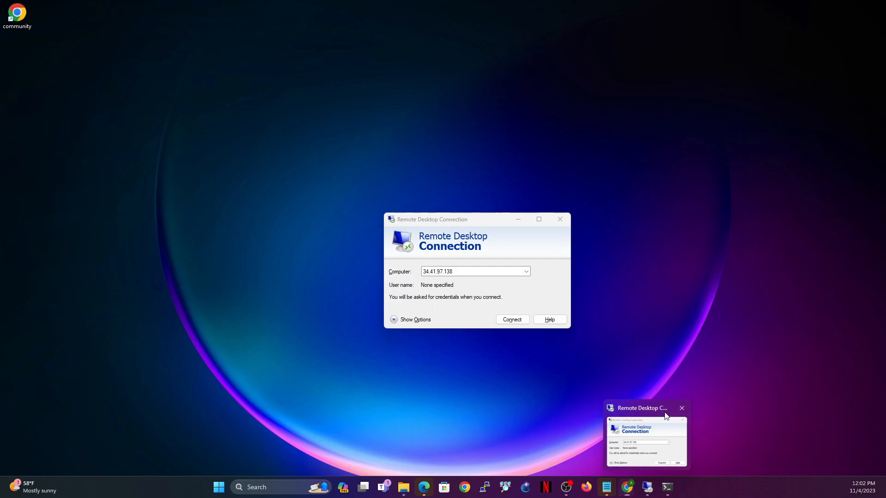
pyautogui.click(646, 438)
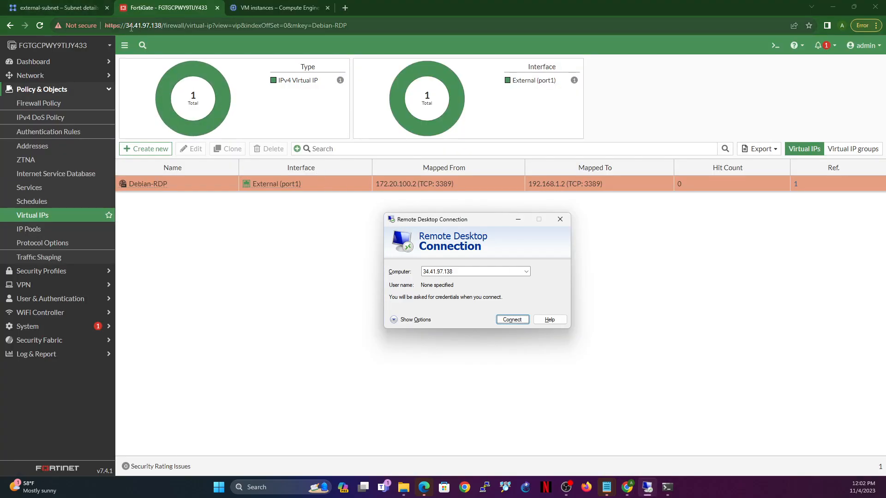
pyautogui.click(501, 321)
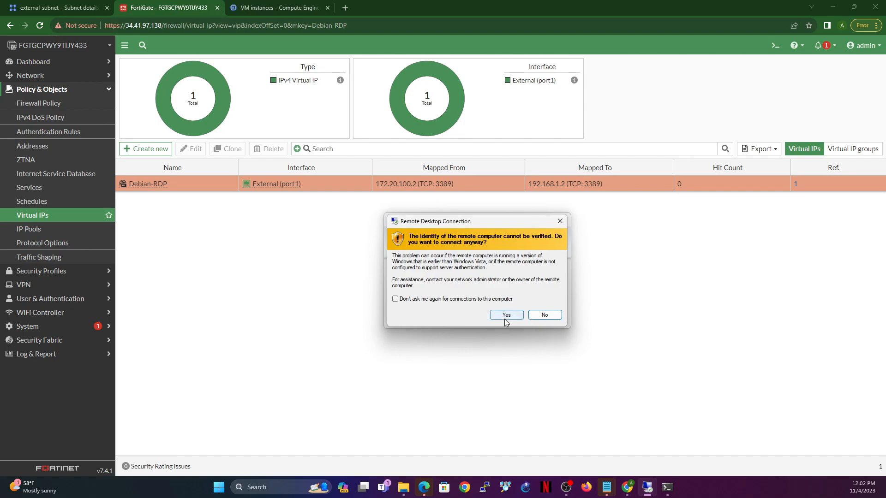
pyautogui.click(505, 315)
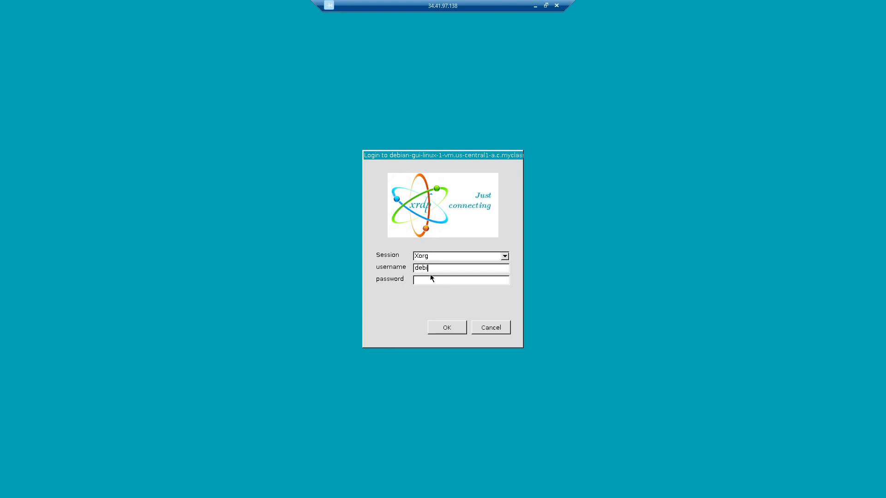
pyautogui.write('*****')
pyautogui.press('Return')
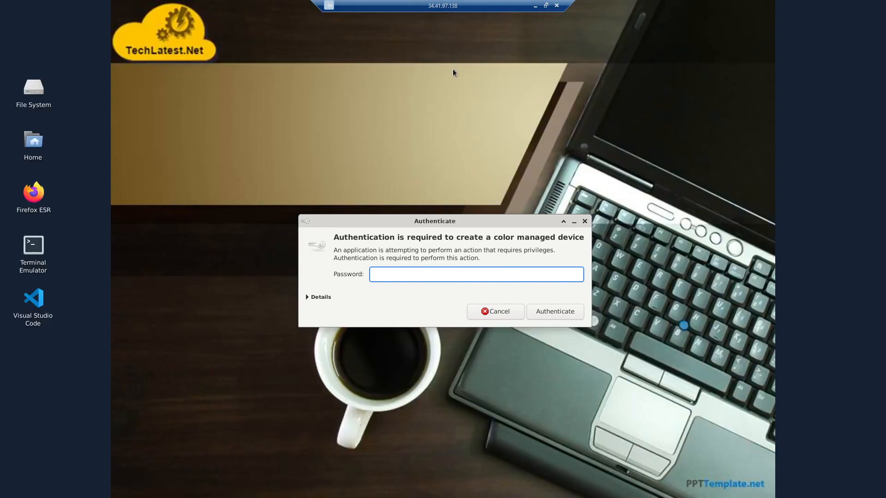
# Step: Minimize the remote session, refresh the FortiGate virtual IP list to check Debian-RDP's hit count, and examine the firewall policies
pyautogui.click(535, 6)
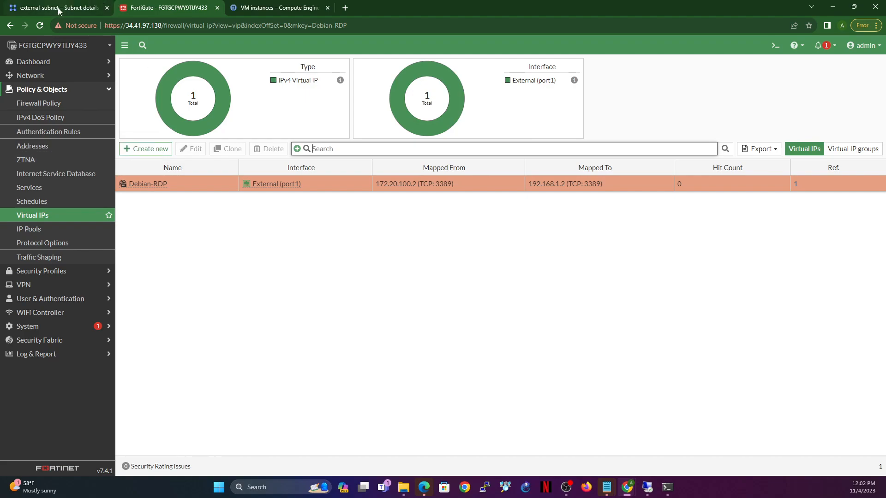
pyautogui.click(40, 26)
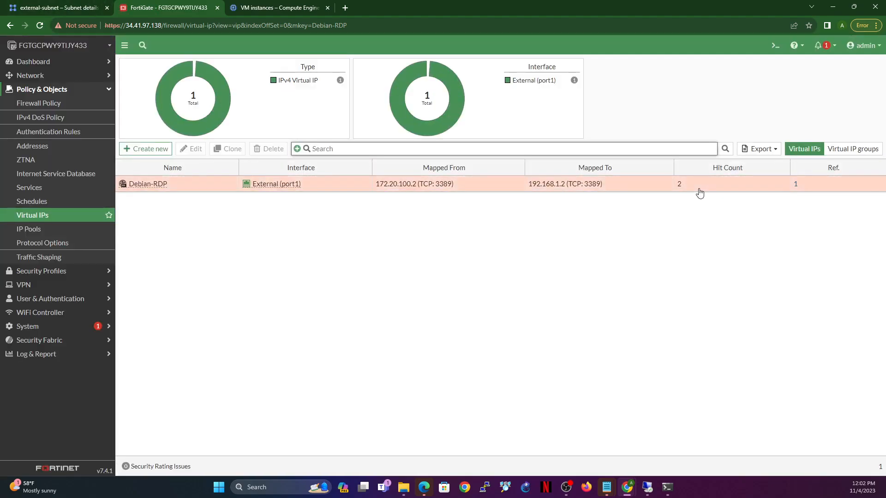
pyautogui.click(55, 110)
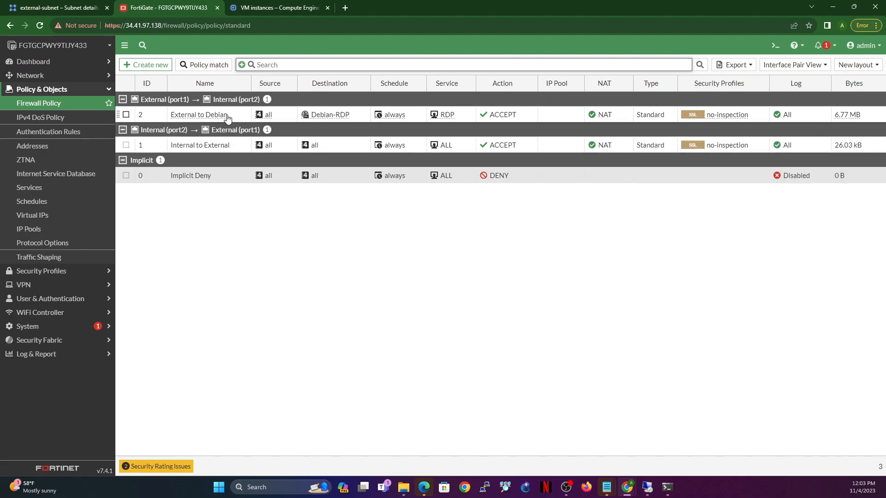
# Step: Open the Forward Traffic log and examine the RDP entries that match the External to Debian policy
pyautogui.click(39, 354)
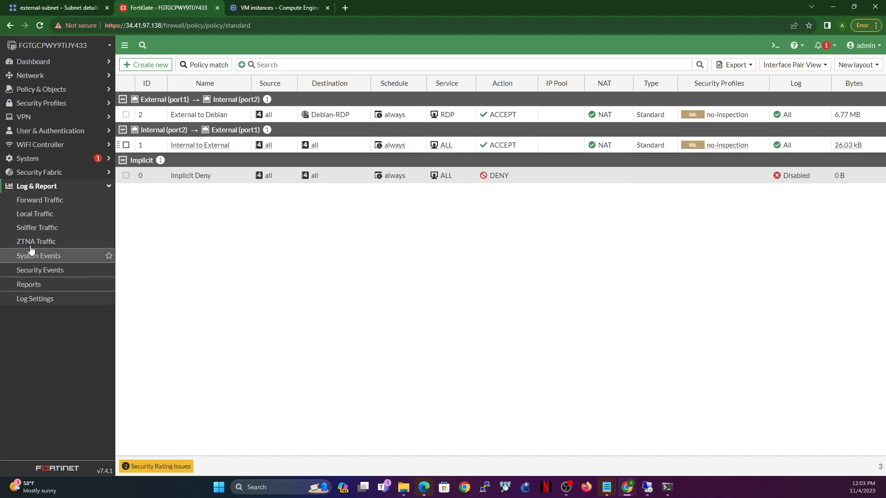
pyautogui.click(36, 202)
pyautogui.click(309, 100)
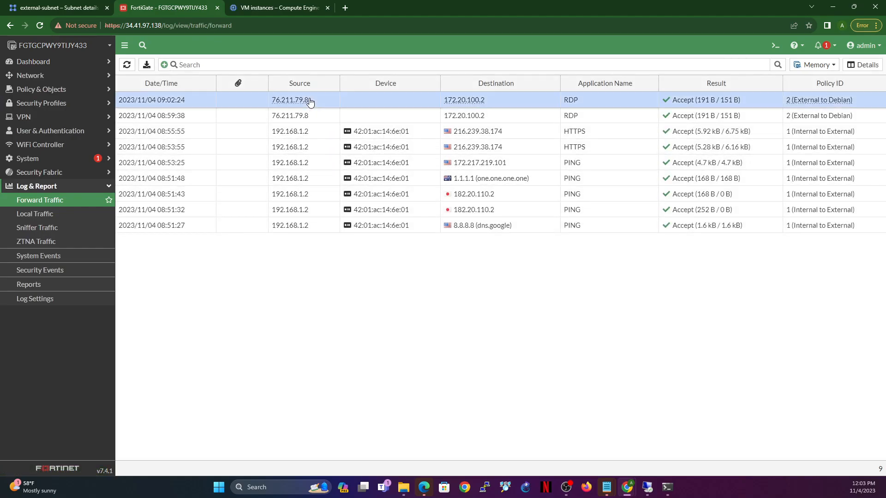
pyautogui.click(597, 116)
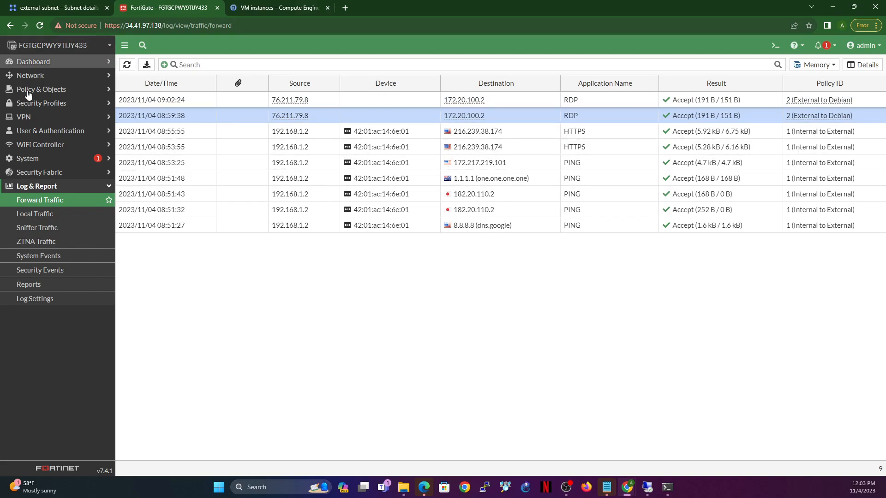
# Step: Return to the Debian remote desktop session and load google.com in Firefox
pyautogui.click(282, 5)
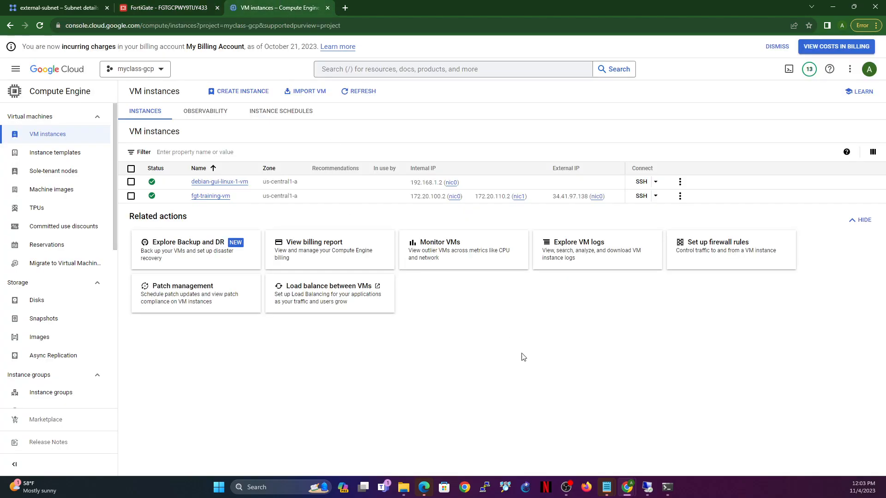
pyautogui.moveTo(651, 485)
pyautogui.click(657, 444)
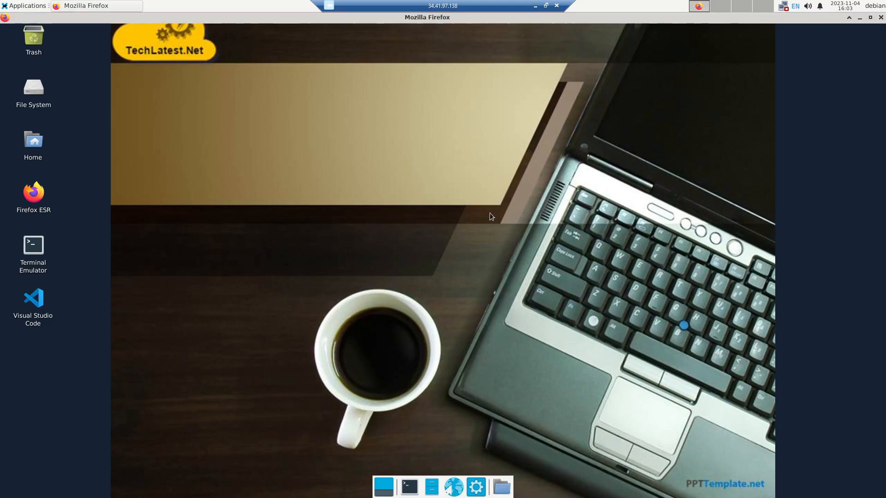
pyautogui.write('google.co')
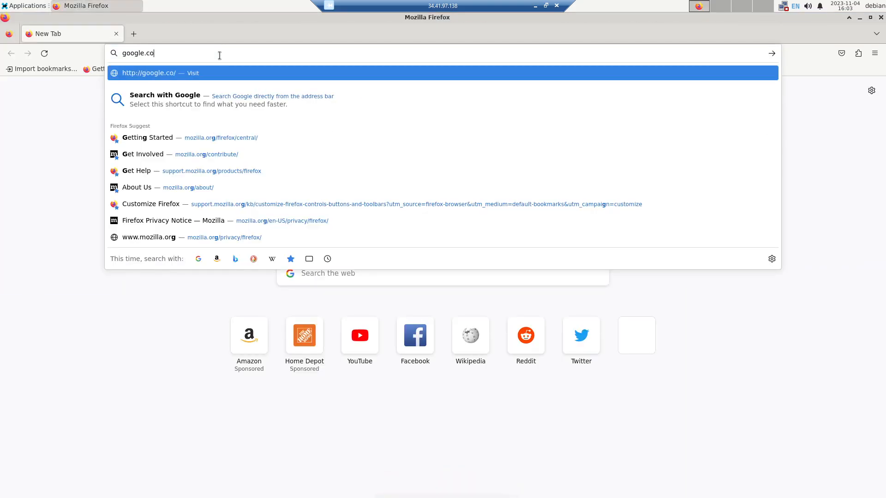
pyautogui.write('m')
pyautogui.press('Return')
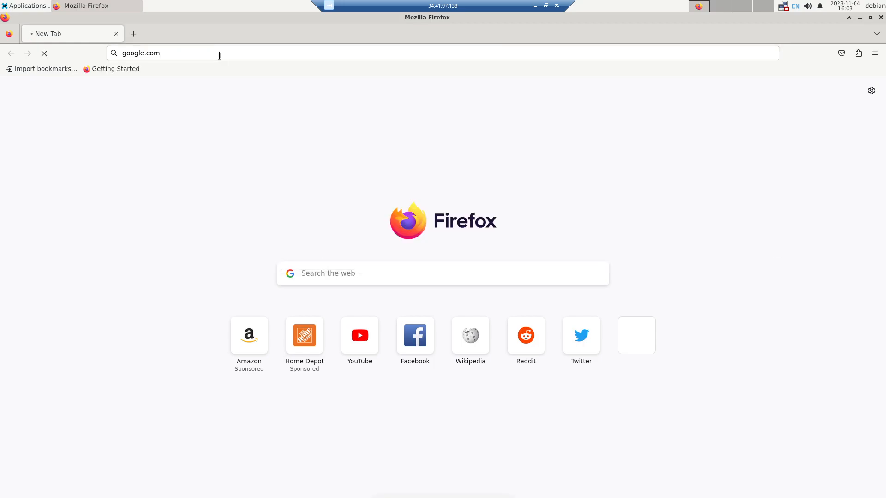
# Step: Load hotmail.com in Firefox on the Debian VM to generate more web traffic
pyautogui.click(269, 54)
pyautogui.write('hotmail.com')
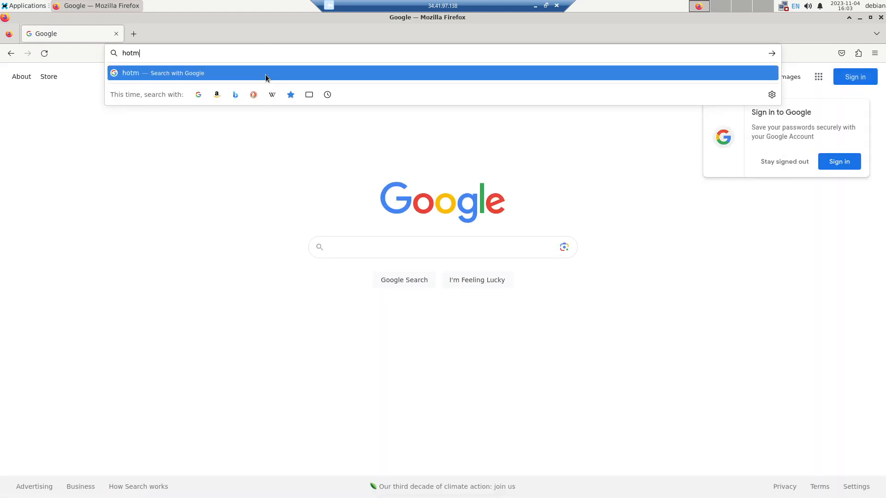
pyautogui.press('Return')
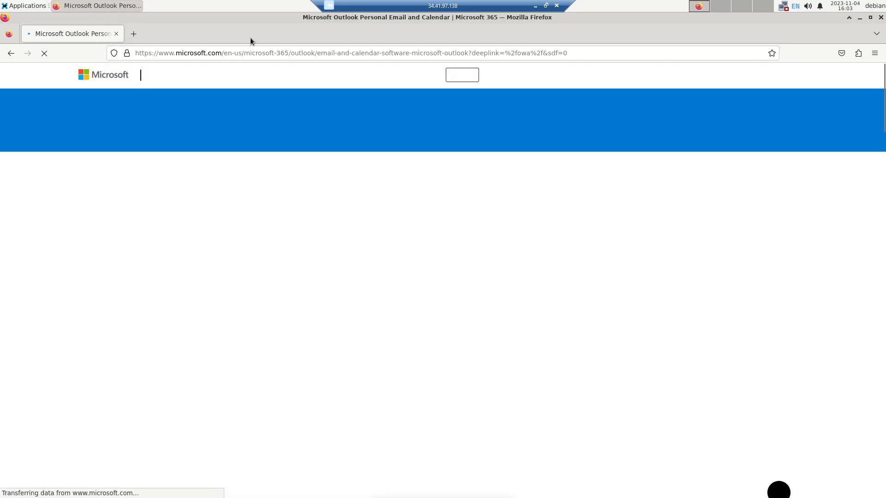
# Step: Load bbc.co.uk in Firefox on the Debian VM
pyautogui.click(274, 52)
pyautogui.write('bbc.oc.')
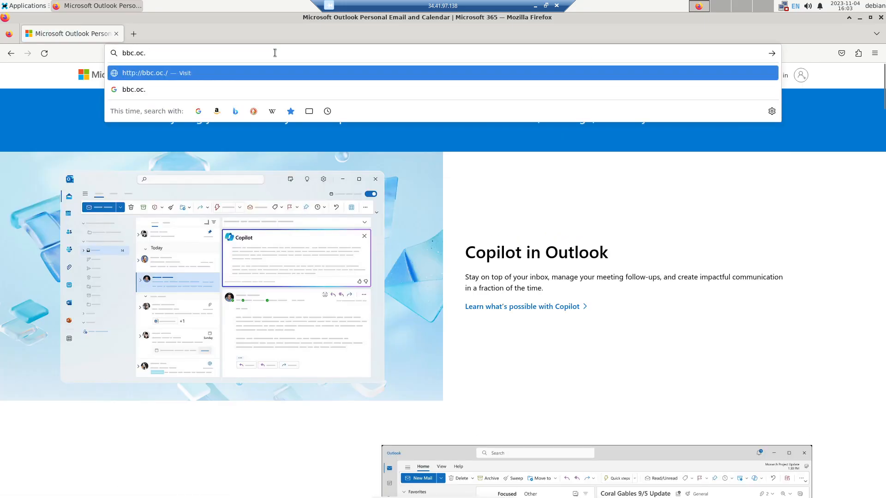
pyautogui.press('BackSpace')
pyautogui.press('BackSpace')
pyautogui.press('BackSpace')
pyautogui.write('co.uk')
pyautogui.press('Return')
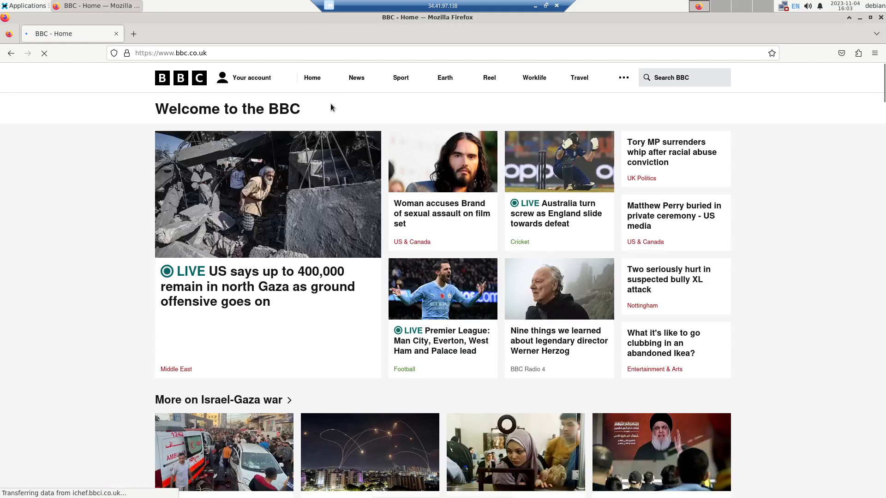
# Step: Load cnn.com in Firefox on the Debian VM to generate further web traffic
pyautogui.click(285, 49)
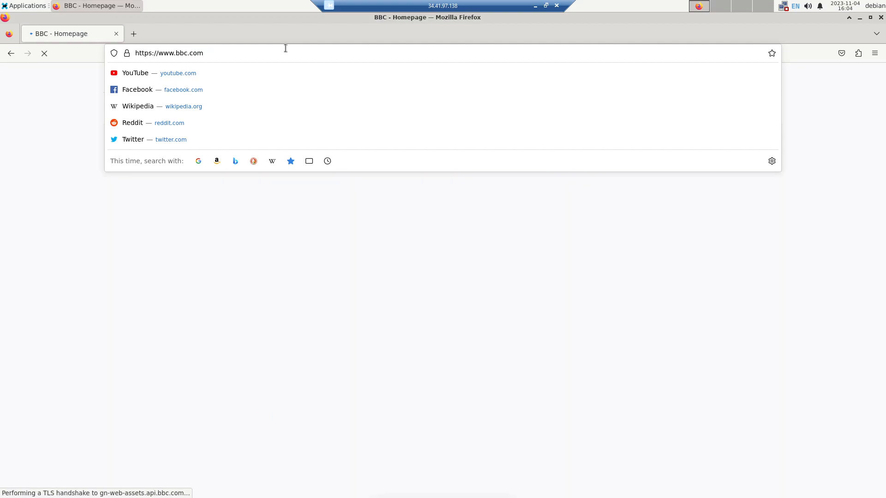
pyautogui.write('cn.c')
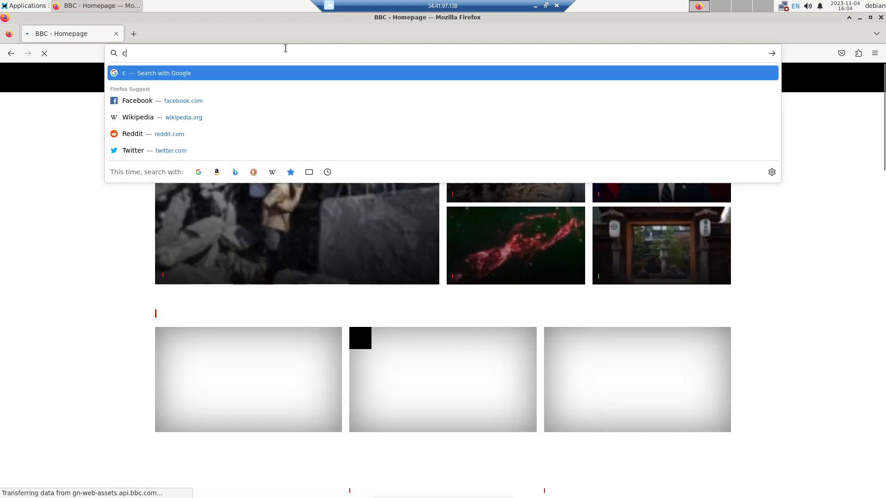
pyautogui.press('BackSpace')
pyautogui.press('BackSpace')
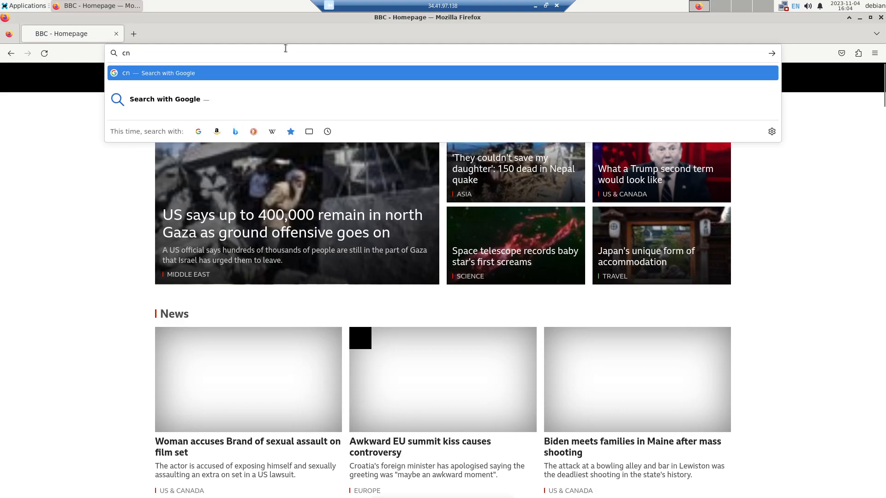
pyautogui.write('n.com')
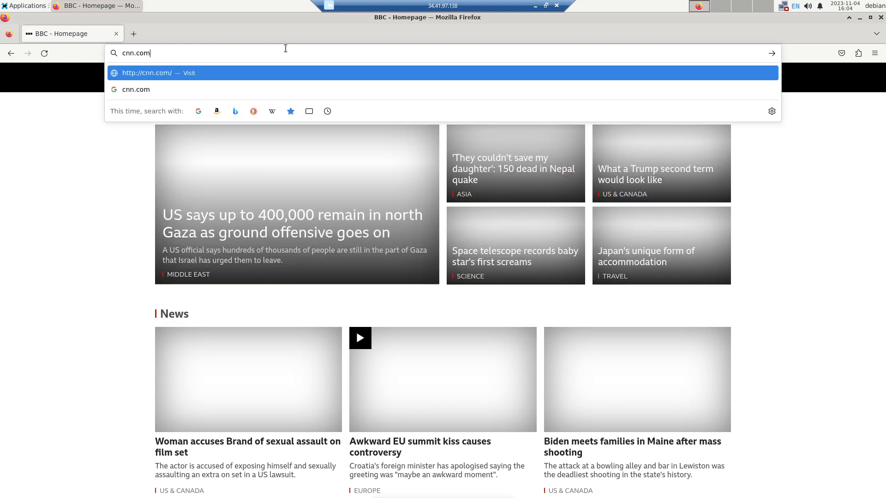
pyautogui.press('Return')
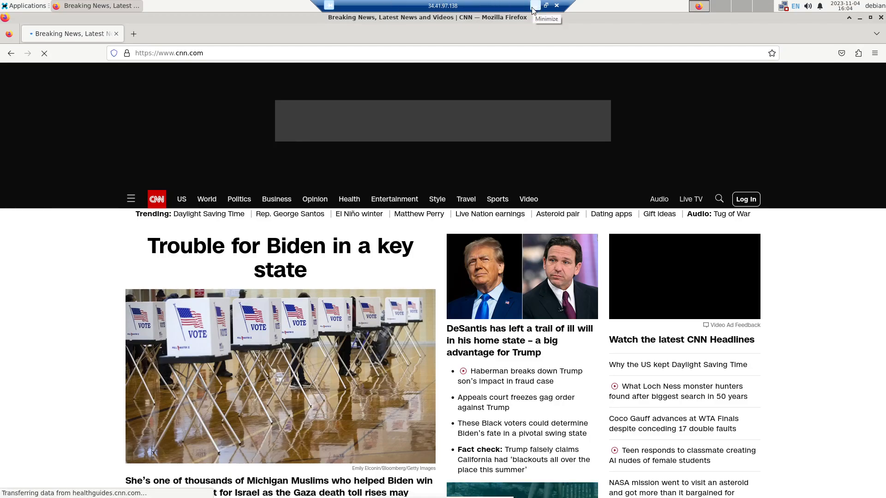
# Step: Switch back to the FortiGate web interface and refresh the Forward Traffic log
pyautogui.click(535, 7)
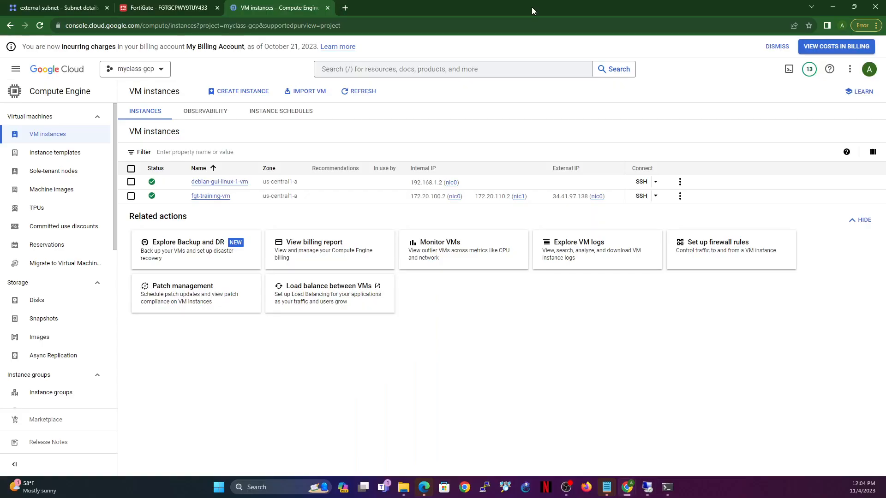
pyautogui.click(172, 12)
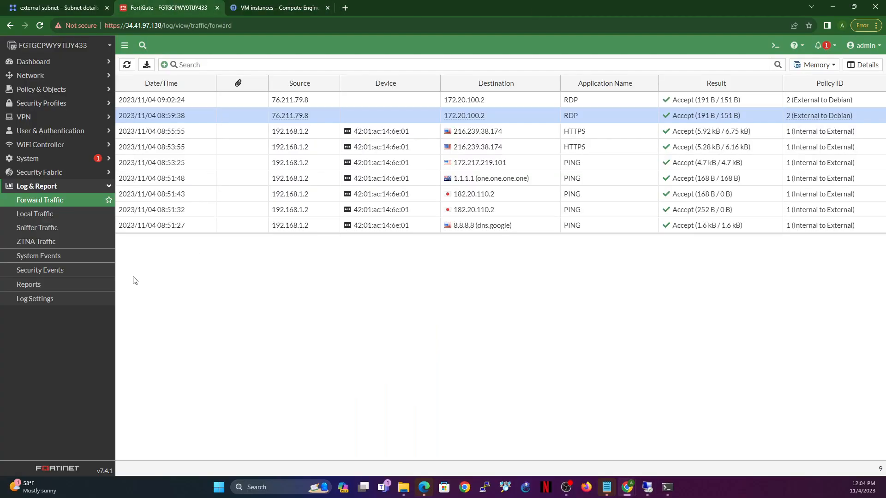
pyautogui.click(127, 66)
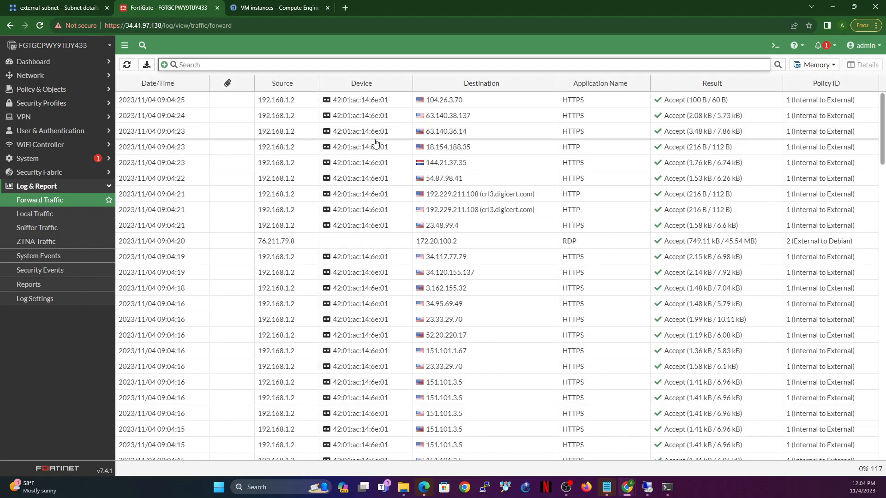
# Step: Examine the Forward Traffic log for the Debian VM's web sessions, checking their sources, destinations, applications, results and matching policies
pyautogui.scroll(-12, 480, 240)
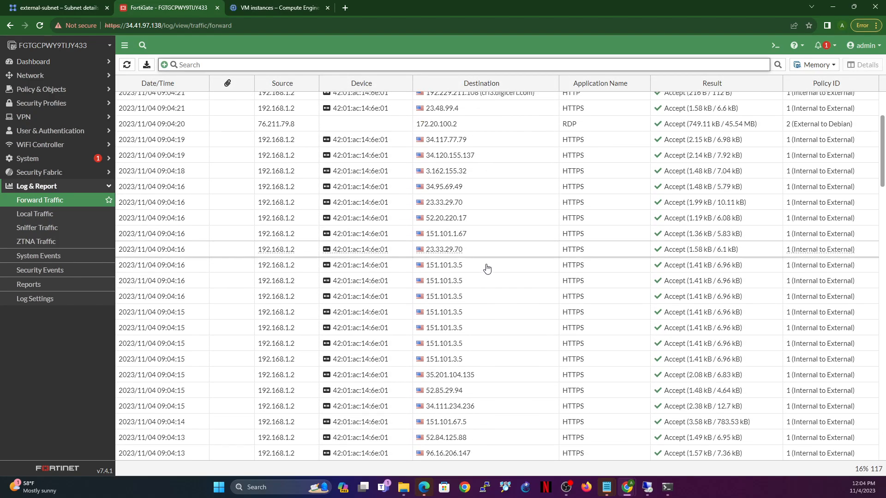
pyautogui.scroll(-7, 487, 269)
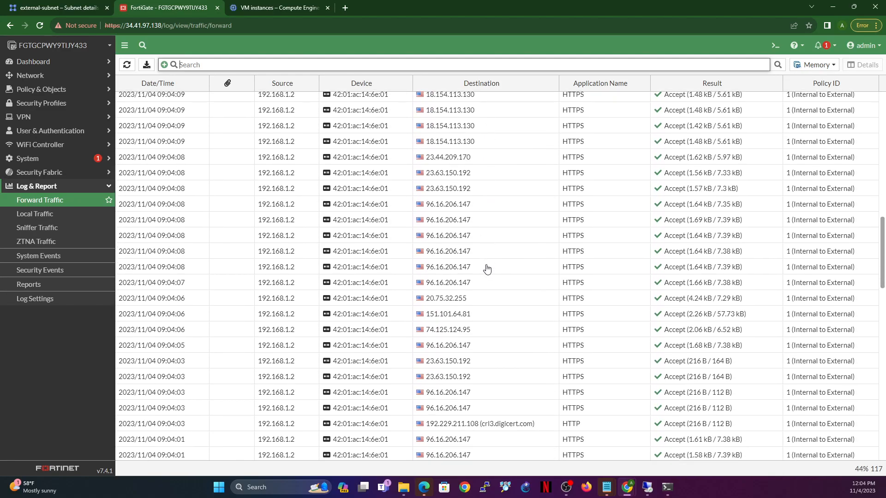
pyautogui.scroll(-8, 284, 209)
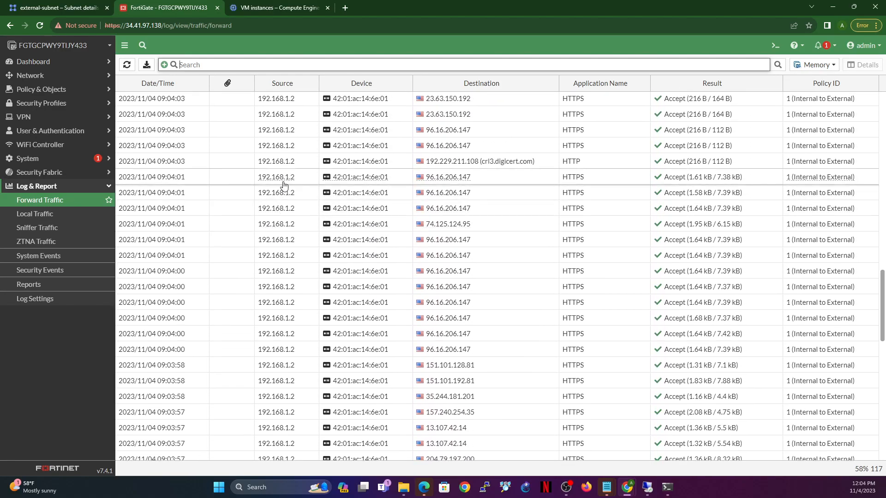
pyautogui.scroll(-1, 530, 321)
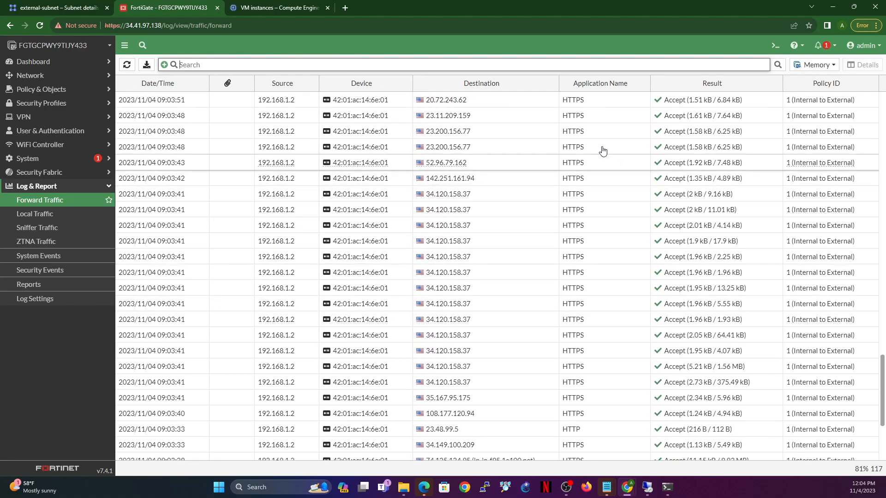
pyautogui.scroll(-10, 576, 351)
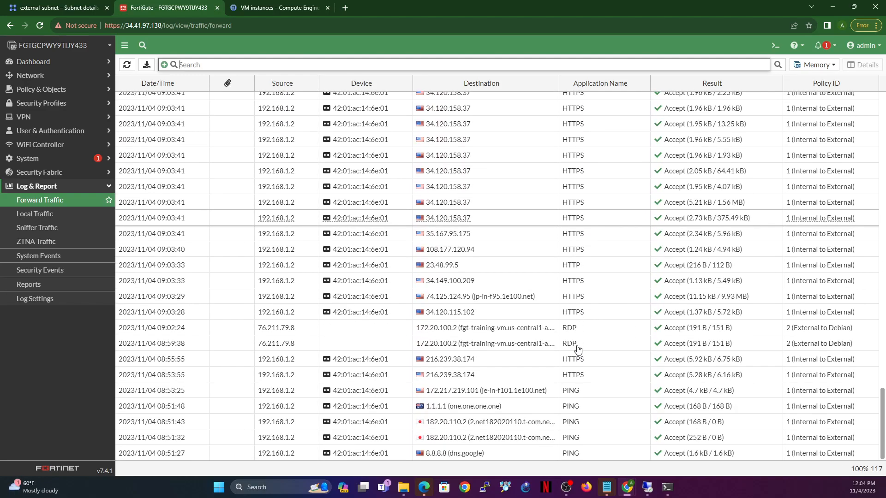
pyautogui.scroll(3, 584, 267)
pyautogui.scroll(10, 584, 267)
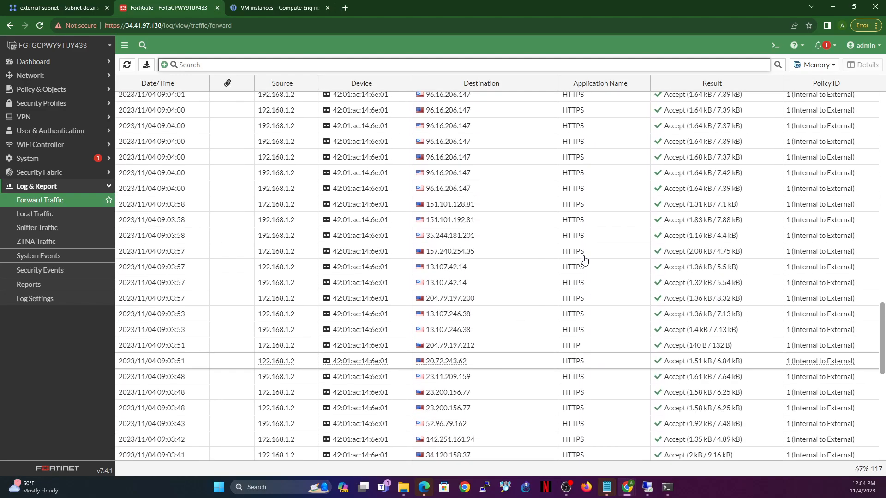
pyautogui.scroll(12, 584, 241)
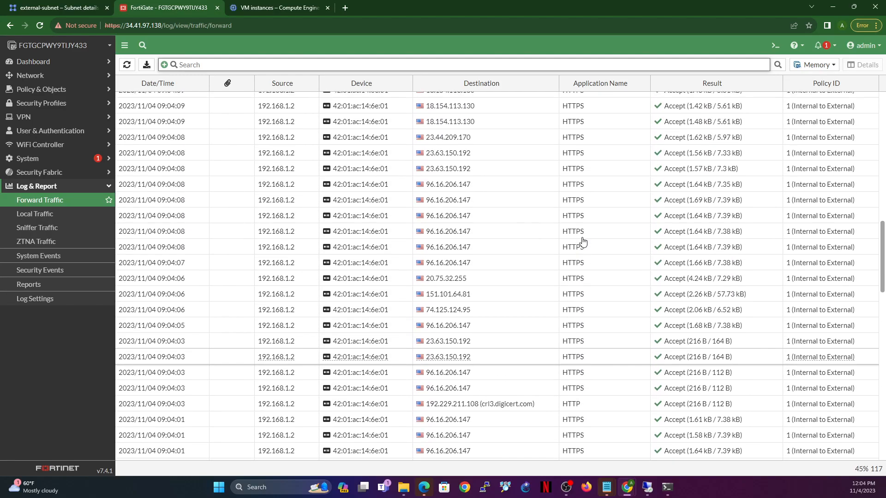
pyautogui.scroll(10, 583, 238)
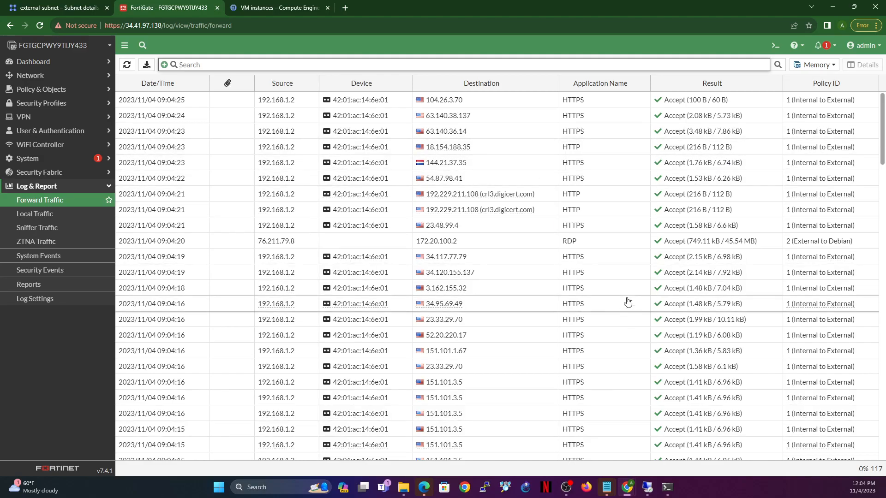
pyautogui.scroll(-6, 626, 301)
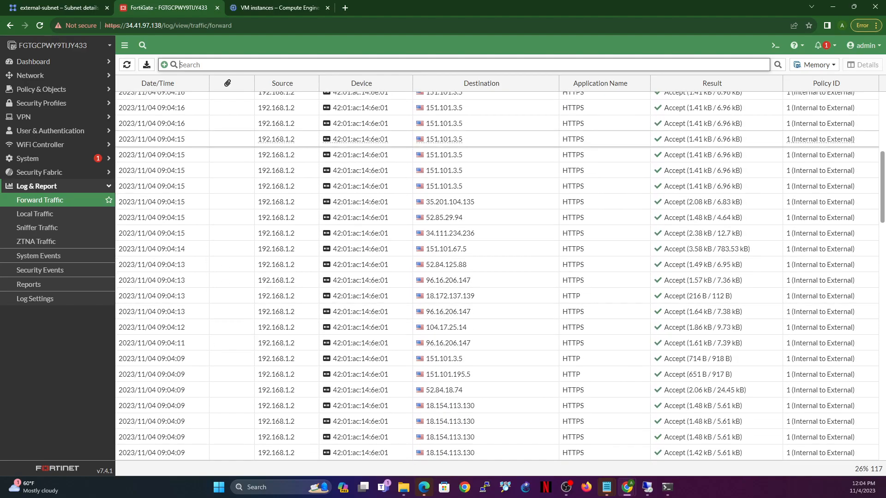
pyautogui.scroll(6, 459, 204)
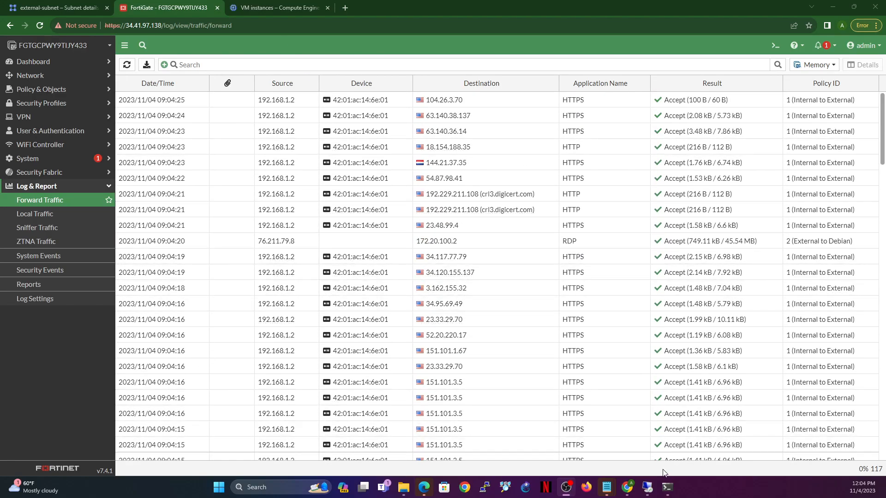
# Step: Return to the Debian remote desktop session and open a new Firefox tab
pyautogui.click(650, 491)
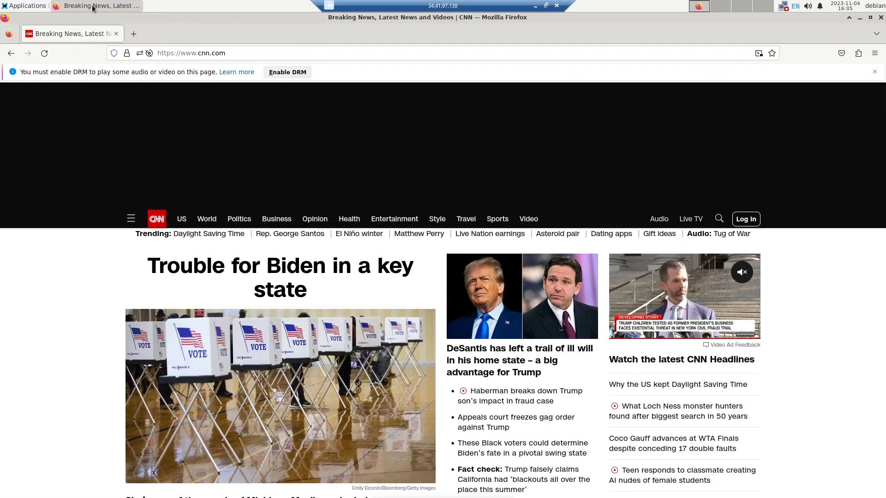
pyautogui.click(134, 37)
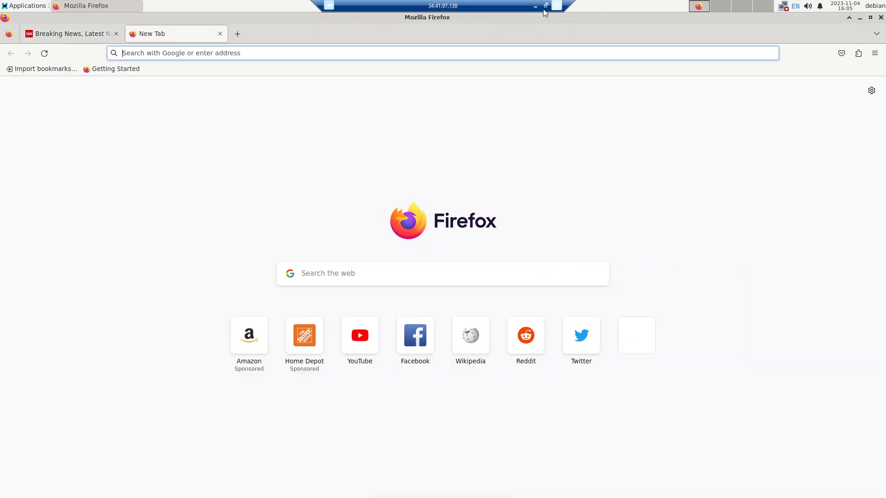
# Step: Switch to the FortiGate web interface and look up the Internal (port2) address in the network interface list
pyautogui.click(535, 6)
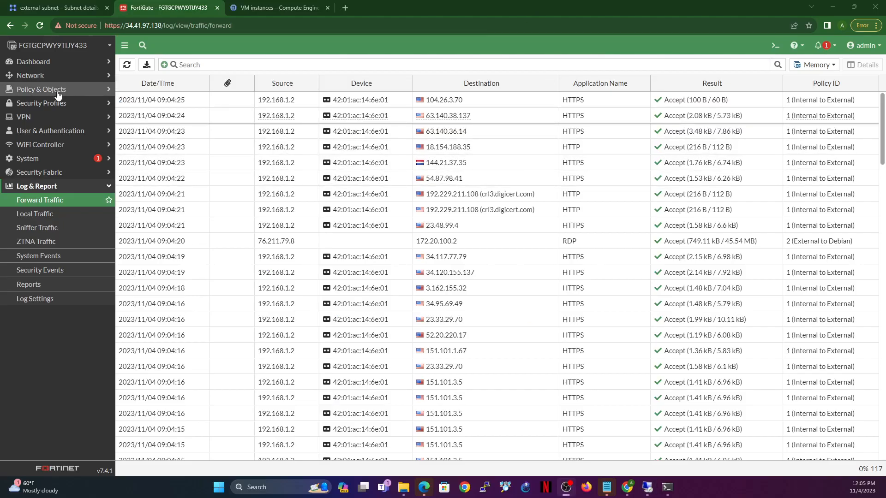
pyautogui.click(30, 77)
pyautogui.click(40, 90)
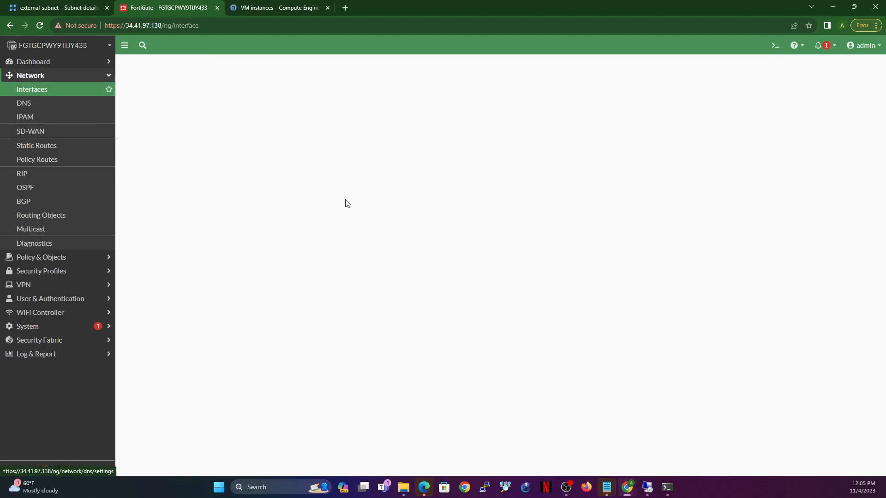
pyautogui.moveTo(408, 268); pyautogui.dragTo(451, 271)
pyautogui.moveTo(451, 272)
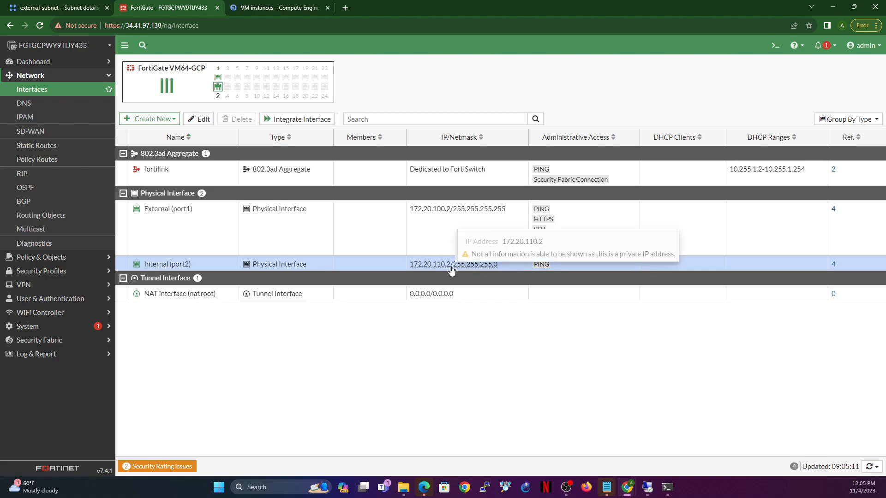
pyautogui.moveTo(411, 267); pyautogui.dragTo(450, 269)
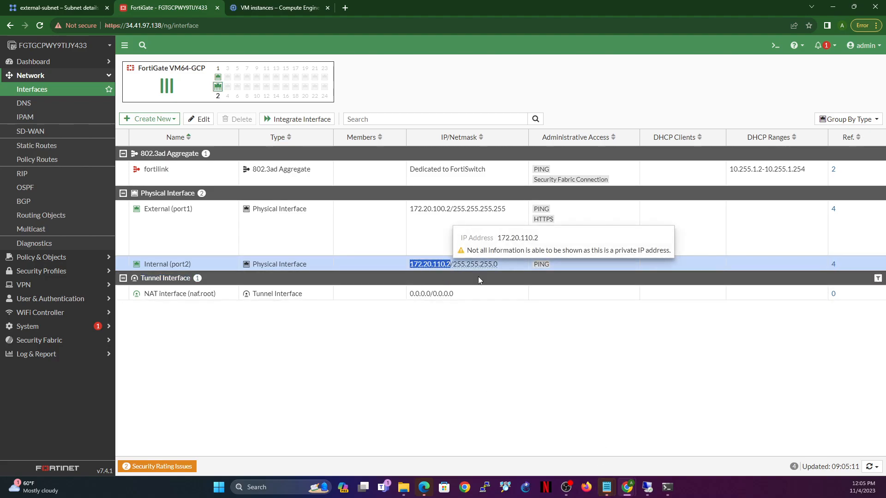
pyautogui.click(648, 488)
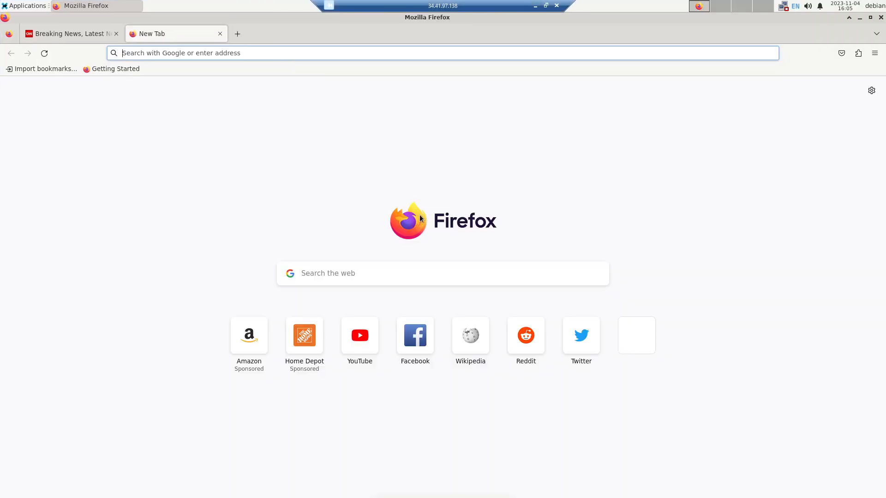
pyautogui.write('https://172.20.110.2')
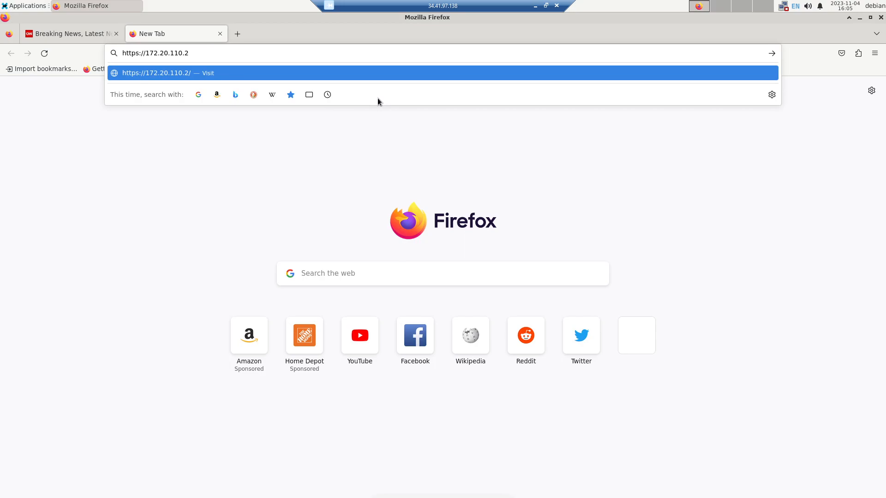
pyautogui.press('Return')
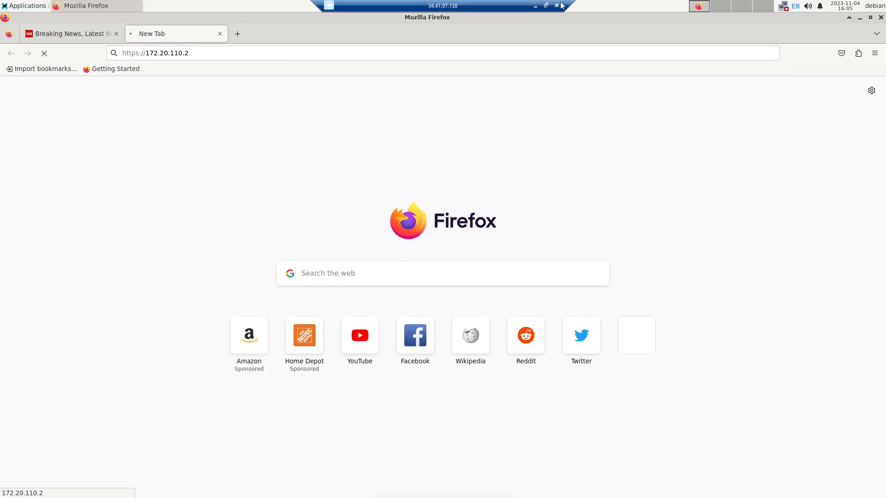
# Step: Edit the FortiGate's Internal (port2) interface to allow HTTPS, HTTP, SSH and FMG-Access administrative access, and save it
pyautogui.click(535, 6)
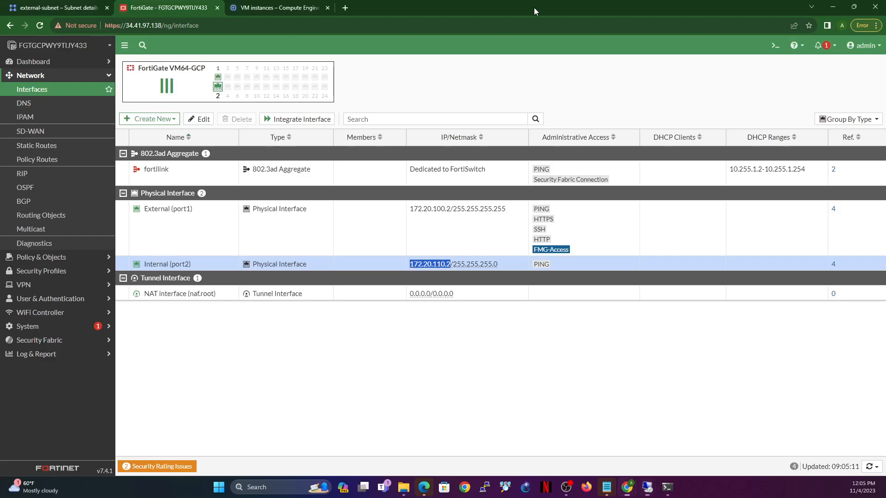
pyautogui.doubleClick(206, 268)
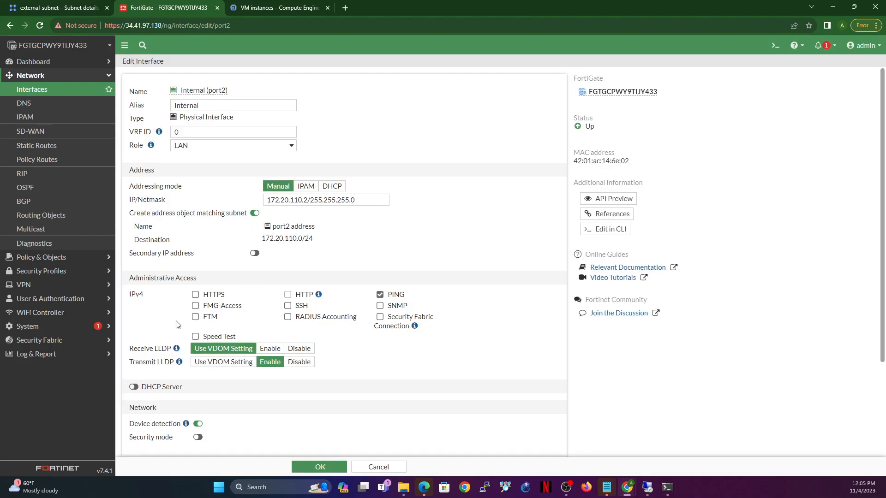
pyautogui.click(195, 294)
pyautogui.click(287, 295)
pyautogui.click(195, 306)
pyautogui.click(318, 467)
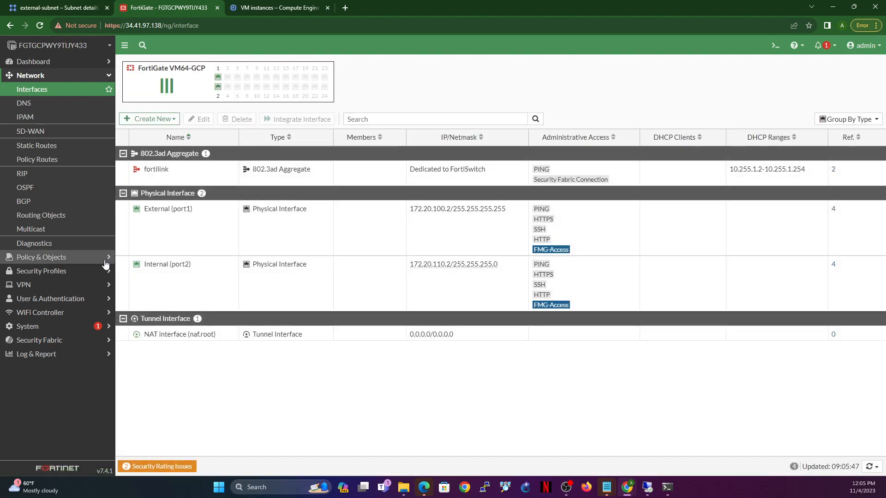
pyautogui.click(646, 486)
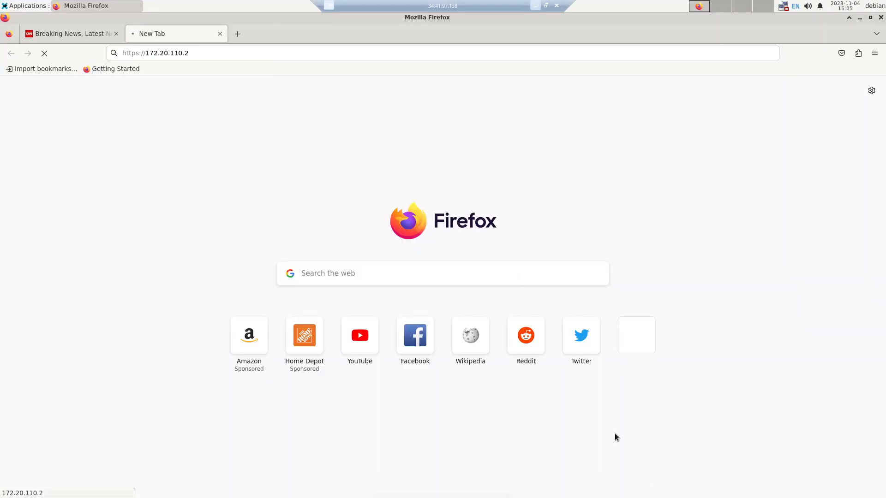
pyautogui.click(44, 53)
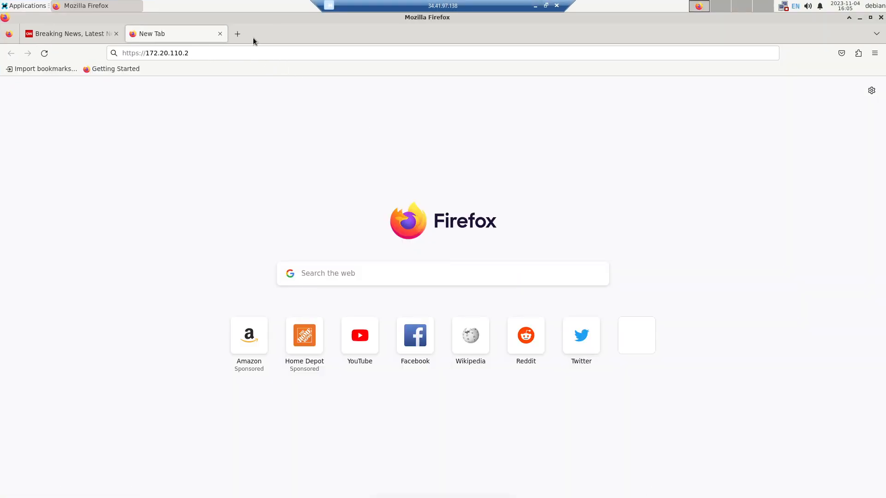
pyautogui.click(252, 53)
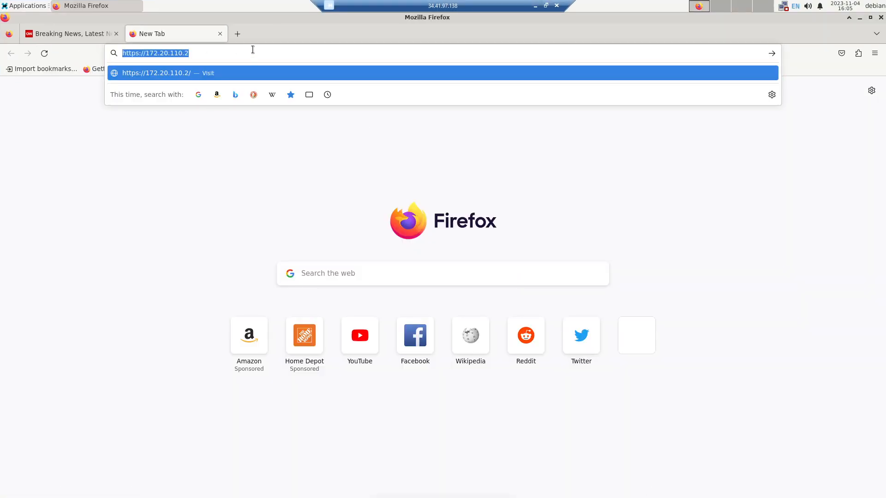
pyautogui.press('Return')
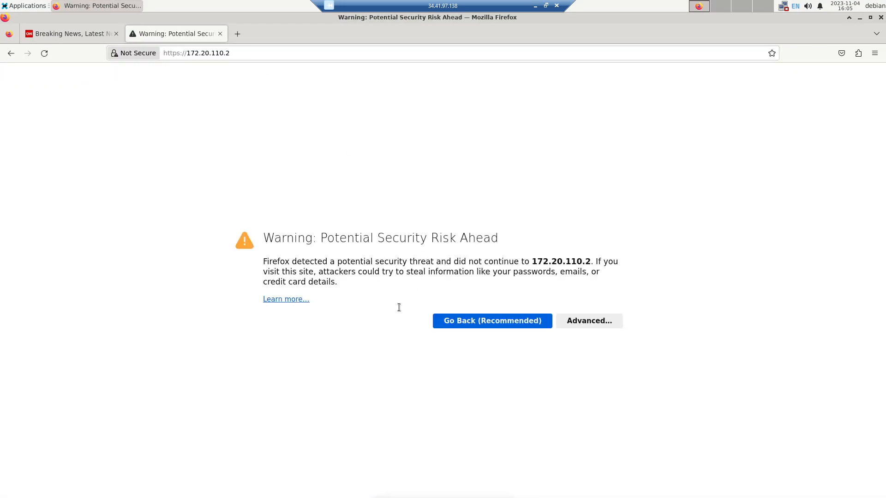
pyautogui.click(589, 321)
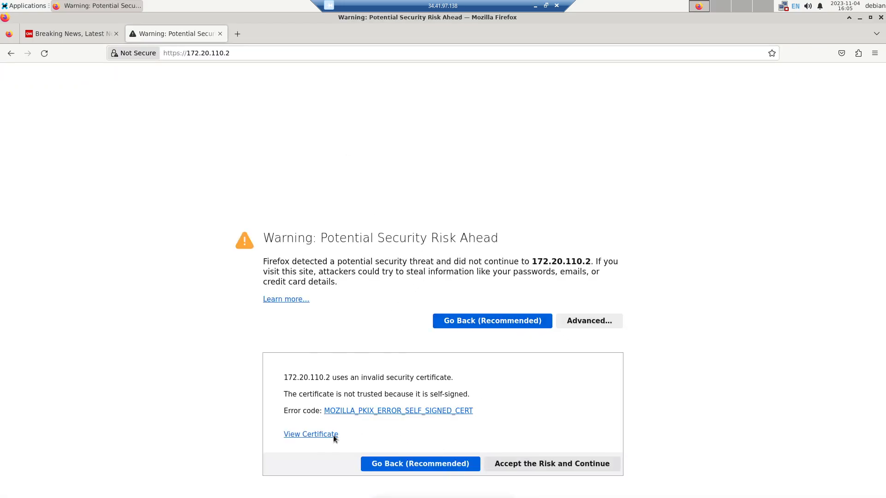
pyautogui.click(547, 464)
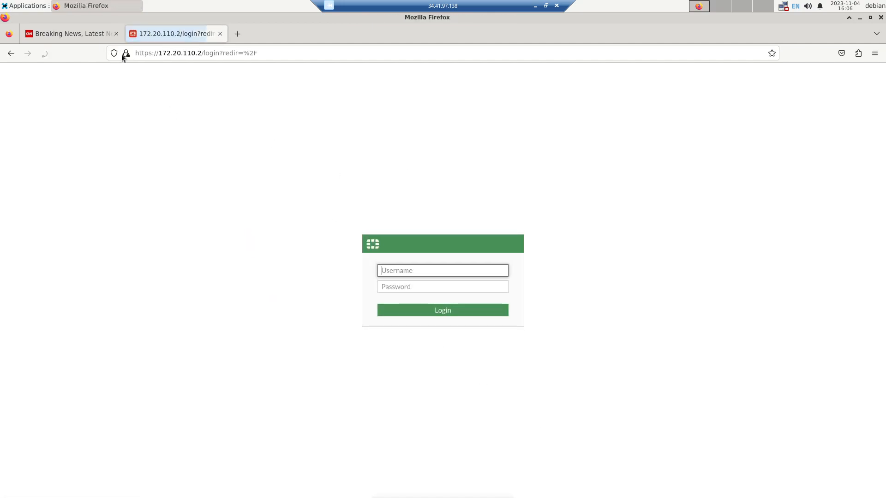
# Step: Log in to the FortiGate as admin with the account password and decline to save the login in Firefox
pyautogui.write('admin')
pyautogui.press('Tab')
pyautogui.write('••')
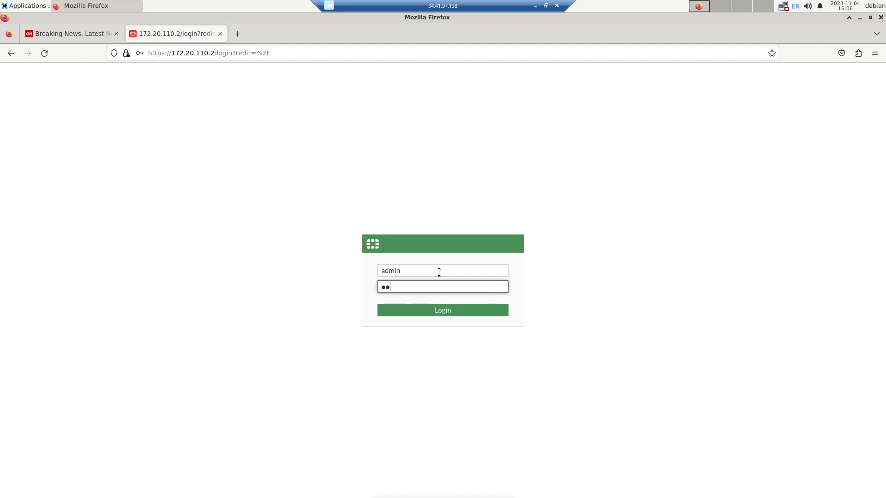
pyautogui.write('••••••')
pyautogui.press('Return')
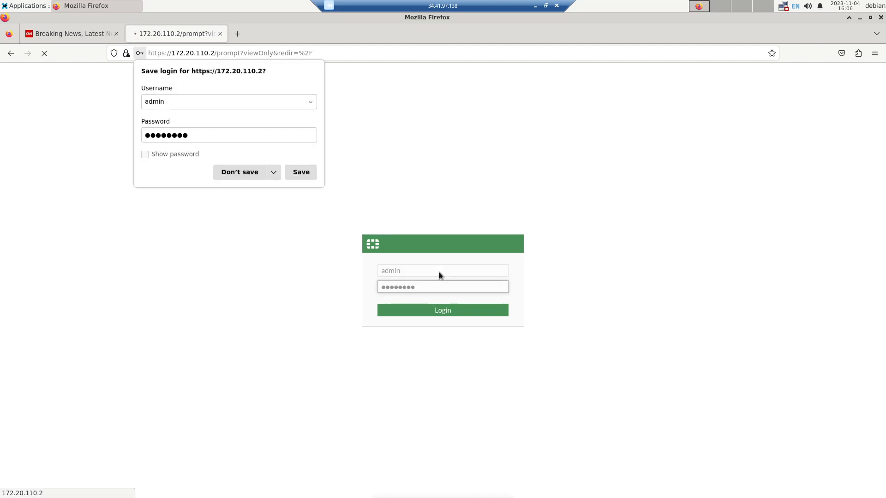
pyautogui.click(235, 176)
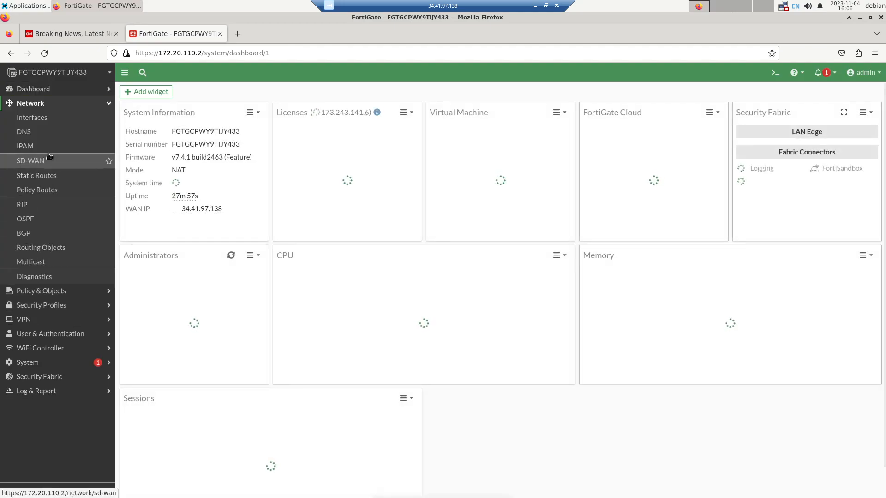
# Step: Review the FortiGate's network interfaces and its Forward Traffic log, using Memory as the log location
pyautogui.click(36, 119)
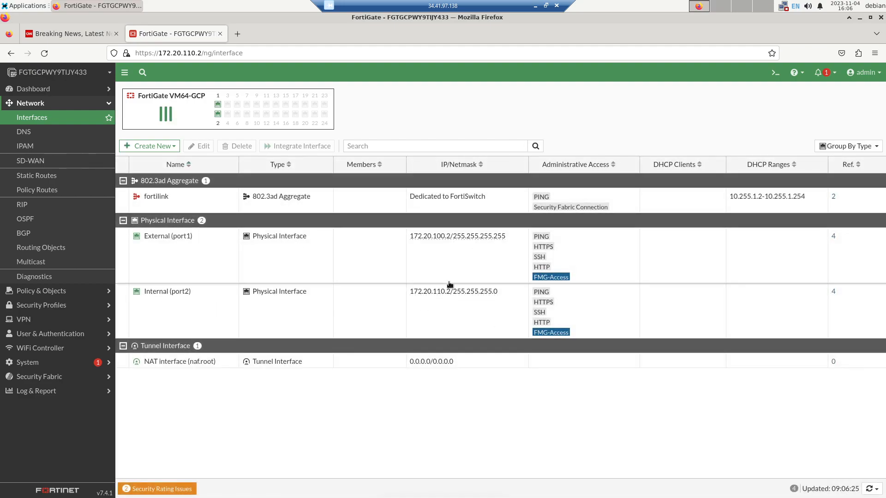
pyautogui.click(44, 392)
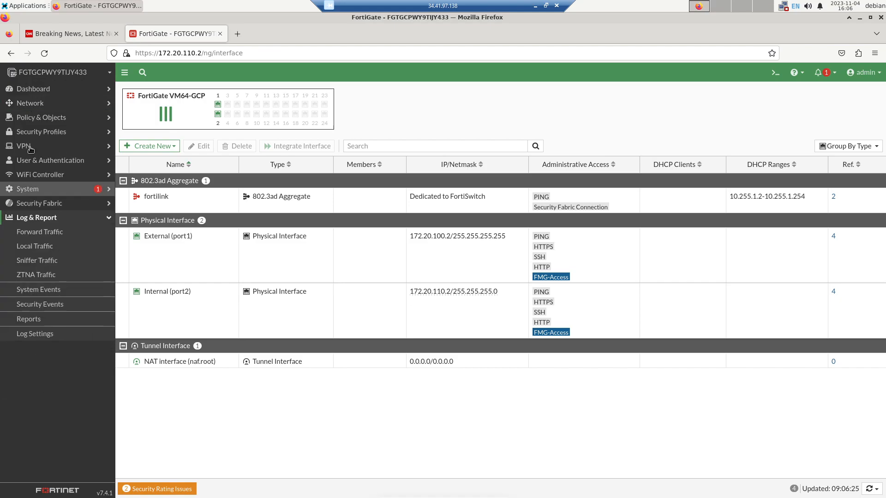
pyautogui.click(35, 232)
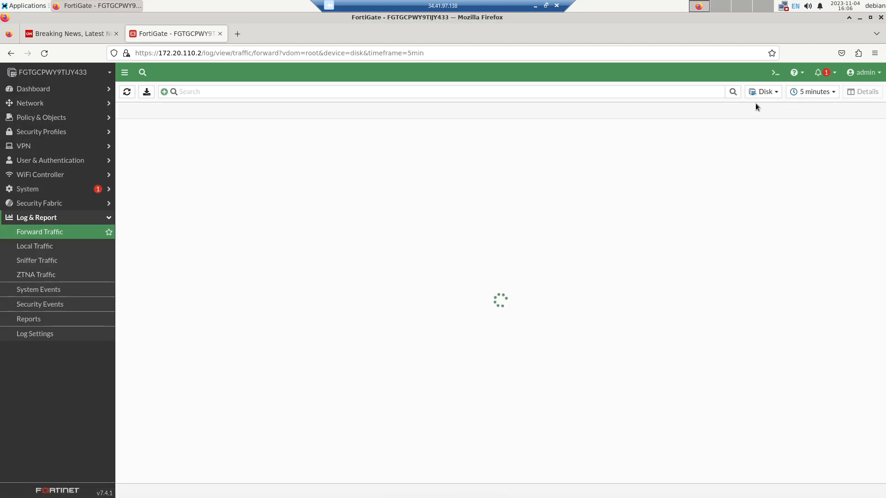
pyautogui.click(761, 92)
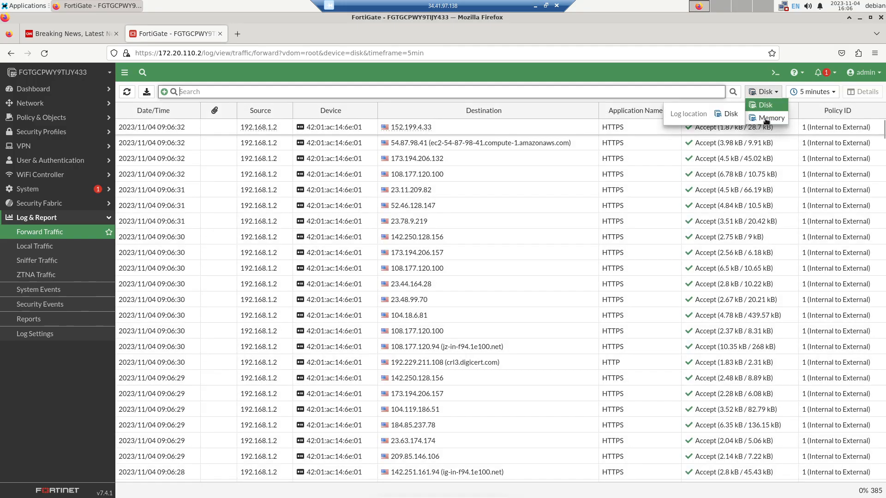
pyautogui.click(766, 119)
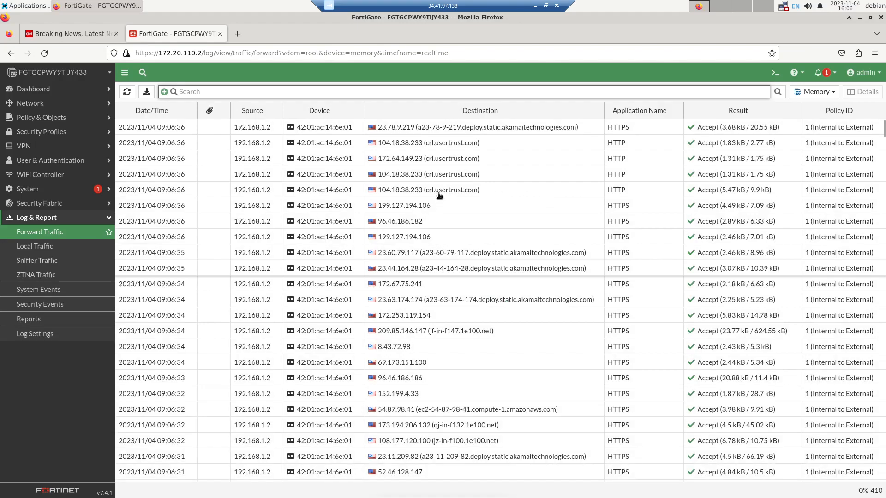
pyautogui.scroll(-10, 465, 319)
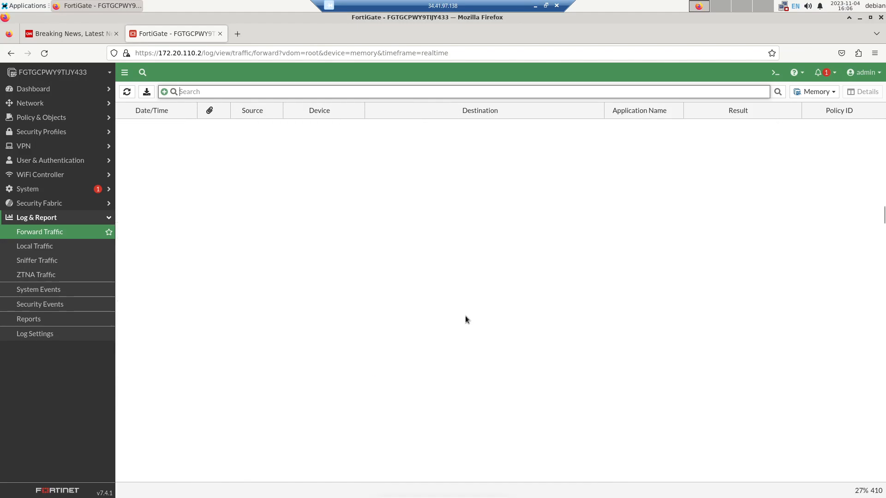
pyautogui.scroll(15, 463, 295)
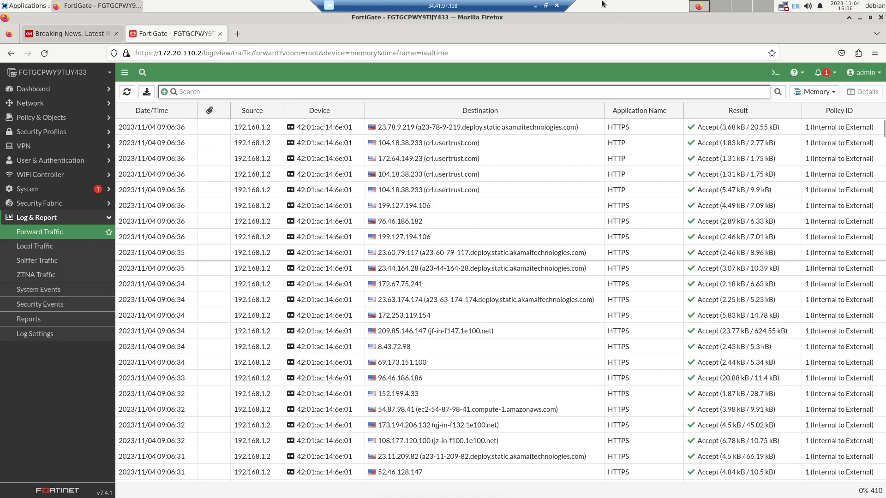
pyautogui.click(546, 6)
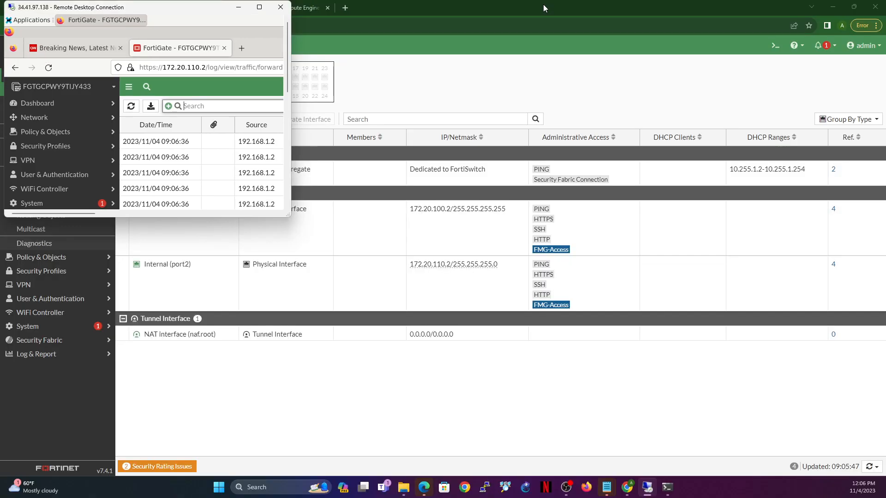
pyautogui.moveTo(197, 12); pyautogui.dragTo(540, 56)
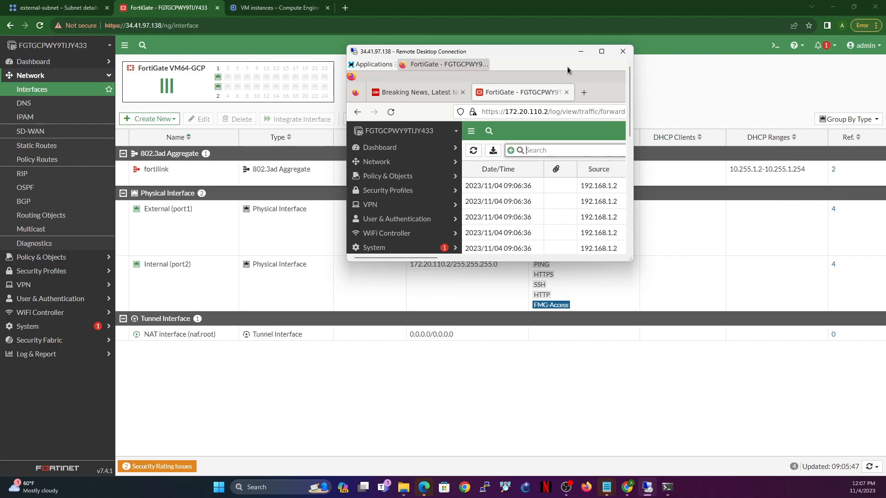
pyautogui.click(600, 51)
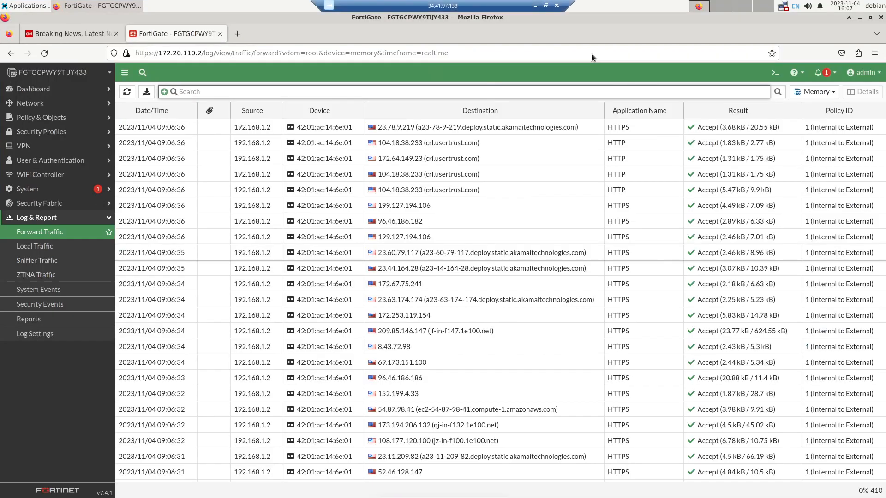
# Step: Open a terminal emulator on the Debian VM and run a traceroute to 8.8.8.8
pyautogui.click(13, 7)
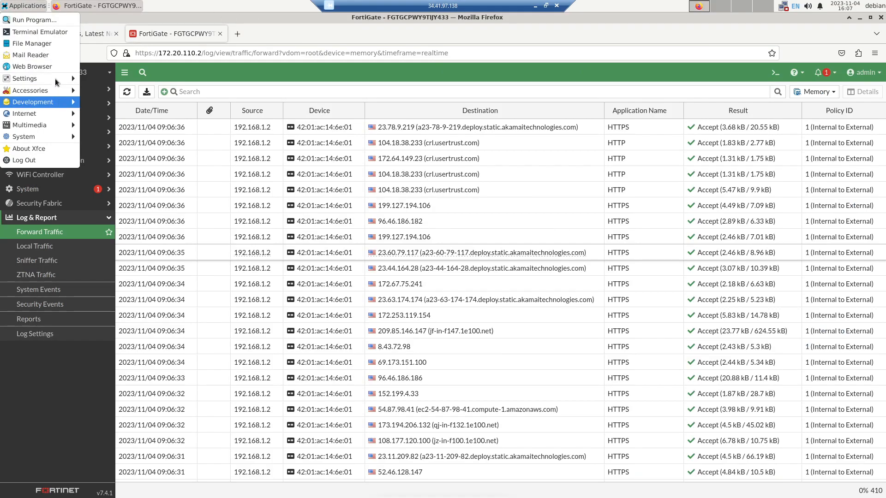
pyautogui.click(46, 34)
pyautogui.click(274, 94)
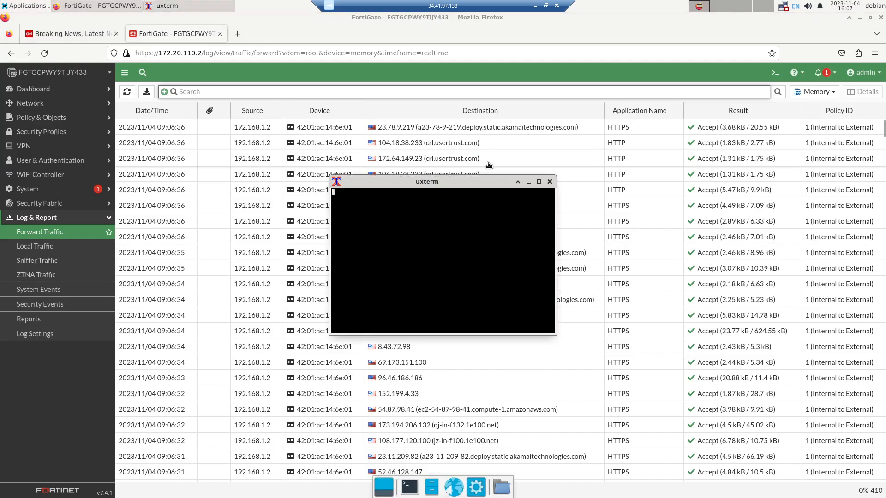
pyautogui.write('aceroute 8.8.8.8')
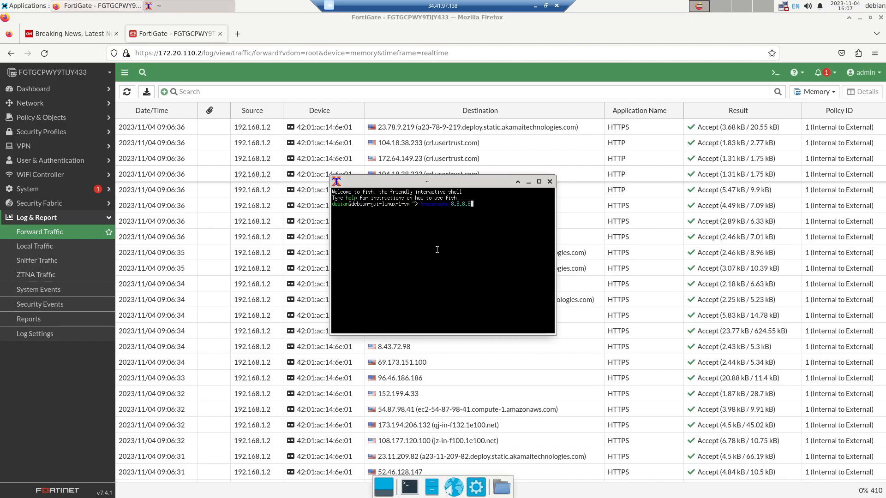
pyautogui.press('Return')
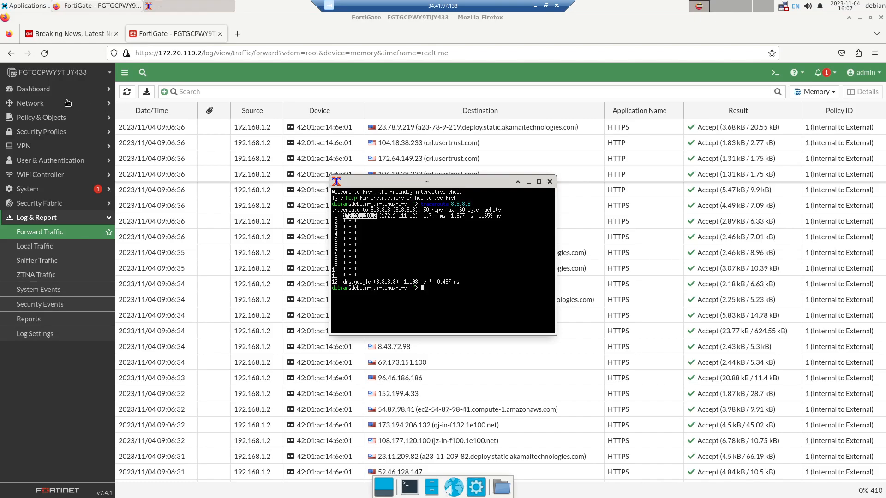
# Step: Compare the FortiGate's Internal (port2) address with the next hop of fgt-route in the Google Cloud console's route management
pyautogui.click(29, 104)
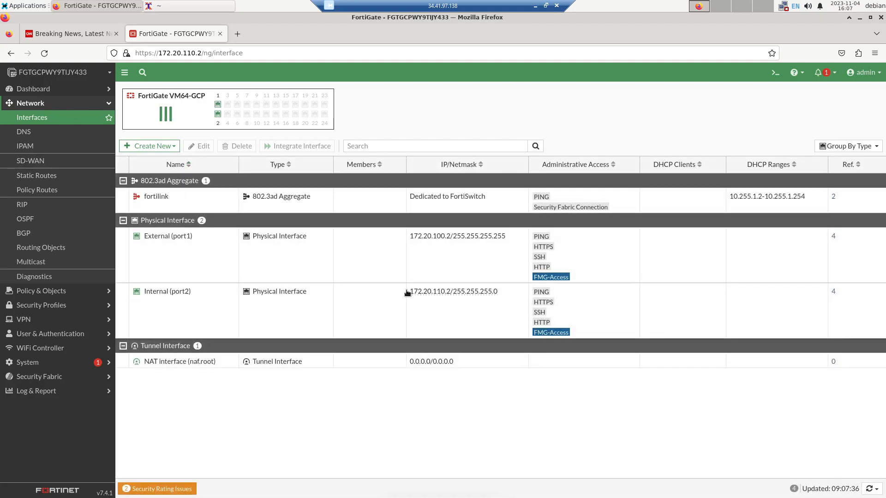
pyautogui.moveTo(410, 294); pyautogui.dragTo(454, 293)
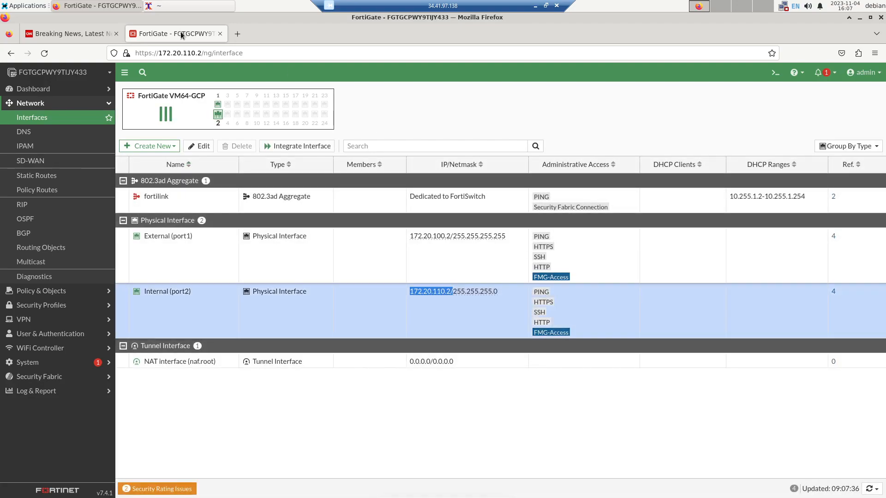
pyautogui.click(535, 6)
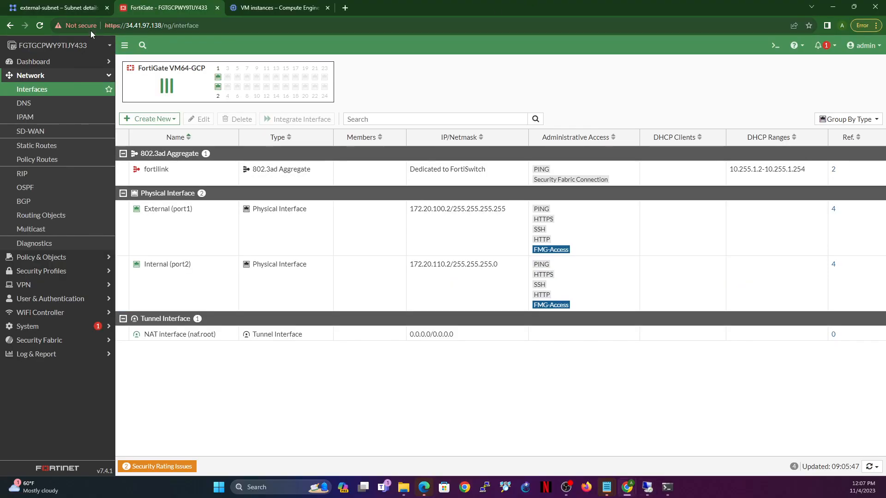
pyautogui.click(57, 6)
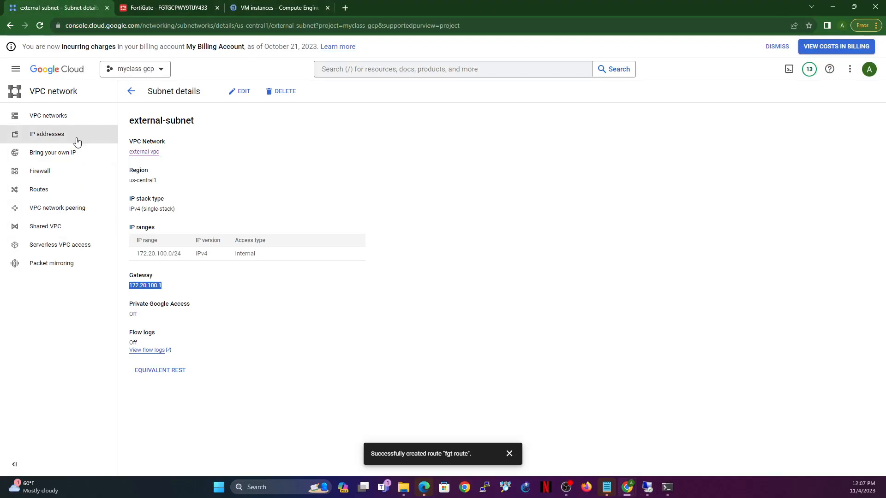
pyautogui.click(45, 191)
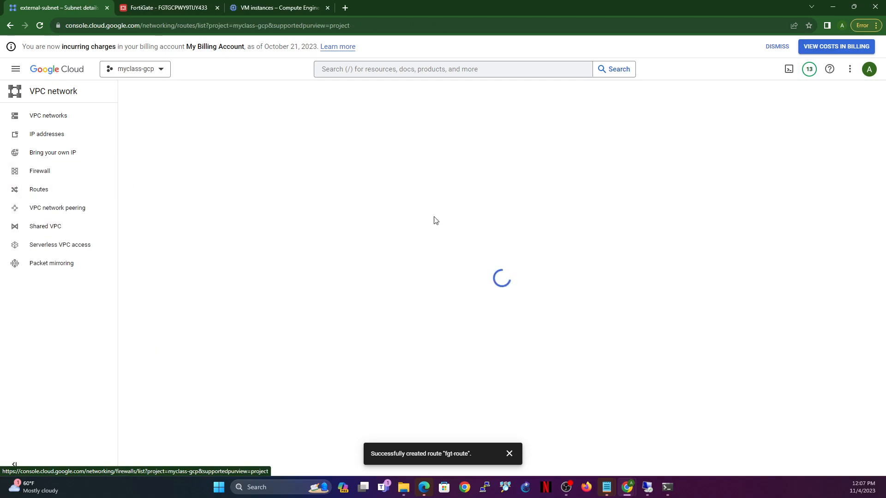
pyautogui.click(236, 111)
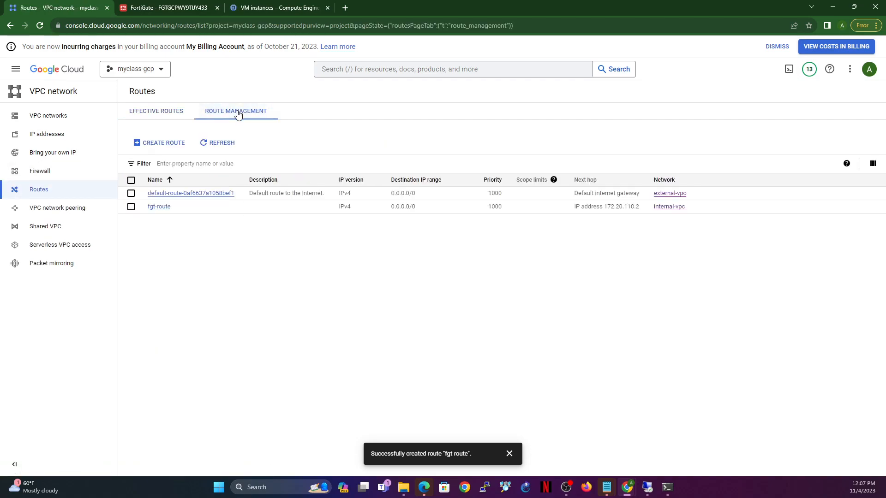
pyautogui.click(264, 211)
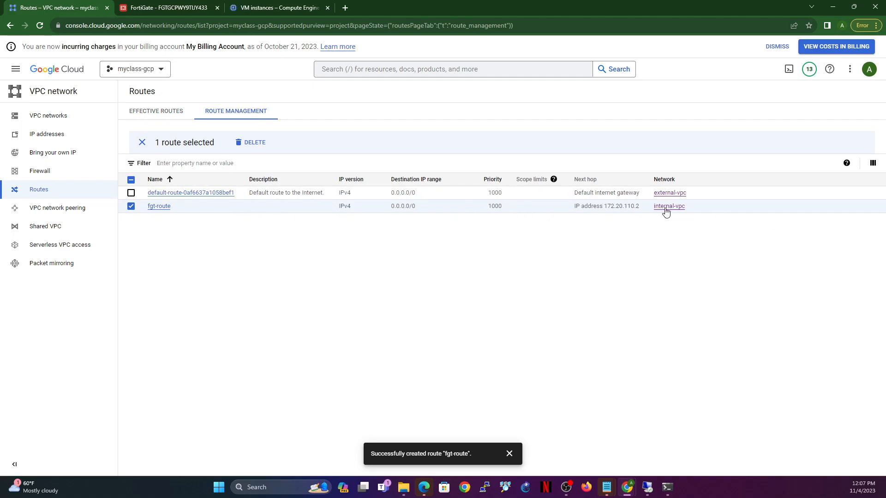
pyautogui.moveTo(606, 209); pyautogui.dragTo(639, 209)
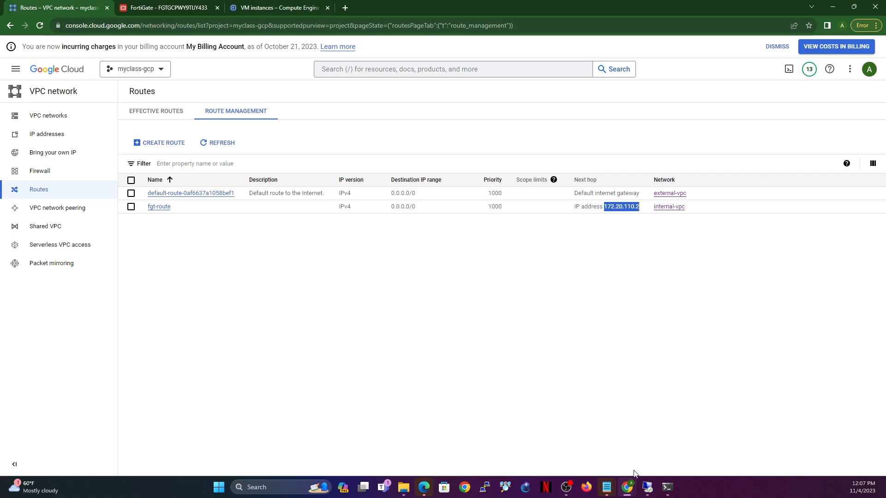
# Step: Return to the Debian VM's terminal and examine the first and last hops of the traceroute output
pyautogui.click(647, 488)
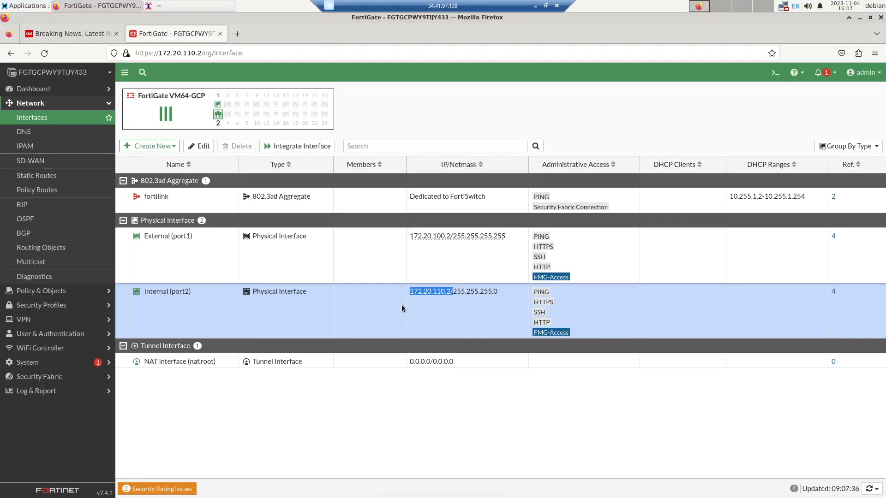
pyautogui.click(191, 6)
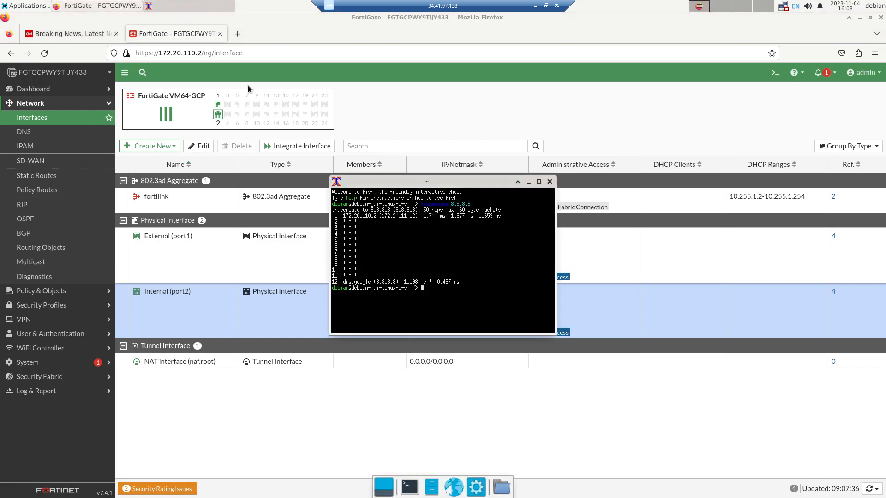
pyautogui.moveTo(344, 216); pyautogui.dragTo(430, 223)
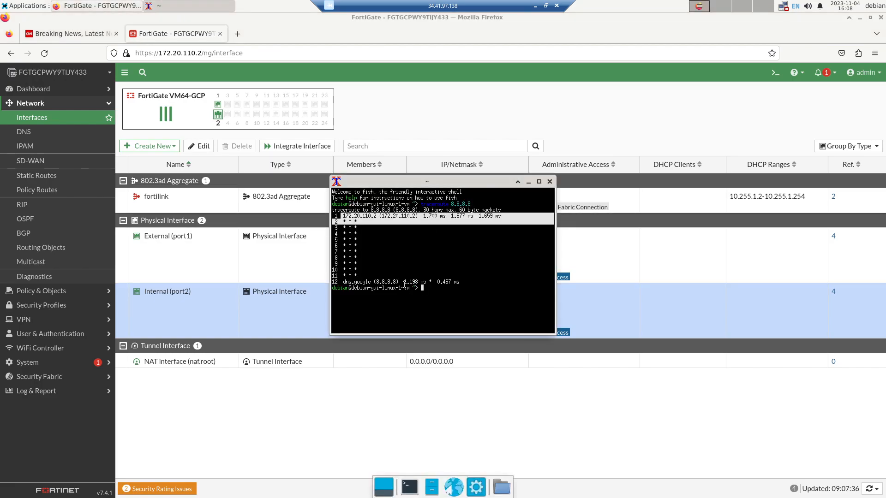
pyautogui.click(377, 284)
pyautogui.moveTo(343, 282); pyautogui.dragTo(552, 282)
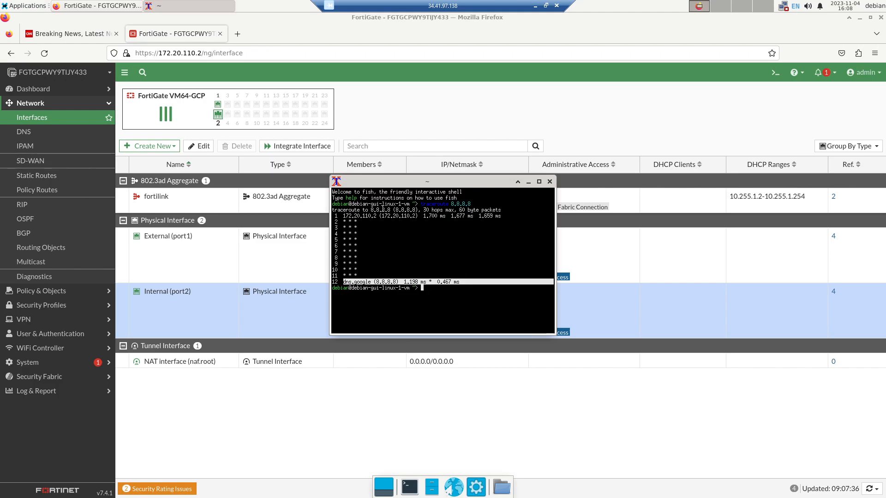
pyautogui.moveTo(340, 216); pyautogui.dragTo(502, 216)
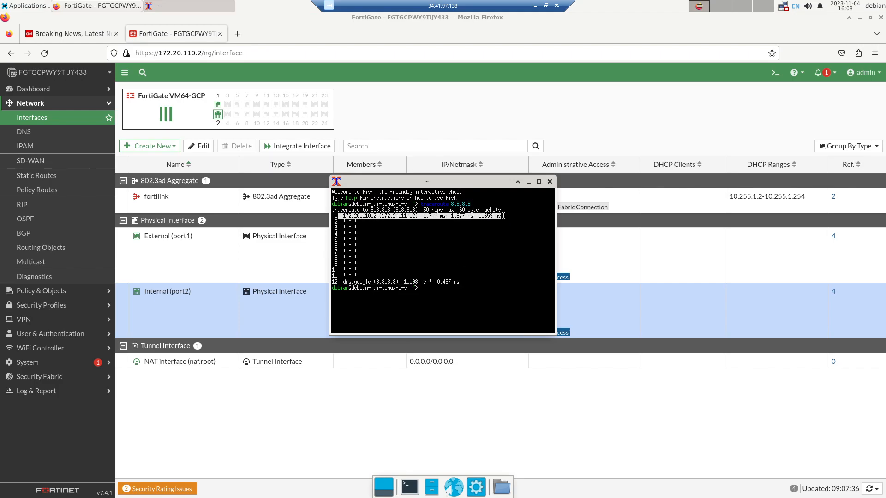